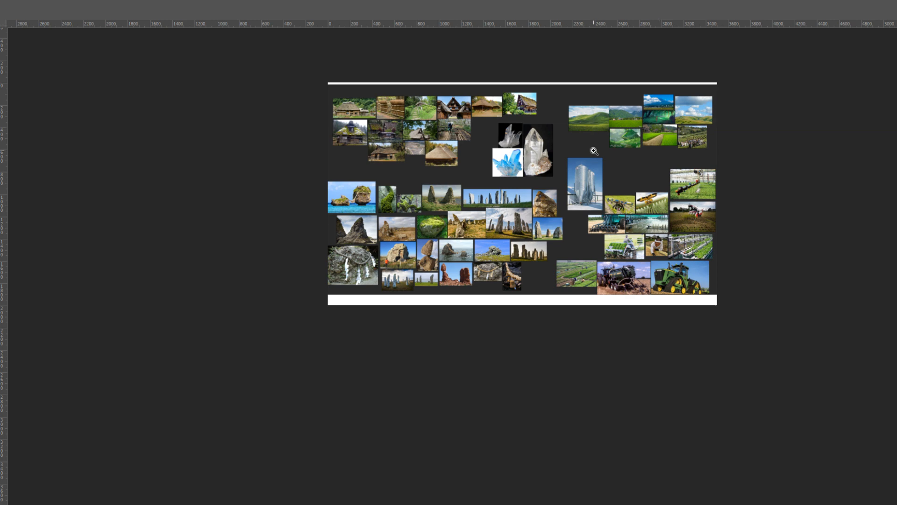
Examine the standing stone, mossy boulder and rope-bound rock references on the image board
scroll(591, 149, up, 3)
scroll(591, 149, down, 1)
scroll(584, 144, up, 2)
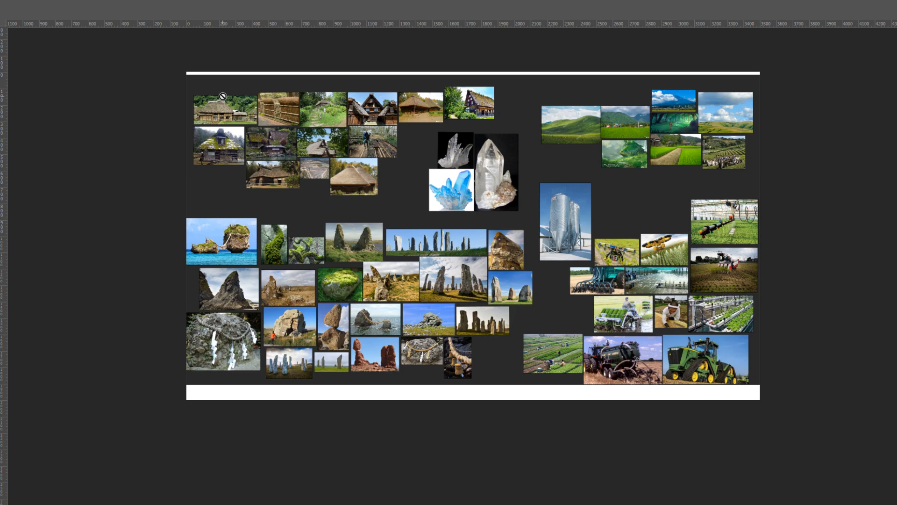
drag(408, 274, 658, 174)
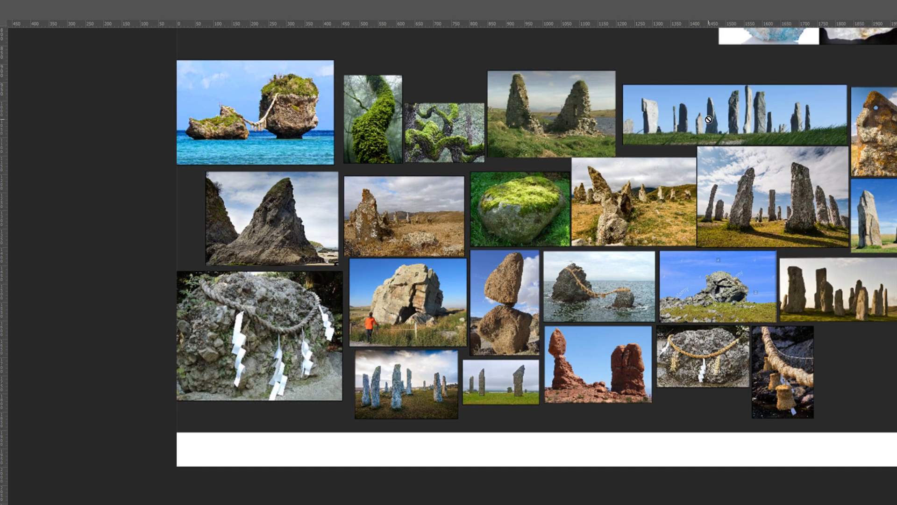
drag(730, 140, 717, 144)
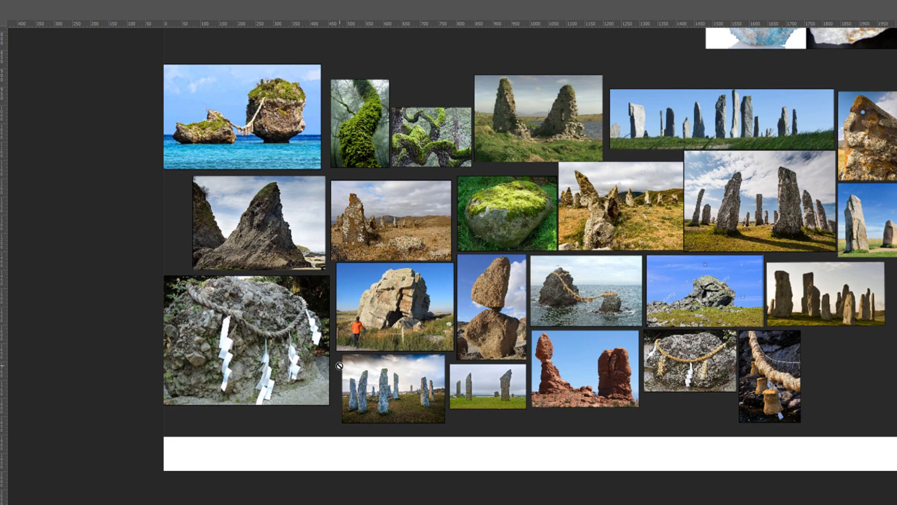
drag(797, 209, 580, 245)
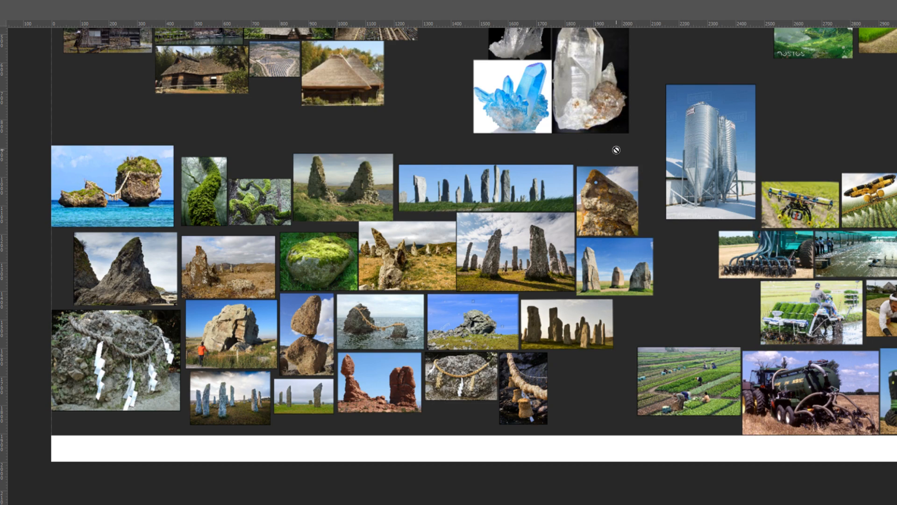
Examine the farm machinery, silo and irrigation photos and the green landscape references on the image board
drag(725, 191, 551, 207)
drag(706, 187, 692, 189)
drag(791, 210, 588, 166)
drag(644, 218, 780, 221)
drag(709, 191, 722, 184)
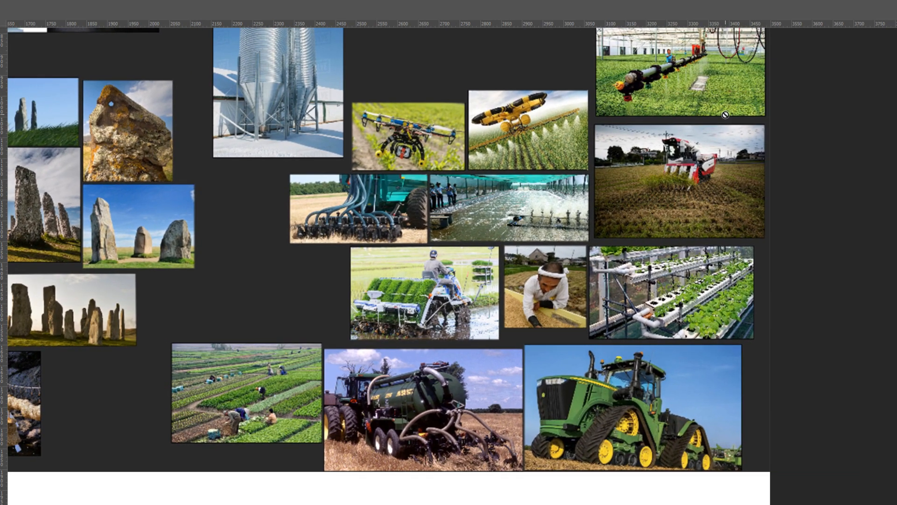
drag(680, 93, 711, 325)
drag(715, 252, 702, 254)
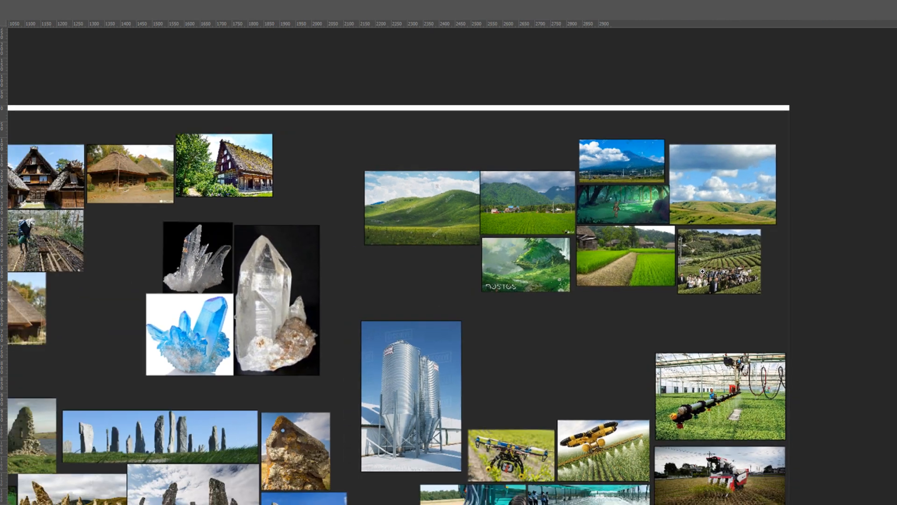
drag(673, 169, 659, 201)
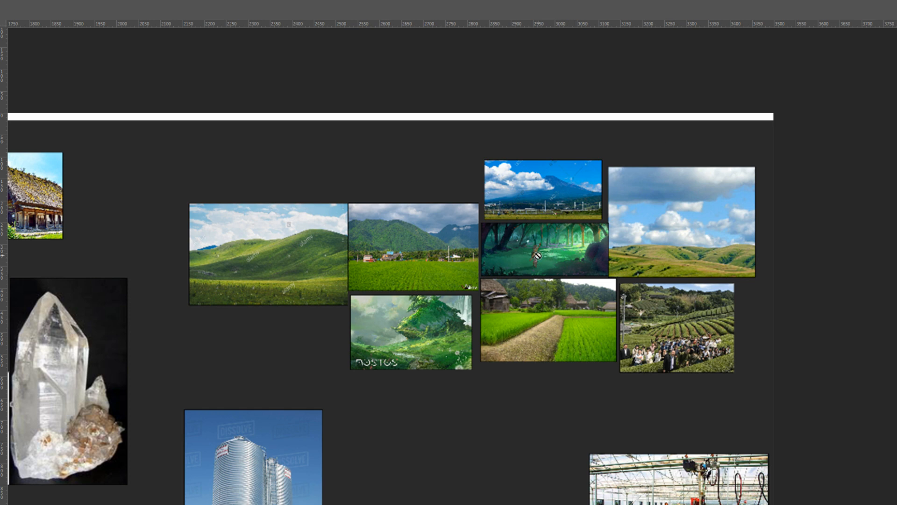
Examine the thatched farmhouse references up close and review the whole image board
drag(478, 371, 696, 329)
drag(520, 312, 823, 346)
drag(399, 310, 703, 311)
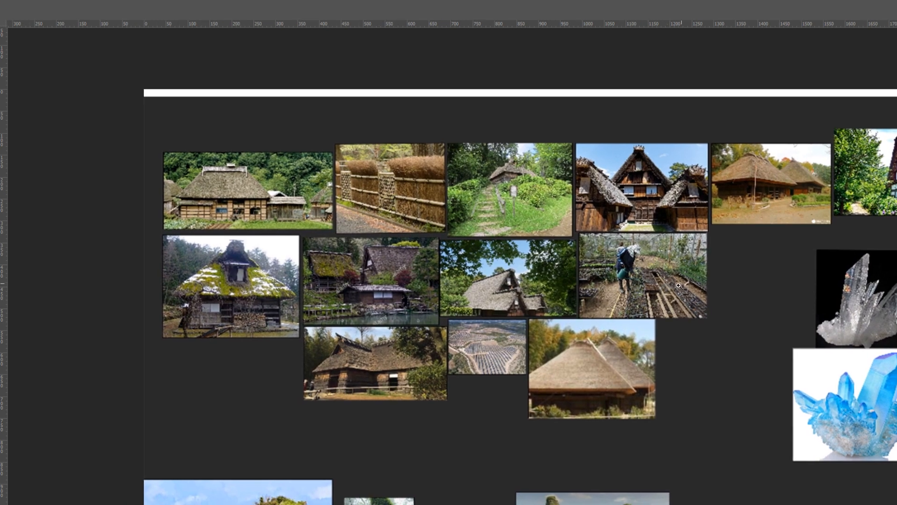
drag(676, 281, 671, 285)
scroll(652, 296, up, 1)
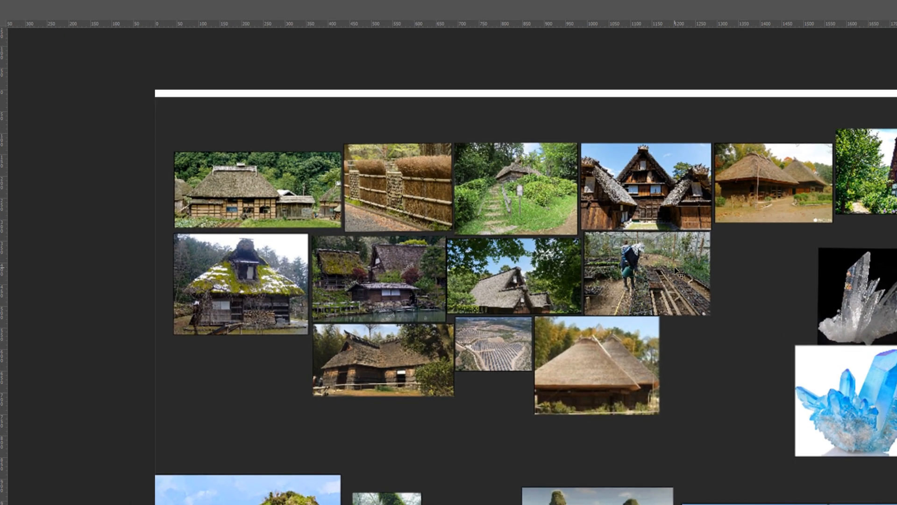
scroll(673, 324, down, 1)
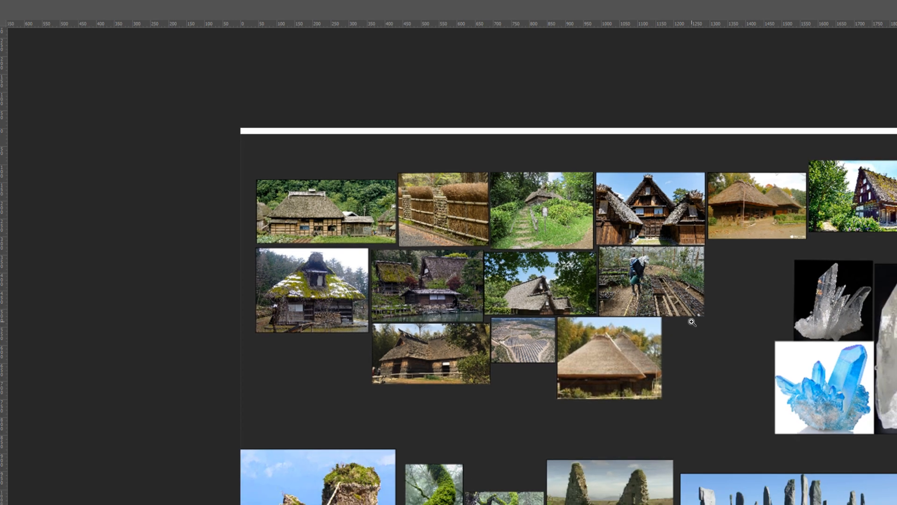
scroll(690, 335, down, 1)
scroll(667, 341, down, 1)
drag(680, 371, 428, 200)
scroll(491, 187, down, 1)
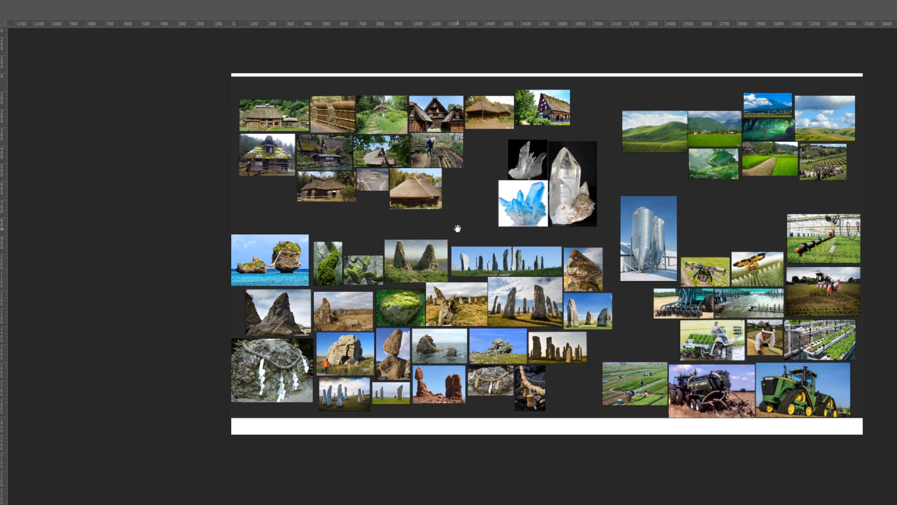
scroll(570, 193, down, 1)
scroll(568, 192, up, 2)
drag(584, 188, 508, 189)
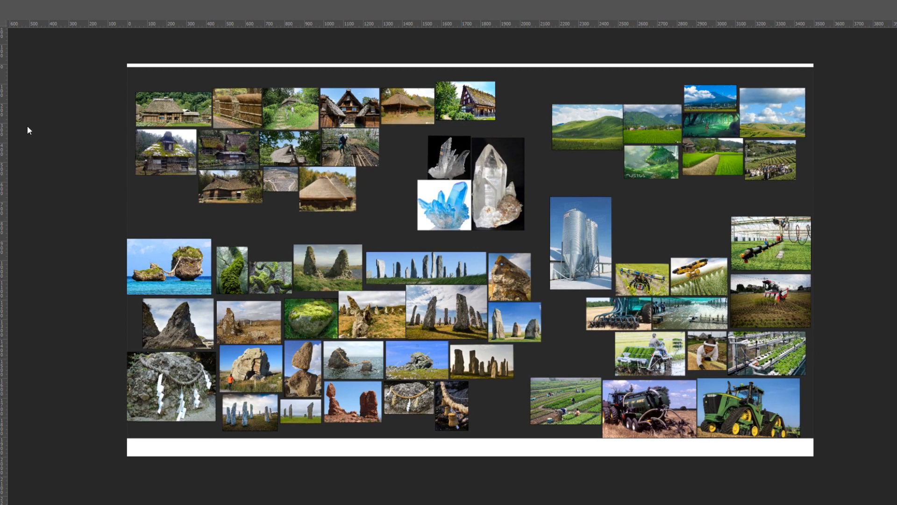
Hide the reference images and look over the hall's perspective and front elevation line sketches
click(38, 132)
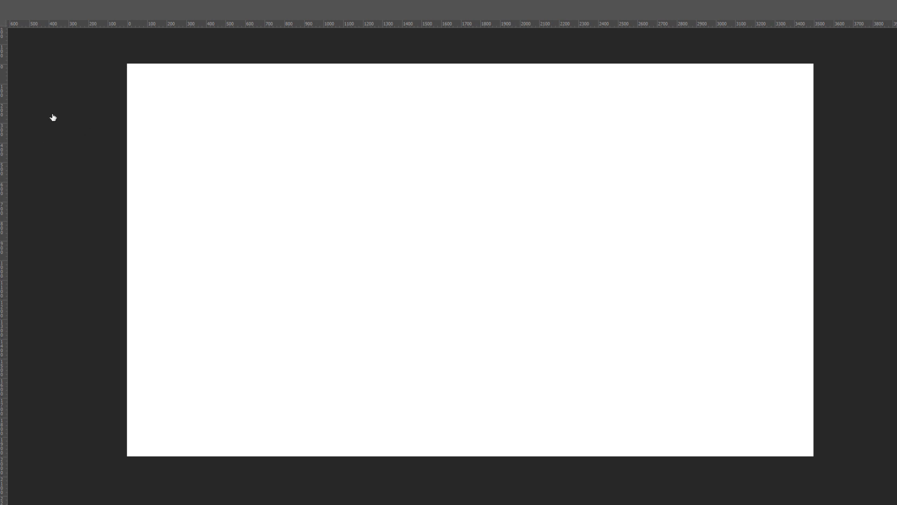
click(41, 134)
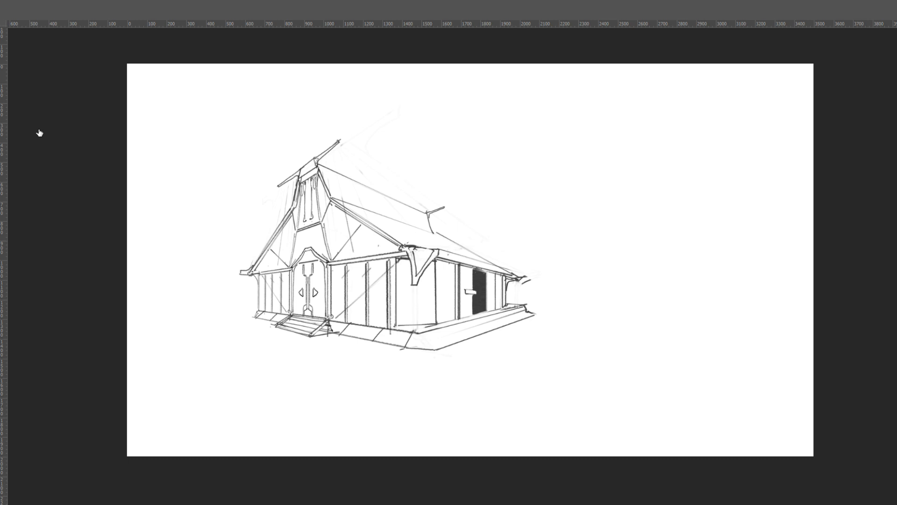
click(40, 134)
click(41, 155)
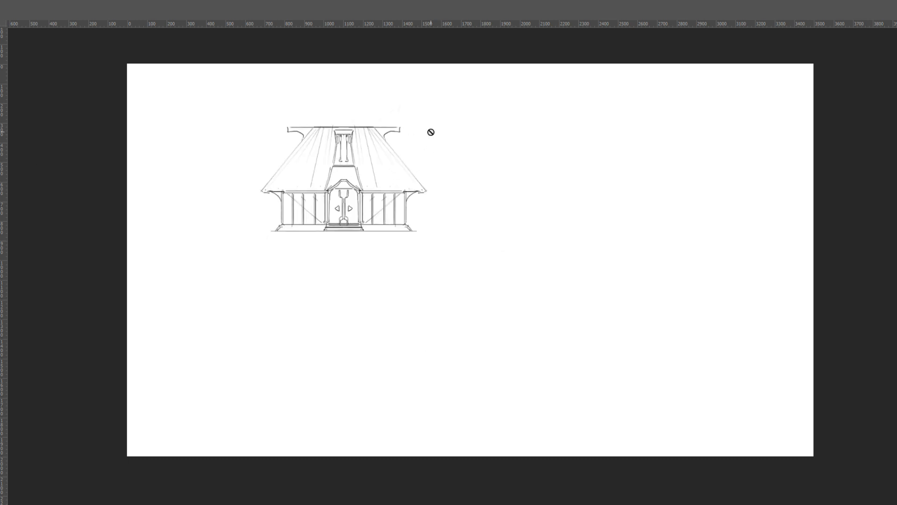
drag(417, 185, 444, 185)
drag(419, 185, 505, 175)
drag(534, 184, 475, 186)
Switch from the front elevation to the hall's perspective sketch and show the perspective grid with it
click(46, 146)
click(40, 131)
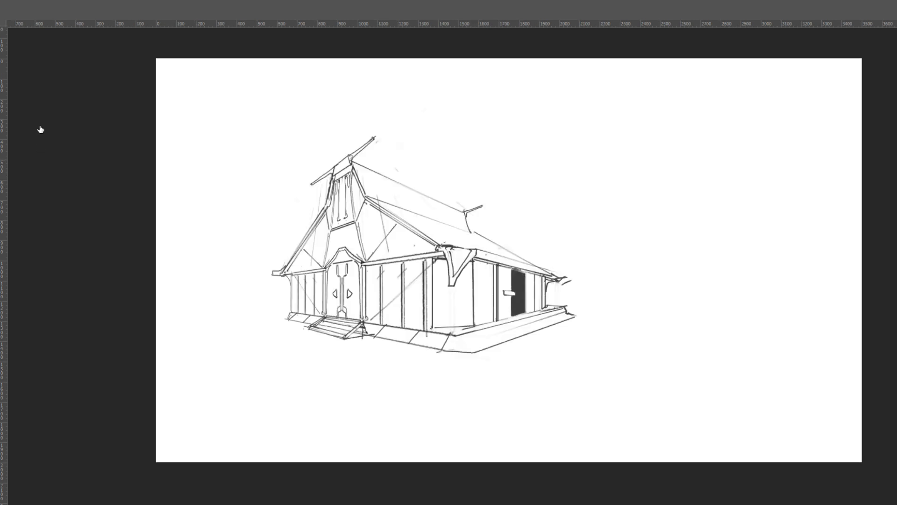
click(41, 90)
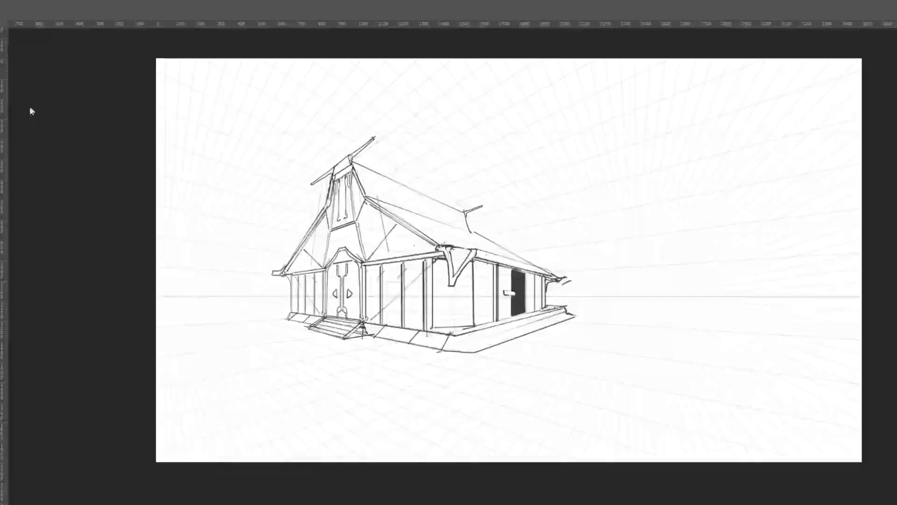
drag(559, 285, 698, 242)
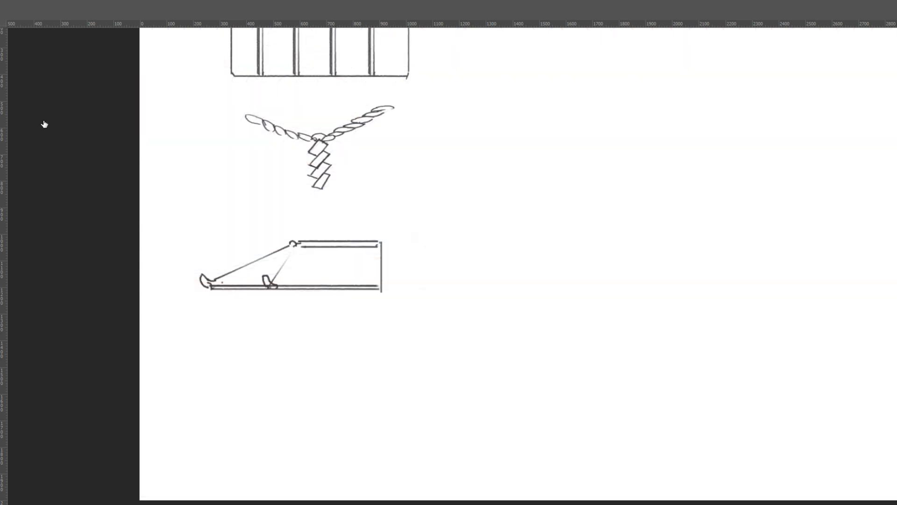
Sketch a long low base with slanted ends and divider marks beside the detail sketches, with a round-cornered wall outline above it
scroll(519, 166, down, 2)
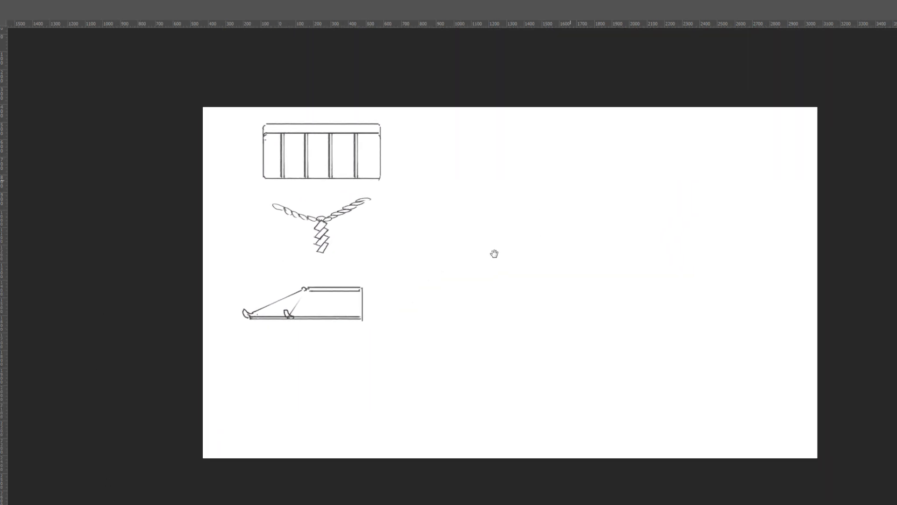
scroll(616, 220, down, 1)
mouse_move(616, 220)
mouse_down()
mouse_move(546, 217)
mouse_move(615, 224)
mouse_up()
scroll(552, 214, up, 3)
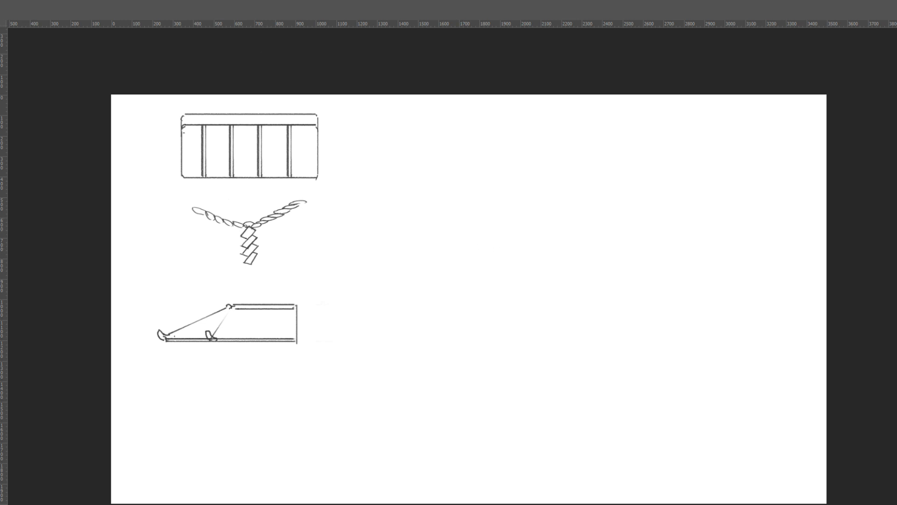
mouse_move(420, 297)
mouse_down()
mouse_move(602, 309)
mouse_move(601, 286)
mouse_move(422, 290)
mouse_up()
mouse_move(426, 282)
mouse_down()
mouse_move(423, 295)
mouse_move(467, 294)
mouse_up()
drag(551, 284, 553, 295)
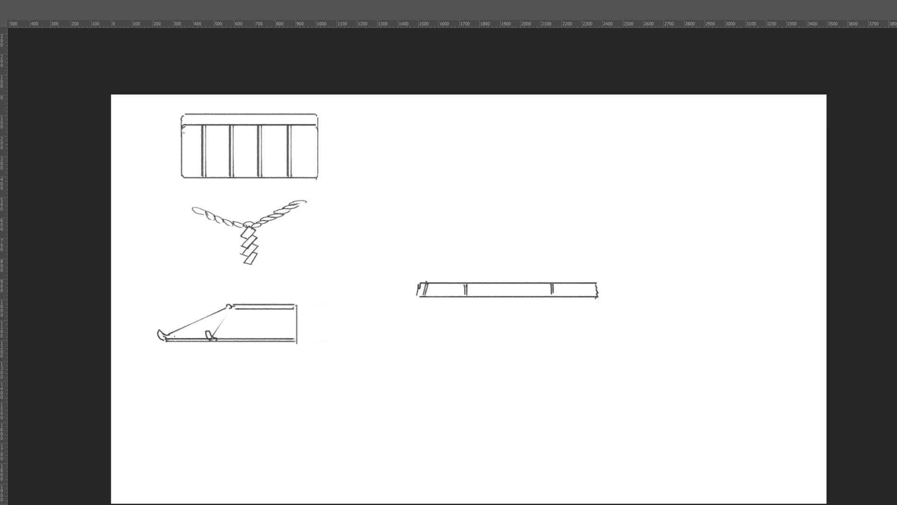
mouse_move(423, 282)
mouse_down()
mouse_move(433, 225)
mouse_move(546, 219)
mouse_move(602, 226)
mouse_move(599, 283)
mouse_move(614, 304)
mouse_move(598, 297)
mouse_up()
key(ctrl+z)
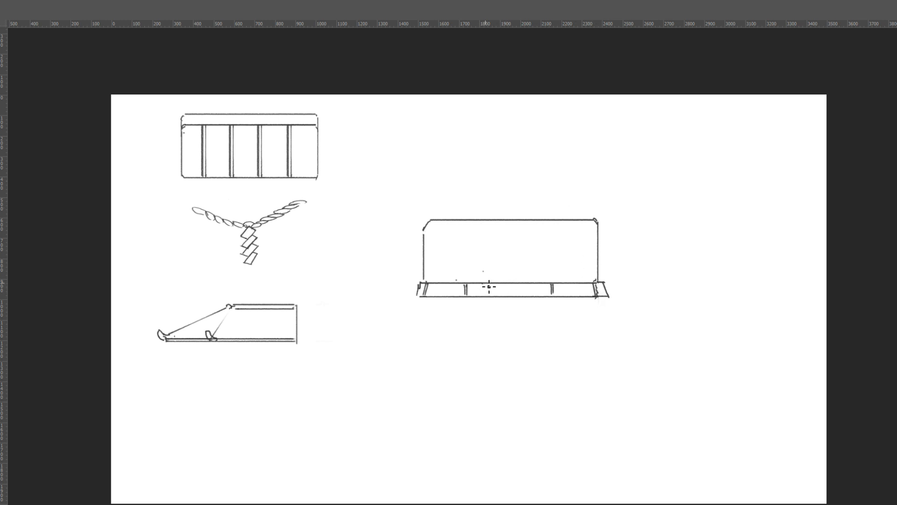
Draw tapered entrance stairs in the middle of the base and a low ledge along the wall on both sides
drag(486, 283, 478, 297)
drag(532, 283, 537, 296)
mouse_move(532, 284)
mouse_down()
mouse_move(490, 289)
mouse_move(537, 294)
mouse_move(498, 299)
mouse_move(486, 297)
mouse_move(539, 298)
mouse_move(487, 292)
mouse_move(486, 278)
mouse_move(422, 282)
mouse_up()
mouse_move(534, 283)
mouse_down()
mouse_move(553, 275)
mouse_move(597, 282)
mouse_up()
mouse_move(488, 283)
mouse_down()
mouse_move(491, 241)
mouse_move(528, 221)
mouse_move(532, 281)
mouse_up()
Clean up the top corner of the arched doorway and add the door's vertical centre line and horizontal latch plate
key(e)
click(529, 228)
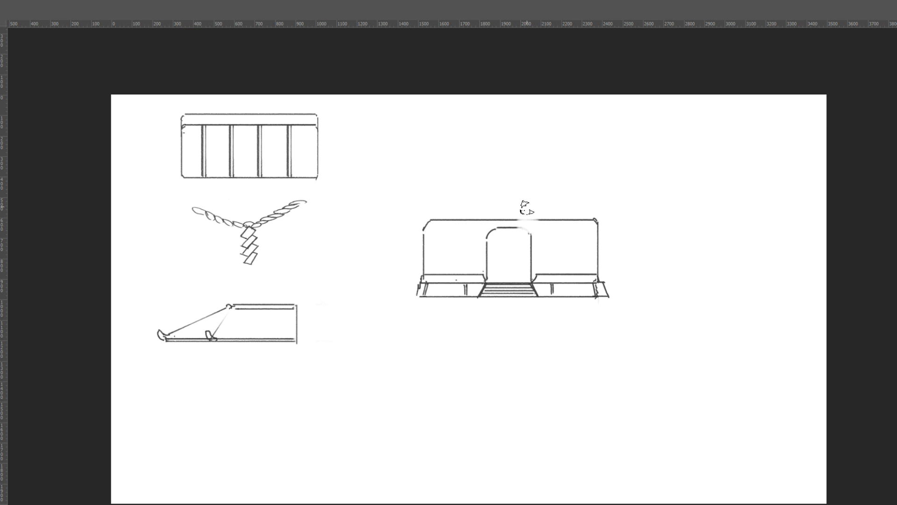
key(ctrl+z)
drag(529, 228, 532, 231)
key(b)
mouse_move(512, 283)
mouse_down()
mouse_move(513, 230)
mouse_move(512, 256)
mouse_move(497, 259)
mouse_move(522, 263)
mouse_move(519, 256)
mouse_up()
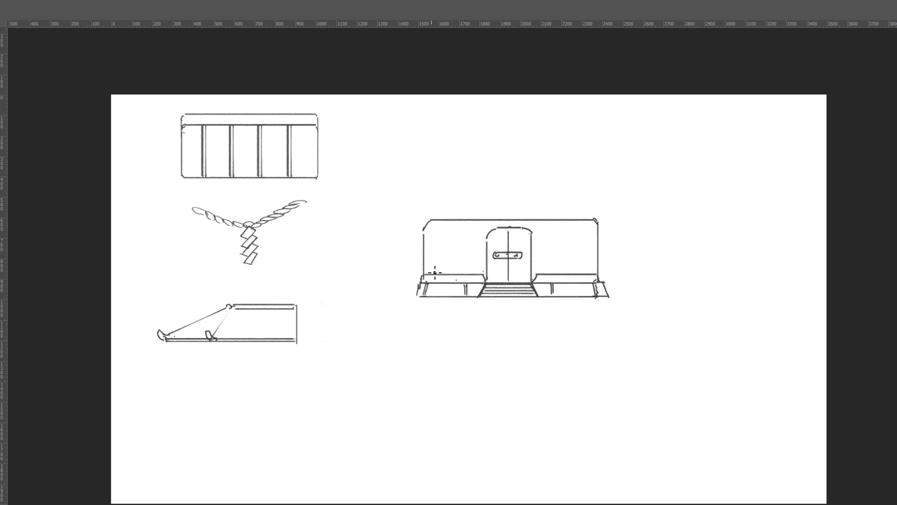
Draw a small barred window on the wall left of the door and place a copy on the wall to its right
mouse_move(435, 267)
mouse_down()
mouse_move(437, 231)
mouse_move(473, 229)
mouse_move(476, 270)
mouse_move(438, 270)
mouse_move(473, 266)
mouse_move(468, 258)
mouse_move(441, 263)
mouse_move(444, 230)
mouse_move(440, 260)
mouse_up()
mouse_move(453, 230)
mouse_down()
mouse_move(456, 264)
mouse_move(465, 263)
mouse_move(466, 229)
mouse_move(443, 238)
mouse_move(480, 219)
mouse_move(457, 234)
mouse_move(457, 254)
mouse_move(463, 254)
mouse_up()
key(ctrl+t)
key(Return)
key(ctrl+d)
key(ctrl+t)
drag(466, 257, 578, 253)
key(Return)
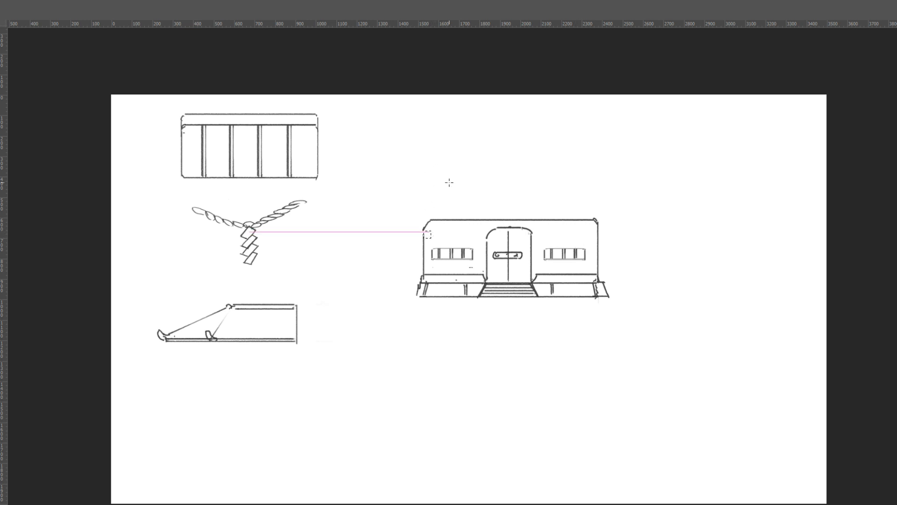
Draw the upper wall trim stepping over the door, and a wide eave line with curved brackets and upturned tips
mouse_move(424, 234)
mouse_down()
mouse_move(450, 238)
mouse_move(459, 216)
mouse_move(448, 242)
mouse_move(529, 224)
mouse_move(542, 239)
mouse_move(592, 238)
mouse_move(614, 224)
mouse_move(416, 227)
mouse_move(411, 219)
mouse_move(611, 224)
mouse_up()
drag(406, 224, 404, 216)
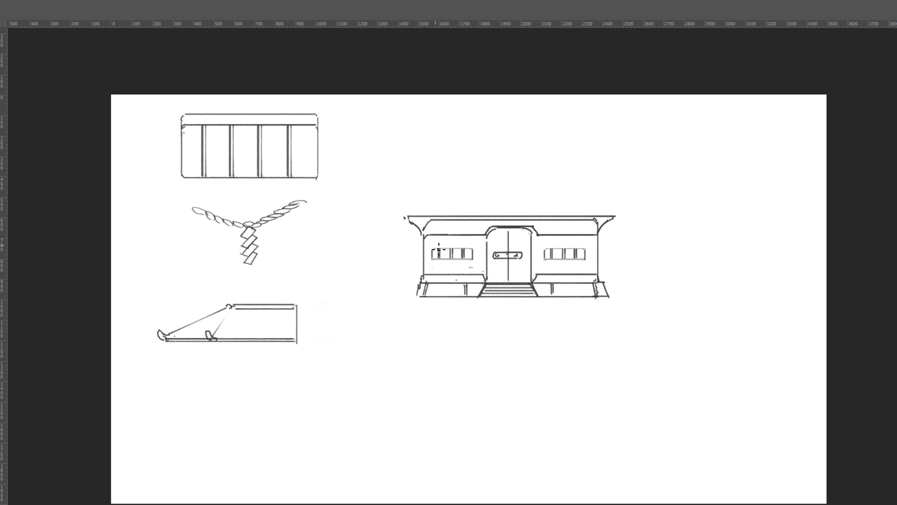
drag(407, 216, 359, 216)
key(ctrl+z)
drag(615, 216, 645, 209)
key(ctrl+t)
key(Return)
Move the whole building sketch down the page to make room for its roof
key(ctrl+t)
drag(570, 271, 571, 345)
key(Escape)
key(ctrl+t)
drag(539, 254, 556, 369)
key(Return)
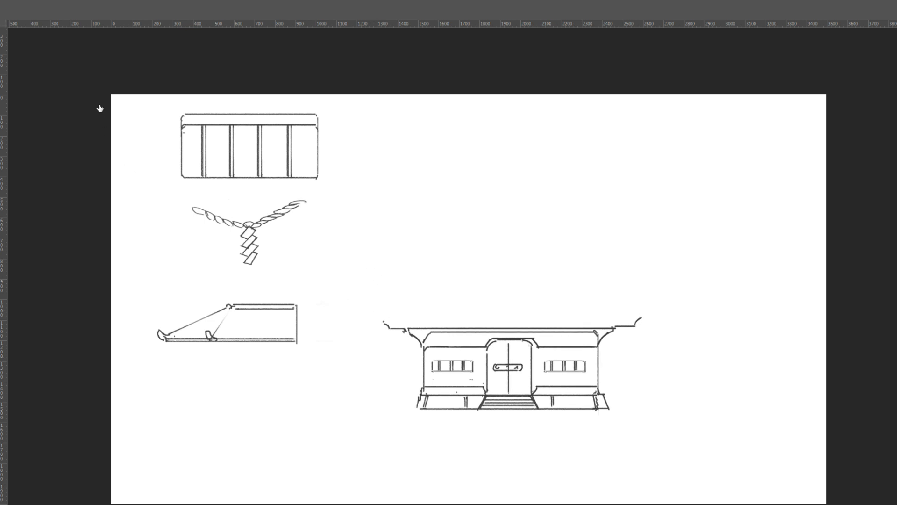
Draw the left half of the roof with a sloping side, a steeper upper section and a flat ridge line
mouse_move(474, 214)
mouse_down()
mouse_move(404, 330)
mouse_move(392, 324)
mouse_move(395, 316)
mouse_move(385, 324)
mouse_move(402, 298)
mouse_up()
drag(473, 214, 485, 208)
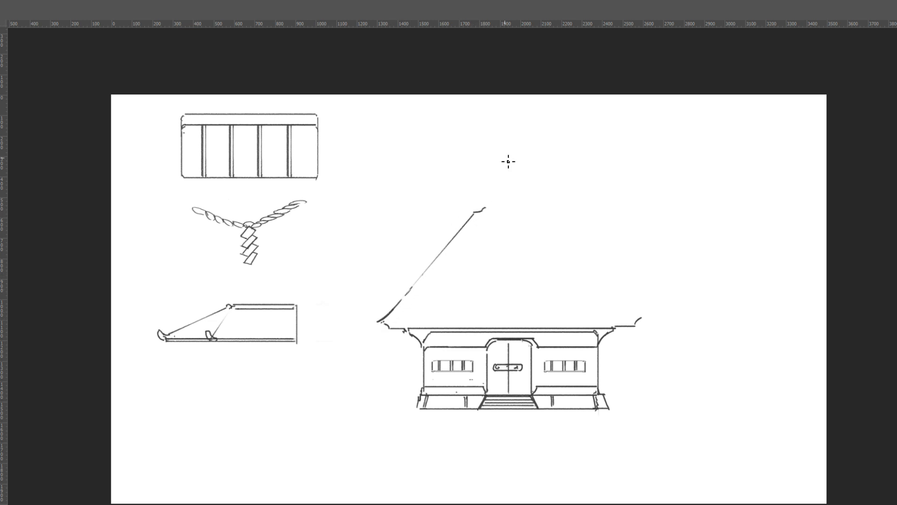
key(ctrl+z)
mouse_move(438, 255)
mouse_down()
mouse_move(450, 228)
mouse_move(534, 229)
mouse_up()
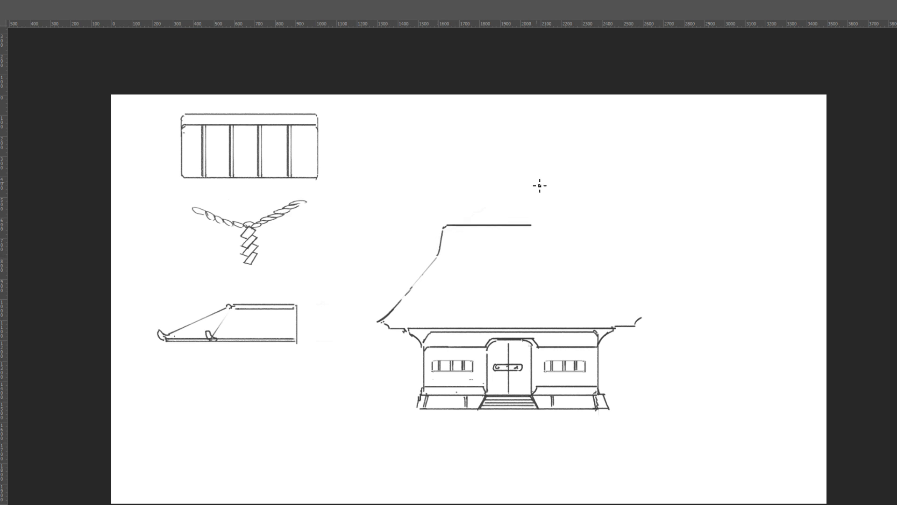
Copy the left half of the roof and mirror it to the right side of the building
drag(372, 323, 566, 204)
key(ctrl+t)
click(537, 369)
drag(499, 280, 615, 269)
key(Return)
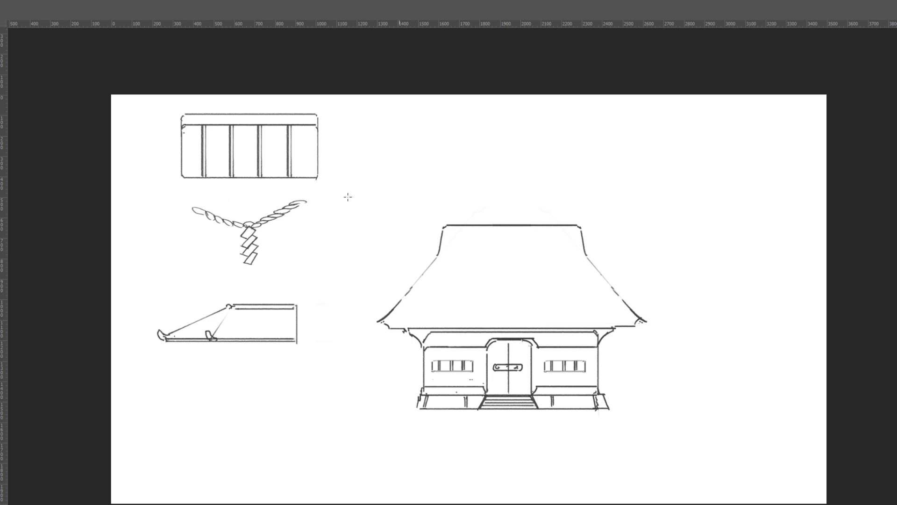
Compress the roof to a lower height and draw a flared ridge cap with curved supports on top
key(ctrl+t)
drag(515, 204, 533, 267)
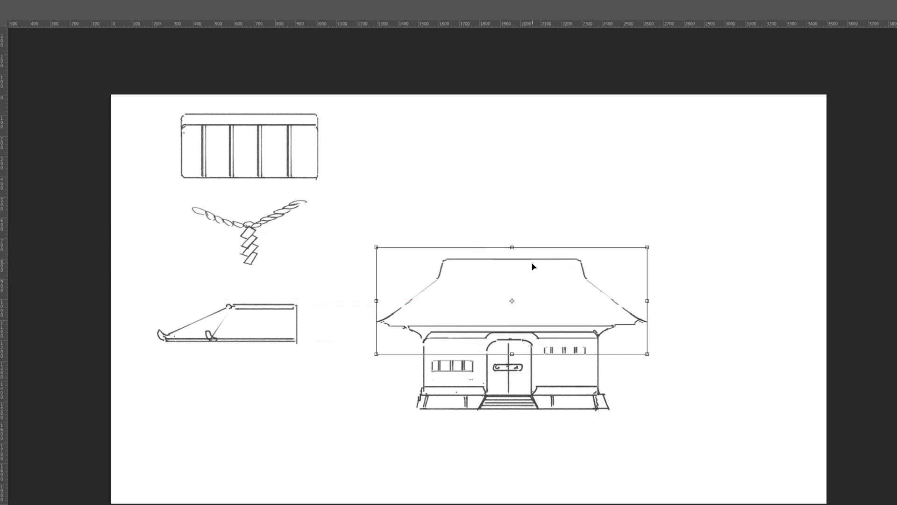
drag(580, 295, 578, 299)
key(Return)
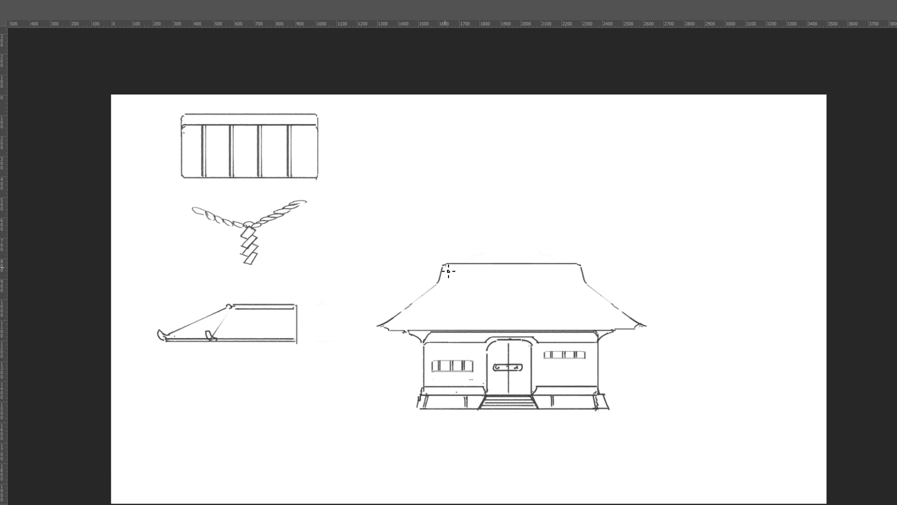
mouse_move(438, 265)
mouse_down()
mouse_move(592, 263)
mouse_move(584, 282)
mouse_up()
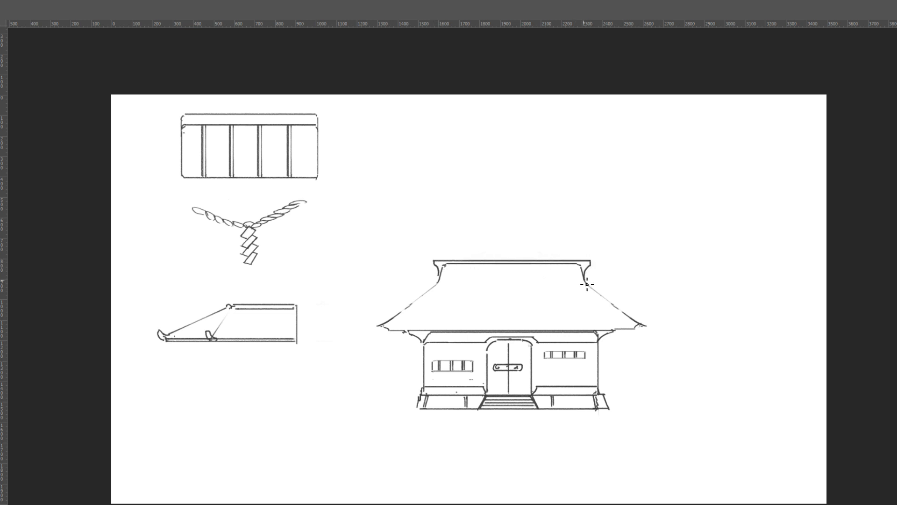
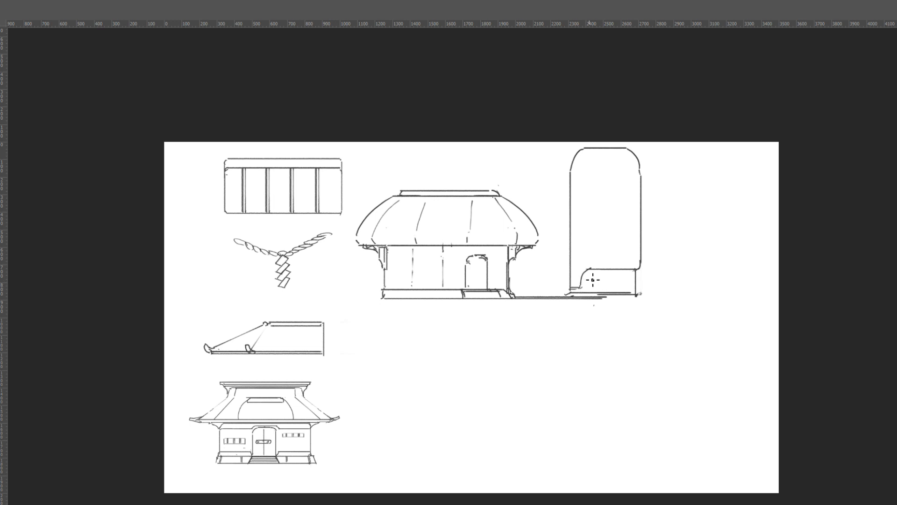
Draw round and upright fittings beneath the tall rounded tank, and a sagging cable linking it to the round building's eave
mouse_move(607, 288)
mouse_down()
mouse_move(585, 288)
mouse_move(594, 269)
mouse_move(608, 278)
mouse_up()
mouse_move(609, 289)
mouse_down()
mouse_move(615, 275)
mouse_move(623, 291)
mouse_move(625, 269)
mouse_move(627, 290)
mouse_move(637, 293)
mouse_move(637, 270)
mouse_move(631, 294)
mouse_up()
mouse_move(525, 248)
mouse_down()
mouse_move(531, 256)
mouse_move(570, 236)
mouse_move(569, 218)
mouse_move(590, 259)
mouse_up()
key(ctrl+z)
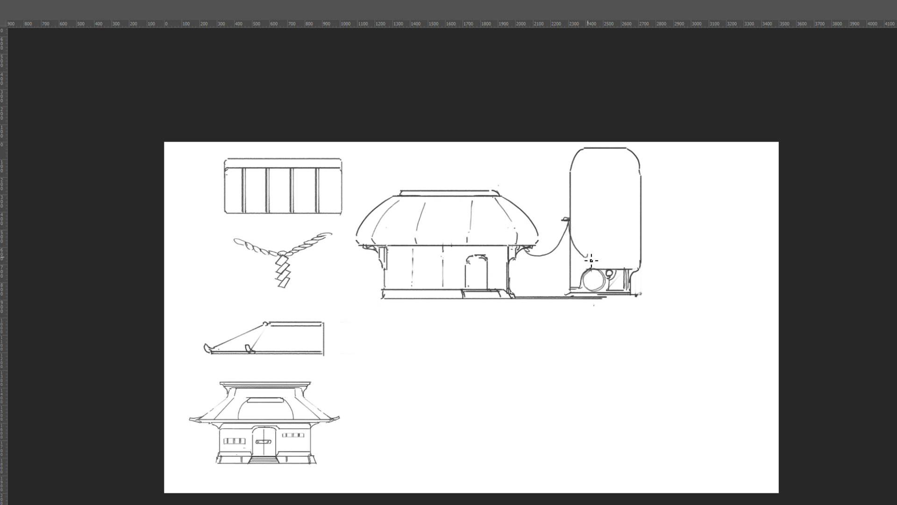
Draw a stepped panel line across the tall rounded tank and a diagonally hatched rectangular vent at its right edge
mouse_move(571, 198)
mouse_down()
mouse_move(624, 184)
mouse_move(641, 200)
mouse_move(614, 231)
mouse_move(645, 231)
mouse_move(623, 214)
mouse_move(639, 214)
mouse_up()
key(ctrl+z)
key(ctrl+z)
key(ctrl+z)
key(ctrl+z)
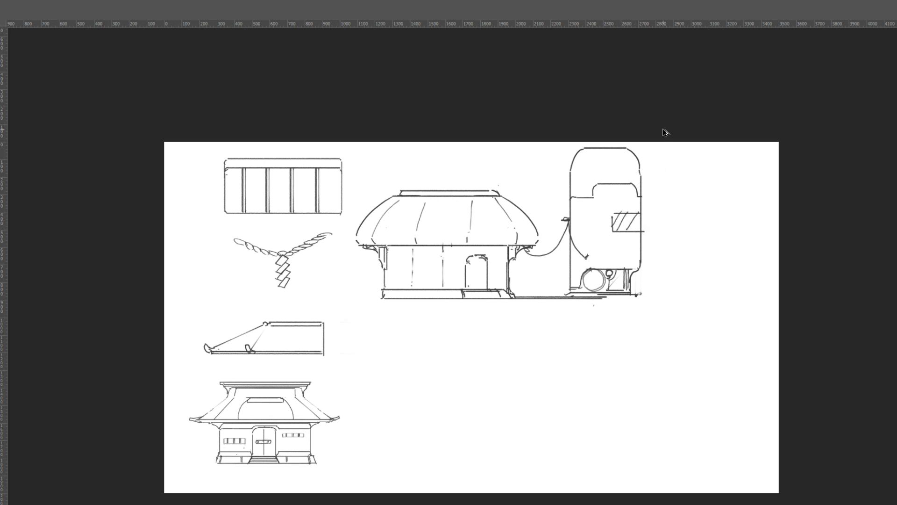
mouse_move(614, 231)
mouse_down()
mouse_move(629, 214)
mouse_move(642, 219)
mouse_up()
Add inner frame detail to the round building's doorway and a second line along its base
key(z)
mouse_move(468, 258)
mouse_down()
mouse_move(469, 289)
mouse_move(480, 273)
mouse_move(471, 260)
mouse_up()
drag(462, 292, 384, 292)
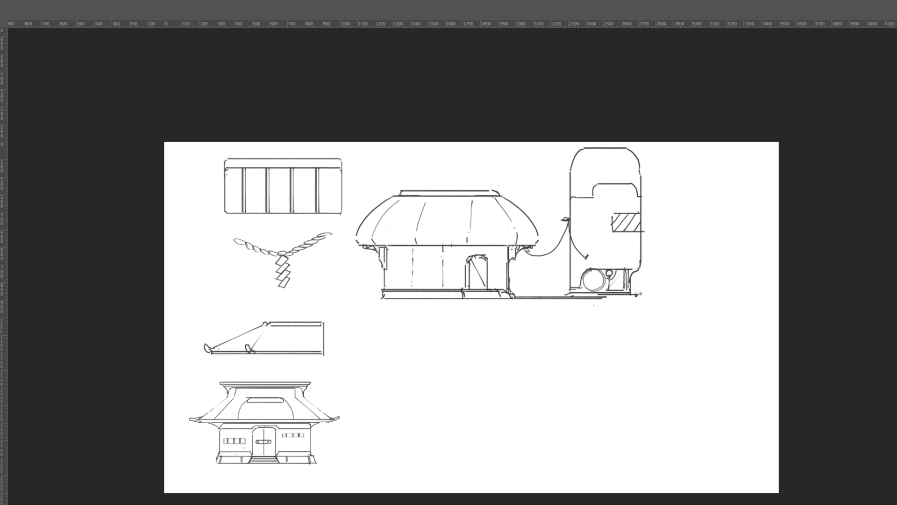
Scale down the round building with its tank and place it to the right of the shrine-like building
drag(566, 276, 590, 189)
key(ctrl+t)
mouse_move(670, 58)
mouse_down()
mouse_move(525, 145)
mouse_move(529, 137)
mouse_up()
mouse_move(494, 178)
mouse_down()
mouse_move(465, 343)
mouse_move(486, 343)
mouse_up()
key(Return)
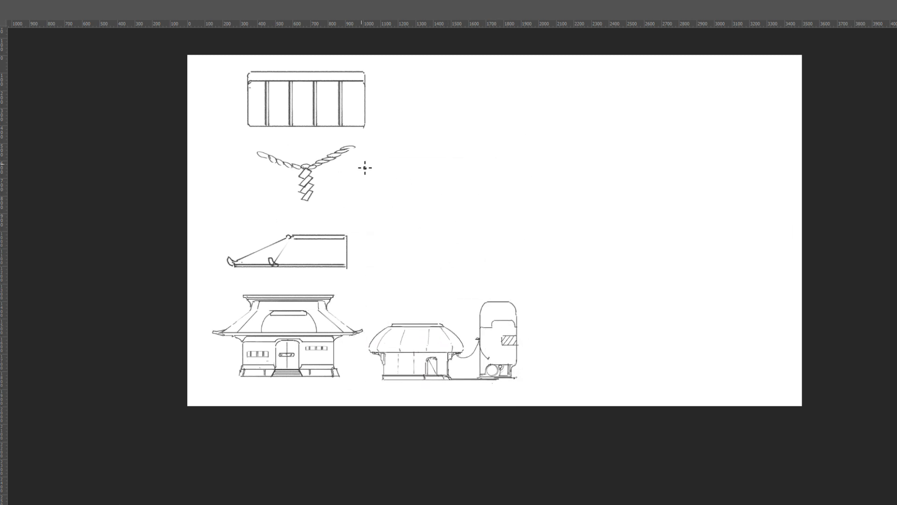
Draw a long thin platform and above it a tall steep-sided roof with a short flat ridge and raised right eave
mouse_move(465, 187)
mouse_down()
mouse_move(458, 221)
mouse_move(648, 219)
mouse_move(443, 209)
mouse_up()
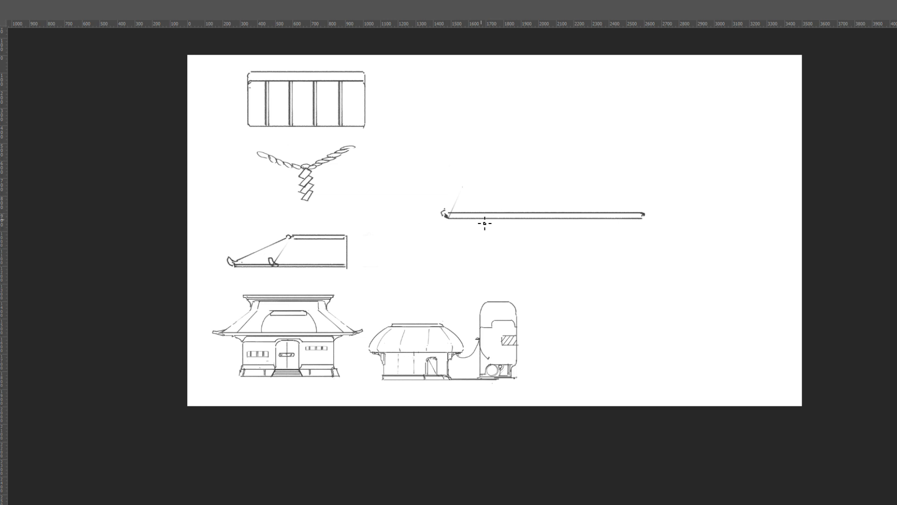
drag(450, 213, 445, 211)
drag(522, 93, 444, 207)
drag(521, 94, 564, 87)
mouse_move(637, 172)
mouse_down()
mouse_move(571, 90)
mouse_move(641, 171)
mouse_move(517, 184)
mouse_move(507, 178)
mouse_move(514, 174)
mouse_up()
Draw a slanted wall edge beneath the tall roof and a framed trapezoidal dormer window with an inverted-triangle pane
drag(487, 212, 510, 181)
key(ctrl+z)
key(ctrl+z)
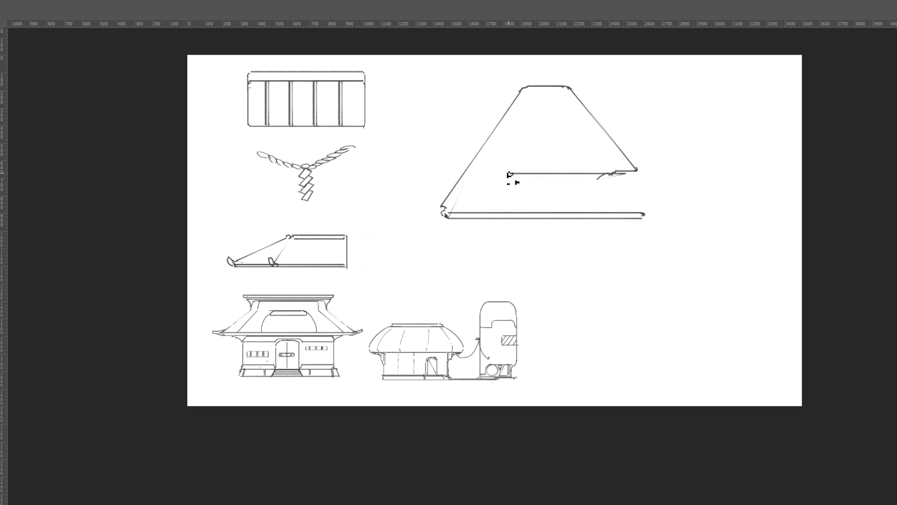
mouse_move(487, 212)
mouse_down()
mouse_move(533, 140)
mouse_move(577, 136)
mouse_move(569, 138)
mouse_move(589, 171)
mouse_move(567, 139)
mouse_up()
key(ctrl+z)
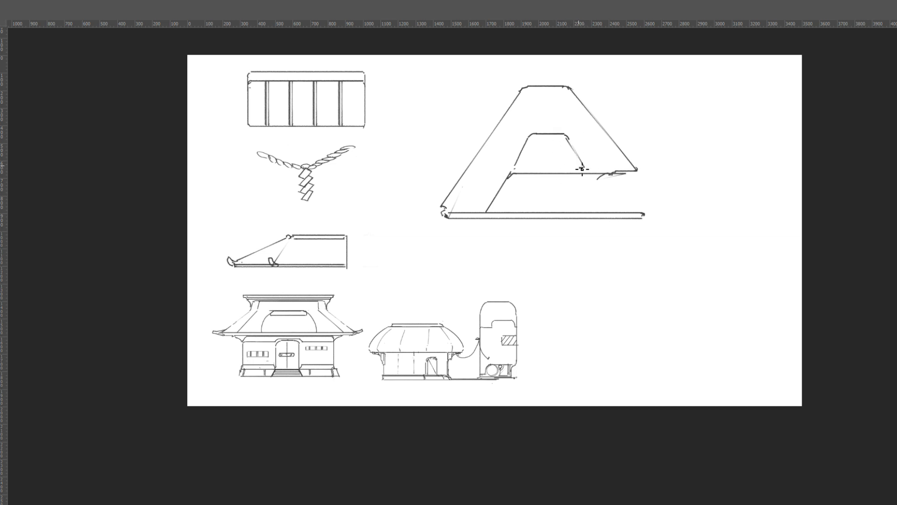
mouse_move(561, 139)
mouse_down()
mouse_move(534, 146)
mouse_move(516, 168)
mouse_move(576, 167)
mouse_up()
drag(523, 166, 579, 168)
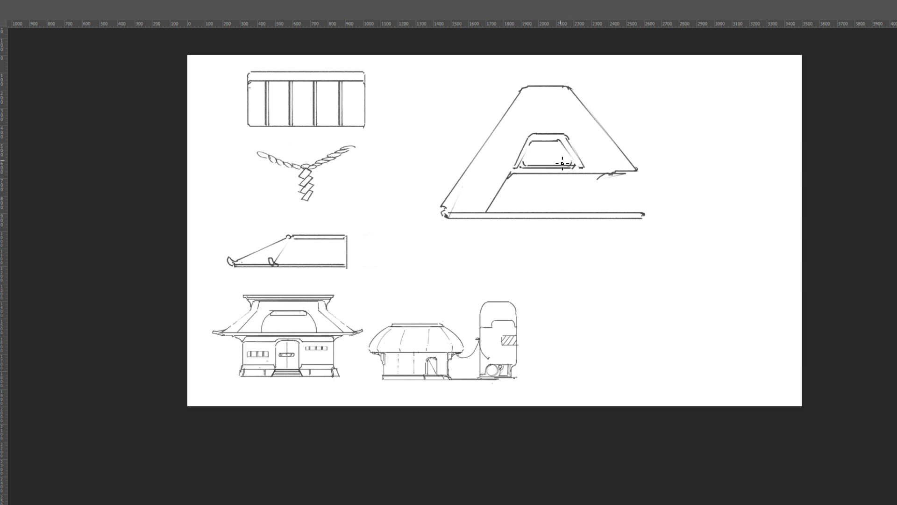
mouse_move(532, 150)
mouse_down()
mouse_move(557, 168)
mouse_move(569, 150)
mouse_move(558, 167)
mouse_move(535, 148)
mouse_move(564, 140)
mouse_move(531, 139)
mouse_up()
Add curved horn-like finials at both ends of the tall roof's ridge, with small brackets beneath
mouse_move(528, 89)
mouse_down()
mouse_move(590, 80)
mouse_move(573, 89)
mouse_move(513, 78)
mouse_move(522, 98)
mouse_up()
key(ctrl+z)
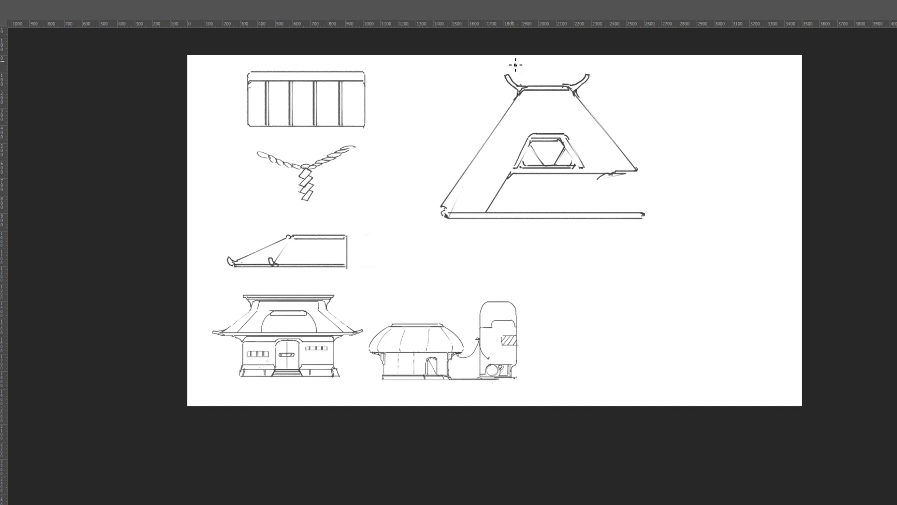
drag(587, 82, 583, 92)
Draw the bracket and porch posts under the tall roof's right eave, and a doorway post at the left
drag(634, 178, 635, 215)
mouse_move(612, 176)
mouse_down()
mouse_move(624, 209)
mouse_move(631, 180)
mouse_up()
mouse_move(606, 181)
mouse_down()
mouse_move(602, 212)
mouse_move(586, 192)
mouse_move(581, 211)
mouse_up()
mouse_move(514, 176)
mouse_down()
mouse_move(504, 187)
mouse_move(510, 211)
mouse_up()
drag(541, 175, 558, 206)
key(ctrl+z)
key(ctrl+z)
key(ctrl+z)
drag(514, 174, 511, 212)
drag(516, 174, 518, 212)
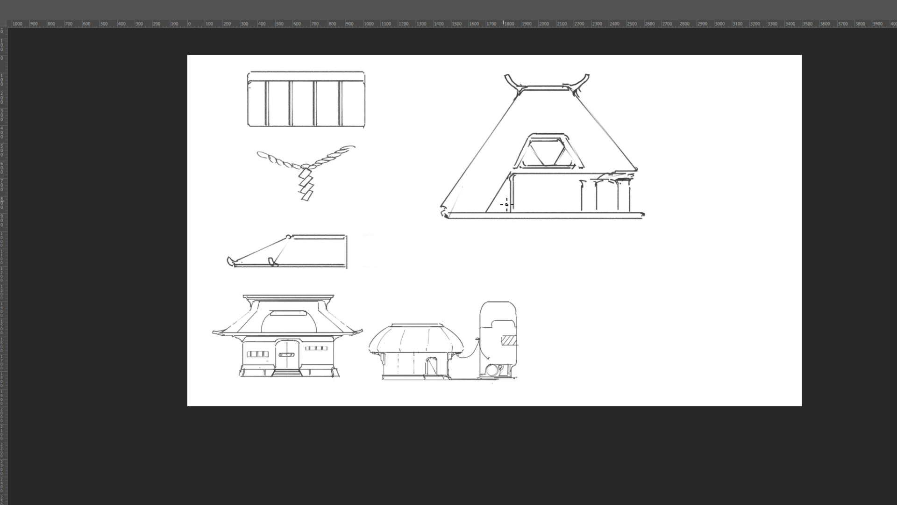
Draw a rounded frame with a large circular door split by a diagonal line in the ground-floor wall
drag(515, 206, 583, 214)
mouse_move(532, 176)
mouse_down()
mouse_move(522, 206)
mouse_move(530, 211)
mouse_move(525, 180)
mouse_move(554, 176)
mouse_move(567, 209)
mouse_move(562, 193)
mouse_move(530, 210)
mouse_move(549, 176)
mouse_up()
key(ctrl+z)
key(ctrl+z)
key(ctrl+z)
key(ctrl+z)
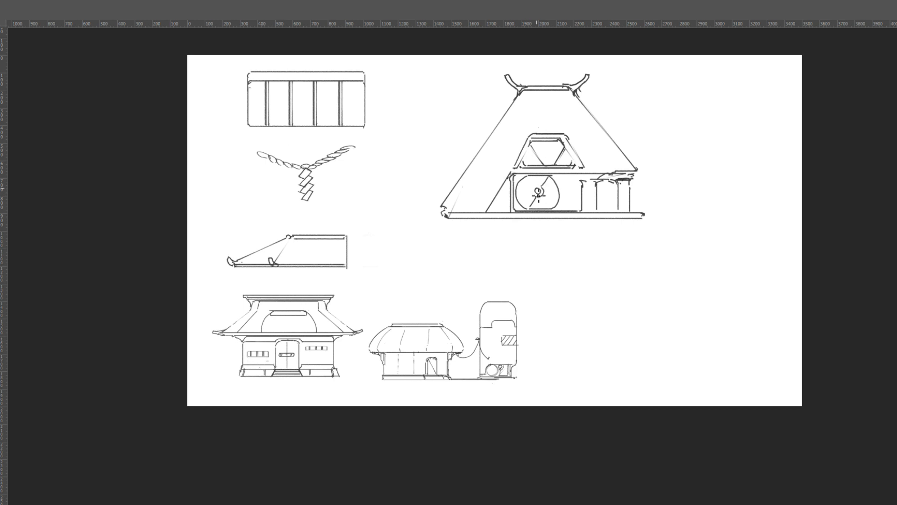
Add a triangular hub to the circular door and detail the adjacent wall edge and porch columns with zigzag bases
mouse_move(534, 188)
mouse_down()
mouse_move(579, 181)
mouse_move(576, 209)
mouse_up()
mouse_move(572, 176)
mouse_down()
mouse_move(601, 185)
mouse_move(587, 216)
mouse_move(631, 216)
mouse_move(617, 217)
mouse_move(629, 183)
mouse_up()
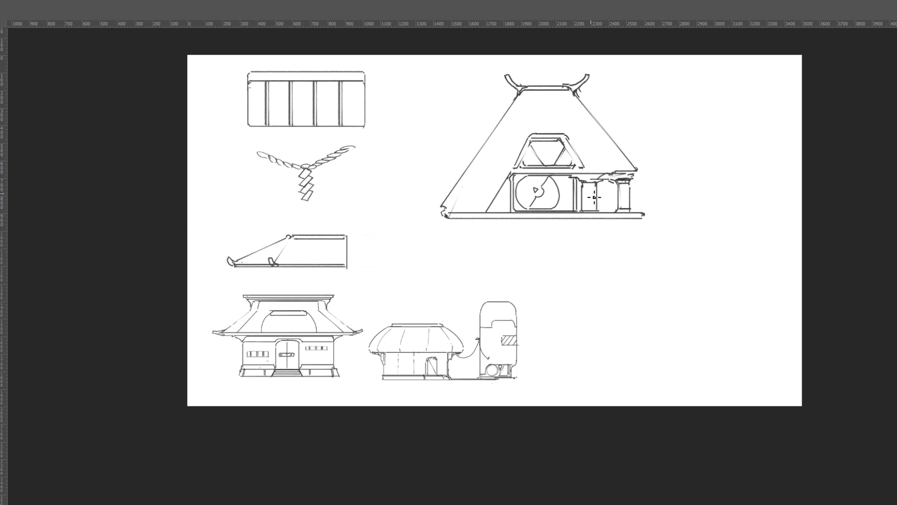
drag(582, 209, 631, 207)
Thicken the platform under the tall-roofed building and draw slanted front steps into it
drag(448, 220, 648, 217)
drag(537, 214, 543, 221)
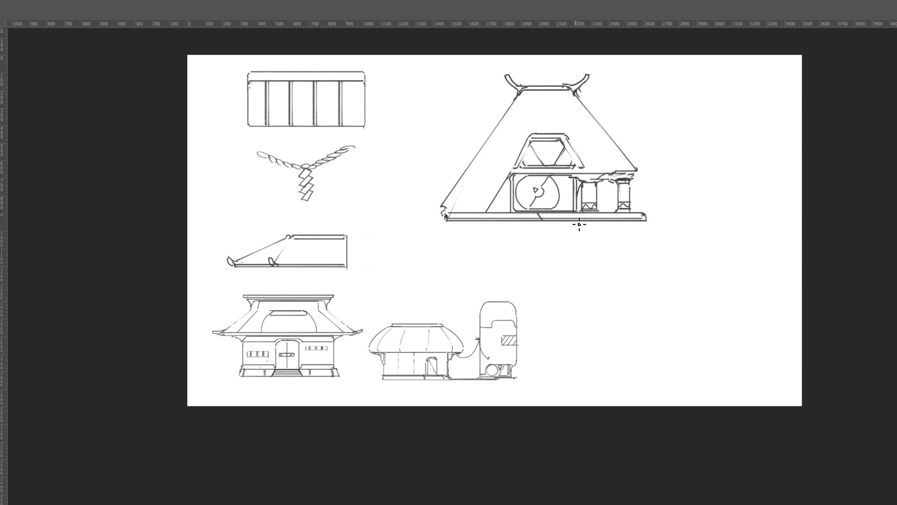
drag(543, 218, 582, 221)
Draw an outer trim line around the dormer and scale down the tall-roofed building
mouse_move(529, 127)
mouse_down()
mouse_move(536, 147)
mouse_move(532, 130)
mouse_move(566, 126)
mouse_up()
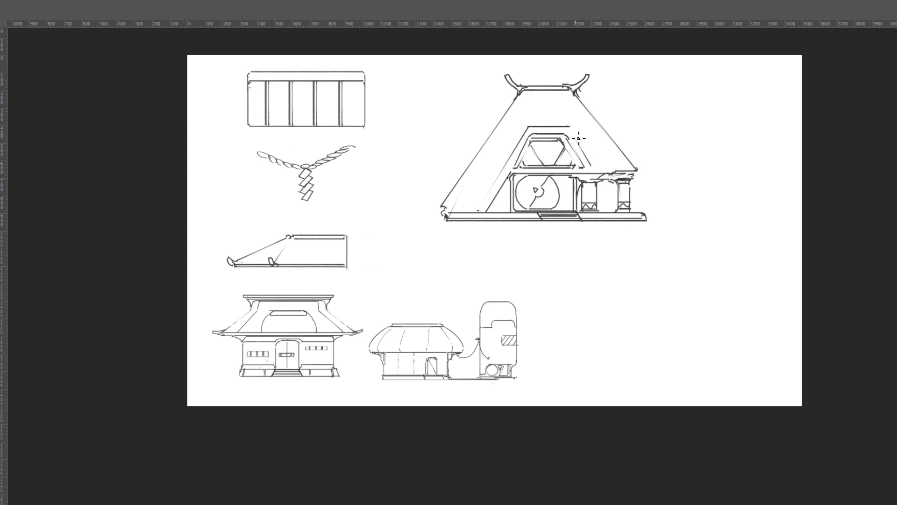
scroll(645, 104, down, 2)
key(ctrl+t)
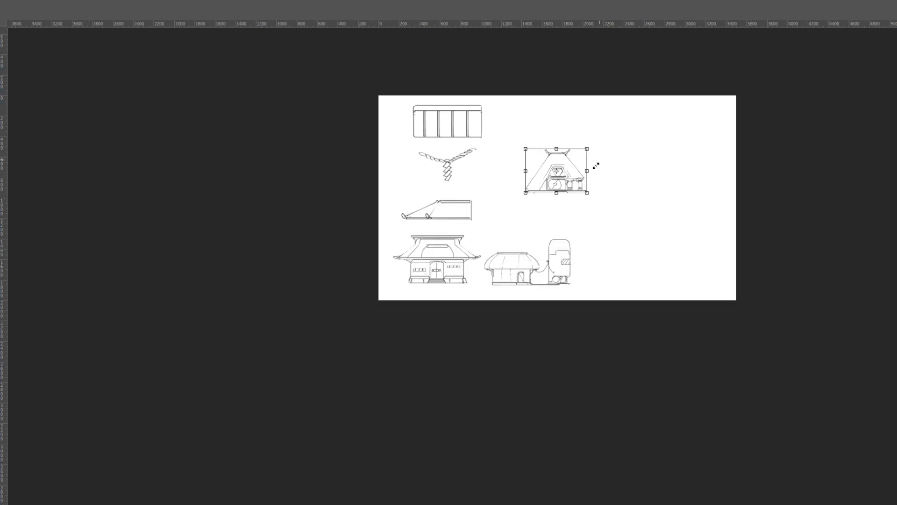
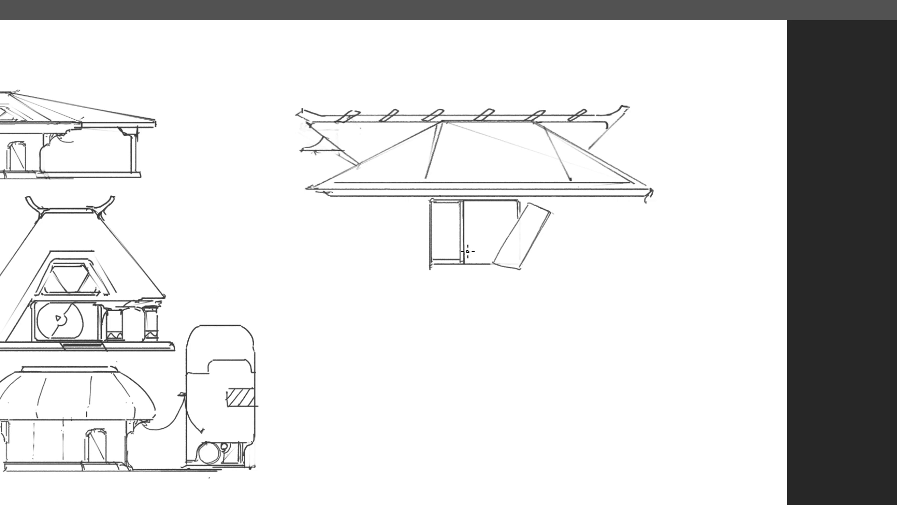
Complete the door frame and draw the left wall with vertical panel lines beneath the long-ridged roof
drag(464, 254, 464, 264)
scroll(552, 223, down, 1)
drag(412, 209, 452, 210)
drag(537, 214, 621, 211)
mouse_move(418, 214)
mouse_down()
mouse_move(418, 253)
mouse_move(475, 259)
mouse_up()
drag(428, 210, 428, 251)
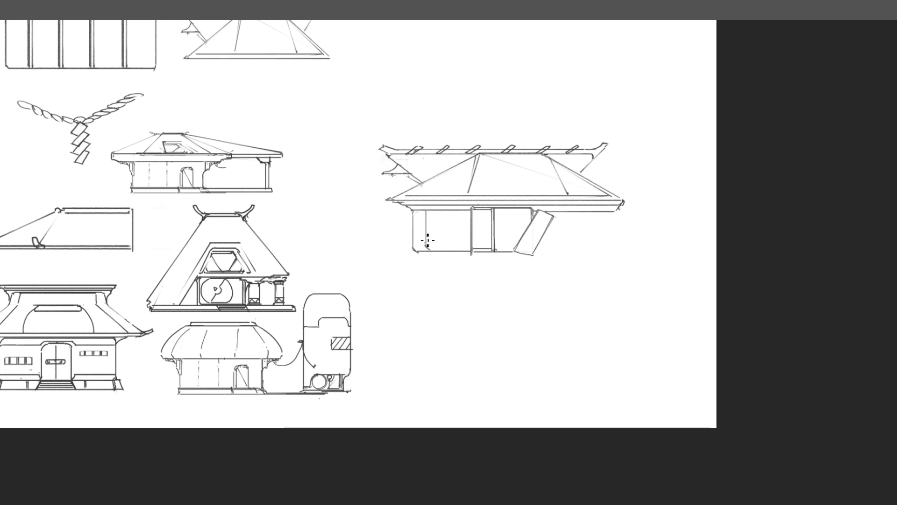
drag(444, 211, 445, 252)
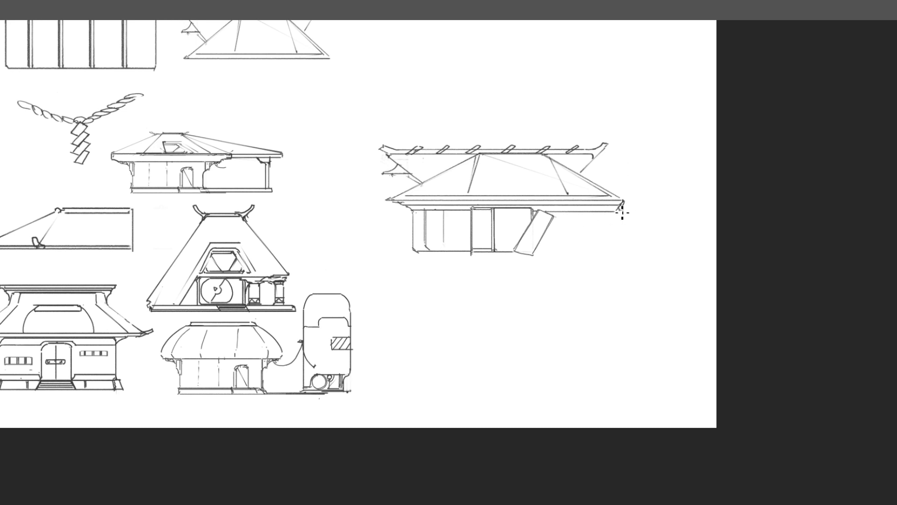
Draw a flat-roofed annex with walls and base at the building's right, and a small human figure for scale
mouse_move(624, 205)
mouse_down()
mouse_move(611, 191)
mouse_move(662, 192)
mouse_up()
mouse_move(611, 211)
mouse_down()
mouse_move(664, 207)
mouse_move(654, 206)
mouse_move(660, 196)
mouse_move(650, 211)
mouse_move(666, 196)
mouse_move(649, 215)
mouse_move(647, 259)
mouse_move(567, 269)
mouse_move(538, 258)
mouse_move(417, 258)
mouse_move(647, 256)
mouse_move(539, 256)
mouse_move(574, 254)
mouse_move(570, 212)
mouse_up()
key(ctrl+z)
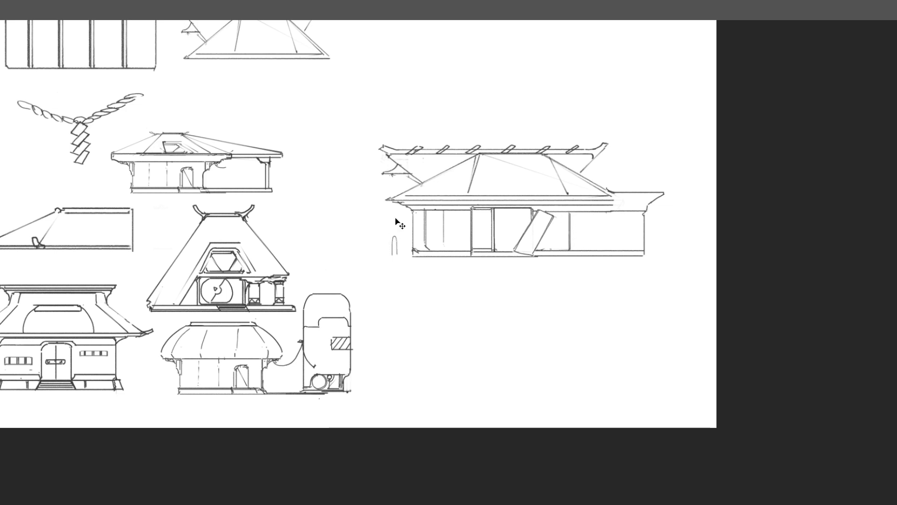
drag(393, 248, 398, 242)
key(ctrl+z)
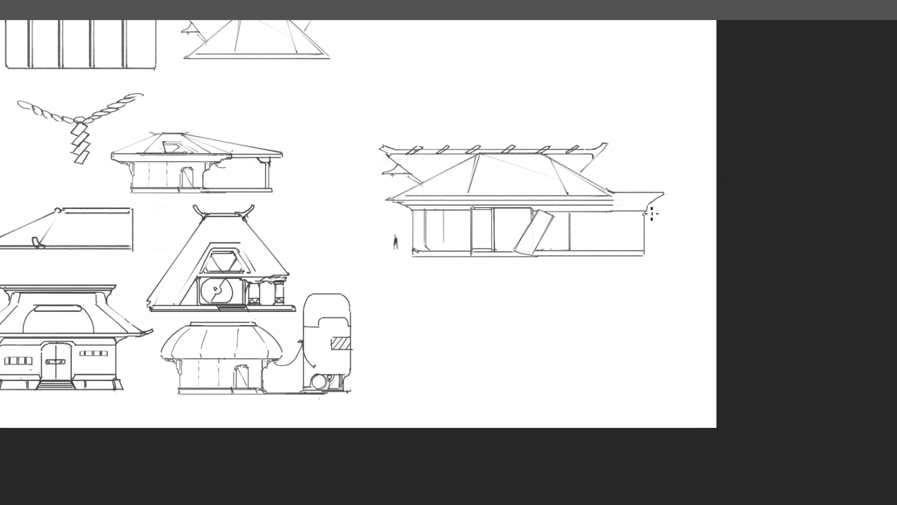
Add trim beneath the annex eave and remove the upturned tip at the right end of the main ridge
mouse_move(648, 204)
mouse_down()
mouse_move(611, 212)
mouse_move(615, 202)
mouse_move(654, 199)
mouse_up()
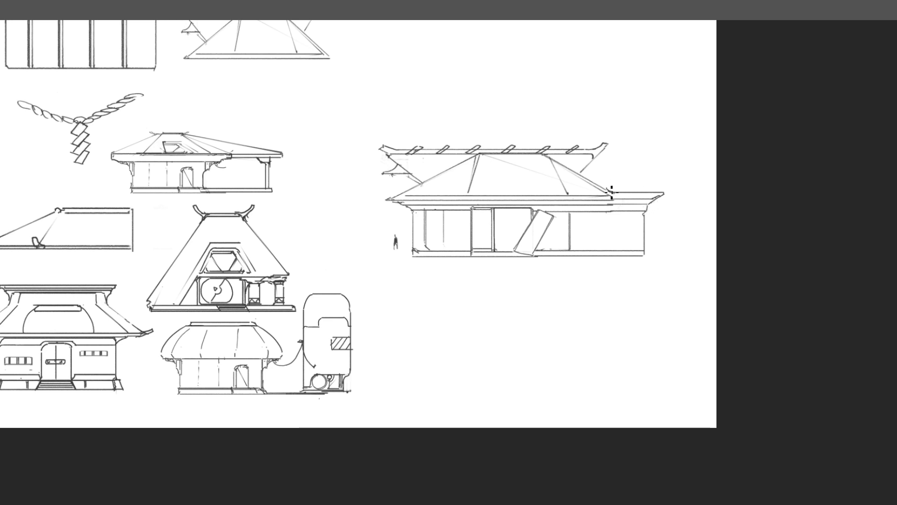
mouse_move(607, 144)
mouse_down()
mouse_move(584, 173)
mouse_move(602, 154)
mouse_up()
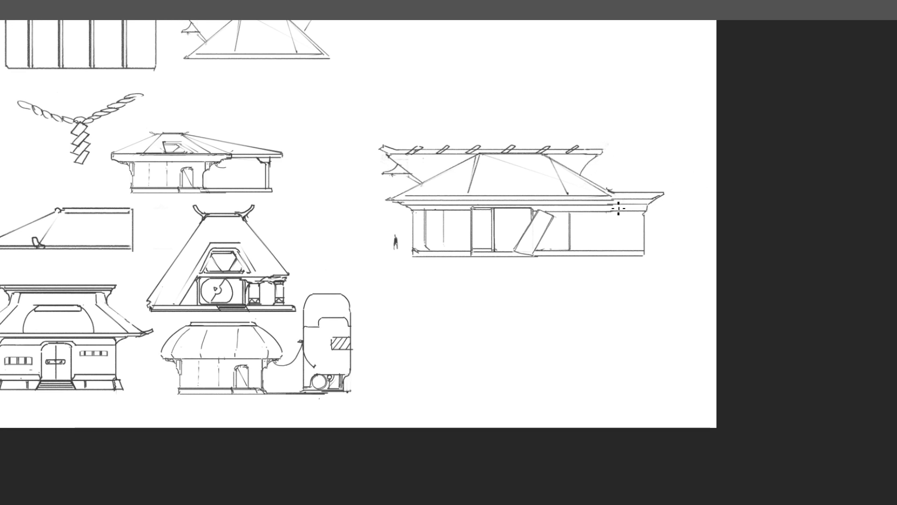
Scale down the annexed building with its figure and place it just below the upper roof sketch
key(ctrl+t)
alt+click(645, 211)
mouse_move(655, 176)
mouse_down()
mouse_move(550, 226)
mouse_move(486, 148)
mouse_move(463, 153)
mouse_up()
key(Return)
Start a long low trough on the blank right half, drawing its left end, upper edge and a slanted support with footing
mouse_move(597, 199)
mouse_down()
mouse_move(610, 191)
mouse_move(592, 213)
mouse_up()
key(b)
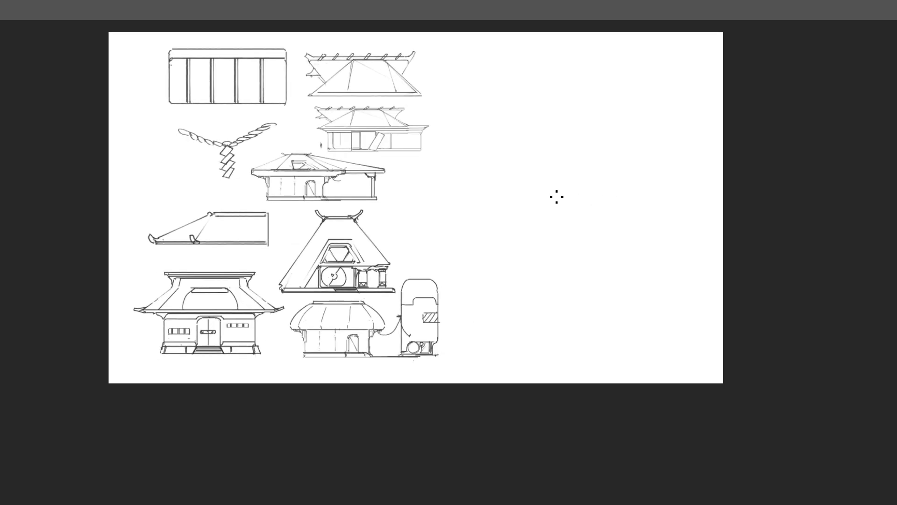
mouse_move(537, 128)
mouse_down()
mouse_move(548, 124)
mouse_move(477, 182)
mouse_move(479, 172)
mouse_up()
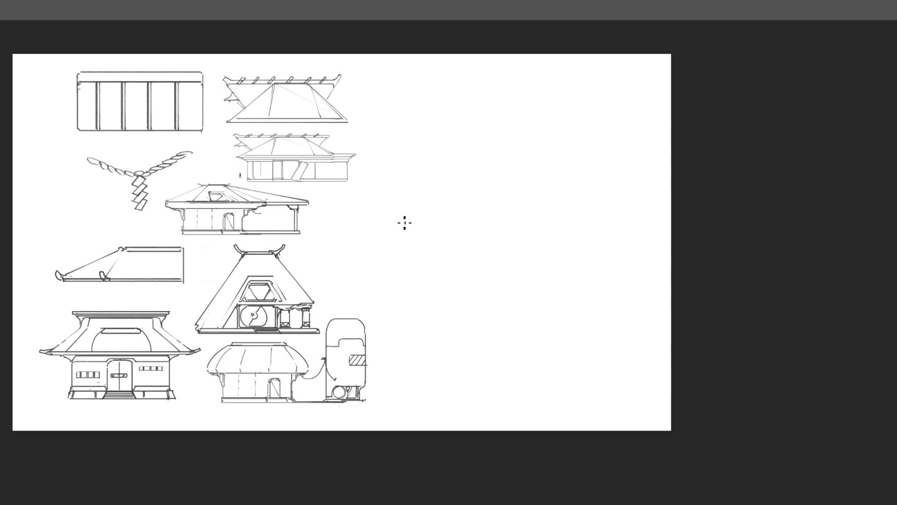
key(ctrl+z)
mouse_move(406, 220)
mouse_down()
mouse_move(427, 202)
mouse_move(383, 208)
mouse_move(416, 213)
mouse_move(383, 210)
mouse_move(399, 209)
mouse_up()
drag(442, 212, 490, 212)
mouse_move(433, 203)
mouse_down()
mouse_move(503, 206)
mouse_move(492, 219)
mouse_up()
mouse_move(417, 212)
mouse_down()
mouse_move(439, 218)
mouse_move(401, 216)
mouse_up()
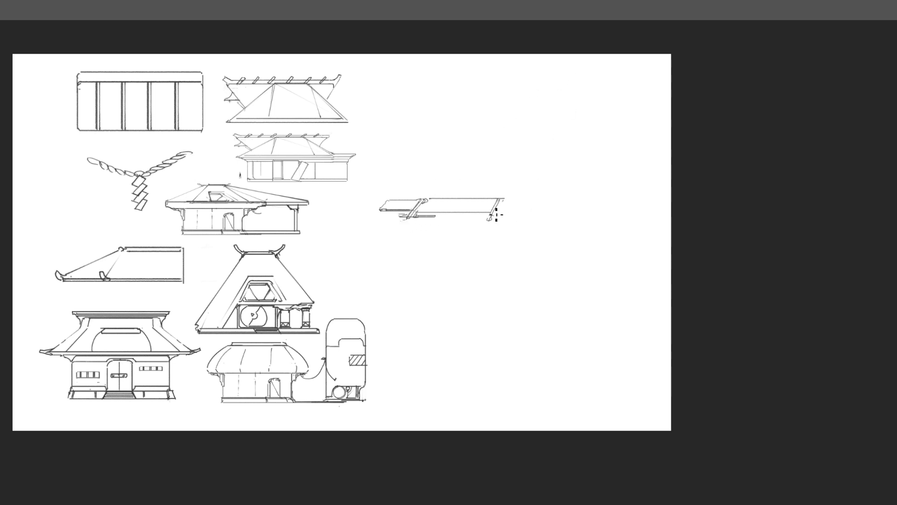
Extend the trough to the right past a second slanted support and close off its angled end
mouse_move(497, 211)
mouse_down()
mouse_move(522, 212)
mouse_move(508, 200)
mouse_move(537, 203)
mouse_move(528, 214)
mouse_move(533, 201)
mouse_move(547, 202)
mouse_move(525, 211)
mouse_up()
mouse_move(491, 212)
mouse_down()
mouse_move(386, 204)
mouse_move(423, 201)
mouse_move(423, 187)
mouse_move(437, 202)
mouse_move(502, 201)
mouse_move(433, 206)
mouse_up()
mouse_move(499, 197)
mouse_down()
mouse_move(547, 202)
mouse_move(507, 206)
mouse_up()
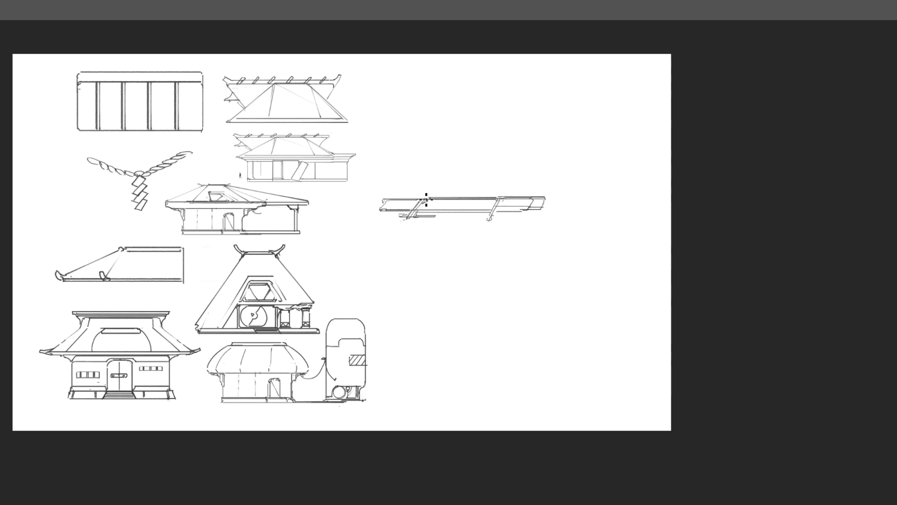
Double the trough's rim line, add a footing under the right support, and draw slanted dividers along its side
drag(431, 201, 386, 202)
mouse_move(439, 210)
mouse_down()
mouse_move(440, 200)
mouse_move(473, 209)
mouse_move(452, 206)
mouse_move(461, 201)
mouse_move(427, 215)
mouse_up()
key(ctrl+z)
mouse_move(492, 215)
mouse_down()
mouse_move(469, 217)
mouse_move(519, 218)
mouse_move(493, 216)
mouse_move(500, 200)
mouse_move(506, 215)
mouse_up()
drag(387, 201, 418, 202)
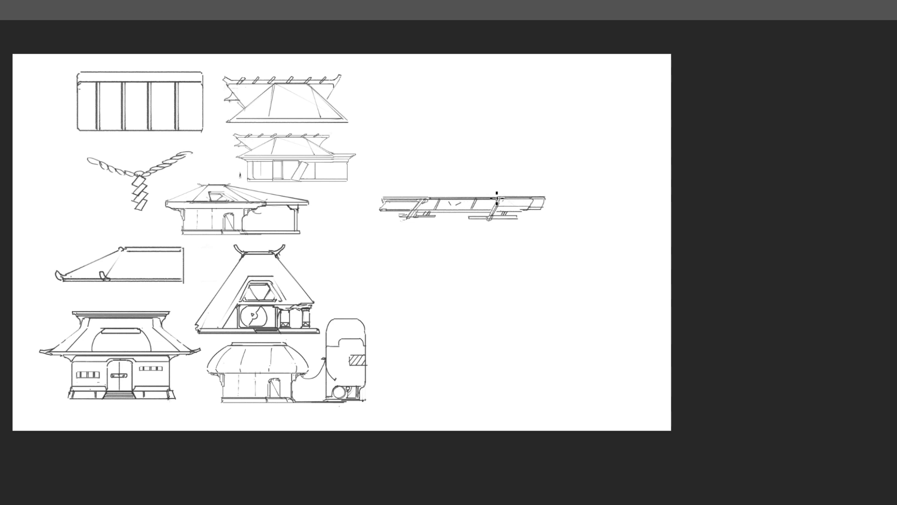
Draw a large rounded capsule-shaped housing behind the trough's right end
mouse_move(495, 184)
mouse_down()
mouse_move(562, 179)
mouse_move(560, 224)
mouse_move(519, 218)
mouse_up()
drag(507, 173, 502, 199)
drag(501, 172, 490, 193)
mouse_move(557, 172)
mouse_down()
mouse_move(567, 190)
mouse_move(562, 220)
mouse_up()
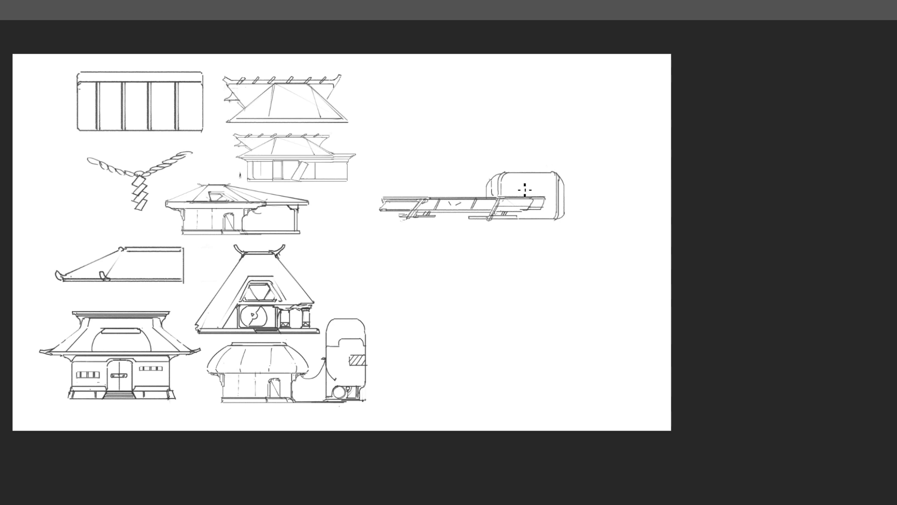
Draw an inner arched opening in the rounded housing, refine its right edge and add a small foot underneath
mouse_move(509, 196)
mouse_down()
mouse_move(522, 184)
mouse_move(547, 197)
mouse_up()
drag(563, 181, 564, 206)
drag(527, 217, 559, 215)
mouse_move(564, 207)
mouse_down()
mouse_move(516, 222)
mouse_move(564, 215)
mouse_move(517, 214)
mouse_move(542, 222)
mouse_up()
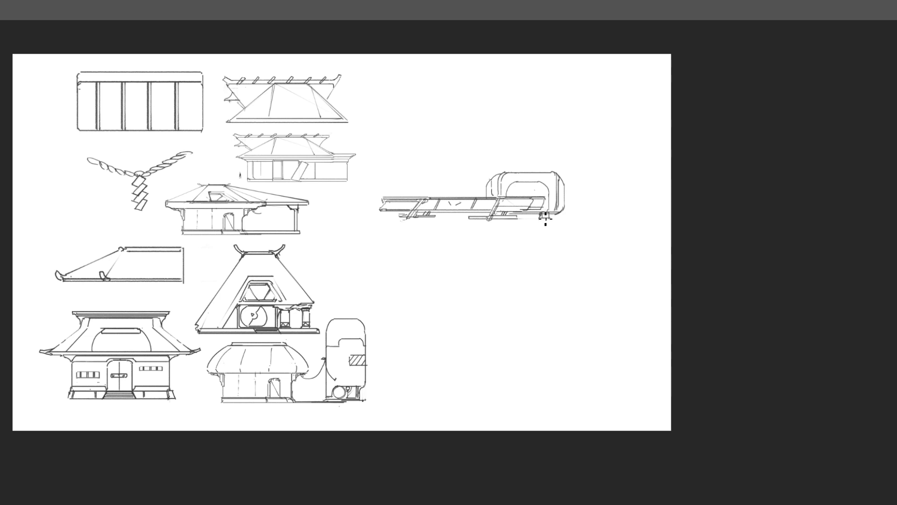
Draw plants growing from the trough: a thin stalk at the left, a leafy round crop, and a tall branching stem
mouse_move(394, 194)
mouse_down()
mouse_move(395, 134)
mouse_move(399, 187)
mouse_move(386, 165)
mouse_move(398, 143)
mouse_up()
mouse_move(429, 195)
mouse_down()
mouse_move(407, 192)
mouse_move(433, 199)
mouse_move(425, 188)
mouse_move(420, 198)
mouse_move(438, 197)
mouse_move(438, 185)
mouse_move(431, 192)
mouse_move(440, 184)
mouse_move(437, 198)
mouse_move(456, 180)
mouse_move(464, 198)
mouse_move(440, 197)
mouse_move(452, 178)
mouse_move(451, 195)
mouse_move(398, 136)
mouse_move(394, 190)
mouse_up()
key(ctrl+z)
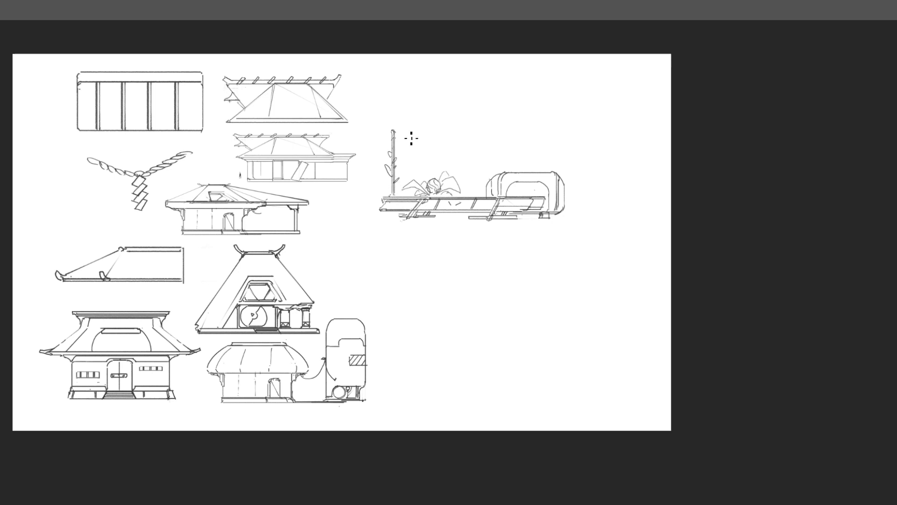
mouse_move(472, 197)
mouse_down()
mouse_move(480, 158)
mouse_move(479, 200)
mouse_up()
key(ctrl+z)
mouse_move(477, 154)
mouse_down()
mouse_move(477, 138)
mouse_move(479, 157)
mouse_move(486, 147)
mouse_move(480, 153)
mouse_move(475, 146)
mouse_up()
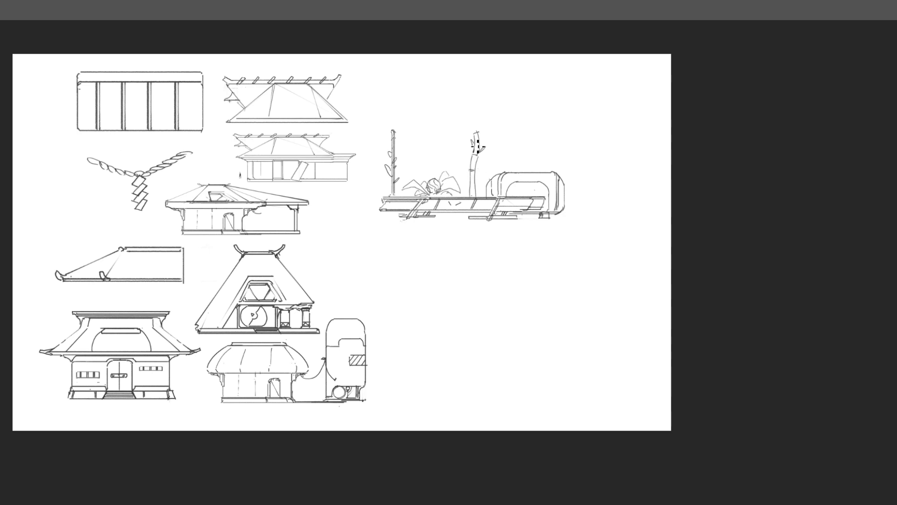
Erase the thin stalk at the trough's left end and clean up the base of the tall branching stem
key(e)
mouse_move(397, 162)
mouse_down()
mouse_move(395, 194)
mouse_move(395, 182)
mouse_up()
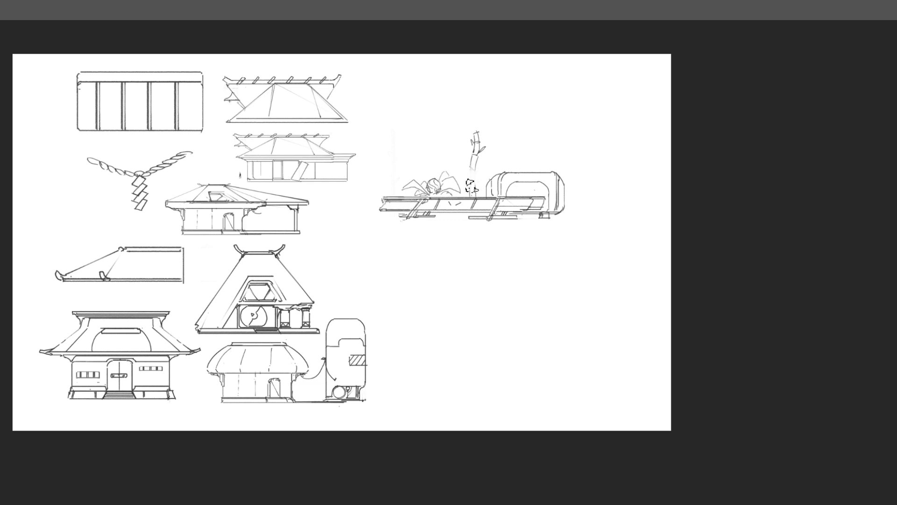
drag(473, 169, 475, 197)
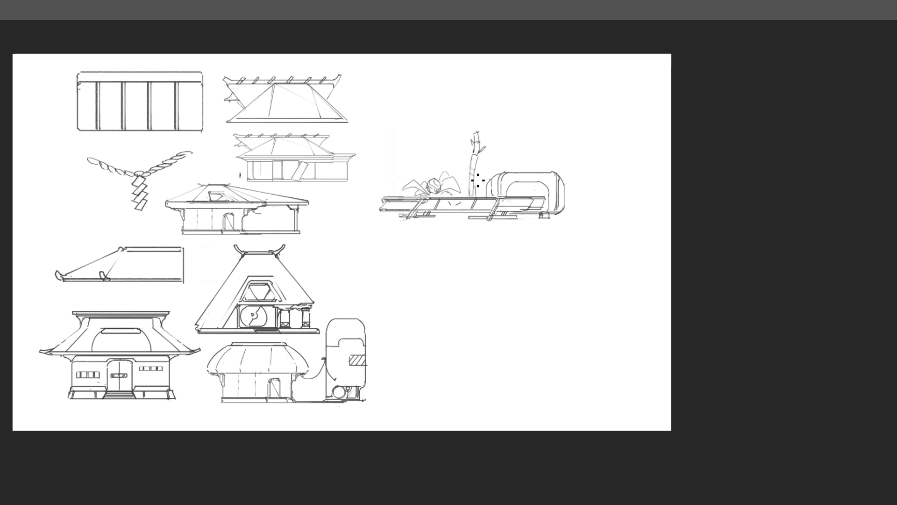
Scale down the planted trough sketch and move it to the right of the tall-roofed building
key(v)
scroll(598, 159, down, 1)
key(ctrl+t)
mouse_move(548, 199)
mouse_down()
mouse_move(527, 269)
mouse_move(519, 220)
mouse_move(353, 231)
mouse_move(456, 237)
mouse_move(450, 216)
mouse_move(474, 187)
mouse_up()
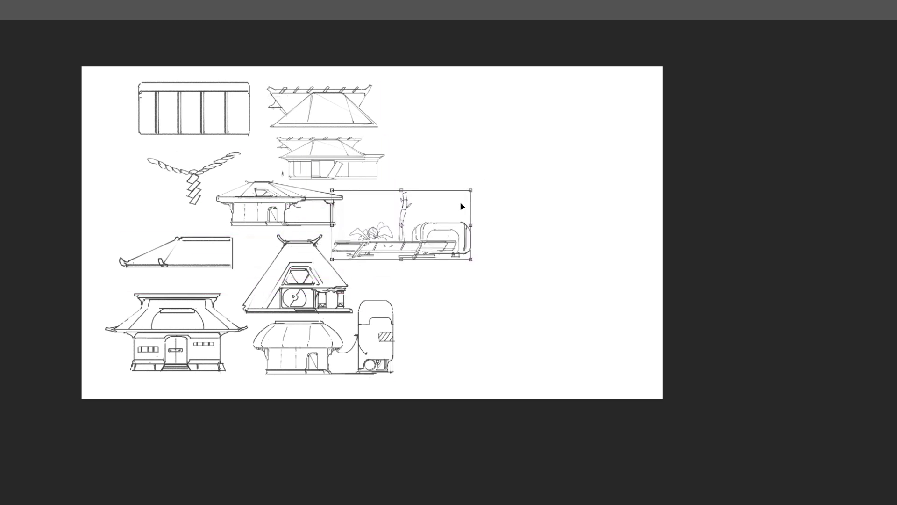
key(Return)
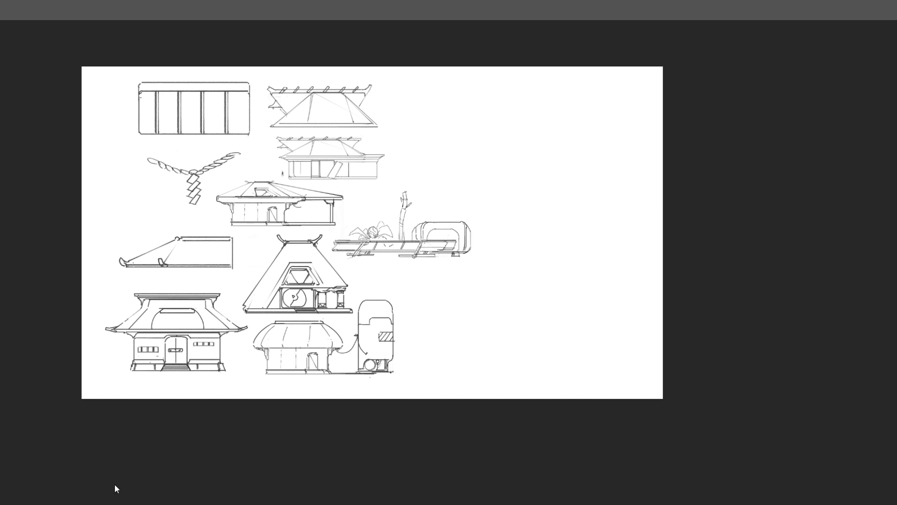
drag(536, 202, 558, 181)
mouse_move(558, 181)
mouse_down()
mouse_move(547, 199)
mouse_move(569, 188)
mouse_up()
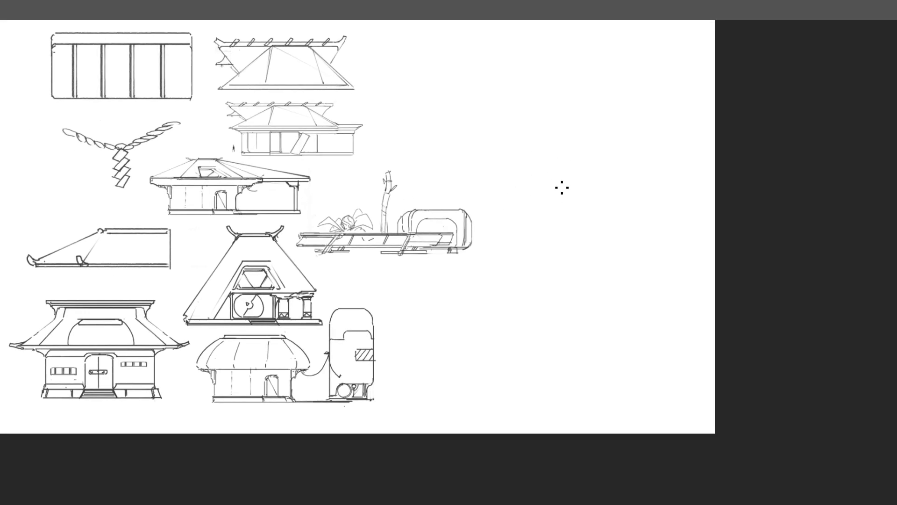
Examine the reference board's photos of thatched houses, standing stones, landscapes and farm machinery for further design ideas
drag(576, 150, 567, 155)
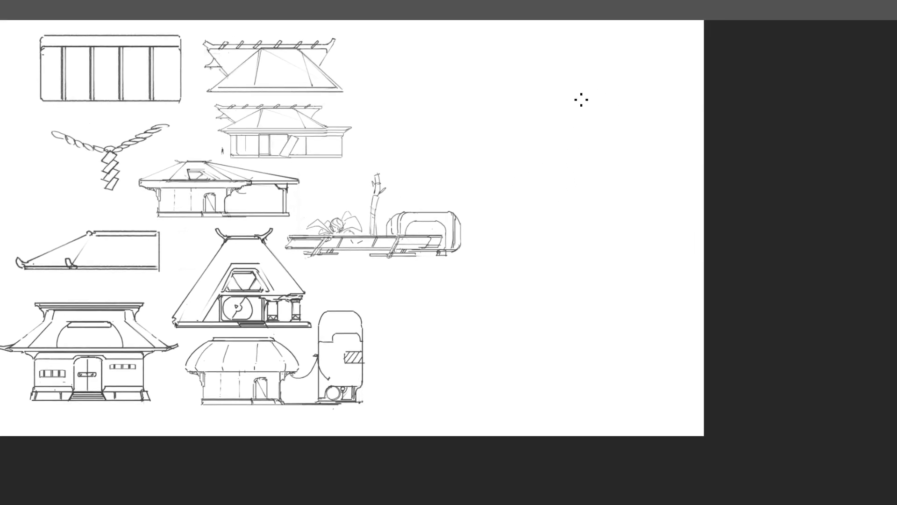
drag(587, 140, 569, 153)
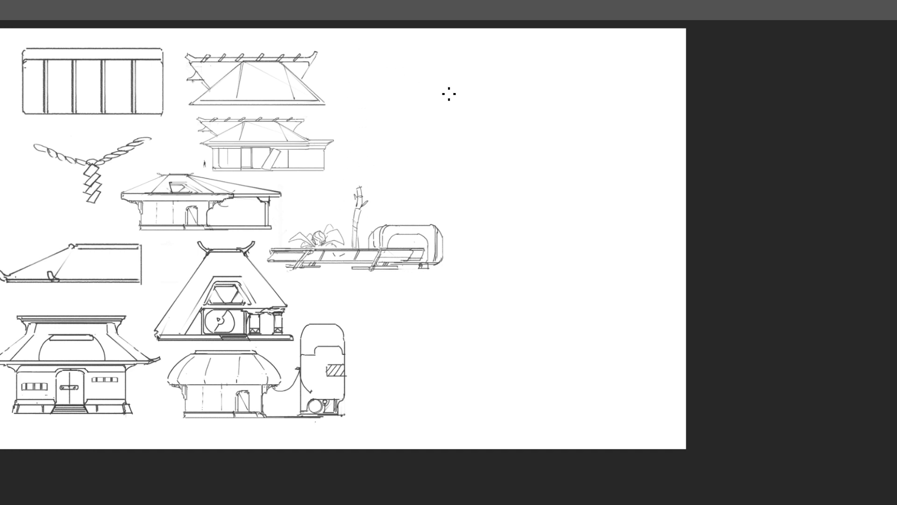
mouse_move(469, 100)
mouse_down()
mouse_move(467, 142)
mouse_move(486, 104)
mouse_move(555, 110)
mouse_up()
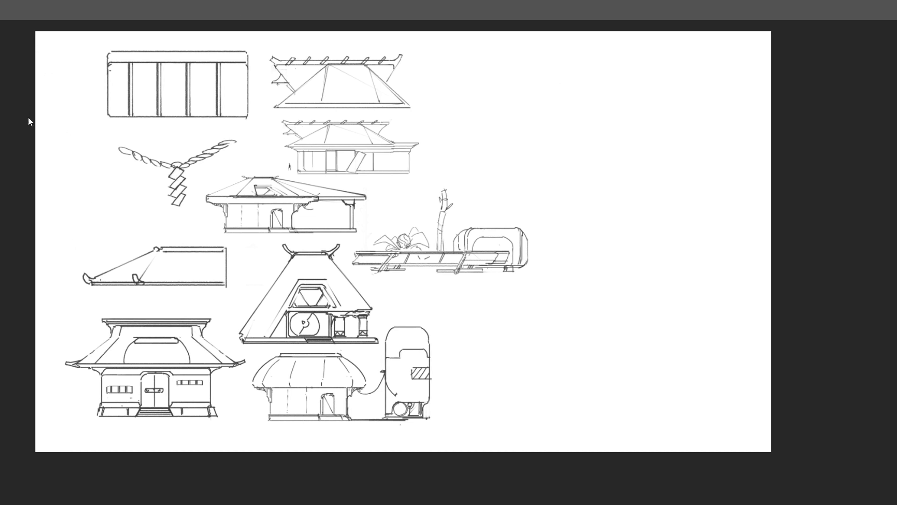
click(40, 102)
drag(397, 208, 409, 208)
drag(372, 246, 534, 191)
drag(674, 274, 501, 248)
drag(681, 252, 546, 299)
drag(500, 172, 537, 290)
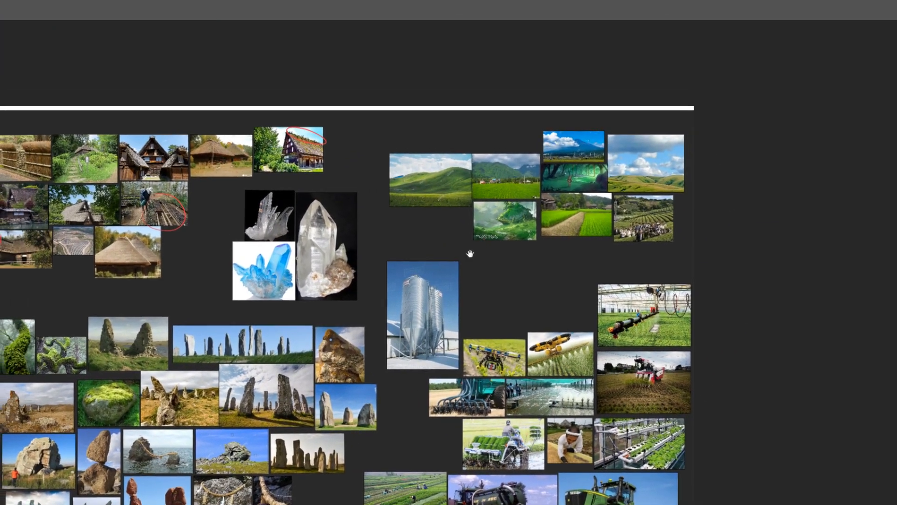
drag(397, 213, 593, 234)
drag(308, 238, 413, 205)
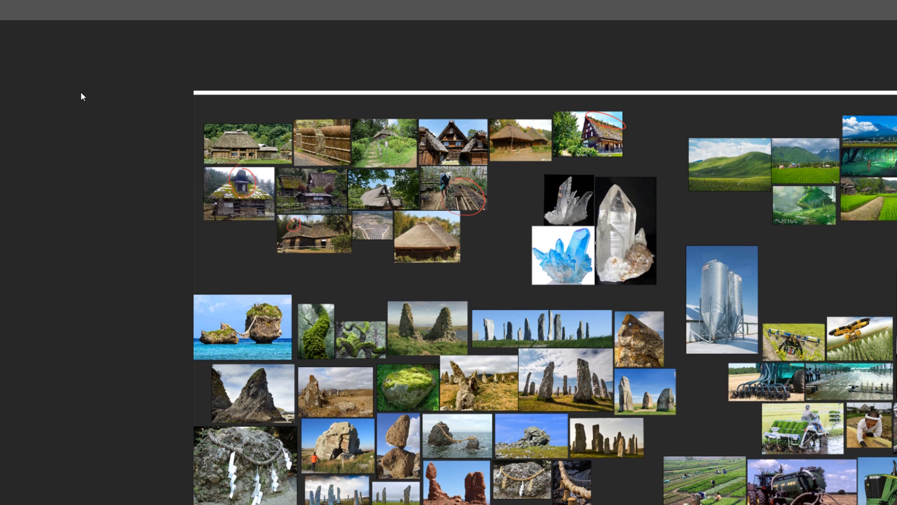
click(42, 110)
drag(480, 238, 469, 208)
drag(532, 248, 512, 217)
drag(583, 275, 545, 218)
drag(573, 253, 399, 274)
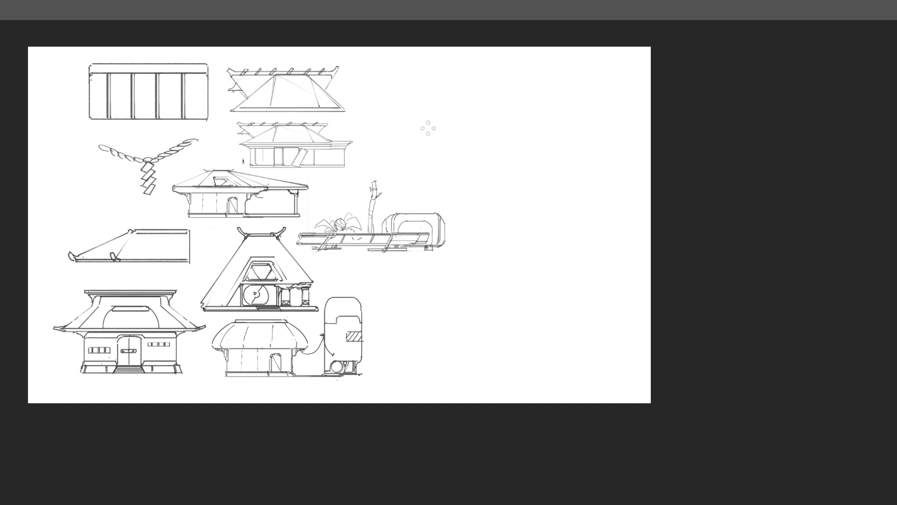
Draw a slim upright post with a short ground line and small leaves at its base, right of the upper roof sketches
drag(388, 146, 390, 108)
drag(391, 149, 390, 108)
drag(391, 141, 410, 113)
mouse_move(382, 155)
mouse_down()
mouse_move(409, 156)
mouse_move(384, 158)
mouse_move(379, 154)
mouse_up()
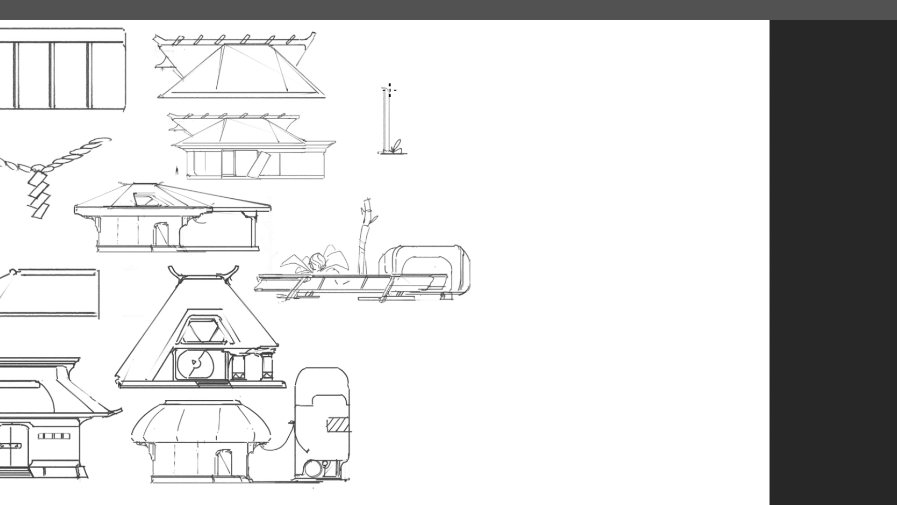
Sketch a gnarled tree with spreading roots and a cloud-shaped foliage clump to the right of the post
mouse_move(391, 79)
mouse_down()
mouse_move(374, 79)
mouse_move(372, 89)
mouse_move(513, 133)
mouse_up()
key(ctrl+z)
mouse_move(392, 93)
mouse_down()
mouse_move(486, 145)
mouse_move(506, 149)
mouse_move(531, 113)
mouse_up()
drag(520, 161, 526, 131)
key(ctrl+z)
key(ctrl+z)
mouse_move(494, 159)
mouse_down()
mouse_move(499, 142)
mouse_move(526, 124)
mouse_up()
mouse_move(522, 159)
mouse_down()
mouse_move(528, 142)
mouse_move(538, 146)
mouse_move(534, 136)
mouse_move(570, 149)
mouse_move(574, 140)
mouse_move(564, 140)
mouse_move(595, 131)
mouse_move(603, 153)
mouse_move(574, 159)
mouse_move(562, 140)
mouse_up()
mouse_move(509, 124)
mouse_down()
mouse_move(516, 135)
mouse_move(537, 128)
mouse_move(489, 158)
mouse_move(512, 162)
mouse_up()
Draw a sagging hammock of several curved lines between the top of the post and the tree trunk, cleaning up stray strokes
mouse_move(395, 99)
mouse_down()
mouse_move(423, 134)
mouse_move(439, 138)
mouse_up()
key(ctrl+z)
mouse_move(392, 94)
mouse_down()
mouse_move(425, 132)
mouse_move(459, 149)
mouse_move(496, 143)
mouse_up()
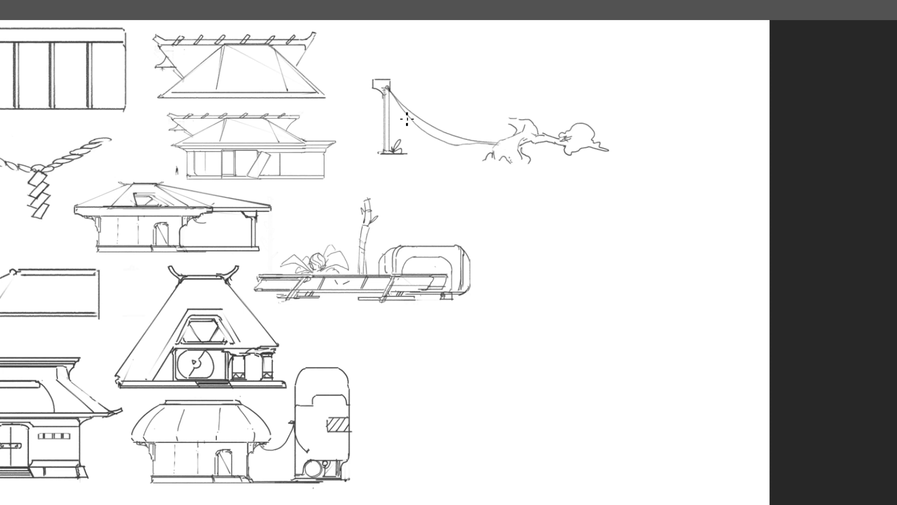
drag(434, 139, 476, 140)
mouse_move(434, 128)
mouse_down()
mouse_move(440, 140)
mouse_move(418, 127)
mouse_move(432, 129)
mouse_move(446, 149)
mouse_up()
key(e)
key(b)
mouse_move(396, 104)
mouse_down()
mouse_move(435, 146)
mouse_move(473, 145)
mouse_up()
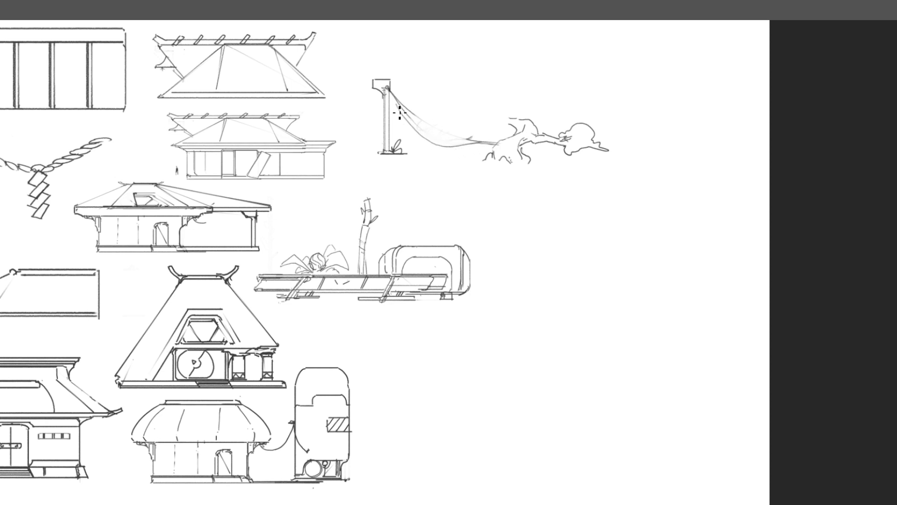
mouse_move(389, 90)
mouse_down()
mouse_move(456, 134)
mouse_move(481, 140)
mouse_up()
mouse_move(403, 111)
mouse_down()
mouse_move(429, 131)
mouse_move(500, 145)
mouse_up()
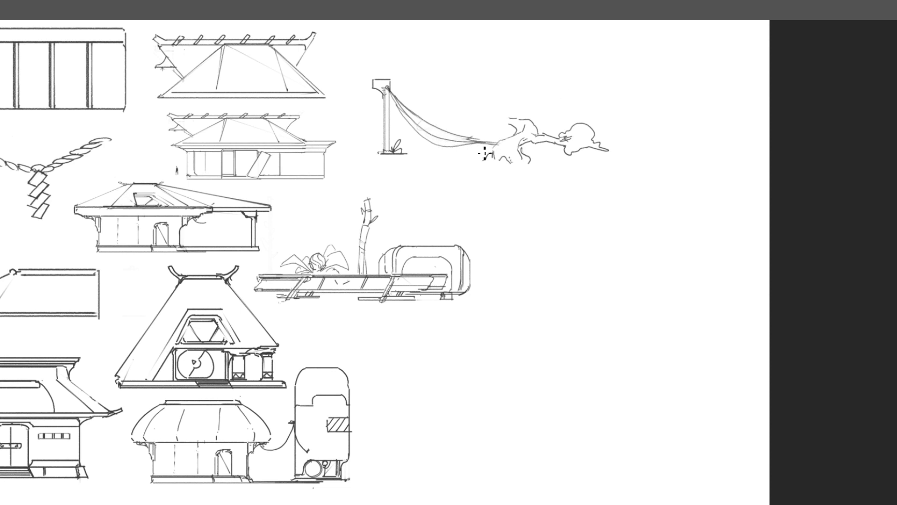
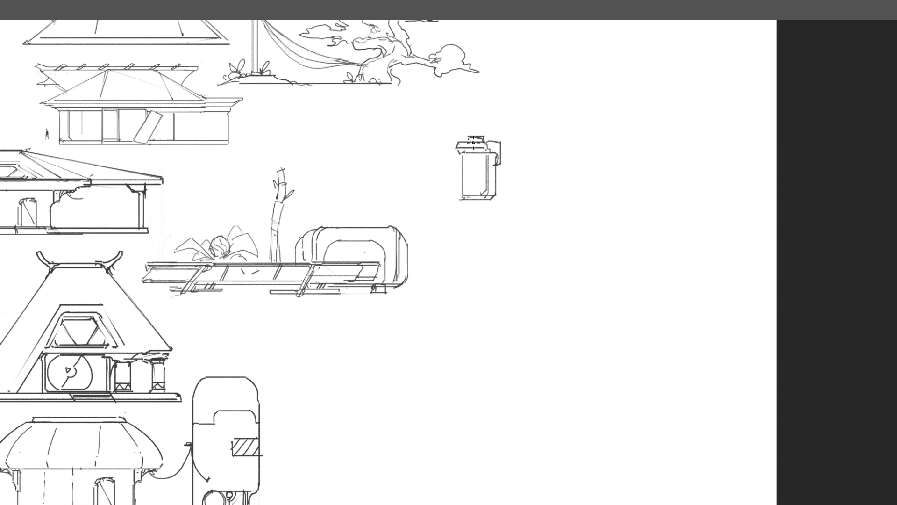
Move the lidded canister sketch left so it sits just above the planted trough
key(ctrl+t)
drag(470, 184, 317, 163)
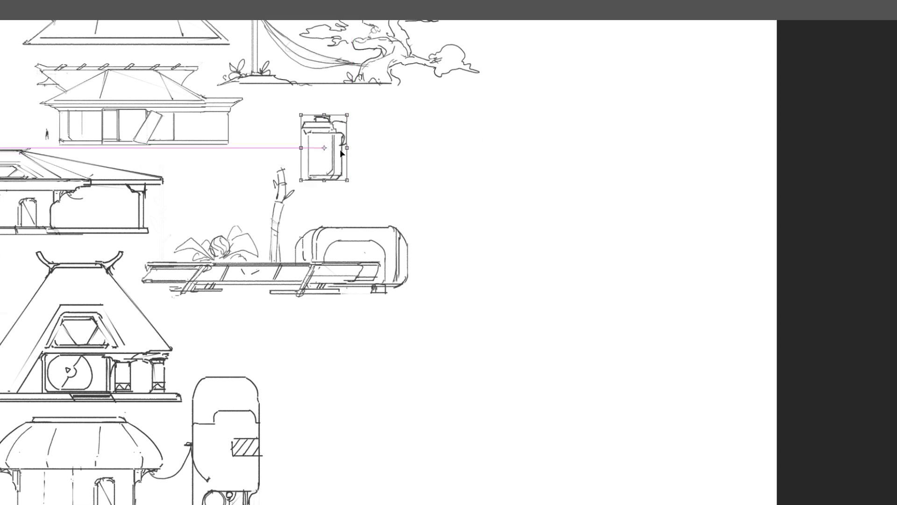
key(Return)
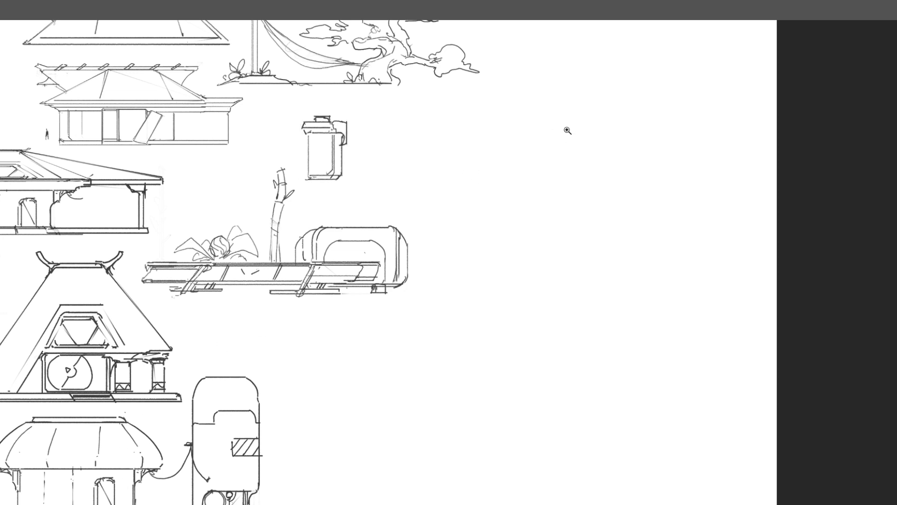
Draw a rocking chair's curved runner and trapezoid base frame in the blank area right of the canister, and adjust its placement
mouse_move(567, 133)
mouse_down()
mouse_move(523, 160)
mouse_move(546, 147)
mouse_up()
drag(567, 196, 562, 206)
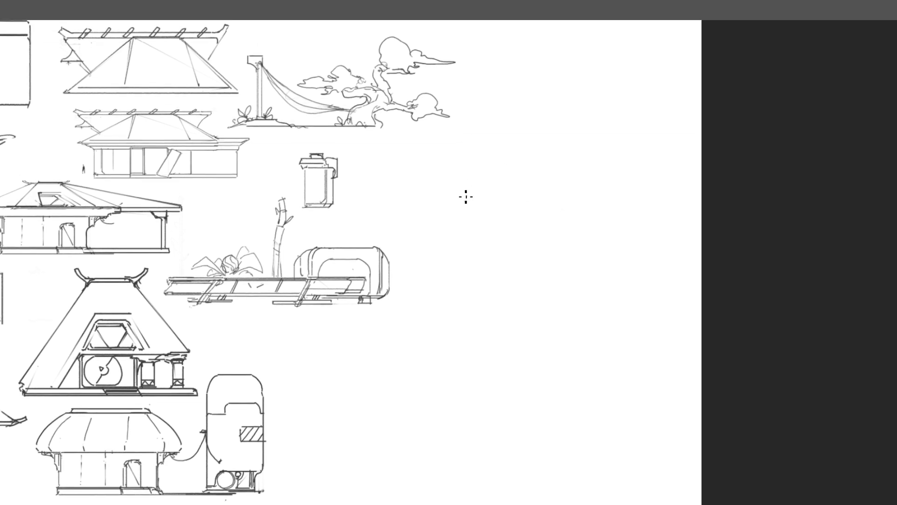
mouse_move(452, 195)
mouse_down()
mouse_move(485, 205)
mouse_move(496, 198)
mouse_move(465, 203)
mouse_move(504, 194)
mouse_move(498, 203)
mouse_move(457, 196)
mouse_move(472, 200)
mouse_move(476, 175)
mouse_move(473, 195)
mouse_move(474, 183)
mouse_move(489, 185)
mouse_move(495, 198)
mouse_move(486, 182)
mouse_up()
key(ctrl+z)
key(ctrl+z)
key(ctrl+t)
drag(502, 180, 502, 183)
key(Return)
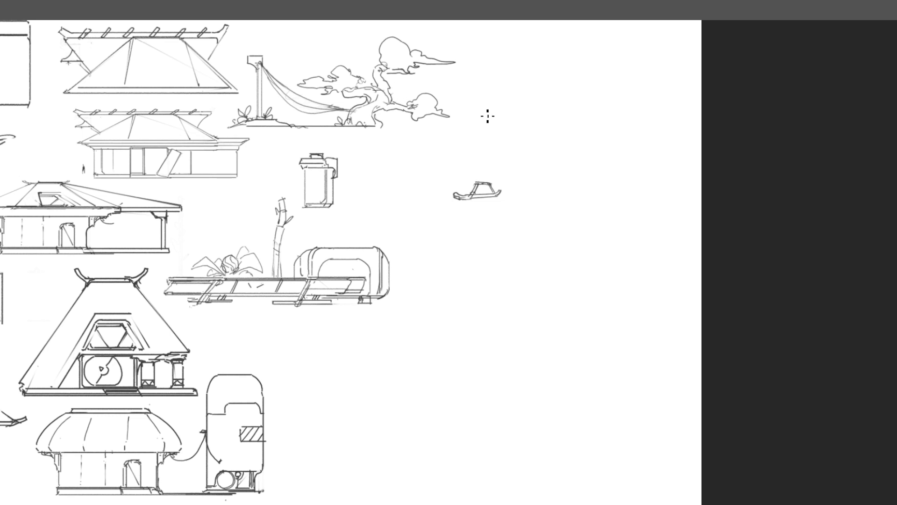
Add the second runner, legs, seat and tall rounded backrest to the rocking chair, erasing overlapping strokes
mouse_move(466, 180)
mouse_down()
mouse_move(491, 184)
mouse_move(492, 174)
mouse_move(462, 182)
mouse_move(490, 181)
mouse_move(467, 189)
mouse_move(467, 203)
mouse_move(462, 187)
mouse_move(455, 194)
mouse_move(469, 185)
mouse_up()
key(e)
key(b)
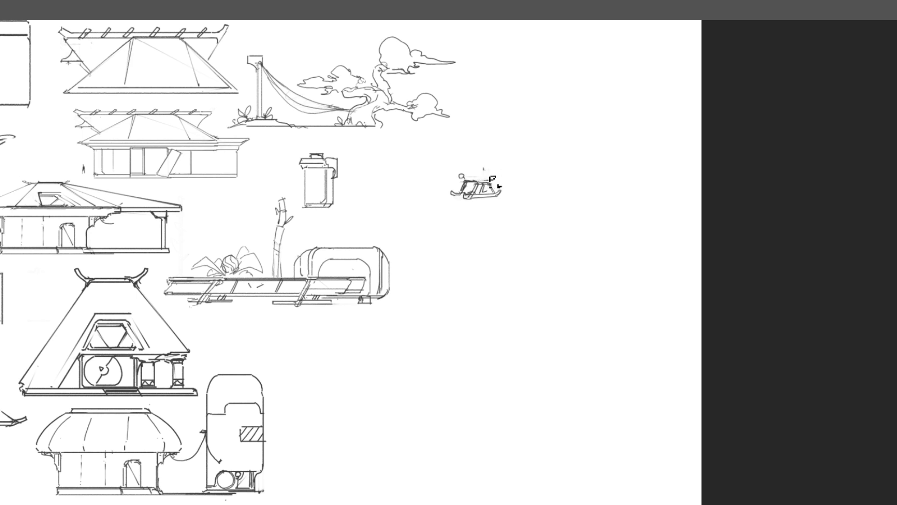
mouse_move(461, 175)
mouse_down()
mouse_move(501, 151)
mouse_move(507, 163)
mouse_move(495, 180)
mouse_up()
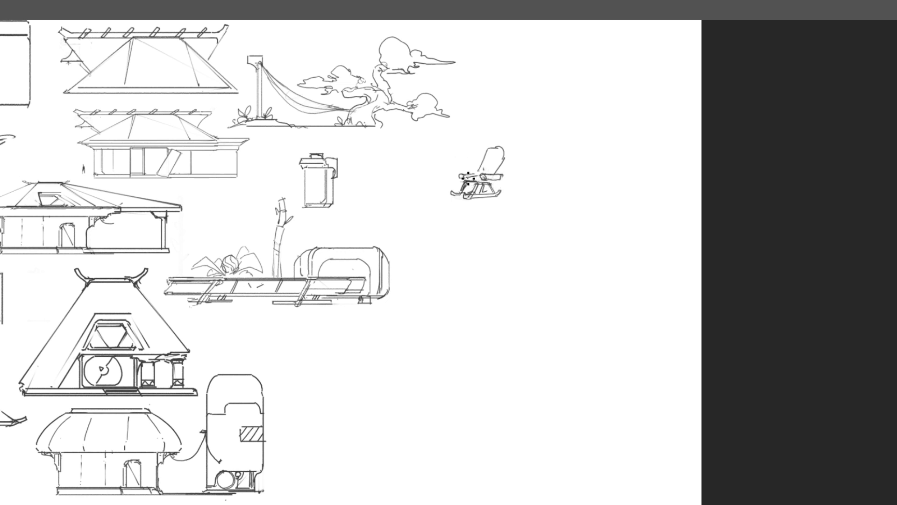
Move the finished rocking chair sketch beside the lidded canister
mouse_move(459, 172)
mouse_down()
mouse_move(505, 181)
mouse_move(490, 180)
mouse_move(505, 181)
mouse_move(484, 165)
mouse_move(479, 177)
mouse_move(485, 164)
mouse_move(396, 188)
mouse_move(401, 169)
mouse_move(390, 170)
mouse_move(396, 193)
mouse_up()
key(ctrl+t)
key(Return)
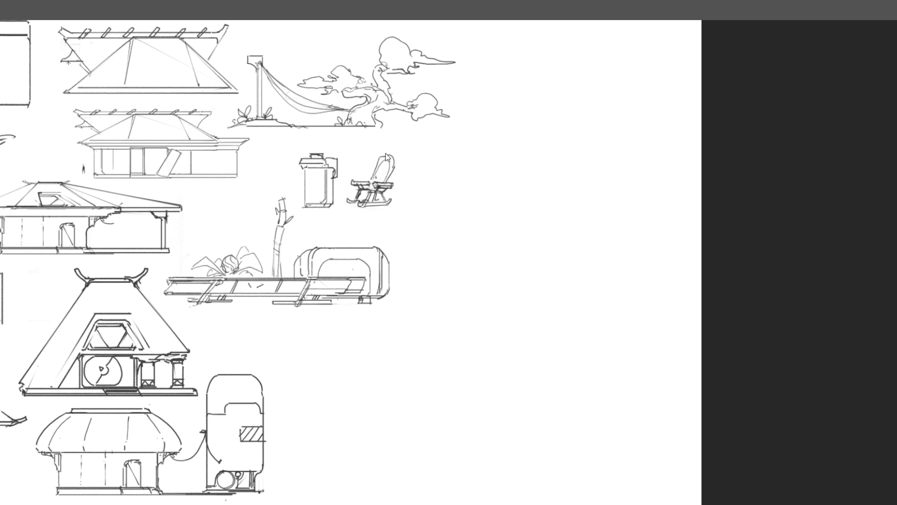
Draw a short rounded corner line in the blank area to the right of the rocking chair
drag(486, 185, 476, 188)
drag(505, 244, 476, 192)
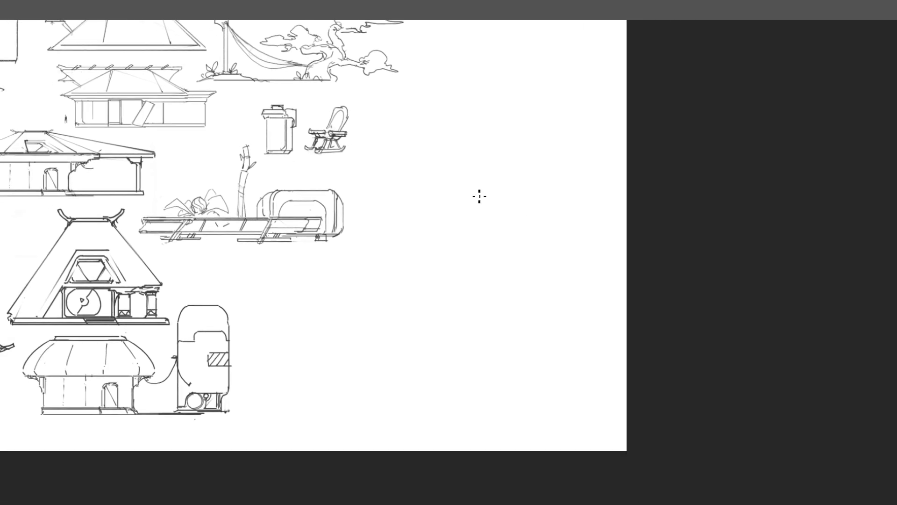
drag(511, 171, 549, 191)
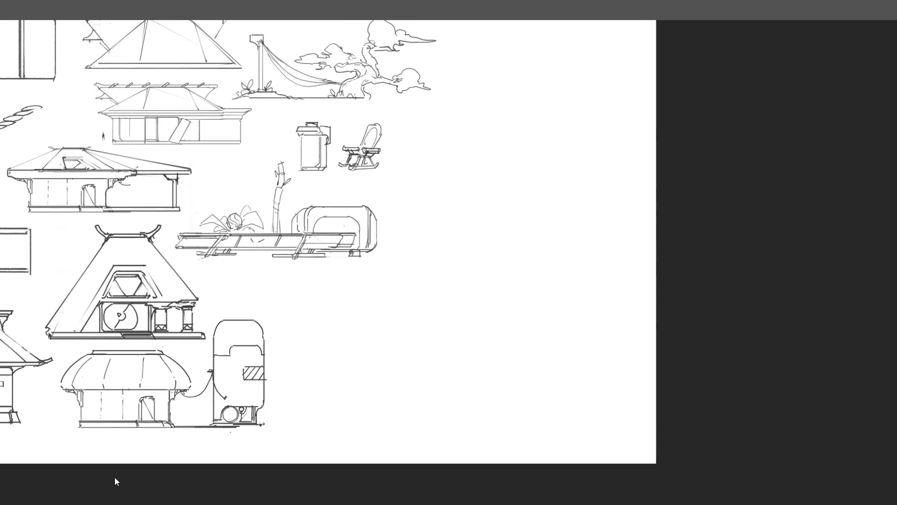
drag(552, 195, 535, 225)
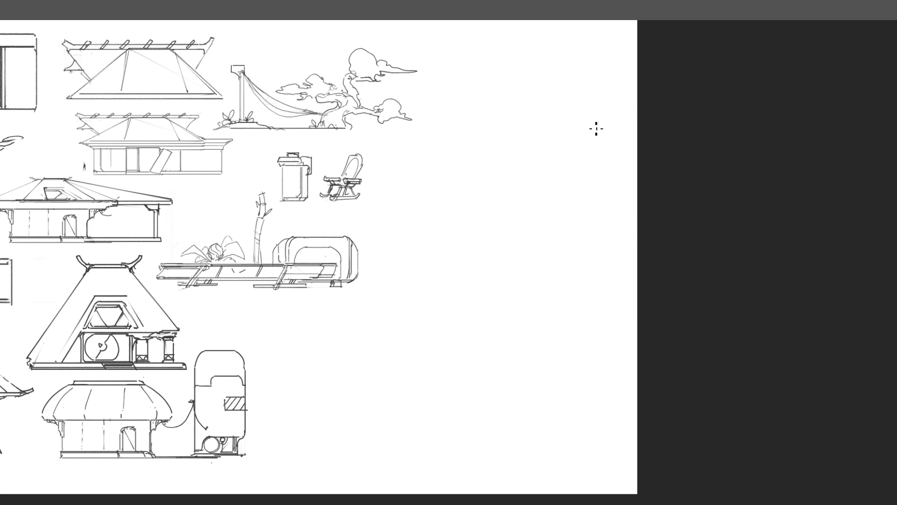
drag(549, 192, 528, 191)
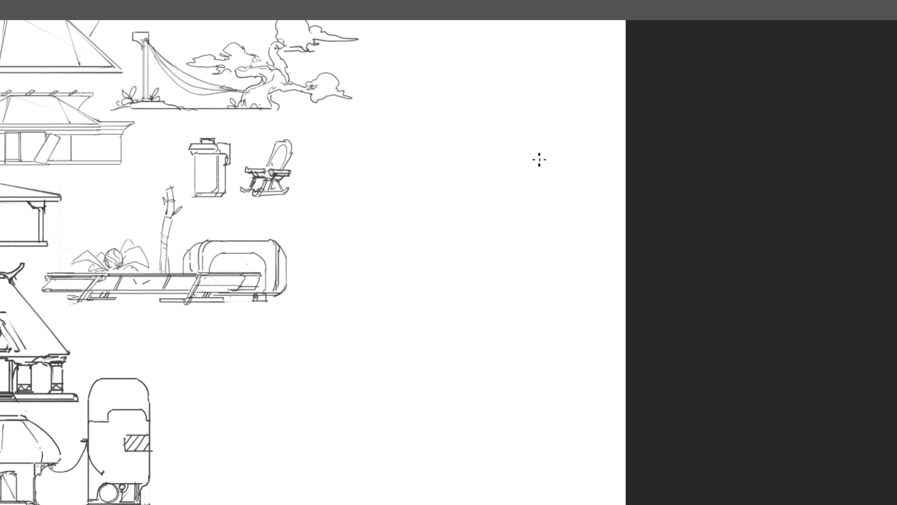
mouse_move(504, 168)
mouse_down()
mouse_move(494, 171)
mouse_move(532, 101)
mouse_up()
drag(546, 179, 551, 172)
drag(492, 218, 503, 199)
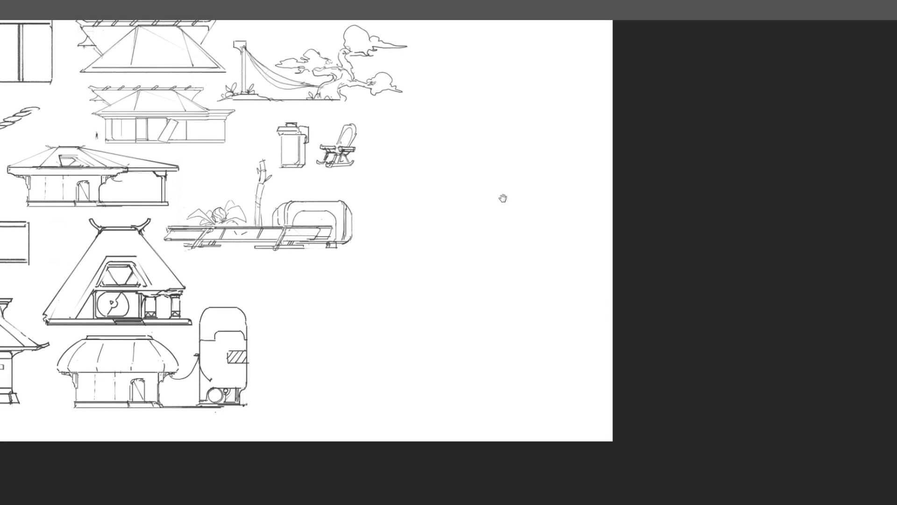
mouse_move(412, 137)
mouse_down()
mouse_move(412, 149)
mouse_move(424, 131)
mouse_up()
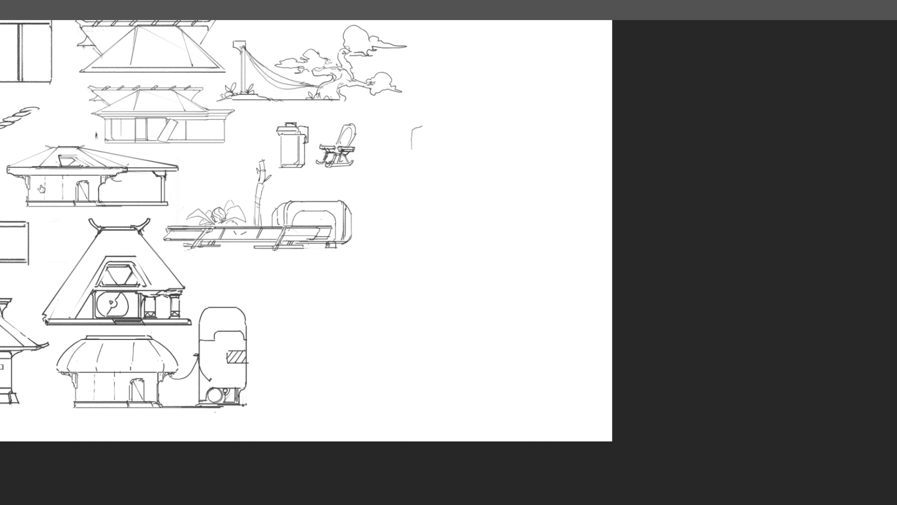
Circle in red the green tractor's front, the tanker's hoses, the seeder's tines and the spraying drones on the reference board
click(89, 190)
click(97, 94)
scroll(550, 312, up, 3)
drag(550, 313, 592, 247)
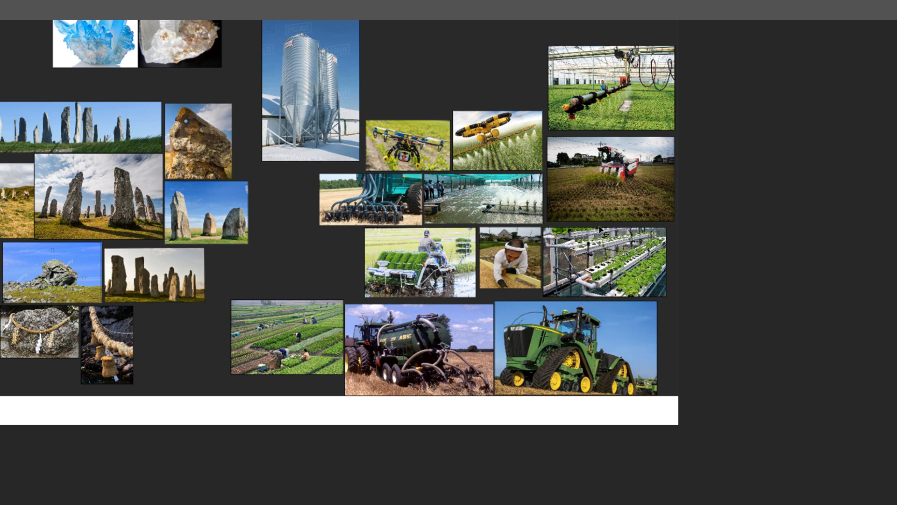
mouse_move(517, 319)
mouse_down()
mouse_move(570, 367)
mouse_move(579, 311)
mouse_move(561, 302)
mouse_up()
drag(418, 389, 413, 395)
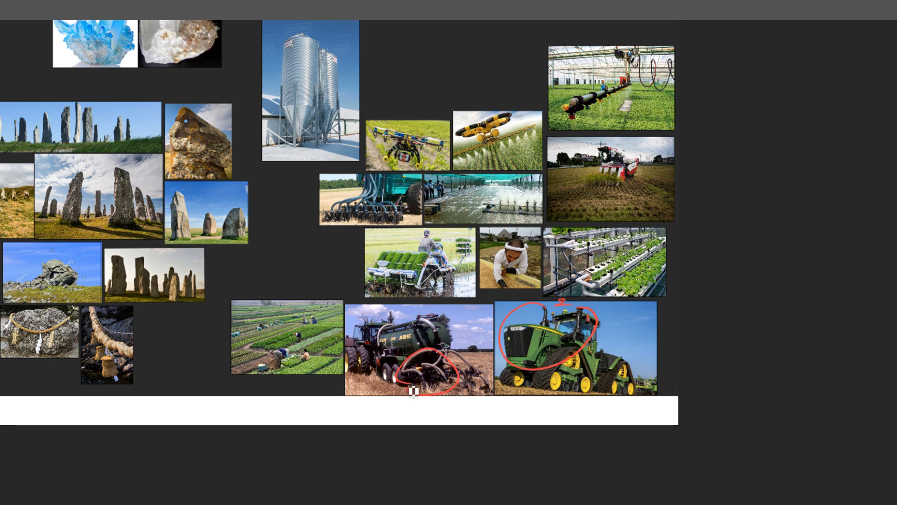
mouse_move(355, 229)
mouse_down()
mouse_move(411, 215)
mouse_move(350, 232)
mouse_up()
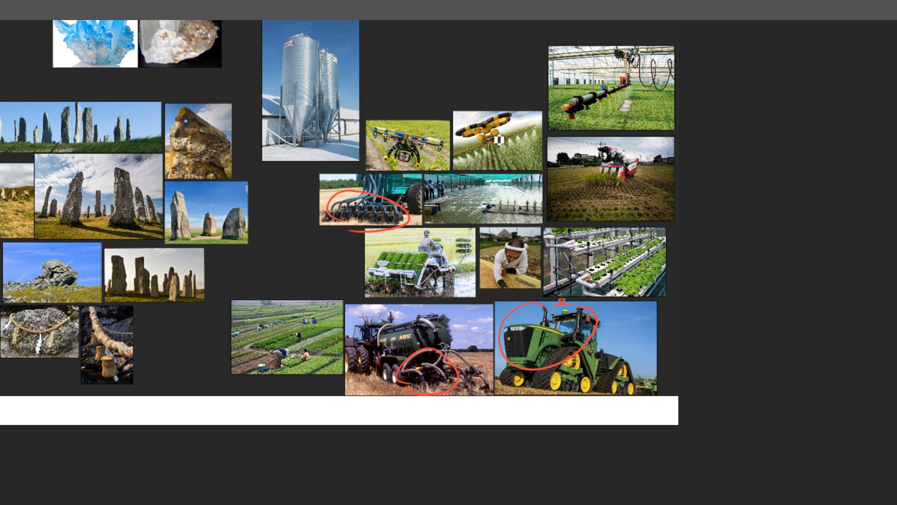
drag(509, 118, 518, 113)
mouse_move(420, 156)
mouse_down()
mouse_move(377, 129)
mouse_move(399, 153)
mouse_up()
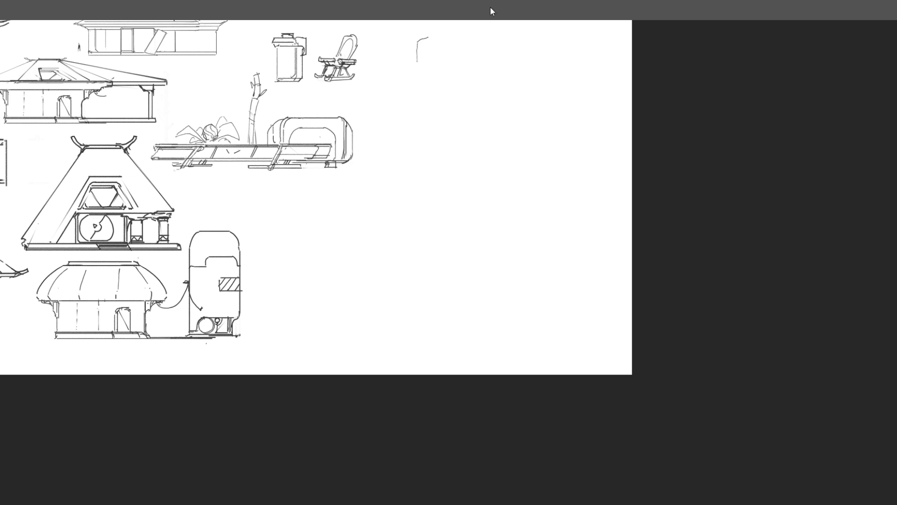
Sketch a machine's blocky front plate with an angled bar and small raised fin on top, in the blank area right of the trough
mouse_move(533, 153)
mouse_down()
mouse_move(557, 145)
mouse_move(558, 173)
mouse_move(529, 148)
mouse_up()
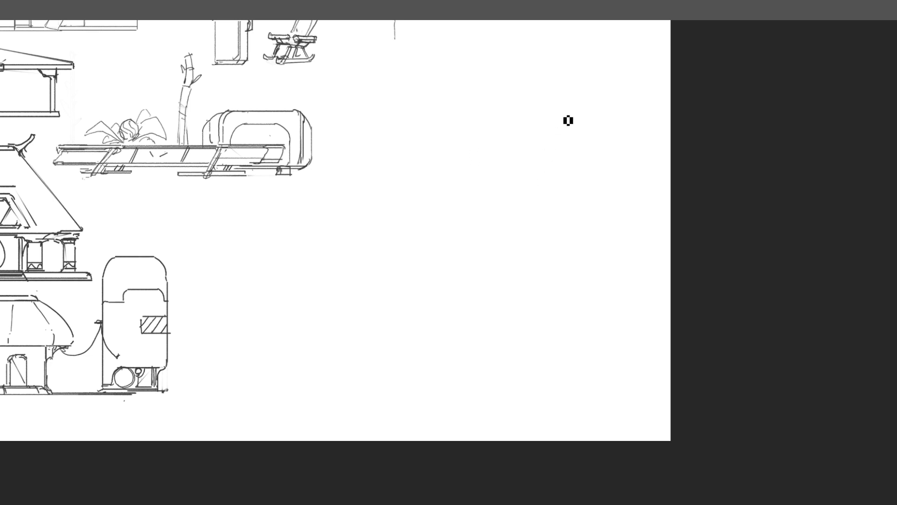
mouse_move(495, 142)
mouse_down()
mouse_move(447, 137)
mouse_move(456, 138)
mouse_move(440, 143)
mouse_move(448, 178)
mouse_move(466, 177)
mouse_move(472, 143)
mouse_move(468, 177)
mouse_move(474, 171)
mouse_move(489, 129)
mouse_move(481, 139)
mouse_move(456, 139)
mouse_move(503, 127)
mouse_up()
key(ctrl+z)
mouse_move(438, 137)
mouse_down()
mouse_move(528, 121)
mouse_move(505, 132)
mouse_move(463, 124)
mouse_move(492, 122)
mouse_move(477, 128)
mouse_move(485, 126)
mouse_move(478, 165)
mouse_move(488, 131)
mouse_move(487, 157)
mouse_move(492, 140)
mouse_move(480, 156)
mouse_up()
key(e)
key(b)
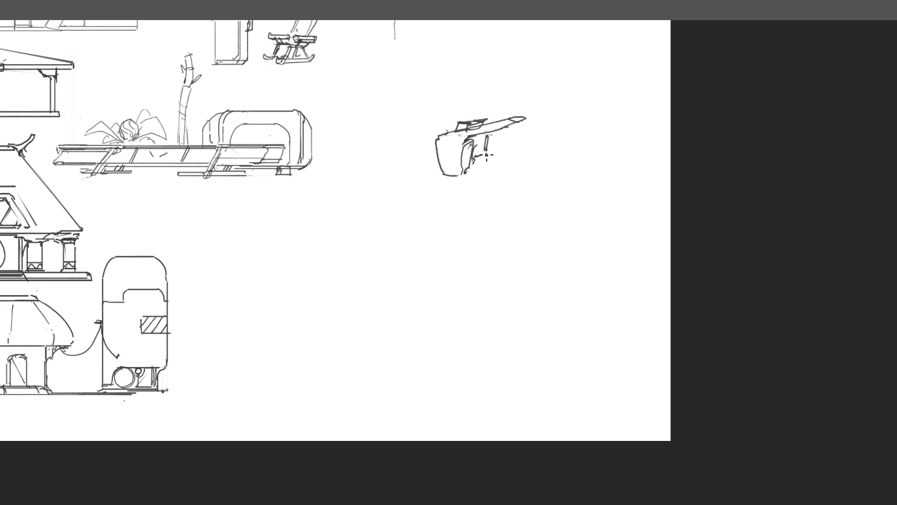
Add a slanted strut beneath the machine's top bar and try a curved outline at the bar's far end
mouse_move(486, 149)
mouse_down()
mouse_move(477, 160)
mouse_move(527, 136)
mouse_move(497, 134)
mouse_move(519, 123)
mouse_move(532, 131)
mouse_move(523, 155)
mouse_up()
key(ctrl+z)
key(ctrl+z)
drag(546, 142, 537, 168)
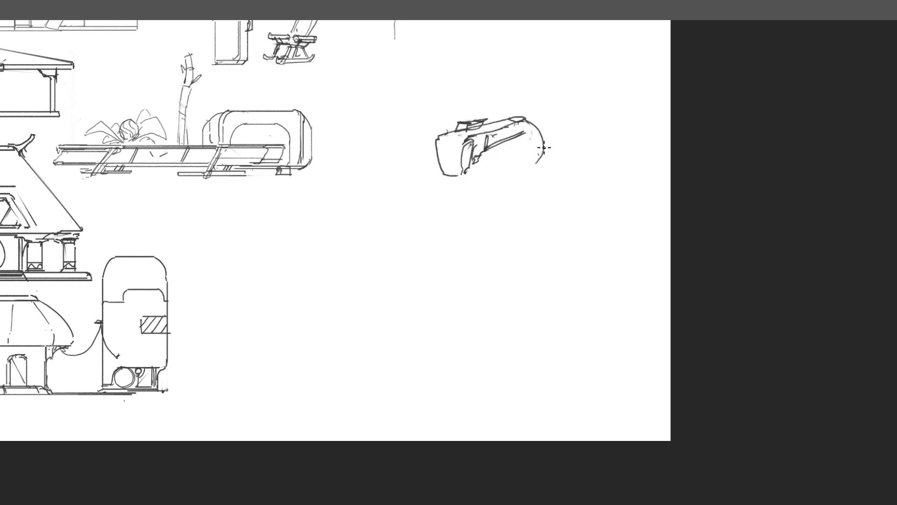
key(ctrl+z)
Draw the machine's capsule-shaped body under the bar, with a rounded nose and curved bands around it
mouse_move(467, 136)
mouse_down()
mouse_move(530, 114)
mouse_move(561, 137)
mouse_move(531, 171)
mouse_move(513, 171)
mouse_move(544, 163)
mouse_move(494, 181)
mouse_move(474, 171)
mouse_move(496, 182)
mouse_move(470, 172)
mouse_up()
drag(501, 136, 514, 169)
mouse_move(500, 133)
mouse_down()
mouse_move(511, 179)
mouse_move(505, 133)
mouse_move(537, 161)
mouse_up()
drag(535, 122, 540, 161)
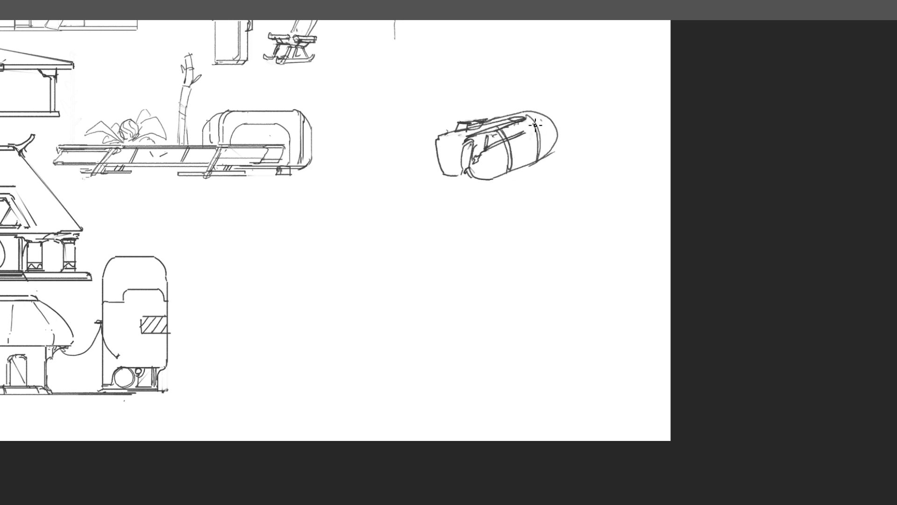
Detail the machine with dots on its front plate, refined body and strut lines, and two small flaps on top
mouse_move(466, 172)
mouse_down()
mouse_move(459, 176)
mouse_move(443, 149)
mouse_move(456, 150)
mouse_move(444, 163)
mouse_move(453, 164)
mouse_move(448, 151)
mouse_move(453, 164)
mouse_move(456, 137)
mouse_move(488, 165)
mouse_move(485, 173)
mouse_move(507, 172)
mouse_up()
key(ctrl+z)
key(ctrl+z)
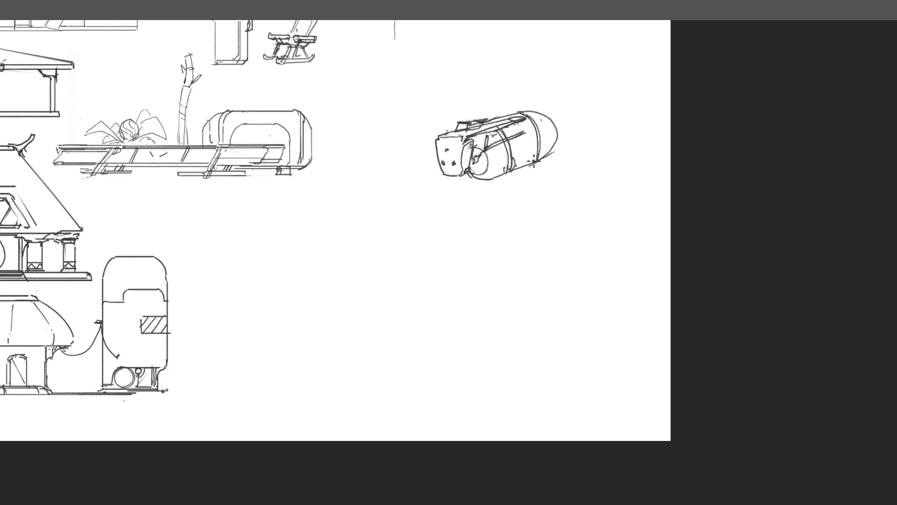
mouse_move(508, 139)
mouse_down()
mouse_move(530, 135)
mouse_move(487, 148)
mouse_move(541, 135)
mouse_move(488, 150)
mouse_up()
key(ctrl+z)
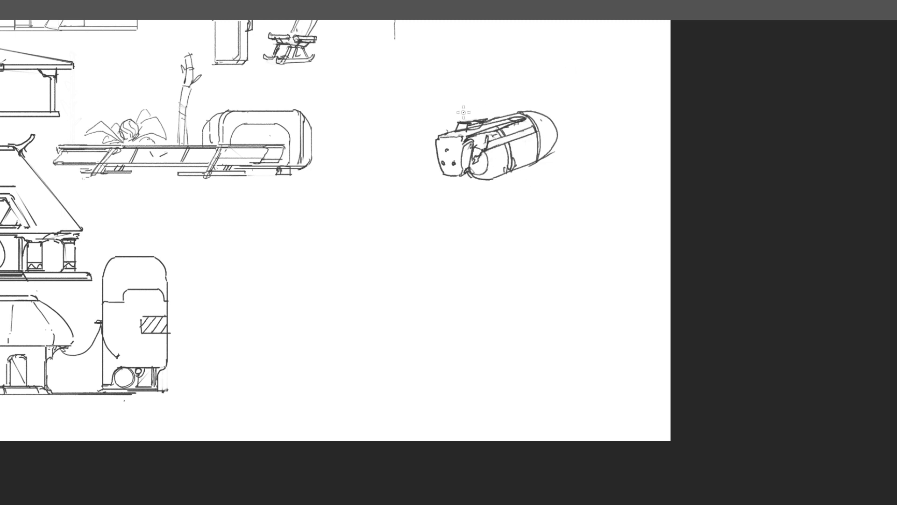
mouse_move(465, 119)
mouse_down()
mouse_move(443, 107)
mouse_move(442, 121)
mouse_move(456, 122)
mouse_move(513, 97)
mouse_move(507, 113)
mouse_up()
drag(583, 140, 615, 166)
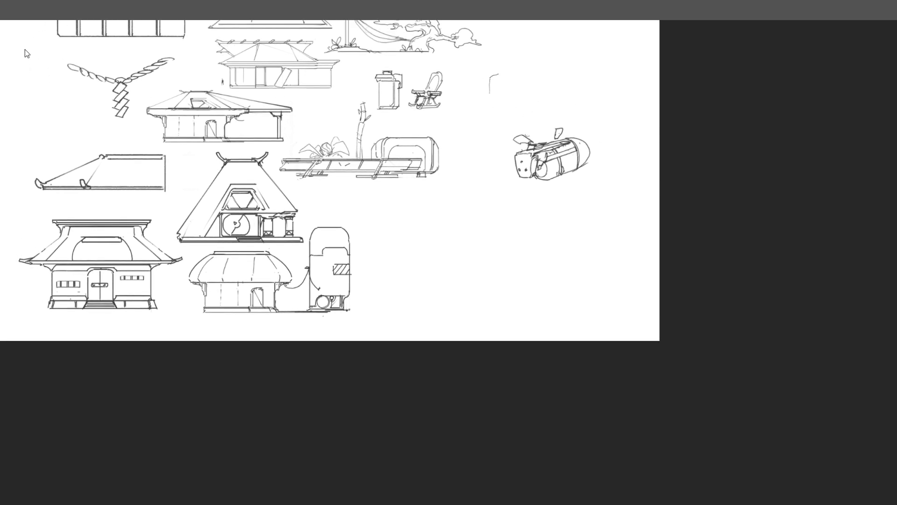
Outline a large ellipse and a smaller one as rotor rings above the machine's two flaps
drag(466, 128, 531, 119)
drag(606, 101, 585, 116)
click(505, 126)
key(ctrl+d)
key(ctrl+t)
key(Escape)
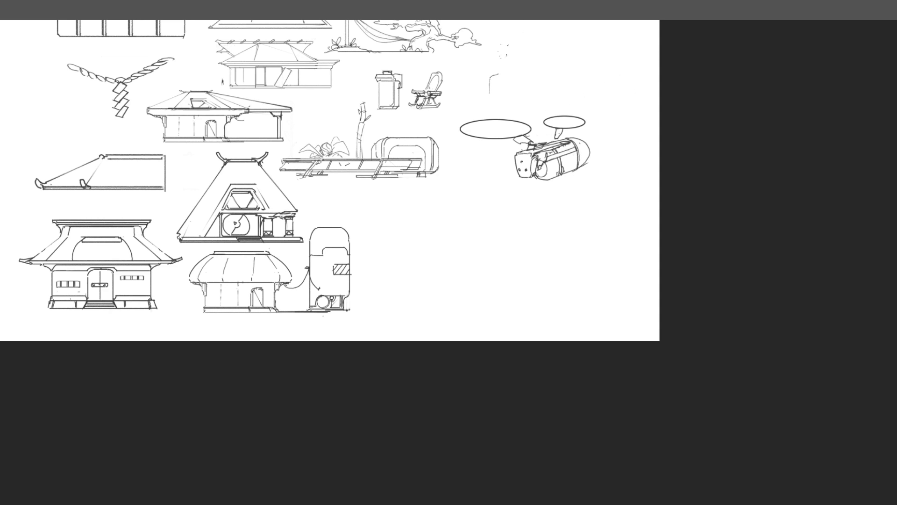
Enlarge the two rotor ellipses and reposition them above the machine's flaps
key(l)
mouse_move(572, 131)
mouse_down()
mouse_move(449, 146)
mouse_move(481, 100)
mouse_move(622, 108)
mouse_move(661, 73)
mouse_up()
key(ctrl+t)
drag(632, 112, 633, 106)
key(Return)
key(ctrl+d)
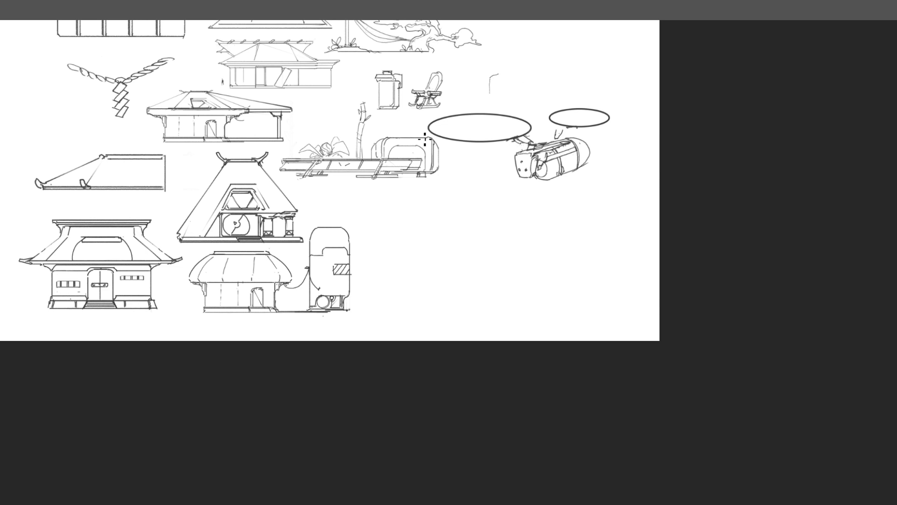
Scale down the whole flying machine, including its body and both rotor rings
key(ctrl+t)
mouse_move(610, 101)
mouse_down()
mouse_move(581, 111)
mouse_move(604, 107)
mouse_up()
key(Return)
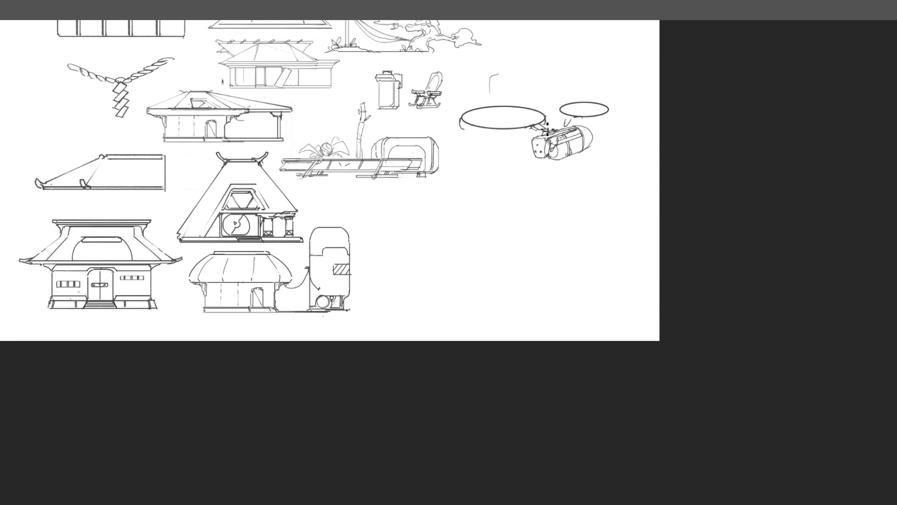
Give both rotor rings a thick lower rim and draw an inner ellipse inside the larger ring
key(r)
mouse_move(605, 58)
mouse_down()
mouse_move(660, 117)
mouse_move(552, 37)
mouse_up()
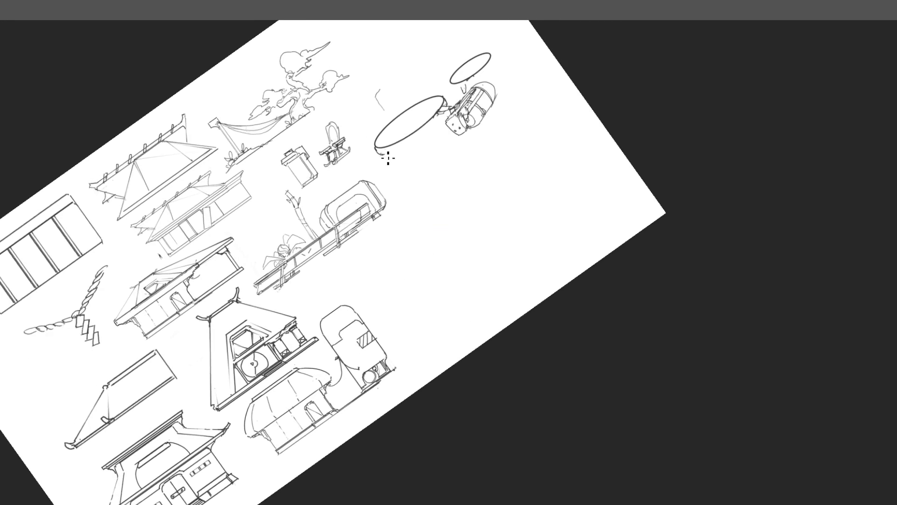
drag(382, 153, 408, 145)
key(ctrl+z)
mouse_move(457, 86)
mouse_down()
mouse_move(492, 61)
mouse_move(464, 94)
mouse_up()
mouse_move(382, 146)
mouse_down()
mouse_move(443, 104)
mouse_move(418, 112)
mouse_move(387, 152)
mouse_up()
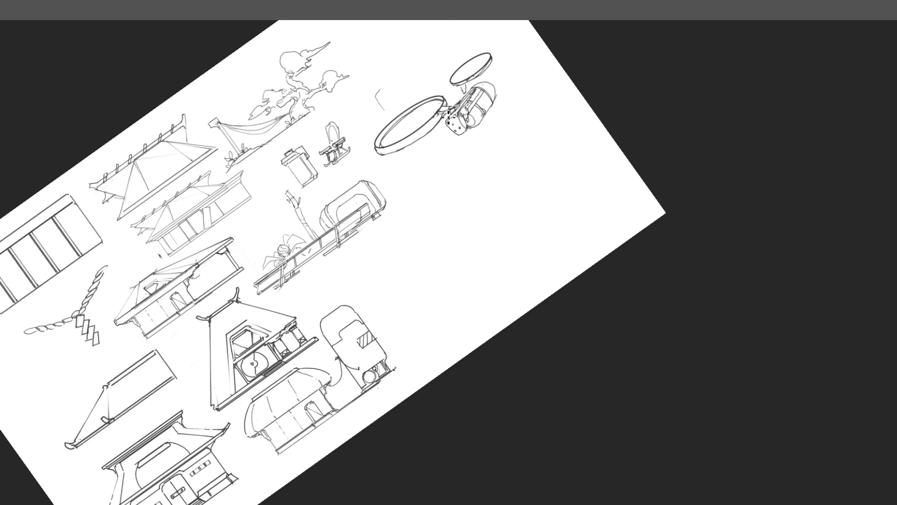
Draw an inner rim in the smaller rotor ring and strengthen the strut joining it to the body
mouse_move(466, 83)
mouse_down()
mouse_move(471, 94)
mouse_move(457, 84)
mouse_up()
drag(456, 116, 452, 123)
mouse_move(455, 132)
mouse_down()
mouse_move(447, 129)
mouse_move(459, 126)
mouse_up()
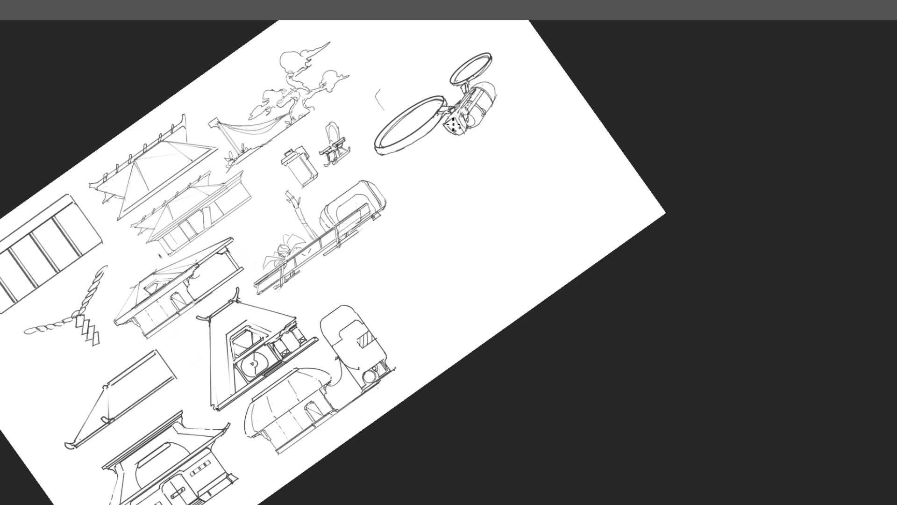
Replace the dots on the machine's front plate with a grille of vertical slats
key(r)
drag(544, 93, 599, 188)
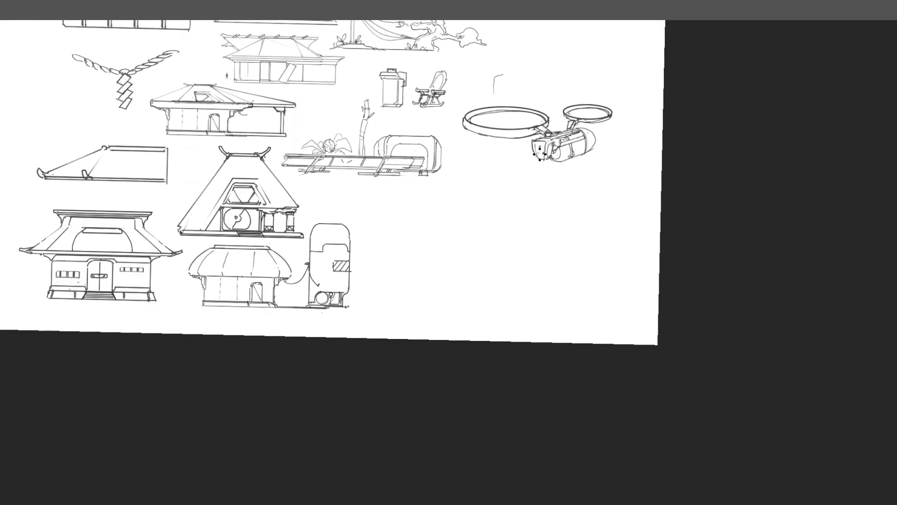
mouse_move(538, 146)
mouse_down()
mouse_move(543, 161)
mouse_move(546, 149)
mouse_up()
scroll(538, 123, up, 3)
drag(488, 152, 525, 153)
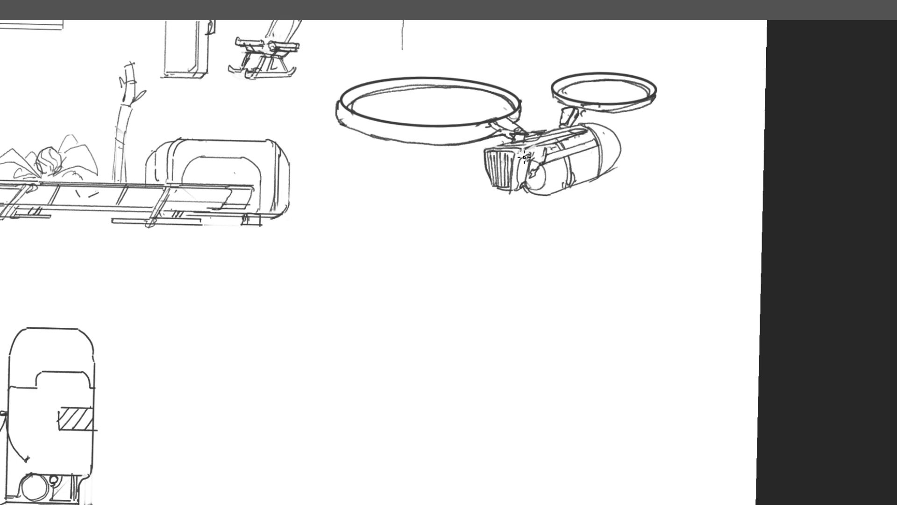
Refine the bottom edge of the front grille and the underside of the capsule body
drag(518, 191, 511, 190)
drag(657, 131, 639, 91)
drag(632, 140, 661, 139)
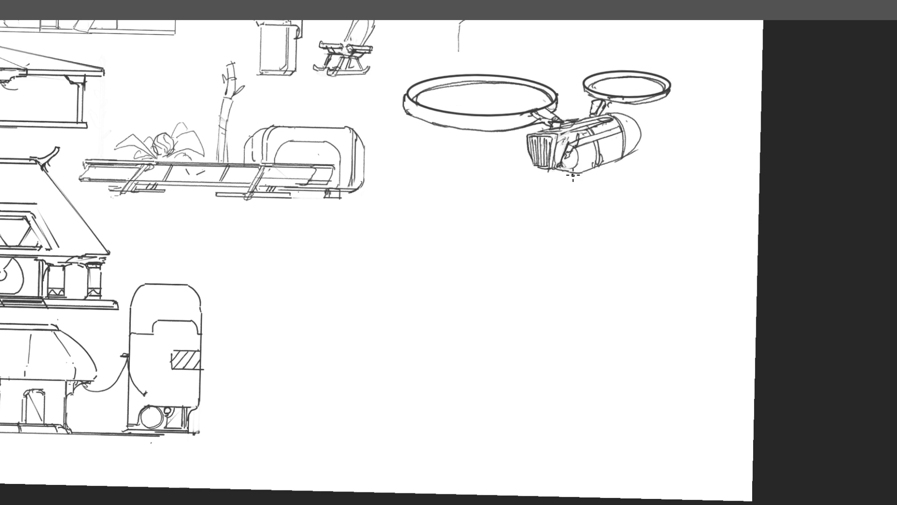
key(ctrl+z)
key(ctrl+z)
drag(578, 175, 593, 171)
mouse_move(675, 125)
mouse_down()
mouse_move(591, 166)
mouse_move(580, 187)
mouse_up()
drag(580, 186, 591, 195)
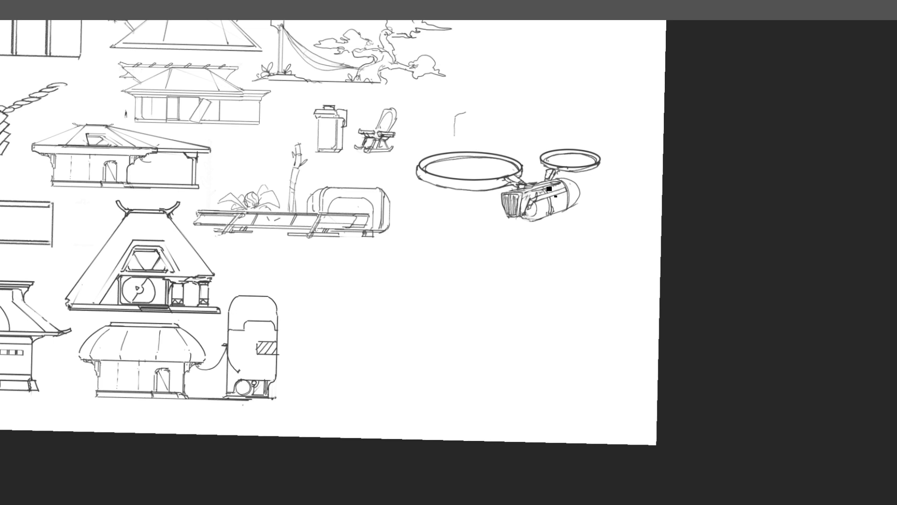
Draw a flat panel along the top of the body, extending back past its rounded end
drag(534, 190, 563, 186)
drag(552, 181, 570, 177)
drag(568, 202, 527, 222)
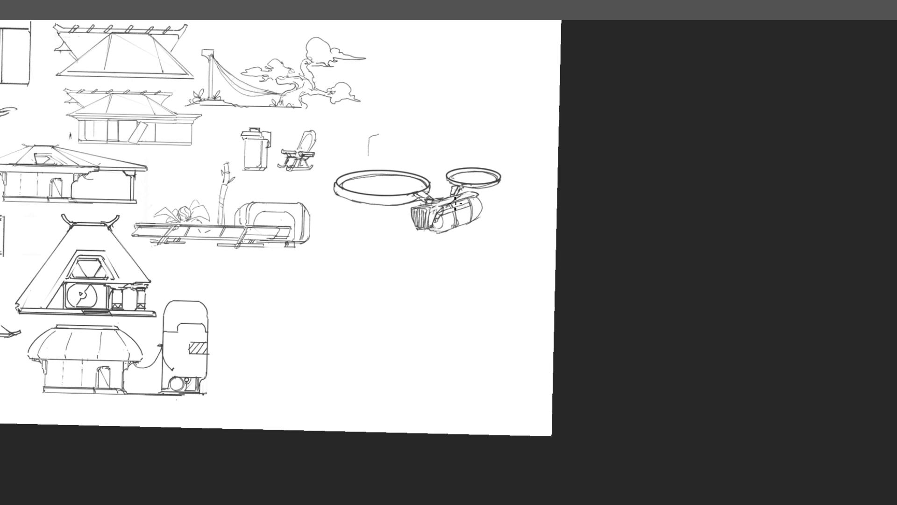
key(ctrl+z)
drag(475, 201, 617, 191)
key(ctrl+d)
drag(446, 328, 463, 269)
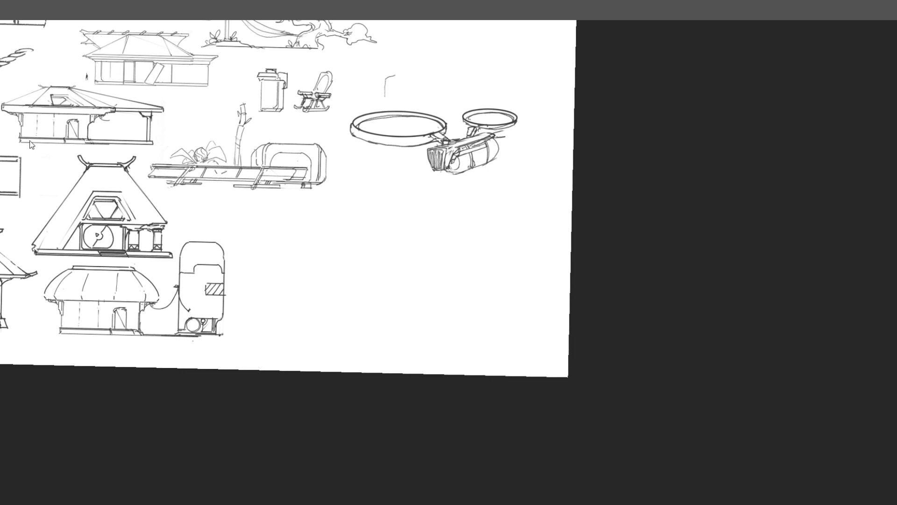
Place a vertical symmetry axis below the drone and sketch its top view with a blocky nose and tapering body
click(414, 49)
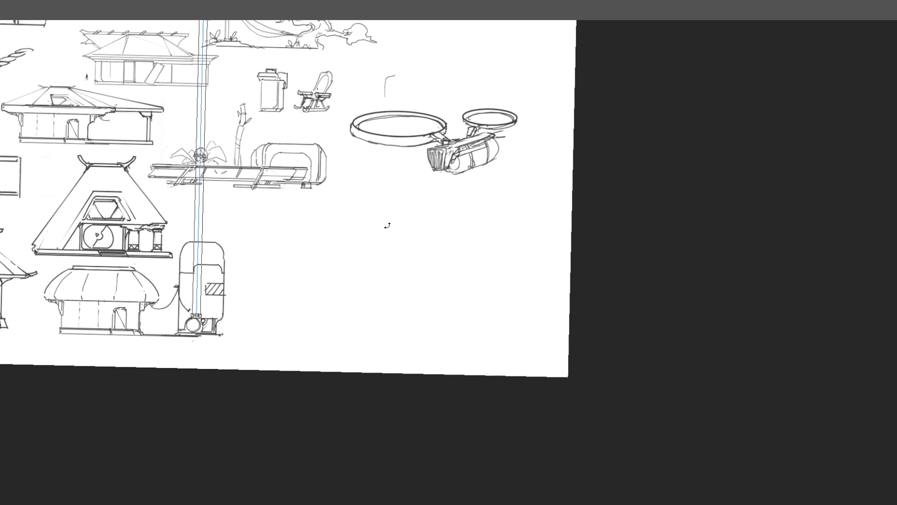
drag(199, 188, 415, 251)
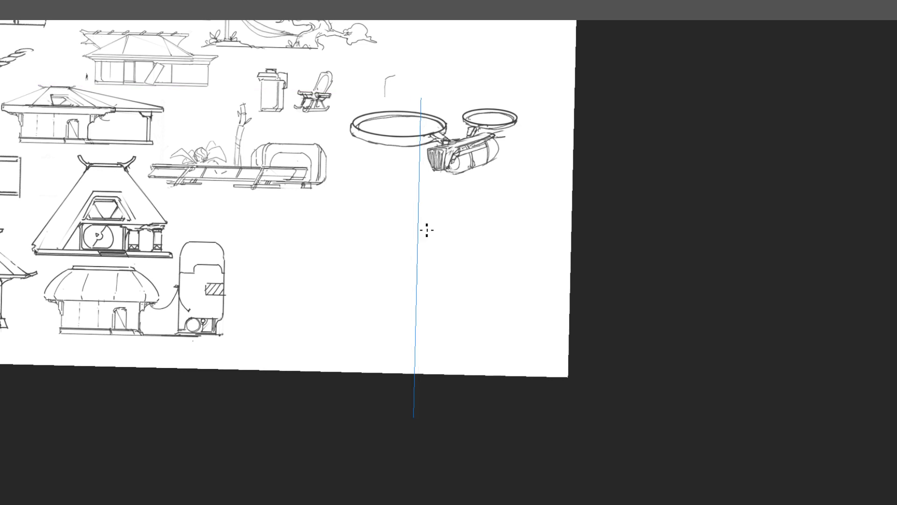
mouse_move(418, 212)
mouse_down()
mouse_move(404, 240)
mouse_move(419, 251)
mouse_move(410, 245)
mouse_move(413, 223)
mouse_move(423, 222)
mouse_move(407, 214)
mouse_move(427, 213)
mouse_move(400, 238)
mouse_move(413, 332)
mouse_up()
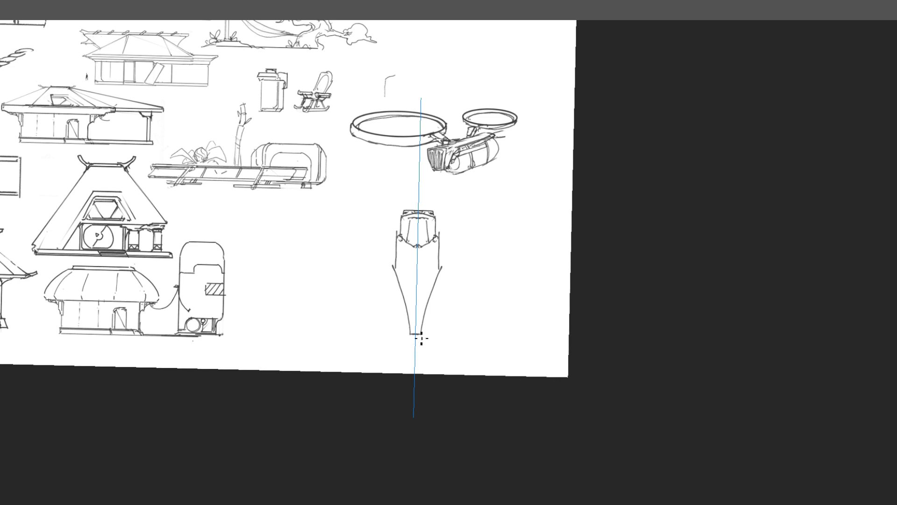
Add outer shoulders and a long narrow tail around the tapering body in the drone's top view
drag(391, 269, 397, 237)
mouse_move(394, 273)
mouse_down()
mouse_move(405, 362)
mouse_move(416, 362)
mouse_up()
drag(404, 294, 408, 365)
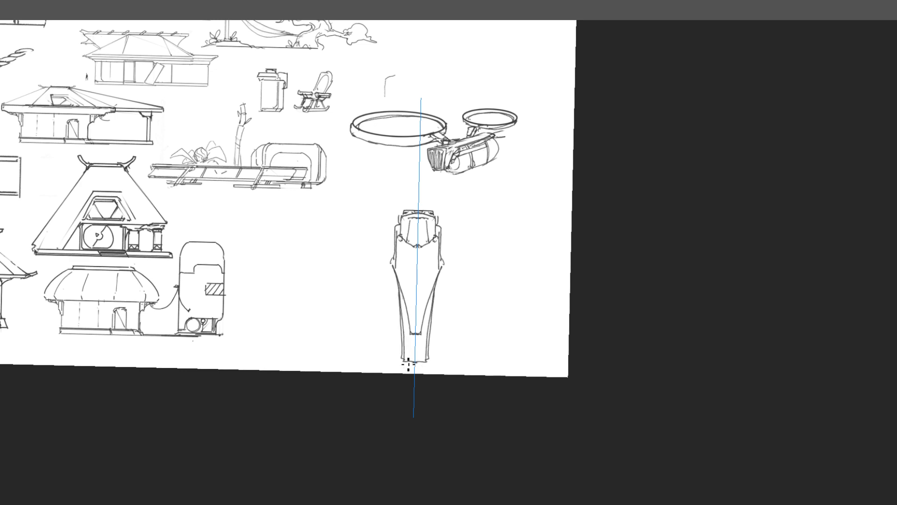
Draw rounded capsule sides along the top-view body, with a cross band near the rear
drag(396, 238, 391, 341)
key(ctrl+z)
key(ctrl+z)
mouse_move(397, 232)
mouse_down()
mouse_move(391, 288)
mouse_move(404, 361)
mouse_up()
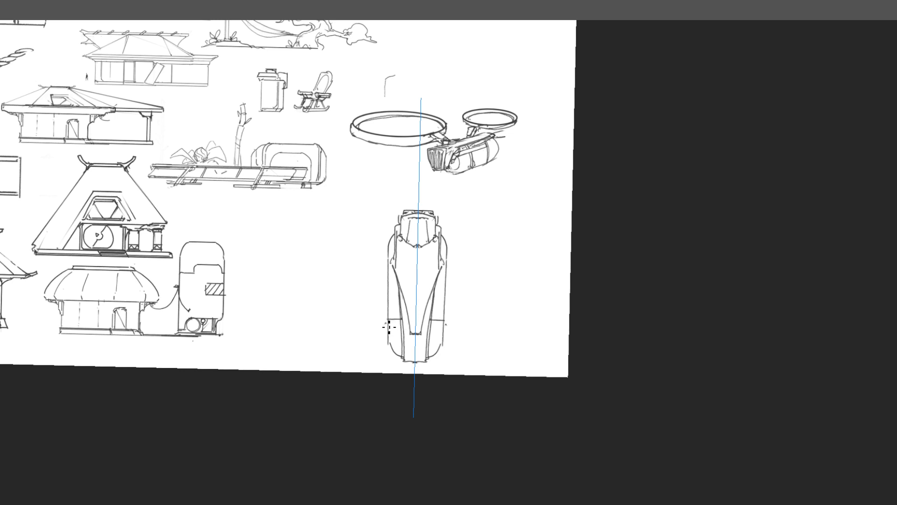
drag(389, 326, 404, 325)
Add a central plate with four round joints and small side brackets to the top-view body
mouse_move(418, 248)
mouse_down()
mouse_move(405, 254)
mouse_move(407, 285)
mouse_move(420, 298)
mouse_move(403, 252)
mouse_move(427, 257)
mouse_move(428, 283)
mouse_up()
key(ctrl+z)
drag(423, 281, 424, 289)
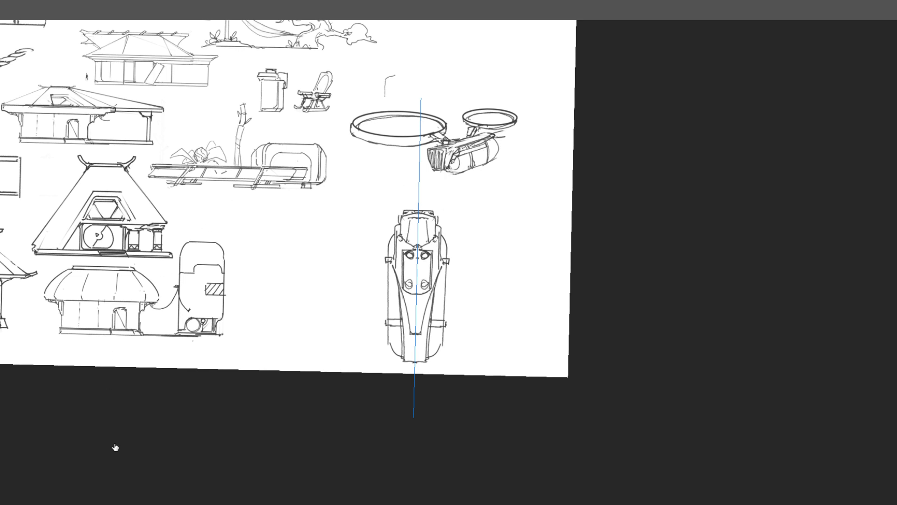
drag(424, 256, 472, 204)
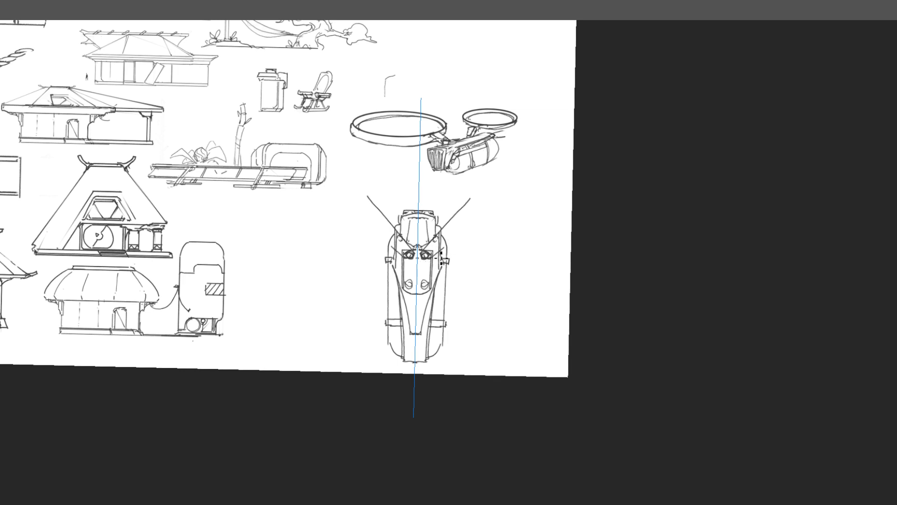
drag(451, 249, 486, 219)
drag(448, 250, 484, 222)
key(ctrl+z)
key(ctrl+z)
key(ctrl+z)
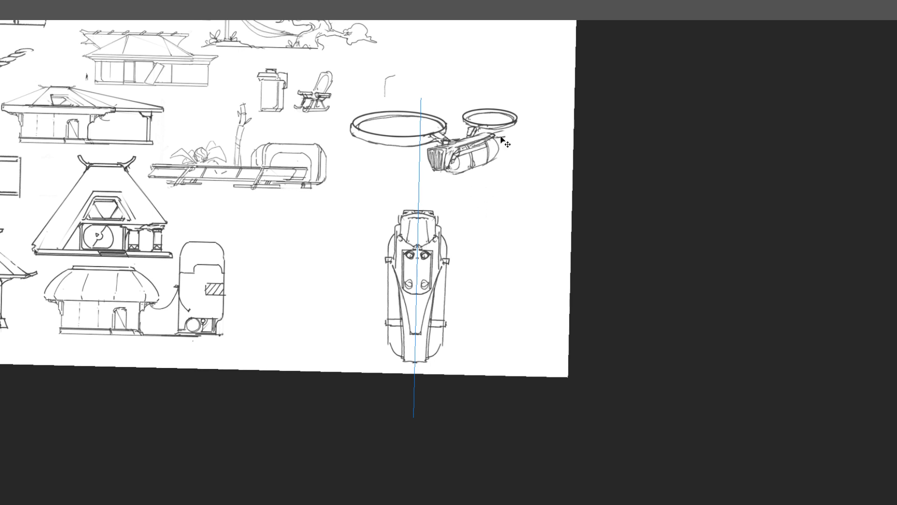
drag(427, 255, 484, 217)
key(ctrl+z)
Draw mirrored front arms angled forward and shorter rear arms angled backward from the central plate's joints
drag(430, 256, 474, 230)
drag(428, 263, 491, 234)
drag(430, 286, 463, 308)
mouse_move(434, 281)
mouse_down()
mouse_move(470, 297)
mouse_move(464, 312)
mouse_move(427, 296)
mouse_move(466, 299)
mouse_up()
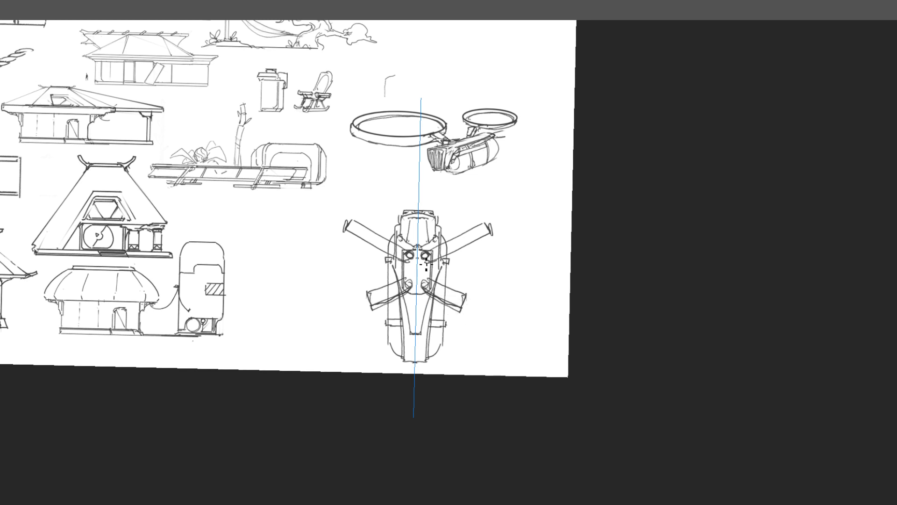
Scale down the top-view drone body with its four arms to make room for rotors
drag(527, 273, 516, 266)
key(ctrl+t)
key(Escape)
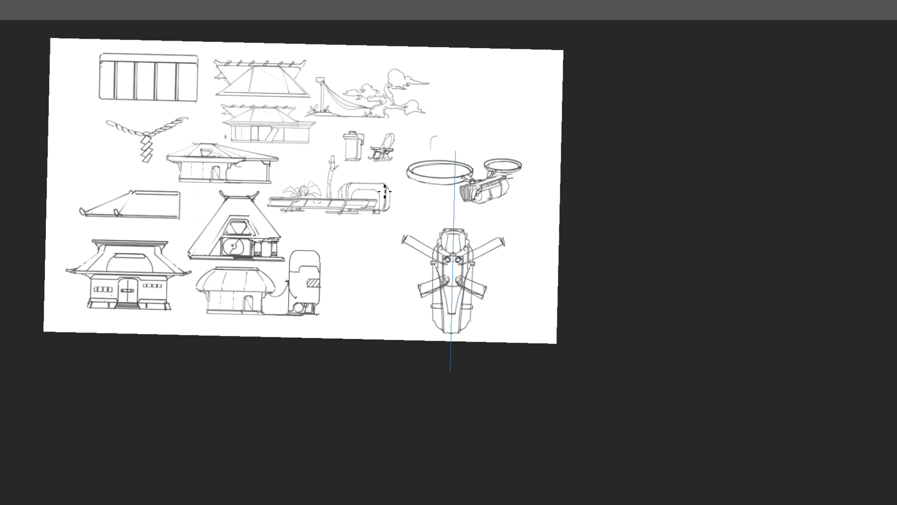
key(Escape)
key(ctrl+t)
drag(506, 230, 497, 257)
key(Return)
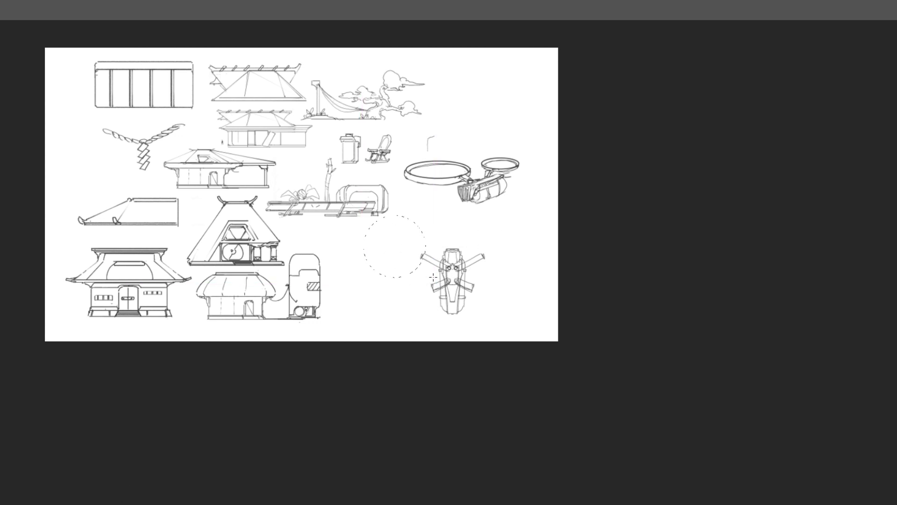
Outline a large circular rotor at one front arm's end and place a copy at the opposite front arm
drag(436, 273, 440, 273)
click(507, 129)
key(v)
key(ctrl+d)
key(ctrl+t)
drag(419, 262, 526, 265)
key(Return)
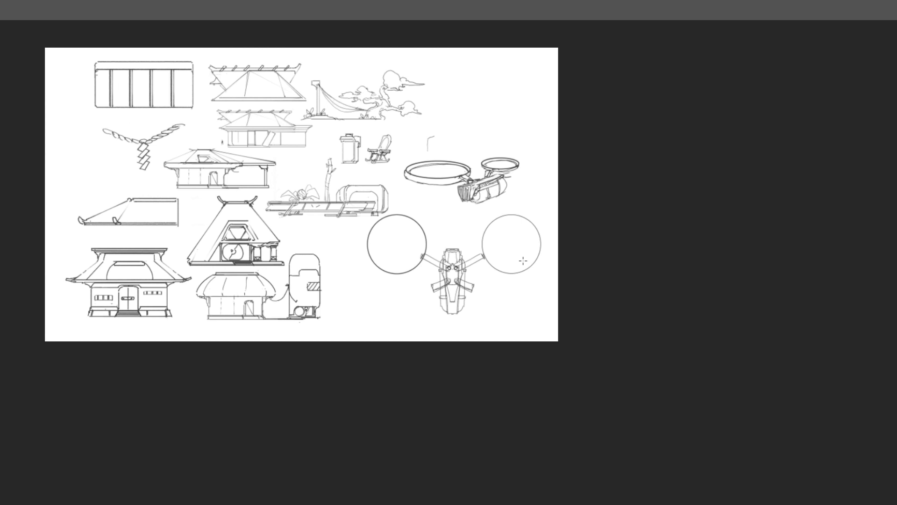
Place smaller copies of the rotor circle at the ends of the two rear arms
key(ctrl+t)
drag(540, 214, 504, 302)
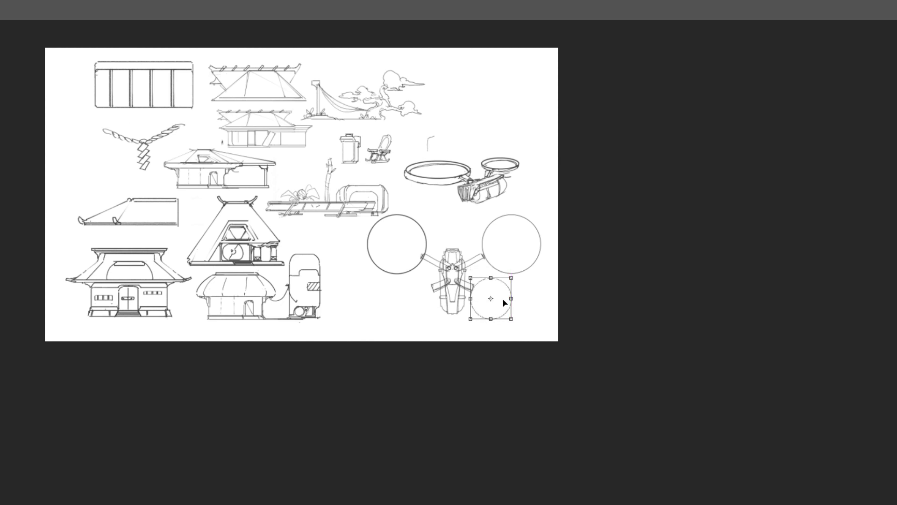
key(Return)
key(ctrl+alt+t)
drag(498, 308, 422, 318)
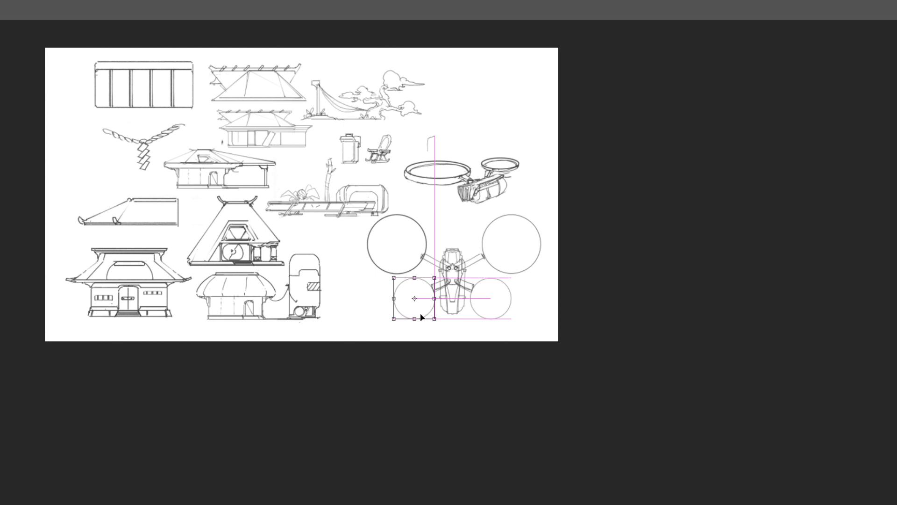
key(Return)
Move the top-view body and arms slightly forward between the four rotor circles
drag(485, 267, 530, 278)
drag(513, 304, 541, 216)
key(ctrl+t)
drag(471, 238, 470, 223)
key(Return)
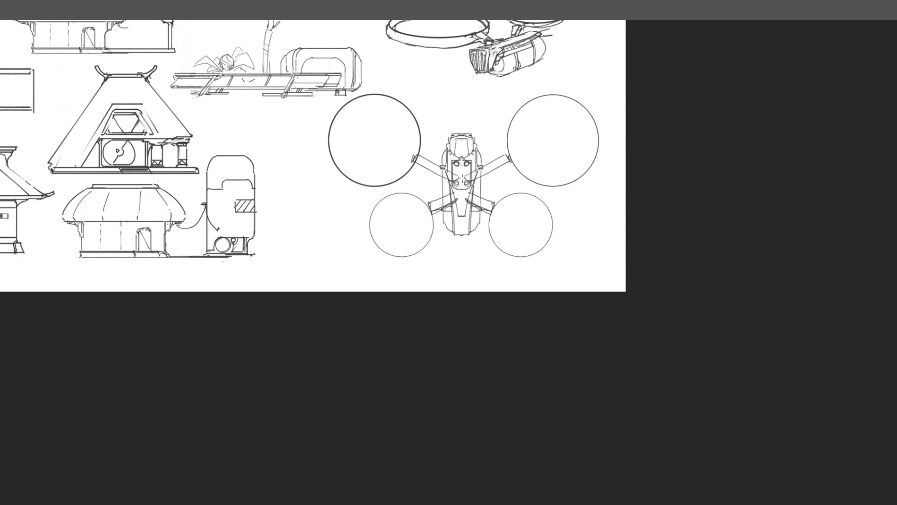
drag(473, 193, 465, 195)
key(b)
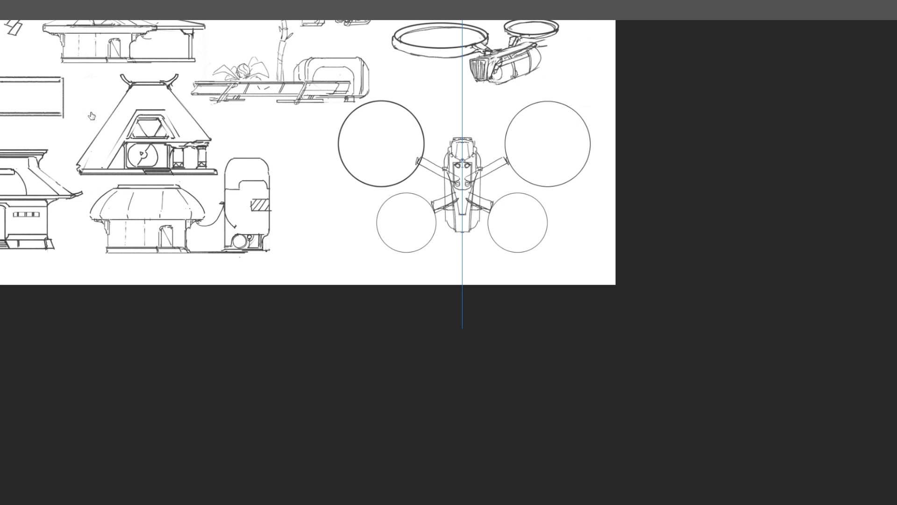
key(ctrl+t)
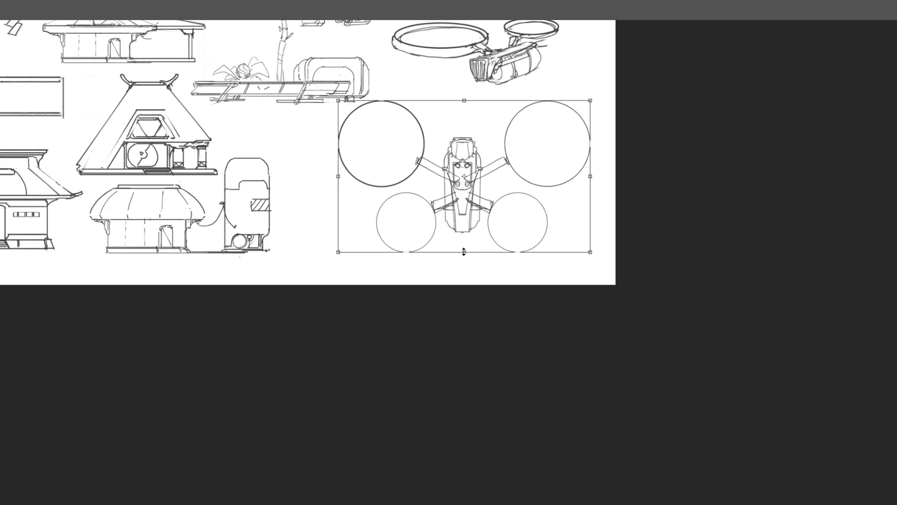
drag(464, 255, 464, 263)
key(Return)
key(ctrl+z)
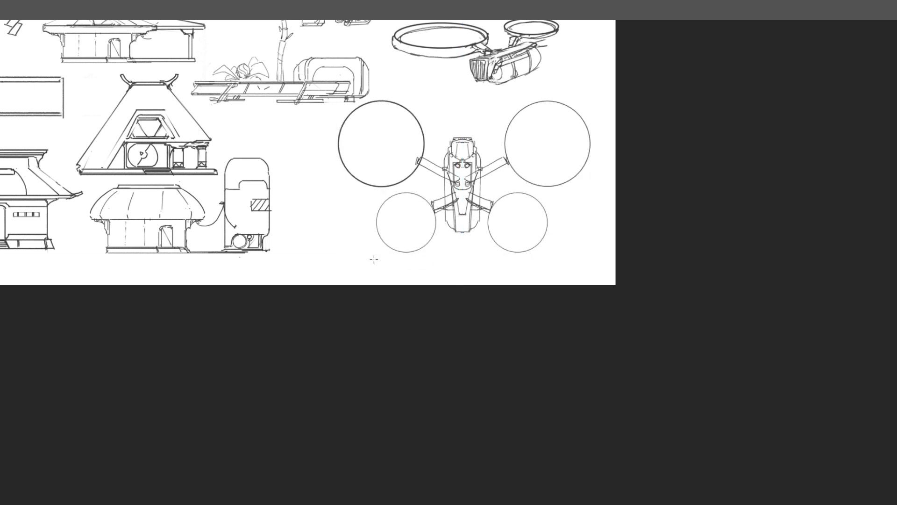
Move the two rear rotor circles farther back, away from the drone's body
key(ctrl+d)
drag(545, 252, 570, 284)
key(v)
drag(521, 222, 523, 240)
key(Return)
key(ctrl+d)
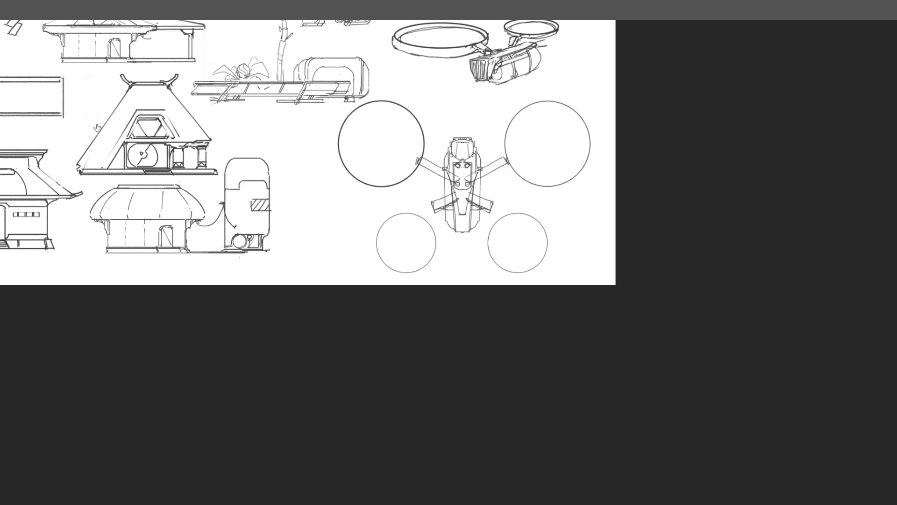
Stretch the two rear arms backward to reach the rear rotor circles
mouse_move(423, 209)
mouse_down()
mouse_move(480, 187)
mouse_move(530, 217)
mouse_move(479, 268)
mouse_move(480, 290)
mouse_up()
key(ctrl+t)
key(Return)
key(ctrl+d)
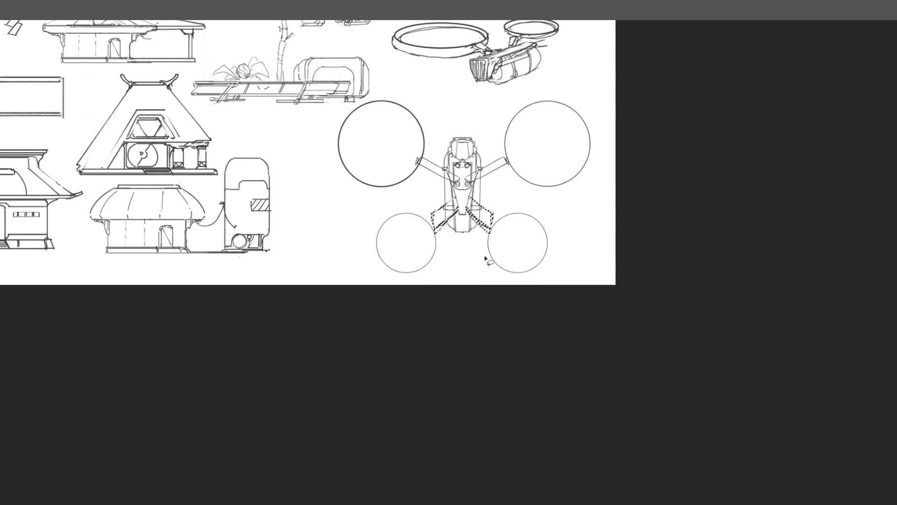
drag(567, 222, 557, 245)
click(524, 236)
key(ctrl+t)
key(Escape)
mouse_move(407, 312)
mouse_down()
mouse_move(394, 260)
mouse_move(375, 337)
mouse_up()
key(ctrl+t)
key(Escape)
key(ctrl+d)
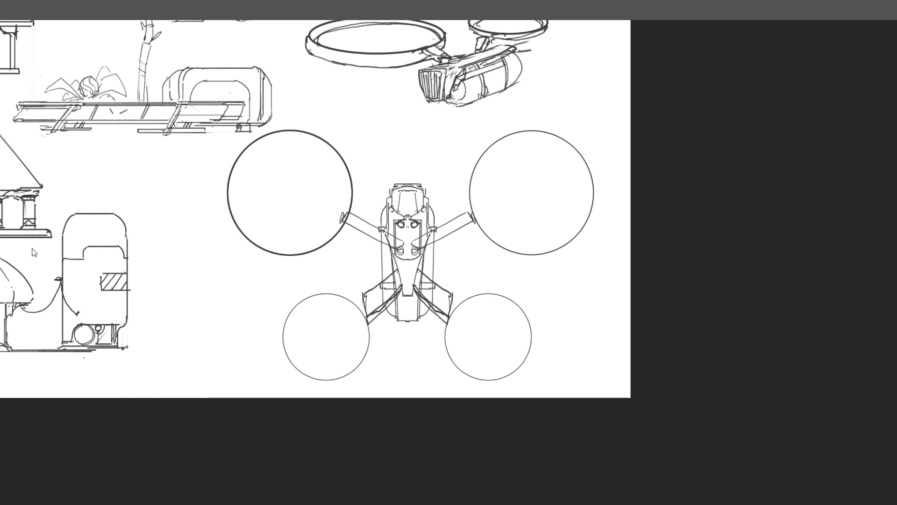
Remove both the perspective and top-view drone sketches from view on the sheet
click(44, 206)
click(45, 208)
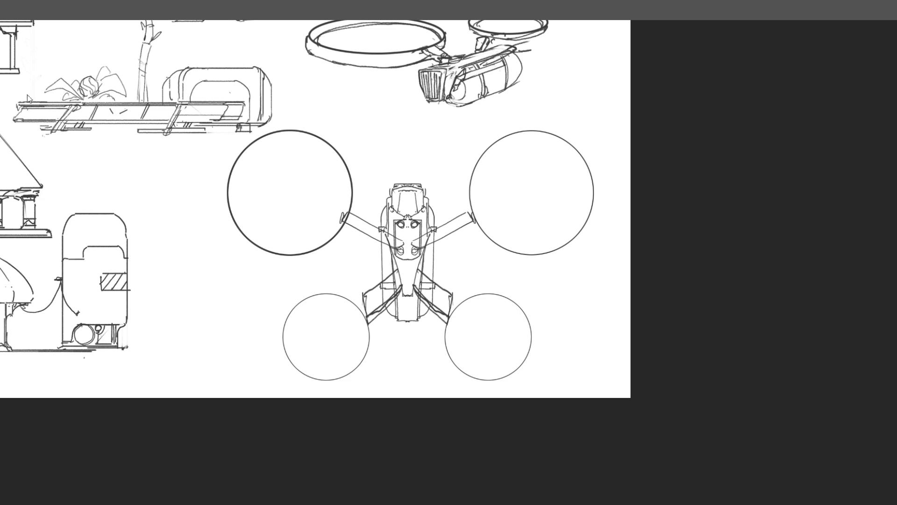
click(42, 105)
mouse_move(457, 112)
mouse_down()
mouse_move(436, 120)
mouse_move(503, 304)
mouse_move(481, 263)
mouse_up()
drag(481, 262, 467, 276)
drag(300, 255, 407, 225)
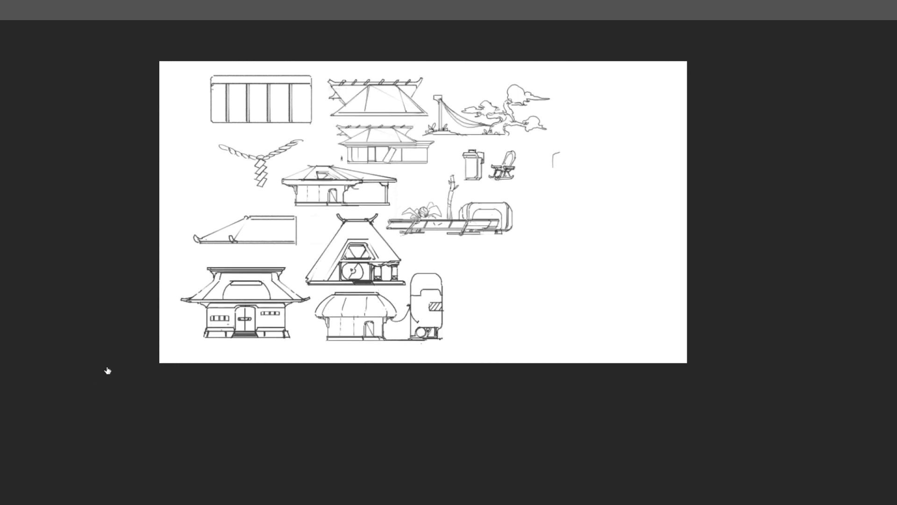
drag(585, 181, 692, 172)
drag(685, 173, 676, 177)
drag(642, 184, 684, 189)
drag(657, 176, 613, 191)
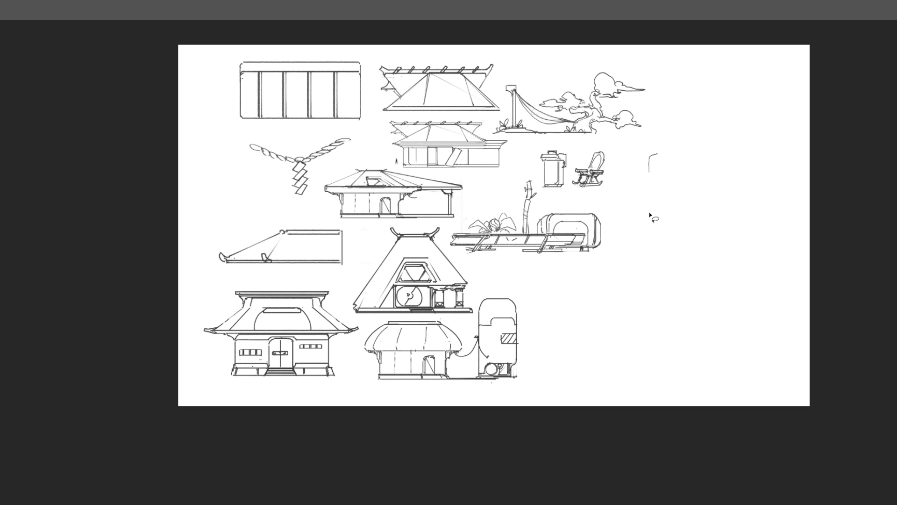
drag(653, 231, 676, 236)
drag(663, 242, 497, 246)
drag(577, 259, 542, 262)
drag(573, 288, 540, 253)
drag(541, 253, 524, 278)
scroll(503, 170, down, 2)
drag(503, 170, 602, 190)
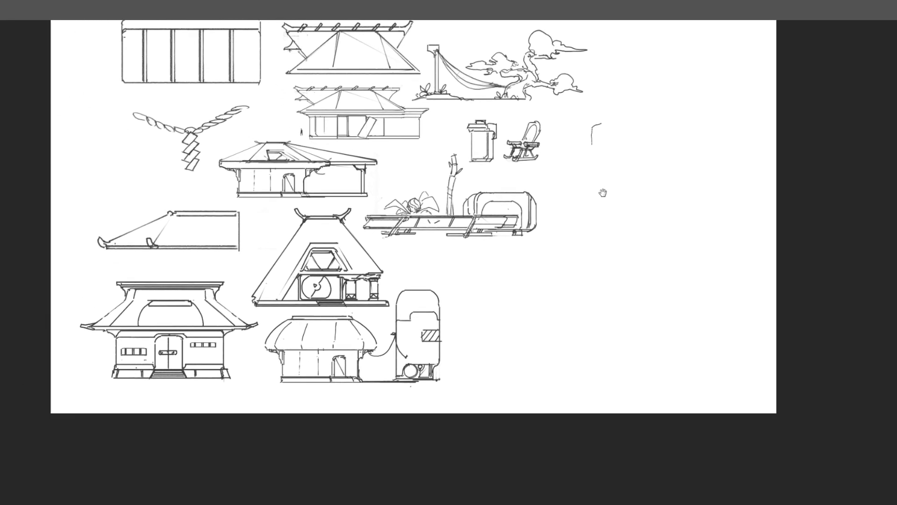
mouse_move(591, 159)
mouse_down()
mouse_move(603, 186)
mouse_move(652, 200)
mouse_up()
scroll(606, 162, up, 2)
scroll(608, 161, down, 2)
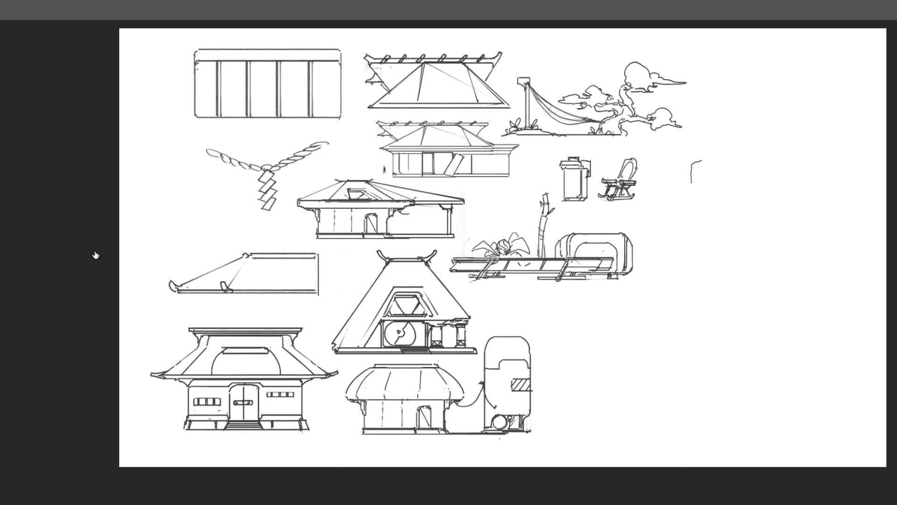
mouse_move(591, 186)
mouse_down()
mouse_move(579, 180)
mouse_move(598, 180)
mouse_up()
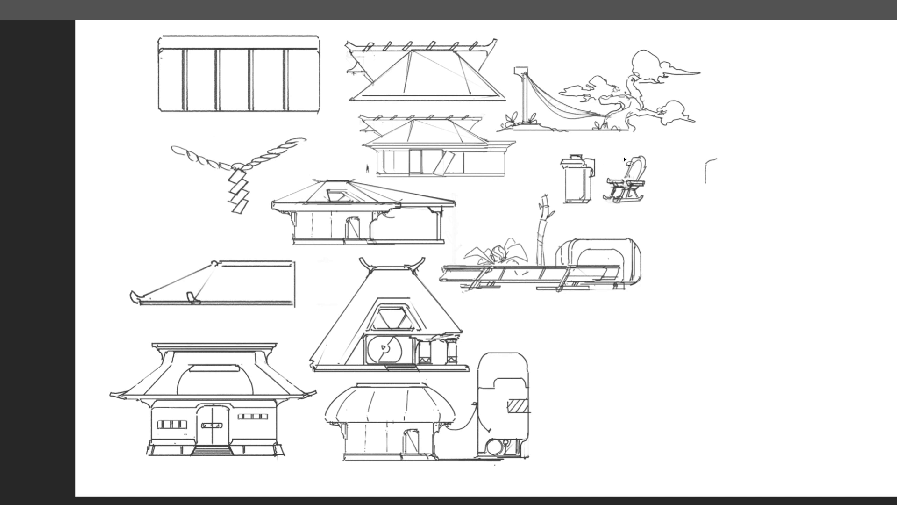
drag(538, 243, 477, 230)
drag(634, 213, 617, 222)
mouse_move(632, 239)
mouse_down()
mouse_move(559, 216)
mouse_move(554, 200)
mouse_up()
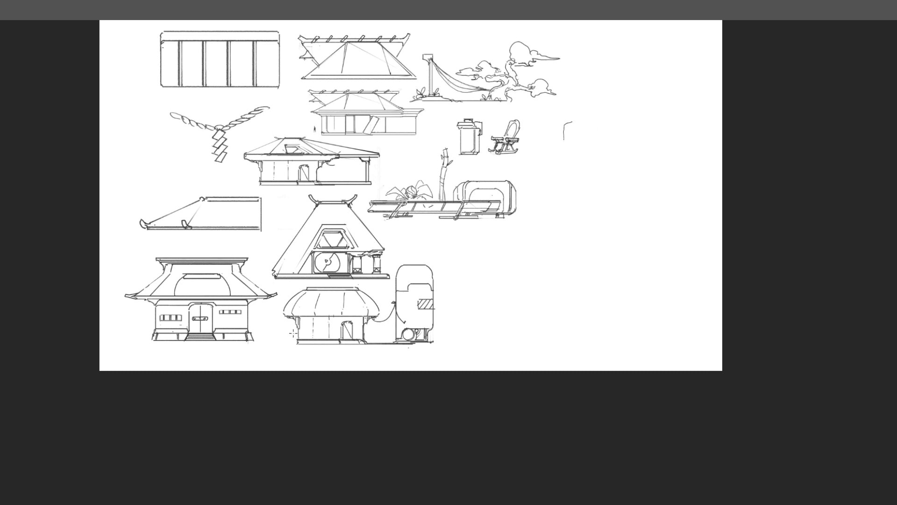
Duplicate the shrine building's lower walls, doors and base into the empty lower-right area of the sheet
drag(224, 331, 395, 253)
key(ctrl+t)
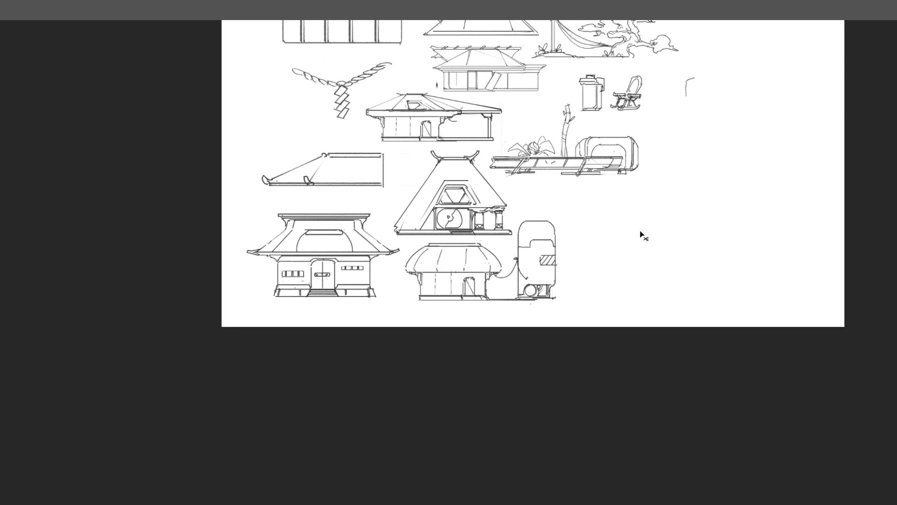
drag(620, 192, 468, 224)
drag(216, 307, 608, 292)
key(Return)
Extend the canvas well beyond the right edge of the sheet
drag(581, 185, 44, 132)
key(ctrl+a)
key(ctrl+t)
drag(661, 183, 791, 179)
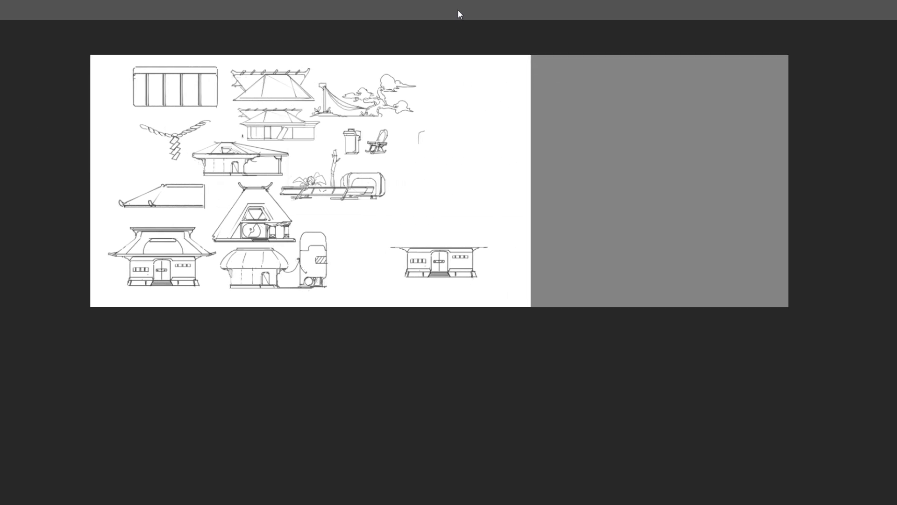
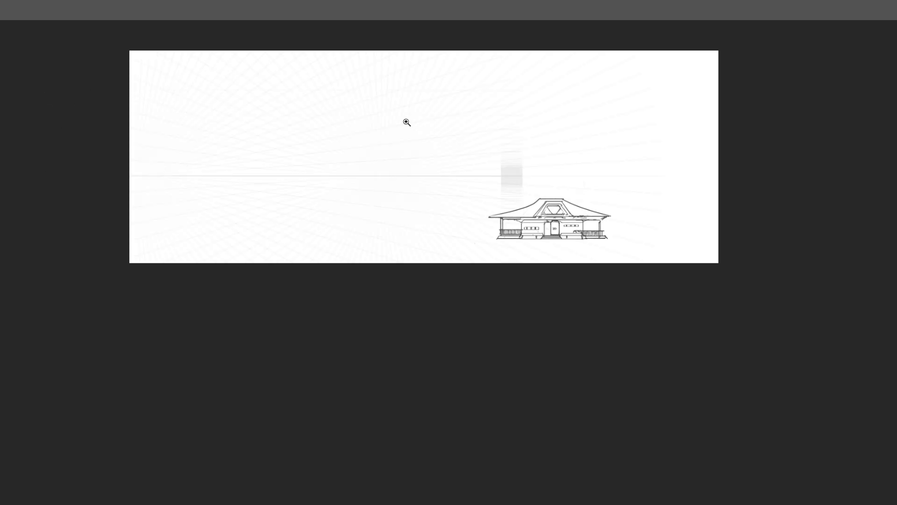
Move the front-view house onto the horizon line between the two vanishing points of the perspective grid
scroll(406, 123, up, 2)
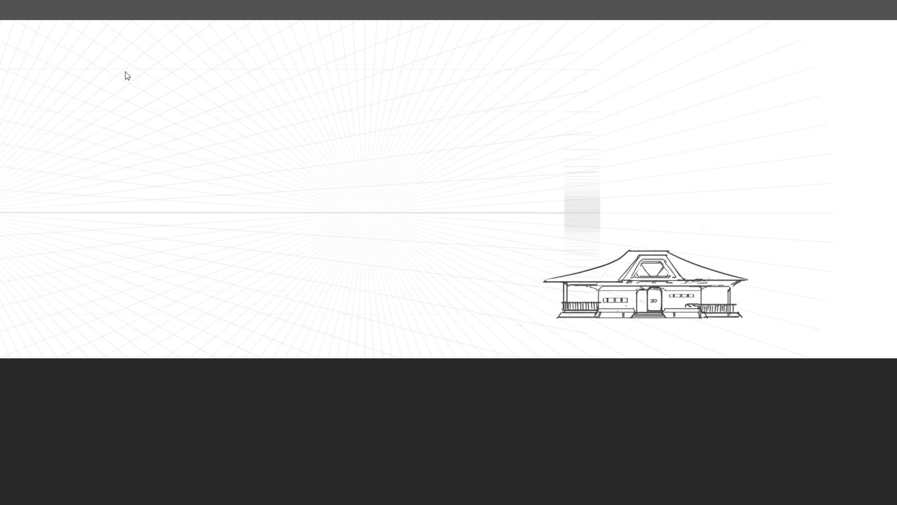
key(ctrl+t)
drag(625, 306, 333, 220)
mouse_move(360, 238)
mouse_down()
mouse_move(499, 240)
mouse_move(390, 224)
mouse_move(355, 234)
mouse_up()
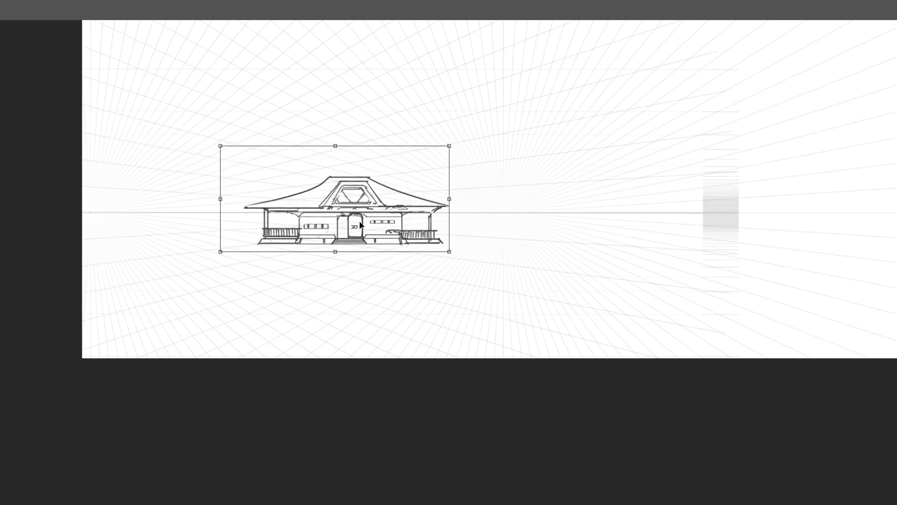
Distort the house into perspective so its right end grows larger and its roof and base follow the grid lines
drag(452, 148, 459, 100)
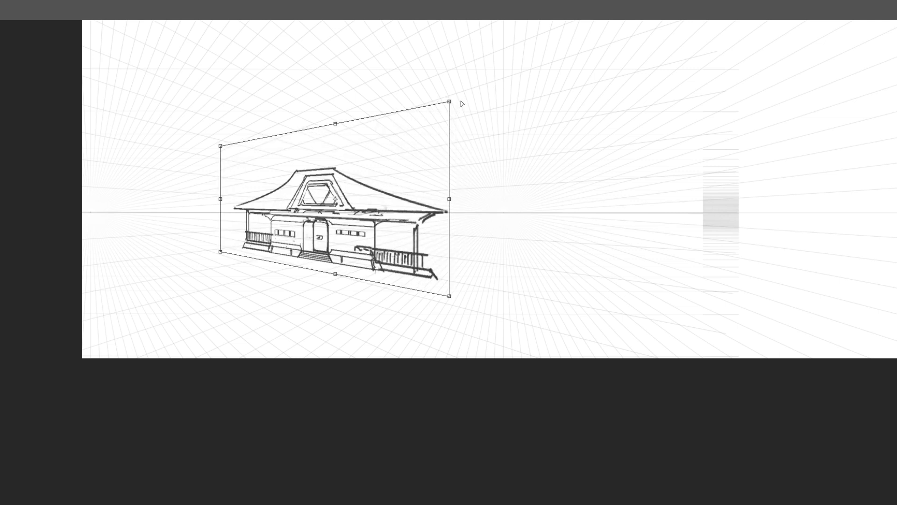
mouse_move(454, 201)
mouse_down()
mouse_move(450, 214)
mouse_move(445, 203)
mouse_move(446, 219)
mouse_up()
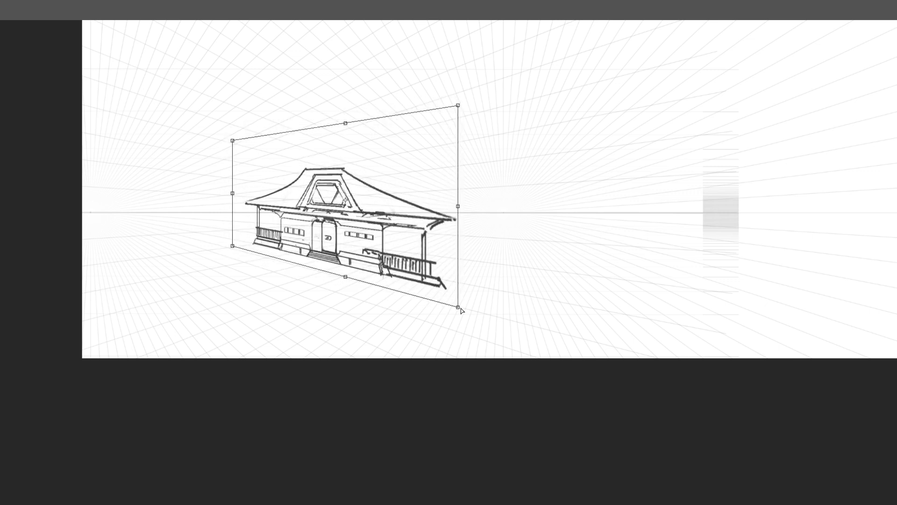
drag(458, 307, 460, 296)
drag(457, 106, 459, 59)
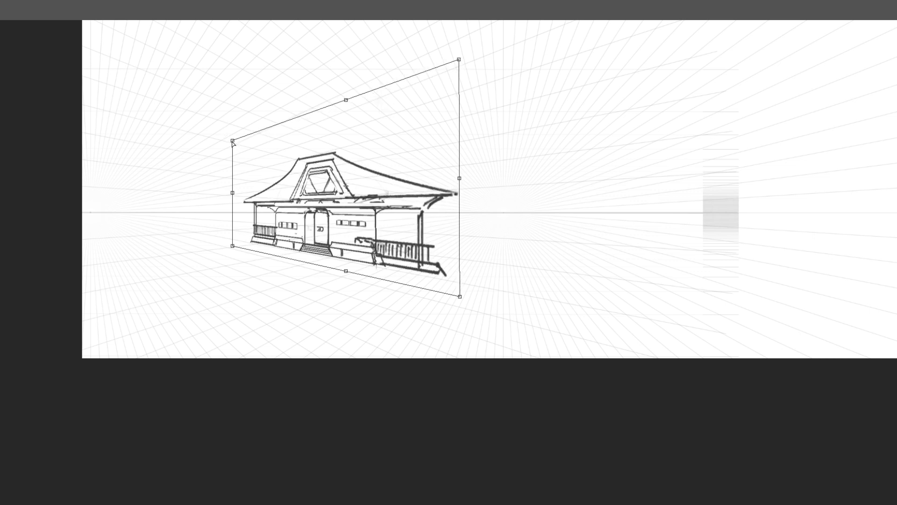
drag(233, 140, 233, 146)
drag(459, 59, 473, 40)
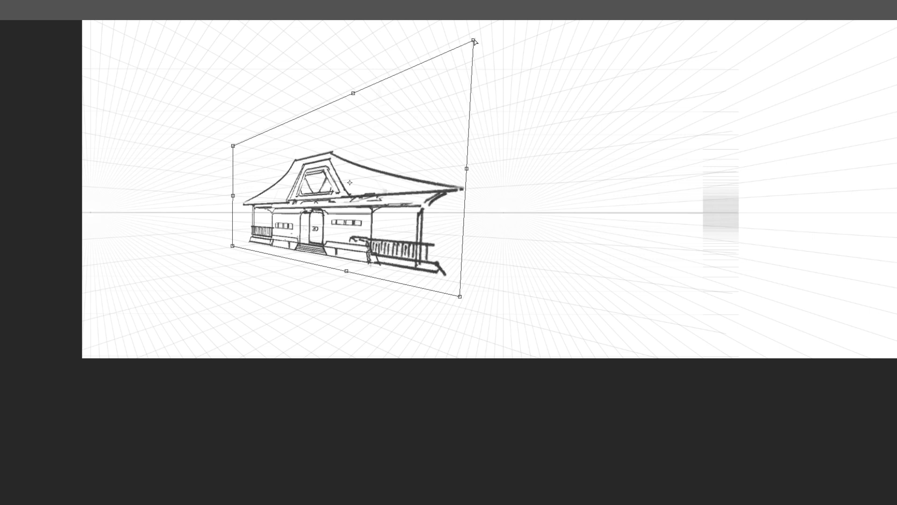
drag(234, 145, 237, 146)
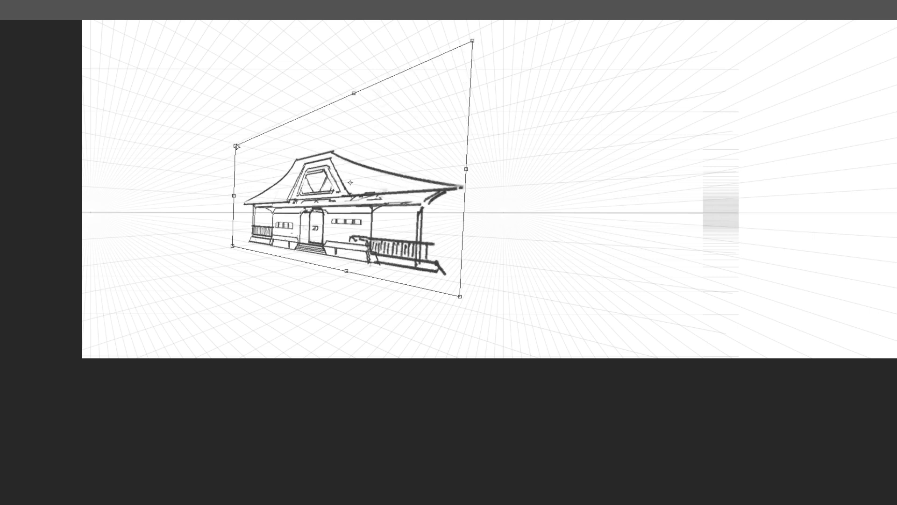
drag(460, 300, 461, 304)
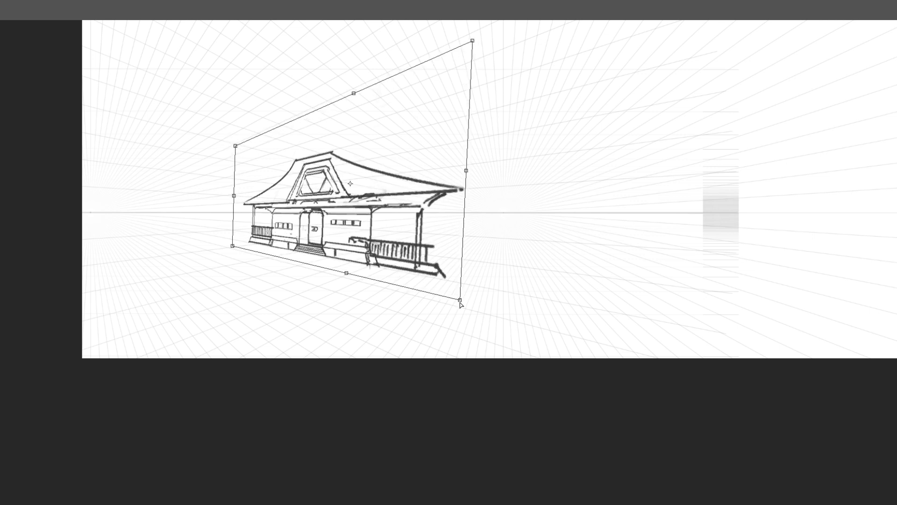
key(Return)
Enlarge the perspective house, stretching its roof upward and its base downward around the horizon line
key(ctrl+t)
drag(466, 177, 415, 181)
drag(416, 78, 435, 65)
drag(385, 199, 443, 170)
drag(488, 268, 534, 321)
drag(525, 285, 515, 263)
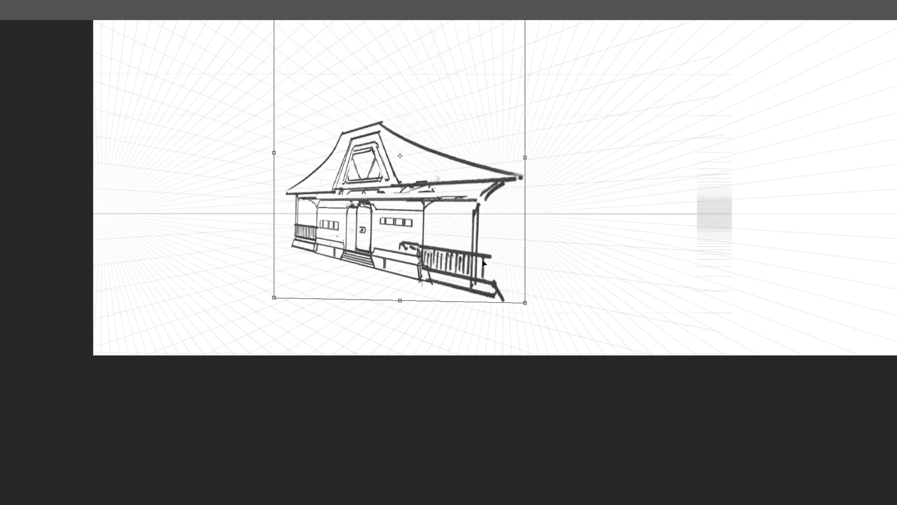
Adjust the house's corners so its base and roofline converge along the perspective grid
drag(531, 308, 529, 293)
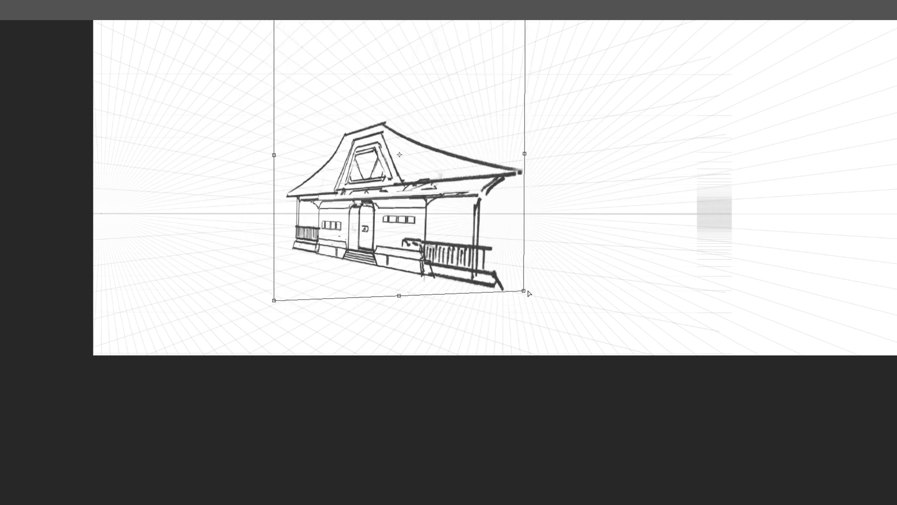
drag(551, 159, 557, 183)
mouse_move(531, 39)
mouse_down()
mouse_move(527, 24)
mouse_move(529, 47)
mouse_up()
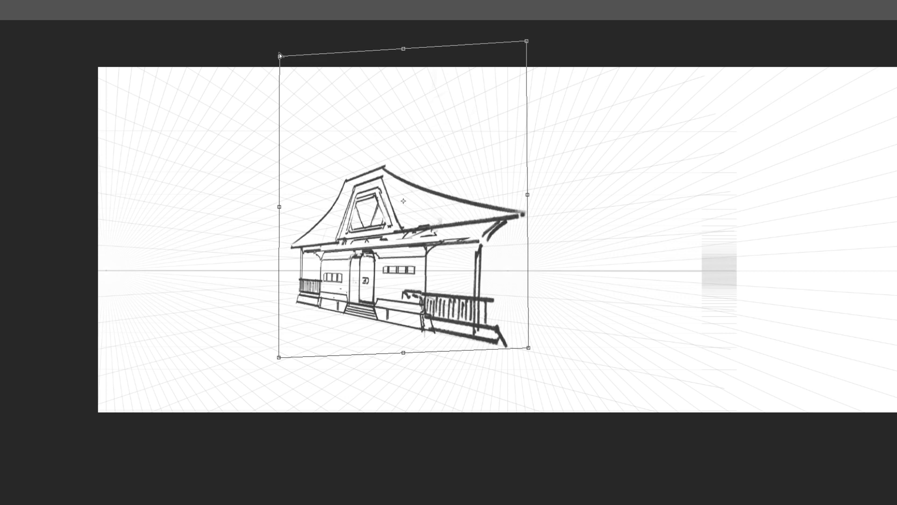
drag(279, 67, 277, 55)
drag(279, 357, 278, 365)
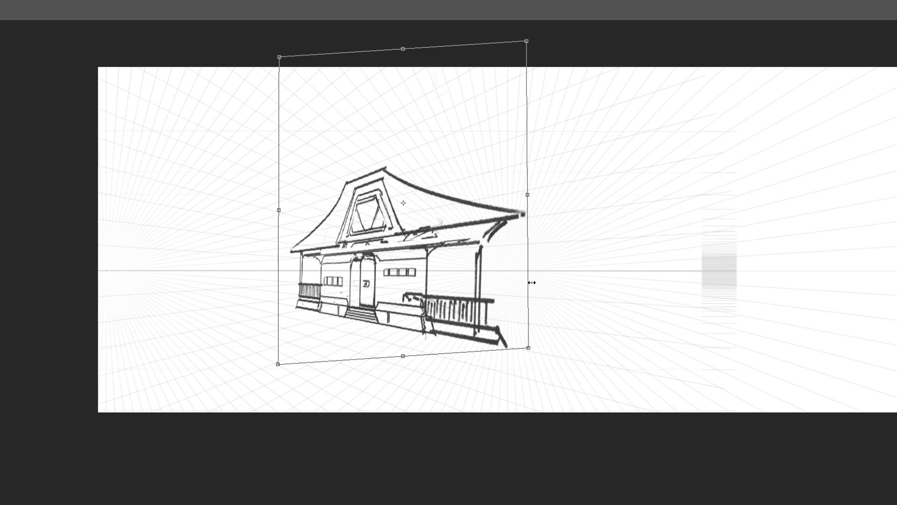
drag(403, 49, 405, 46)
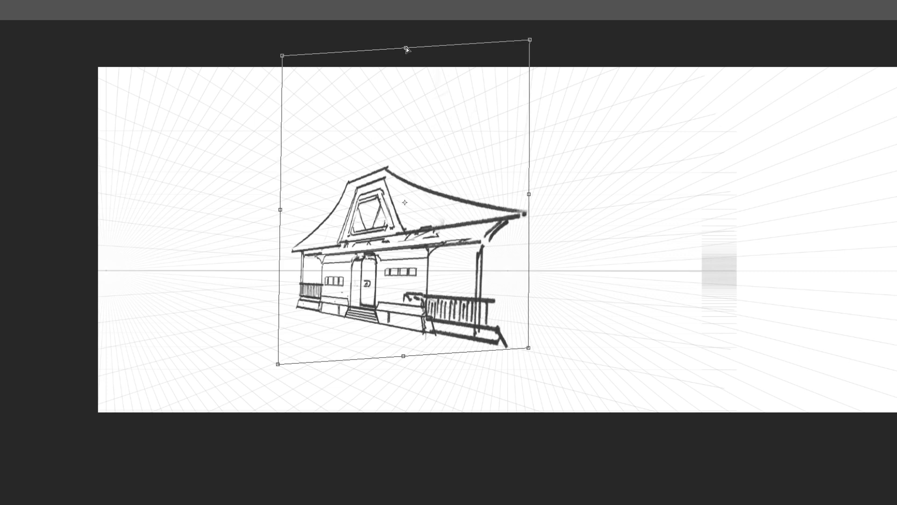
key(Return)
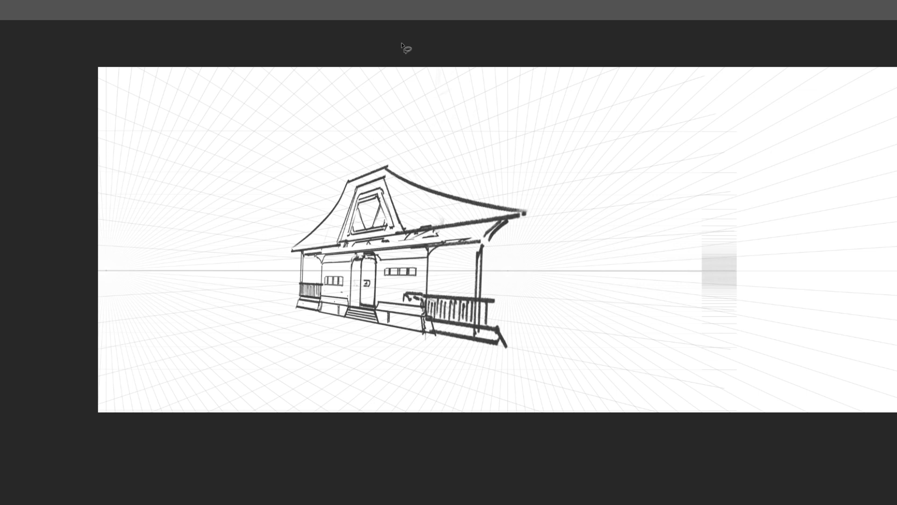
Skew the top of the house slightly to the left to straighten its verticals
key(ctrl+t)
ctrl+drag(404, 43, 399, 43)
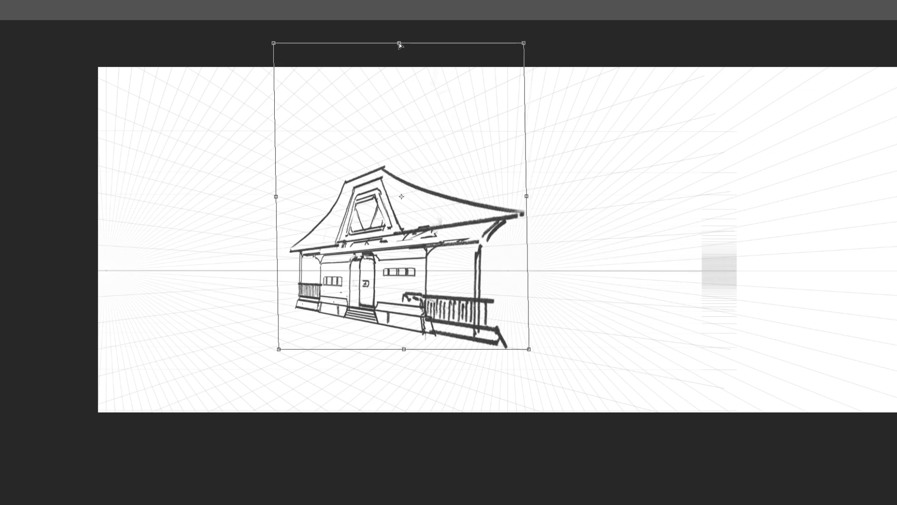
key(Return)
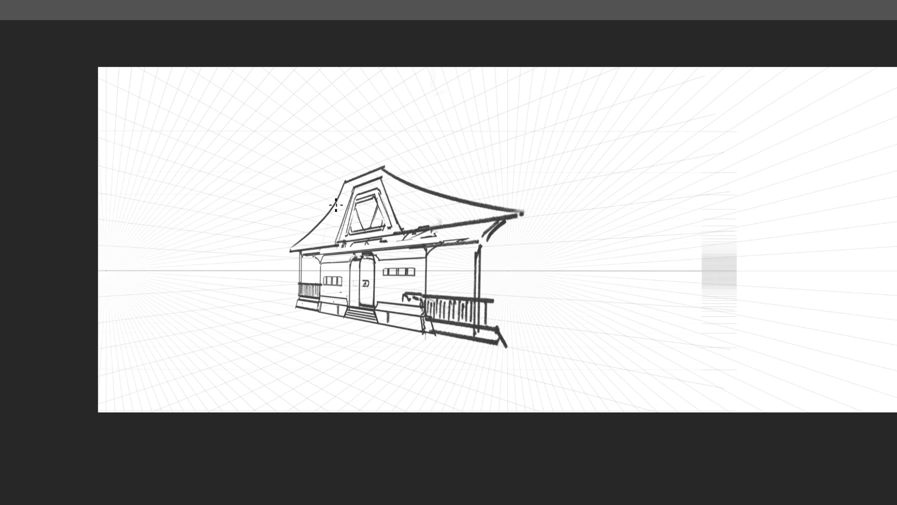
Move the house farther left along the horizon line and reduce its height
key(ctrl+t)
drag(467, 307, 401, 293)
drag(336, 39, 337, 75)
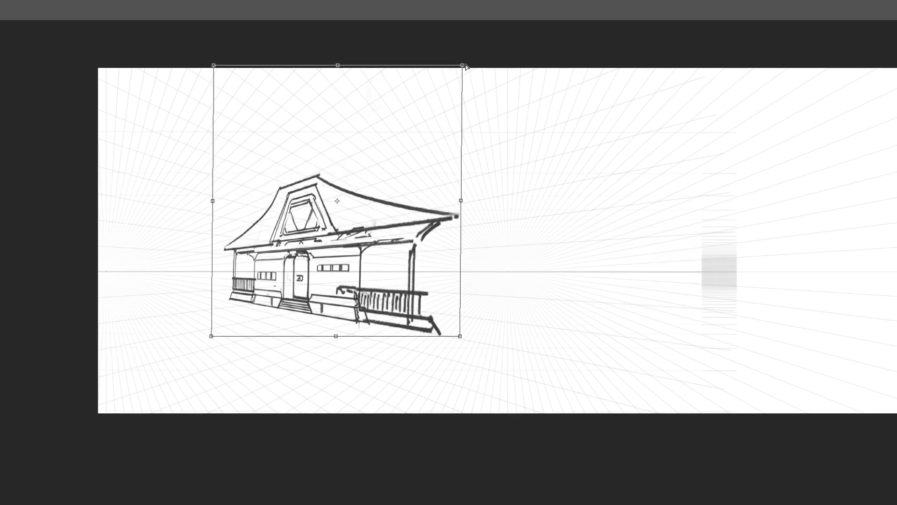
Lower and narrow the top of the house and raise its far lower corner to match the perspective grid
drag(214, 65, 218, 76)
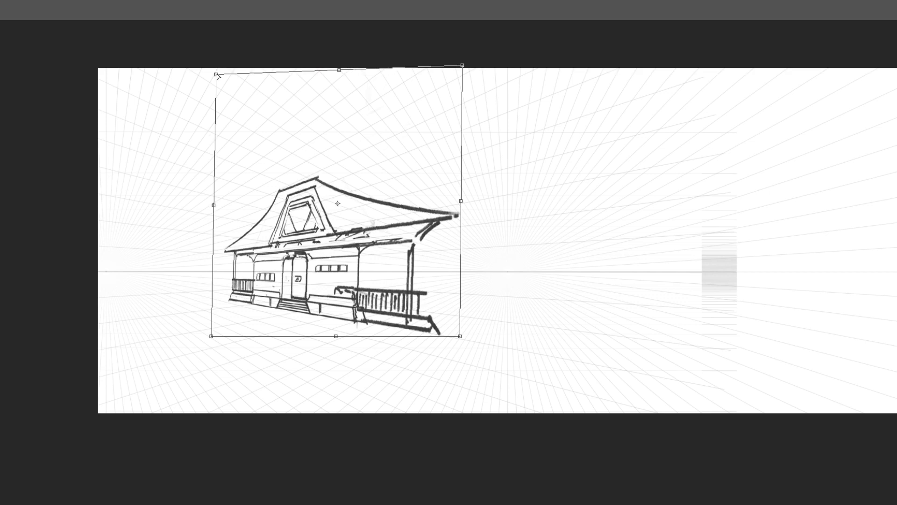
drag(463, 66, 455, 69)
drag(208, 85, 224, 106)
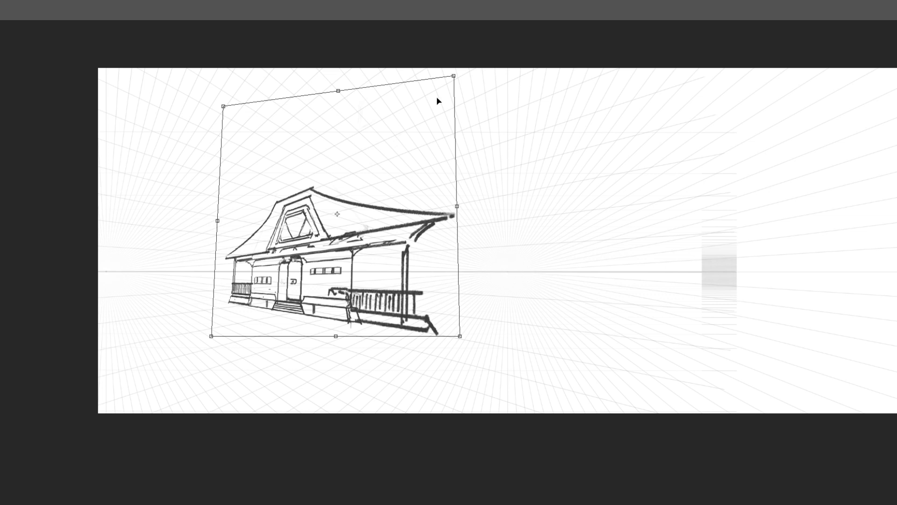
drag(455, 77, 452, 82)
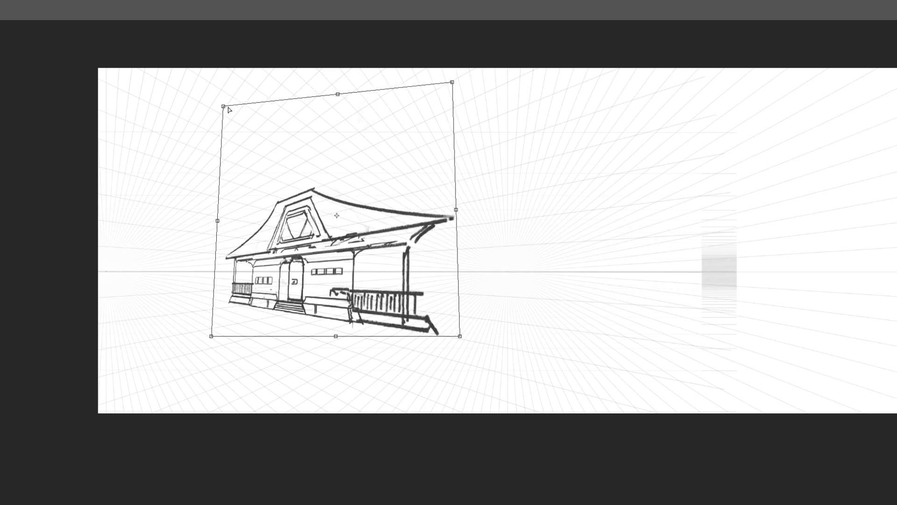
drag(218, 336, 219, 330)
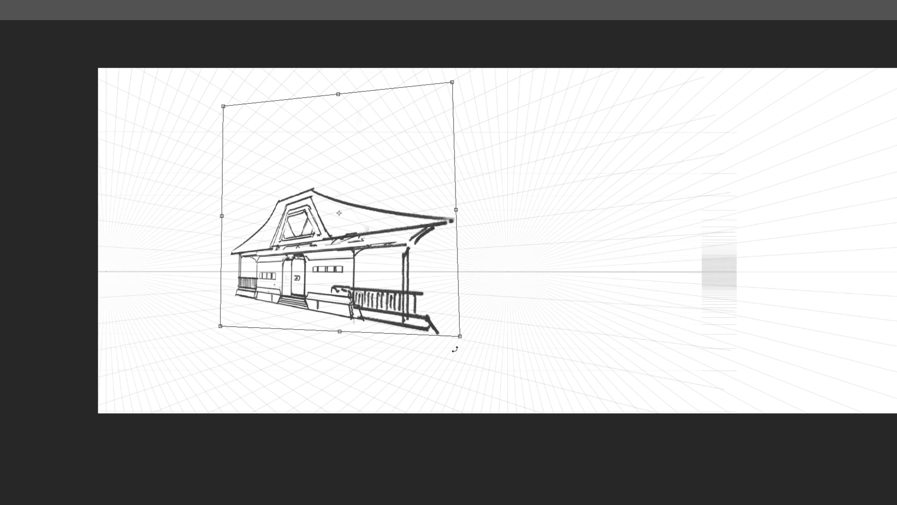
drag(460, 336, 460, 338)
key(Return)
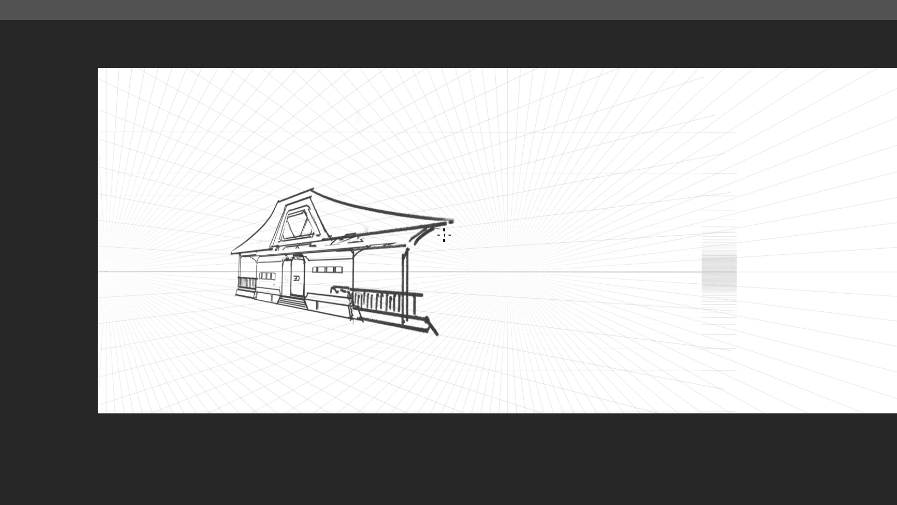
Sketch the roof's side overhang beyond the near eave corner and rough in the side wall lines behind the porch post
drag(468, 247, 436, 226)
drag(453, 256, 468, 246)
drag(373, 257, 417, 264)
drag(355, 258, 387, 261)
drag(415, 286, 415, 266)
drag(406, 252, 425, 258)
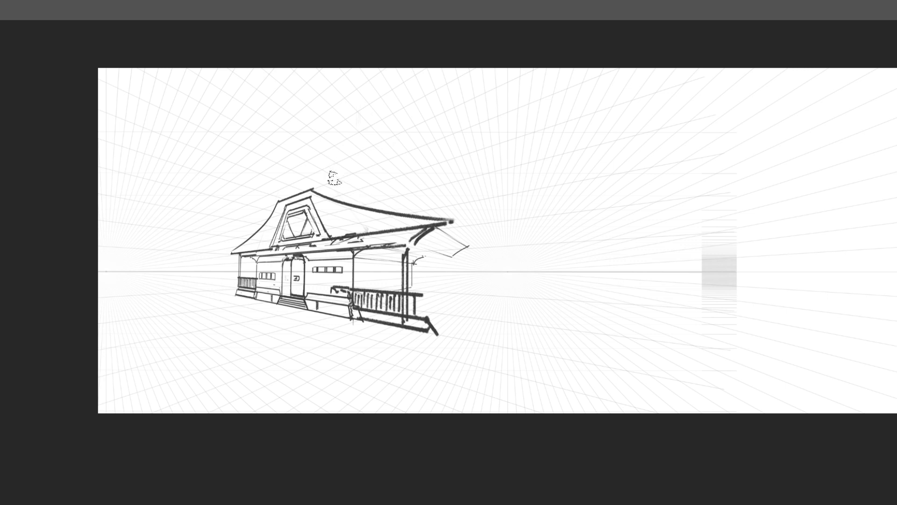
Remove the roof's right slope and near eave, and draw a slanted edge from the ridge end down to the roof
mouse_move(325, 183)
mouse_down()
mouse_move(383, 201)
mouse_move(367, 206)
mouse_move(399, 222)
mouse_move(435, 222)
mouse_up()
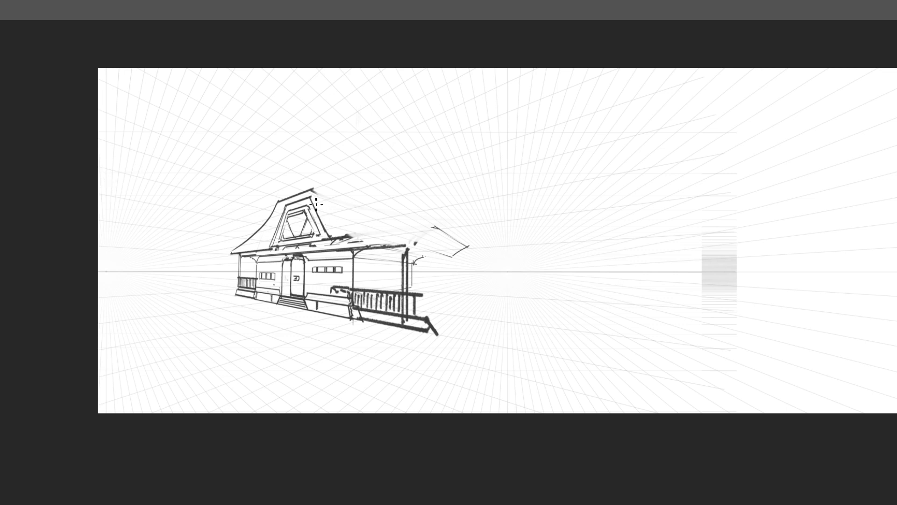
drag(314, 193, 340, 234)
key(ctrl+z)
drag(313, 191, 340, 235)
key(e)
drag(273, 207, 271, 186)
key(ctrl+z)
mouse_move(266, 218)
mouse_down()
mouse_move(283, 190)
mouse_move(387, 240)
mouse_up()
key(ctrl+z)
key(b)
key(ctrl+z)
Draw a curved slope from the ridge end to the near eave, and skew the whole roof so its ridge leans right
mouse_move(315, 192)
mouse_down()
mouse_move(346, 219)
mouse_move(401, 240)
mouse_up()
mouse_move(231, 254)
mouse_down()
mouse_move(445, 211)
mouse_move(411, 236)
mouse_up()
key(ctrl+t)
mouse_move(327, 124)
mouse_down()
mouse_move(353, 132)
mouse_move(387, 111)
mouse_up()
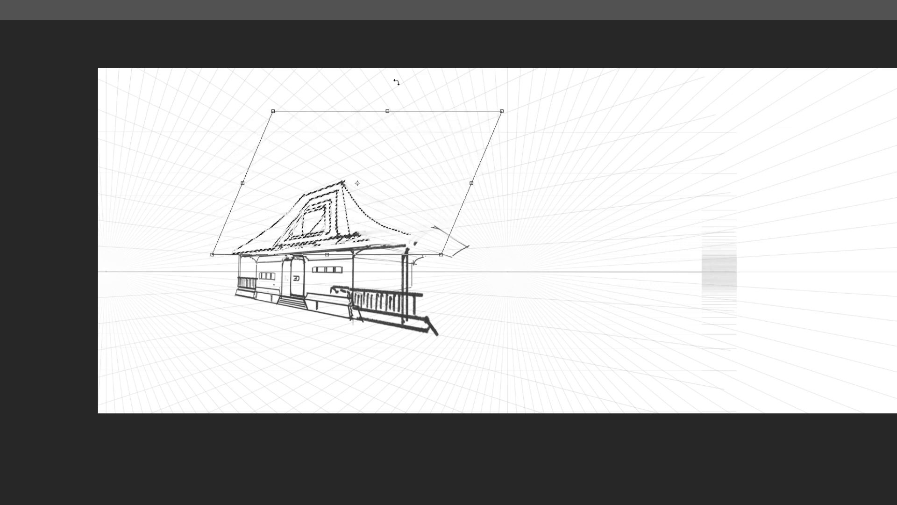
key(Escape)
key(ctrl+d)
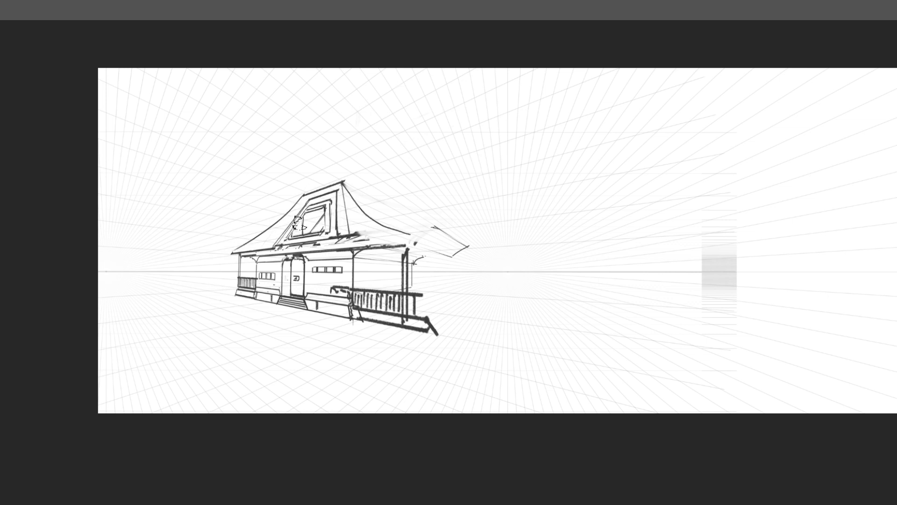
Select the roof's front dormer window and distort it narrower to fit the skewed roof
click(290, 240)
click(283, 241)
click(310, 201)
click(334, 195)
double_click(333, 235)
key(ctrl+t)
drag(323, 220, 316, 198)
drag(315, 237, 337, 244)
key(Return)
key(ctrl+d)
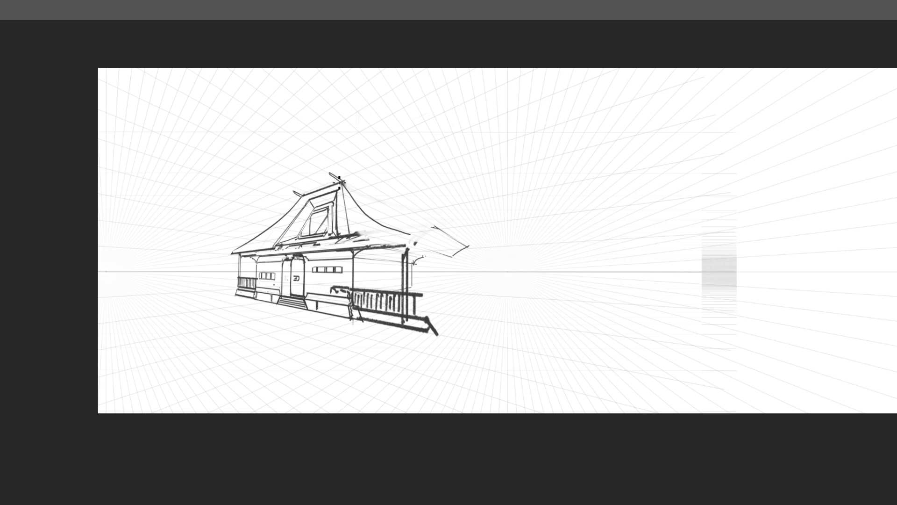
Draw the roof's receding side edge from the ridge end and curve it down to the far eave corner
drag(414, 223, 345, 186)
drag(415, 225, 347, 178)
drag(417, 225, 436, 244)
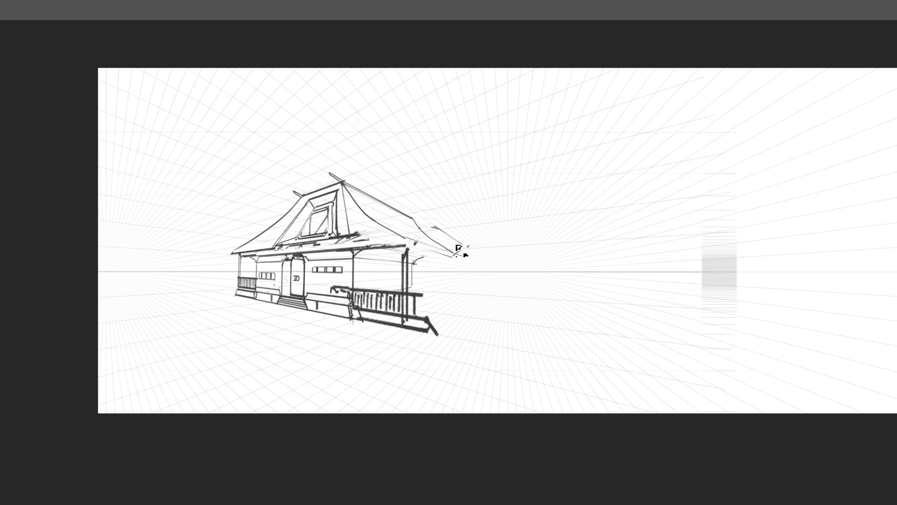
key(ctrl+z)
drag(462, 249, 454, 256)
drag(409, 229, 400, 242)
Draw upturned beam ends at the roof's near and far side corners
key(r)
drag(583, 264, 547, 183)
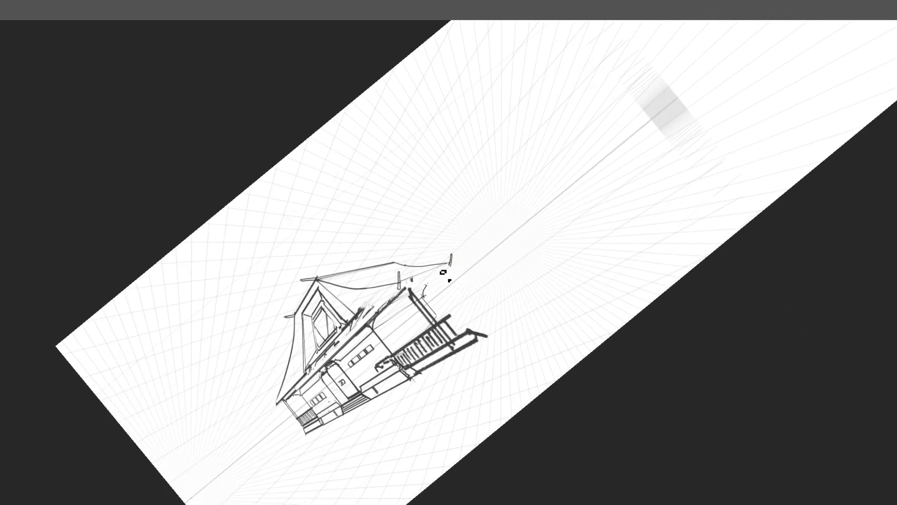
mouse_move(447, 265)
mouse_down()
mouse_move(419, 285)
mouse_move(451, 256)
mouse_up()
key(b)
drag(438, 265, 444, 258)
mouse_move(435, 251)
mouse_down()
mouse_move(625, 282)
mouse_move(491, 334)
mouse_up()
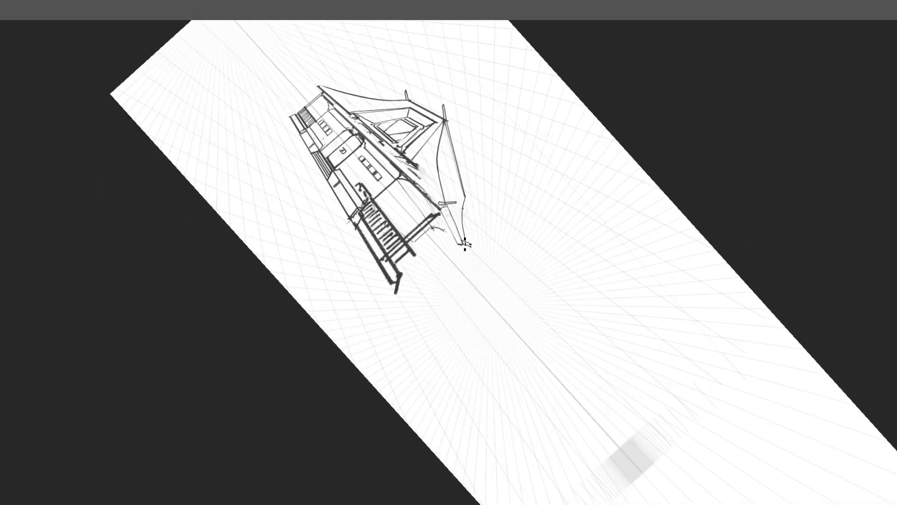
Undo the last strokes around the roof's side and redraw the beam end at the near eave corner
key(ctrl+z)
key(ctrl+z)
mouse_move(442, 138)
mouse_down()
mouse_move(442, 187)
mouse_move(443, 136)
mouse_up()
key(ctrl+z)
key(ctrl+z)
key(ctrl+z)
key(ctrl+z)
mouse_move(441, 178)
mouse_down()
mouse_move(441, 146)
mouse_move(446, 205)
mouse_up()
key(r)
drag(508, 91, 485, 120)
drag(469, 186, 663, 135)
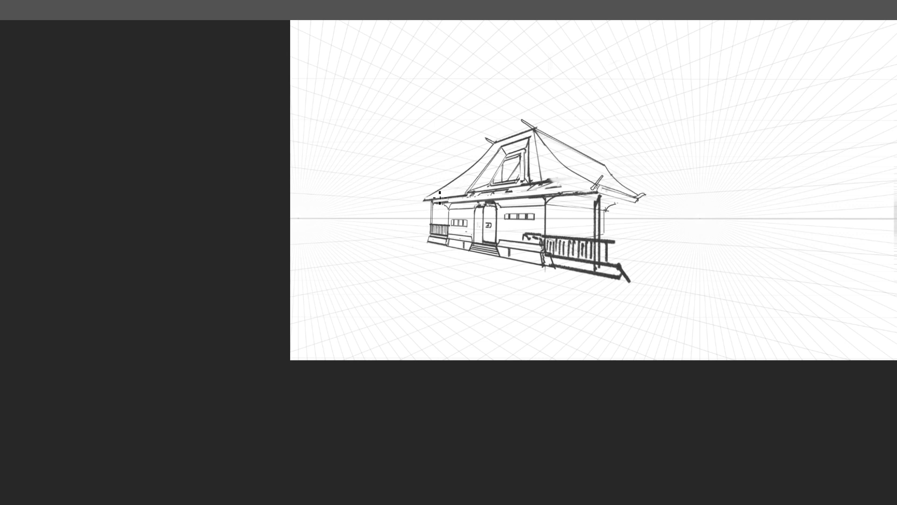
Clean up the near end of the front eave and draw a vertical post beneath the far eave corner
mouse_move(707, 107)
mouse_down()
mouse_move(709, 172)
mouse_move(701, 128)
mouse_move(603, 99)
mouse_up()
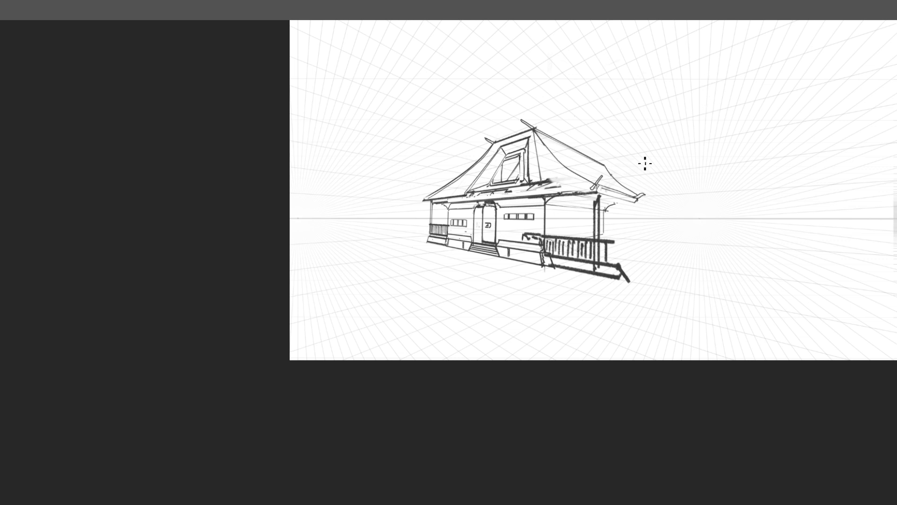
mouse_move(654, 151)
mouse_down()
mouse_move(645, 116)
mouse_move(583, 76)
mouse_up()
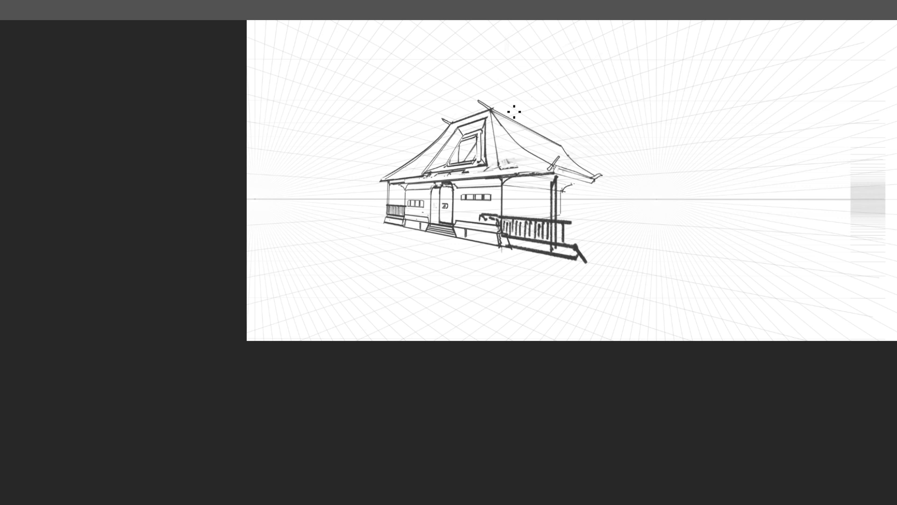
drag(543, 169, 560, 170)
mouse_move(518, 167)
mouse_down()
mouse_move(596, 138)
mouse_move(505, 175)
mouse_move(422, 182)
mouse_move(549, 170)
mouse_up()
mouse_move(591, 190)
mouse_down()
mouse_move(595, 237)
mouse_move(567, 229)
mouse_move(564, 238)
mouse_move(589, 234)
mouse_move(575, 257)
mouse_move(584, 261)
mouse_up()
key(ctrl+z)
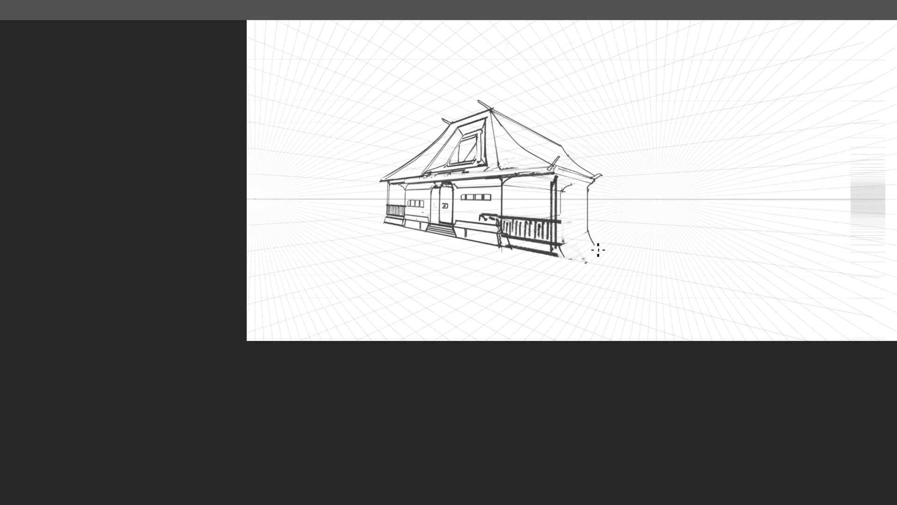
Draw the side foundation receding from the near corner to the far post, and add a second line to that post
mouse_move(562, 257)
mouse_down()
mouse_move(590, 246)
mouse_move(588, 231)
mouse_up()
key(ctrl+z)
key(ctrl+z)
mouse_move(601, 225)
mouse_down()
mouse_move(593, 242)
mouse_move(606, 234)
mouse_move(609, 177)
mouse_up()
mouse_move(623, 187)
mouse_down()
mouse_move(613, 182)
mouse_move(615, 195)
mouse_up()
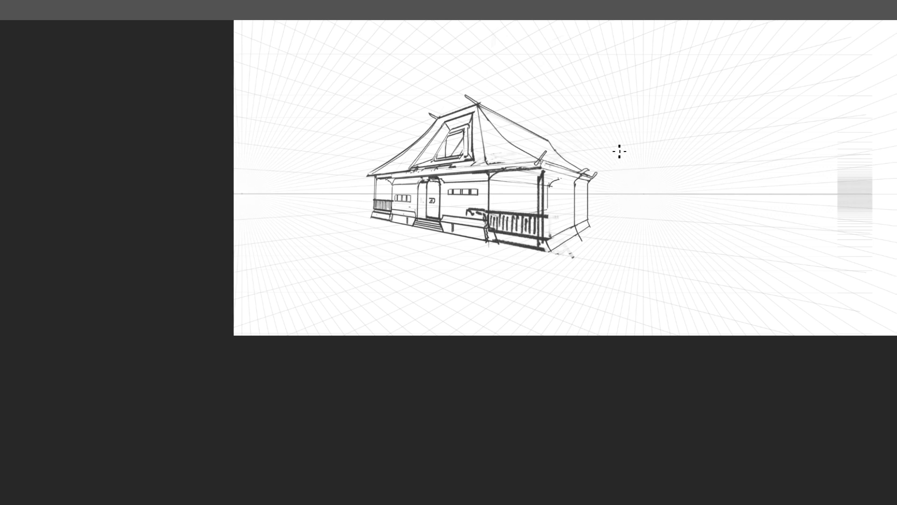
drag(614, 195, 628, 173)
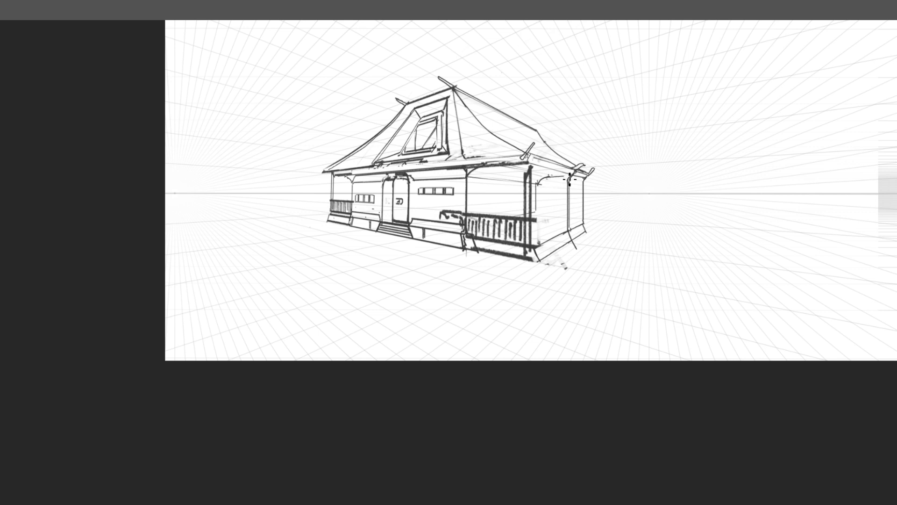
Reinforce the front eave line and refine the porch beam, door frame and entrance threshold
mouse_move(489, 172)
mouse_down()
mouse_move(528, 170)
mouse_move(529, 163)
mouse_up()
drag(335, 176, 354, 182)
drag(389, 185, 389, 221)
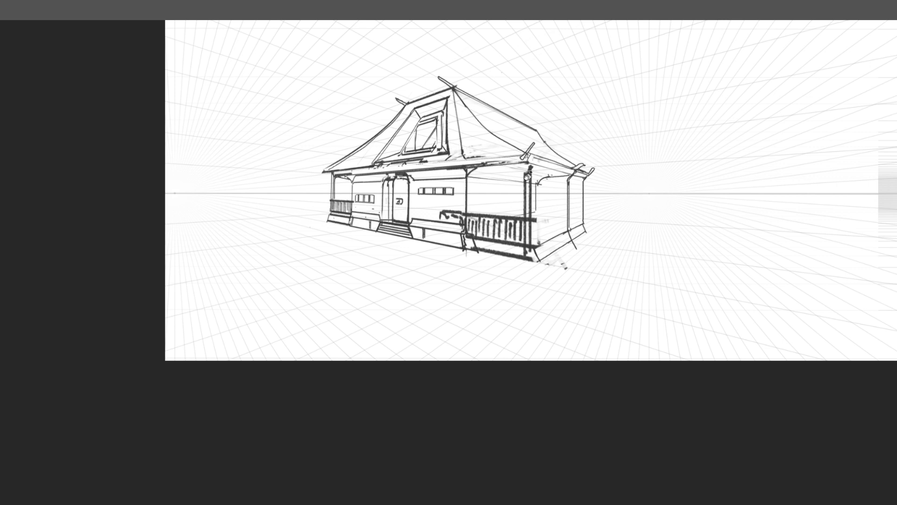
drag(402, 222, 412, 223)
Add a wall edge beside the porch's inner post and draw an arched window behind the near railing
drag(473, 177, 474, 217)
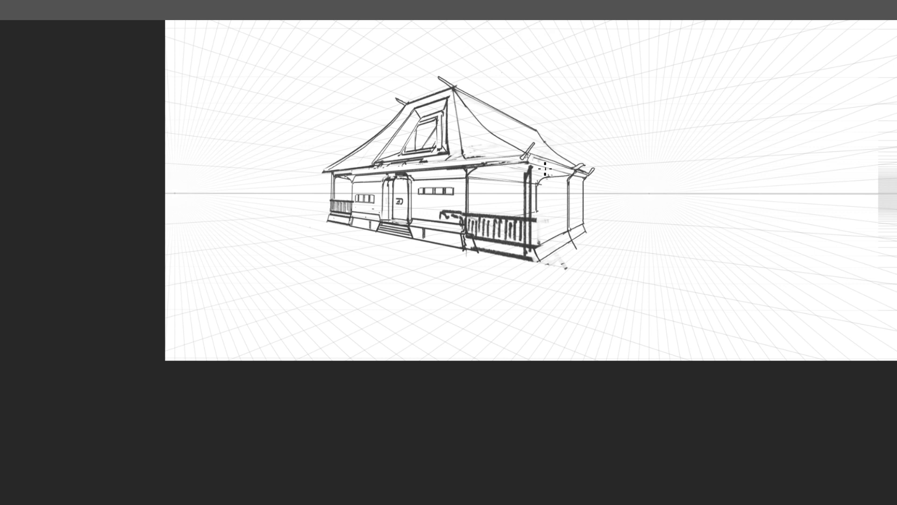
drag(492, 182, 486, 189)
drag(491, 183, 491, 208)
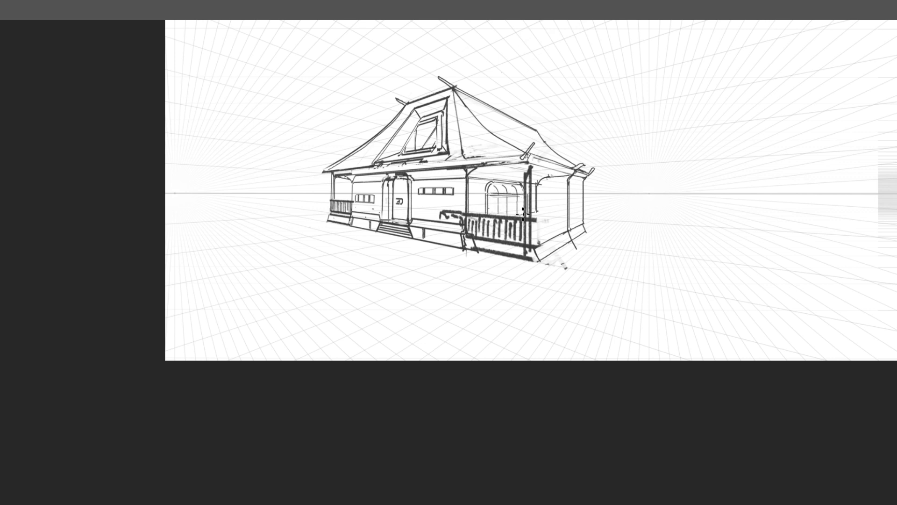
Replace the far side posts with a single post set farther back, and extend the side foundation to it
mouse_move(571, 202)
mouse_down()
mouse_move(571, 230)
mouse_move(574, 182)
mouse_up()
drag(594, 217, 601, 221)
key(ctrl+z)
drag(594, 216, 596, 179)
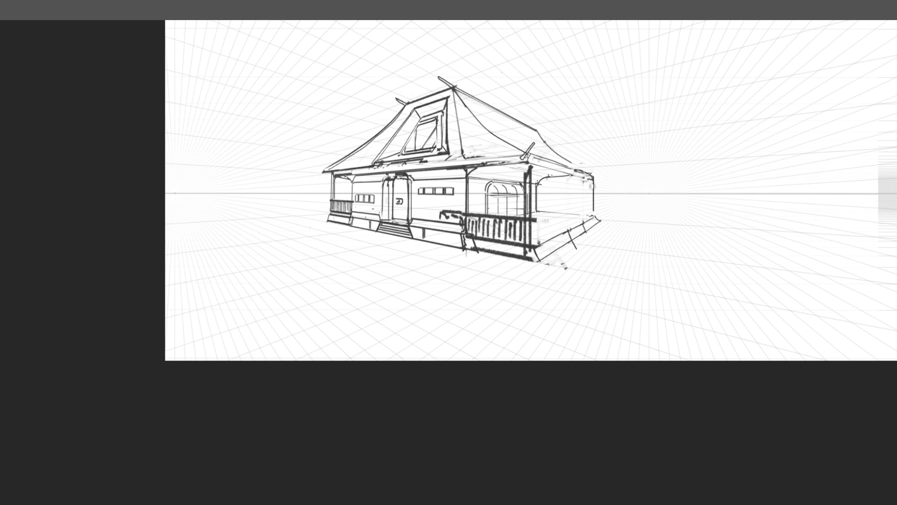
mouse_move(590, 173)
mouse_down()
mouse_move(603, 171)
mouse_move(593, 176)
mouse_up()
Refine the near porch railing, and redraw the near corner post and the front eave line above it
key(r)
mouse_move(657, 195)
mouse_down()
mouse_move(663, 164)
mouse_move(601, 99)
mouse_up()
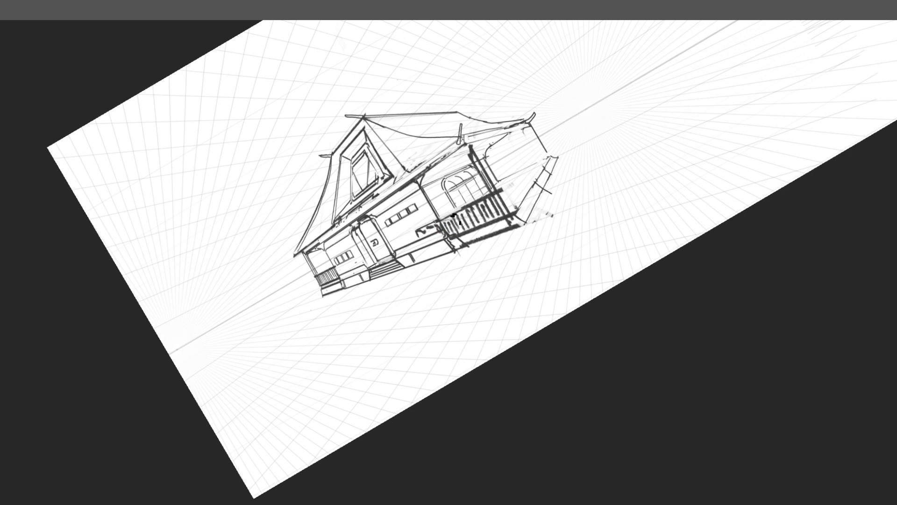
drag(441, 221, 496, 195)
key(r)
mouse_move(525, 158)
mouse_down()
mouse_move(651, 265)
mouse_move(640, 240)
mouse_up()
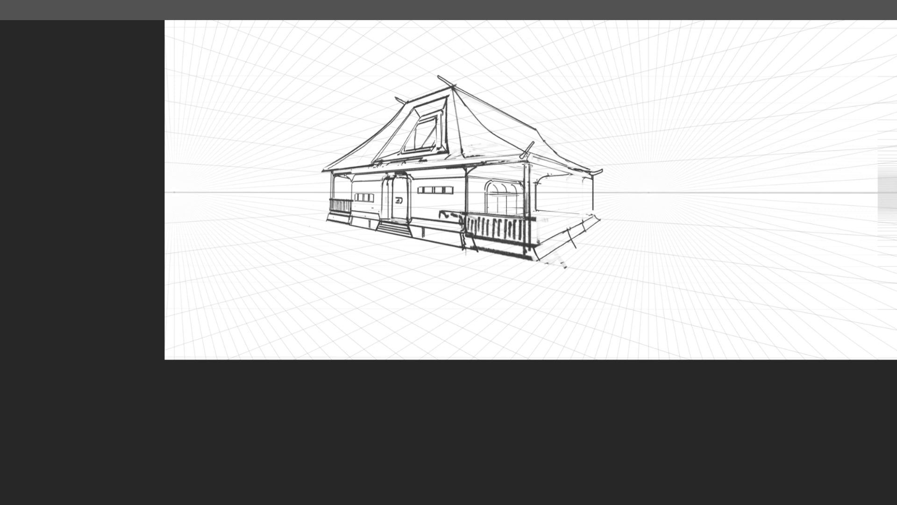
drag(530, 161, 526, 211)
drag(526, 162, 469, 170)
drag(666, 144, 660, 149)
drag(670, 202, 655, 197)
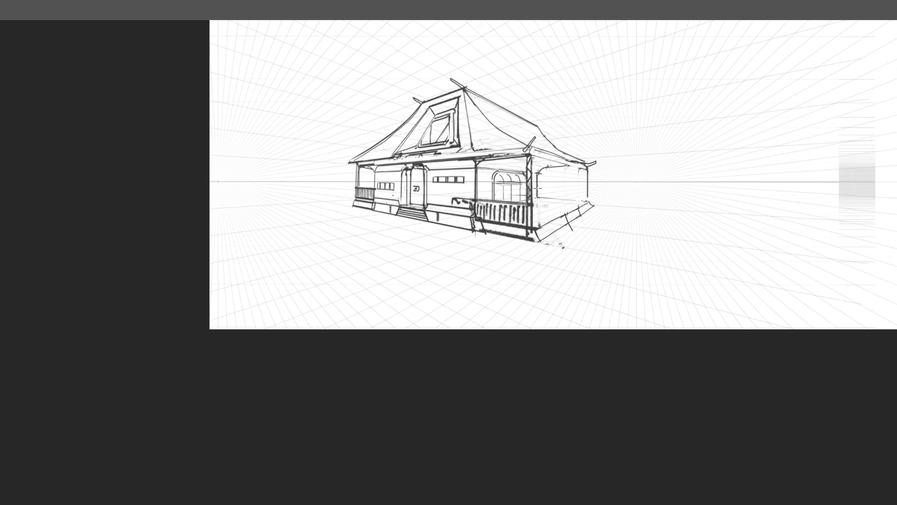
Draw a railing with evenly spaced balusters along the side porch between the near and far posts
mouse_move(588, 188)
mouse_down()
mouse_move(538, 186)
mouse_move(586, 197)
mouse_move(537, 196)
mouse_move(591, 201)
mouse_up()
drag(539, 188, 547, 196)
drag(551, 189, 554, 197)
drag(557, 190, 562, 198)
drag(565, 189, 565, 198)
drag(568, 189, 569, 198)
drag(572, 189, 571, 198)
drag(575, 190, 578, 198)
drag(582, 189, 585, 197)
Replace the side foundation edge with a wider sloping base outline that extends outward from the porch
drag(548, 236, 588, 211)
mouse_move(547, 236)
mouse_down()
mouse_move(564, 251)
mouse_move(550, 240)
mouse_up()
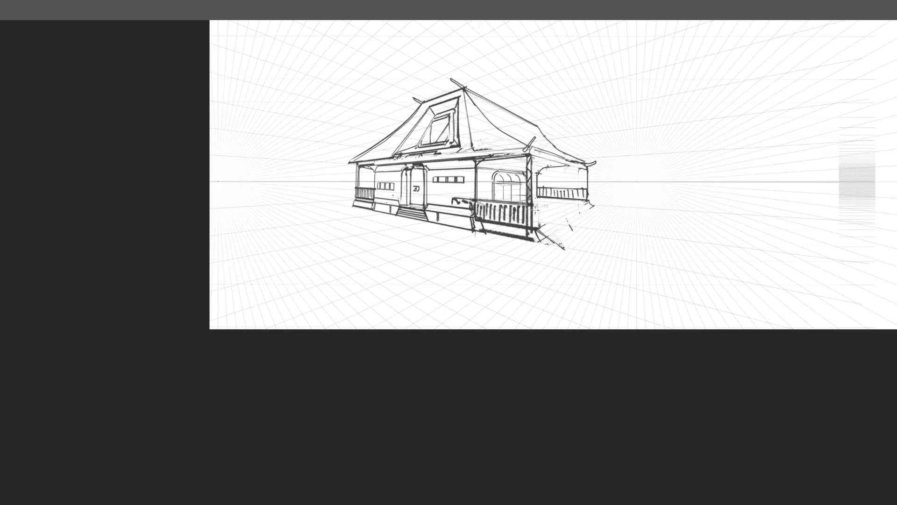
mouse_move(589, 202)
mouse_down()
mouse_move(603, 207)
mouse_move(564, 249)
mouse_up()
mouse_move(594, 200)
mouse_down()
mouse_move(550, 226)
mouse_move(575, 211)
mouse_up()
mouse_move(556, 227)
mouse_down()
mouse_move(582, 230)
mouse_move(586, 220)
mouse_move(579, 224)
mouse_up()
key(ctrl+z)
key(ctrl+z)
drag(580, 228, 588, 222)
key(ctrl+z)
drag(581, 227, 588, 221)
scroll(691, 155, down, 2)
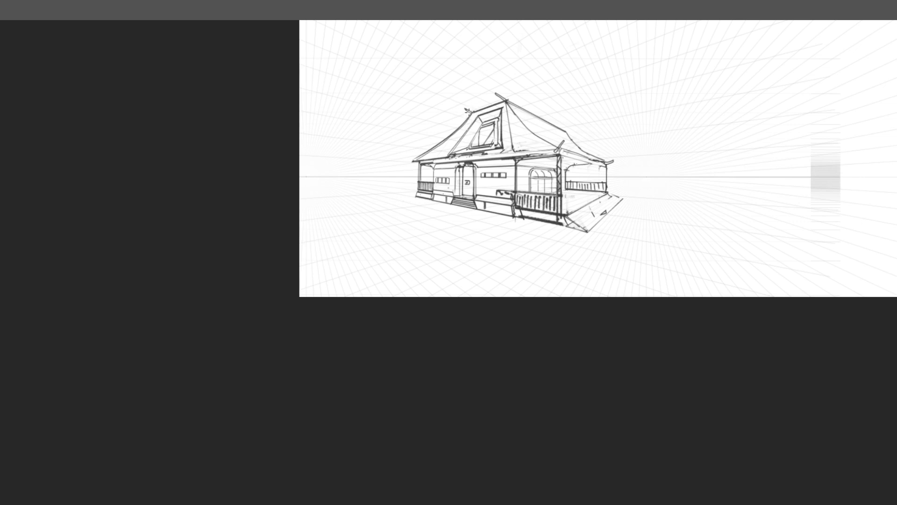
drag(469, 111, 459, 106)
key(ctrl+z)
mouse_move(459, 105)
mouse_down()
mouse_move(489, 88)
mouse_move(499, 95)
mouse_move(465, 116)
mouse_move(468, 134)
mouse_up()
key(ctrl+z)
mouse_move(492, 89)
mouse_down()
mouse_move(501, 127)
mouse_move(467, 106)
mouse_move(493, 90)
mouse_move(460, 105)
mouse_move(495, 92)
mouse_up()
key(ctrl+z)
Draw a projecting gable above the roof's front dormer and touch up the beam end at the near eave corner
mouse_move(462, 108)
mouse_down()
mouse_move(468, 134)
mouse_move(473, 115)
mouse_move(475, 121)
mouse_up()
drag(500, 110, 503, 130)
key(ctrl+z)
mouse_move(494, 93)
mouse_down()
mouse_move(503, 129)
mouse_move(502, 97)
mouse_up()
drag(564, 140, 575, 136)
mouse_move(662, 208)
mouse_down()
mouse_move(649, 196)
mouse_move(665, 205)
mouse_up()
Hide the perspective grid, and resize and reposition the finished house drawing with Free Transform
click(48, 89)
key(ctrl+t)
drag(627, 27, 692, 9)
drag(611, 357, 596, 248)
drag(622, 372, 596, 252)
drag(652, 120, 498, 298)
key(ctrl+z)
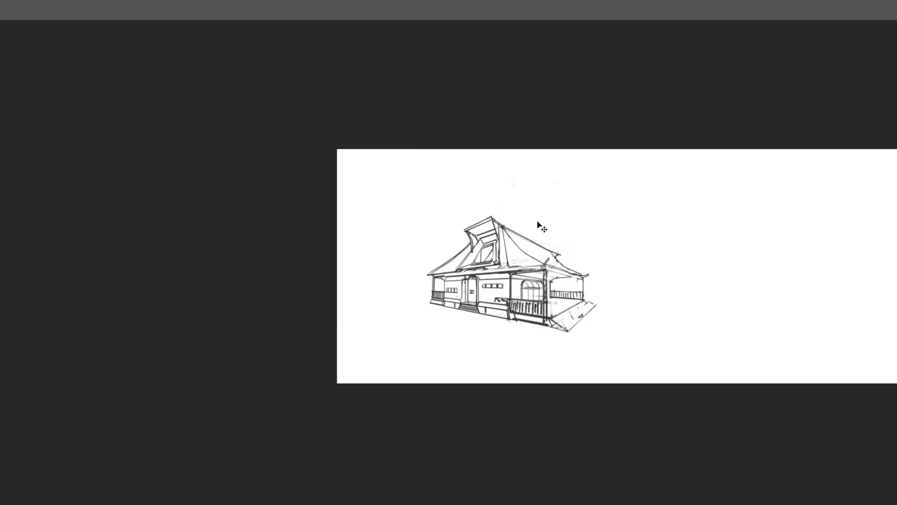
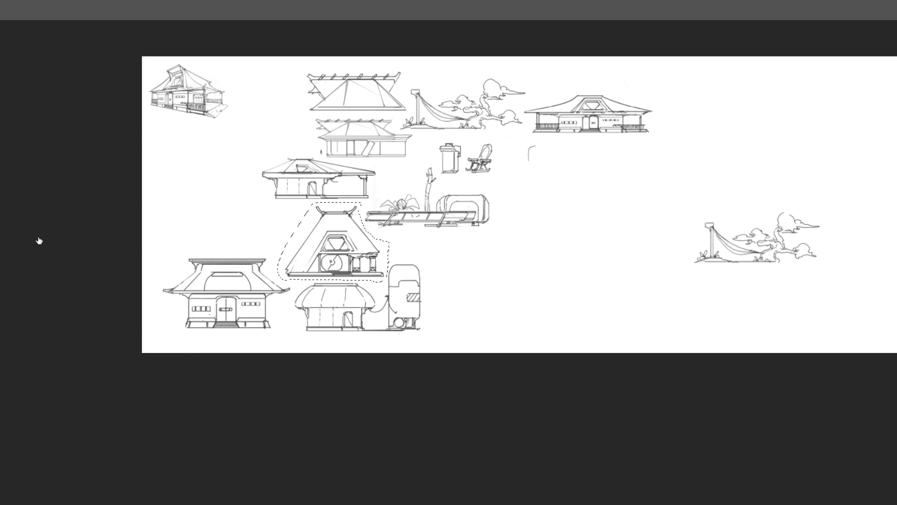
Move the A-frame hut into the empty area of the sheet and place a copy of the tall rounded tank beside it
mouse_move(352, 270)
mouse_down()
mouse_move(352, 243)
mouse_move(587, 239)
mouse_move(592, 289)
mouse_up()
key(ctrl+d)
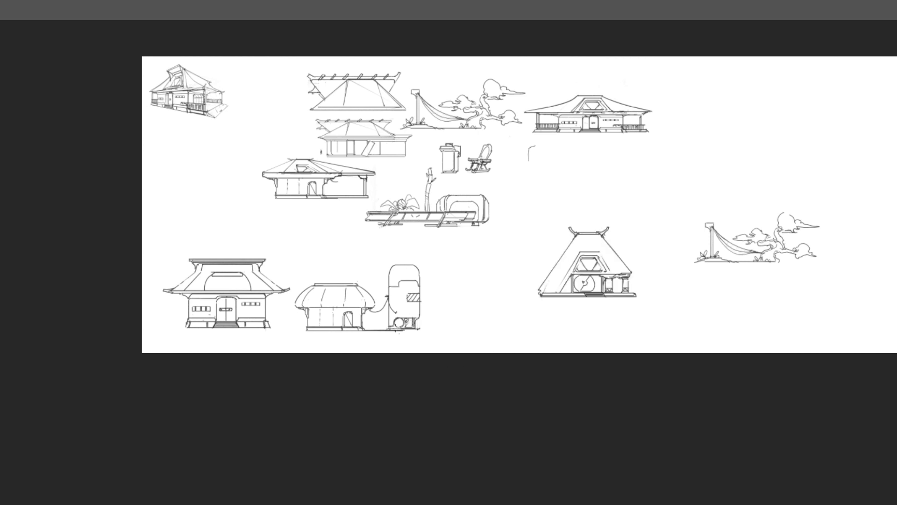
drag(383, 332, 430, 255)
key(v)
mouse_move(413, 312)
mouse_down()
mouse_move(615, 261)
mouse_move(666, 275)
mouse_move(659, 278)
mouse_up()
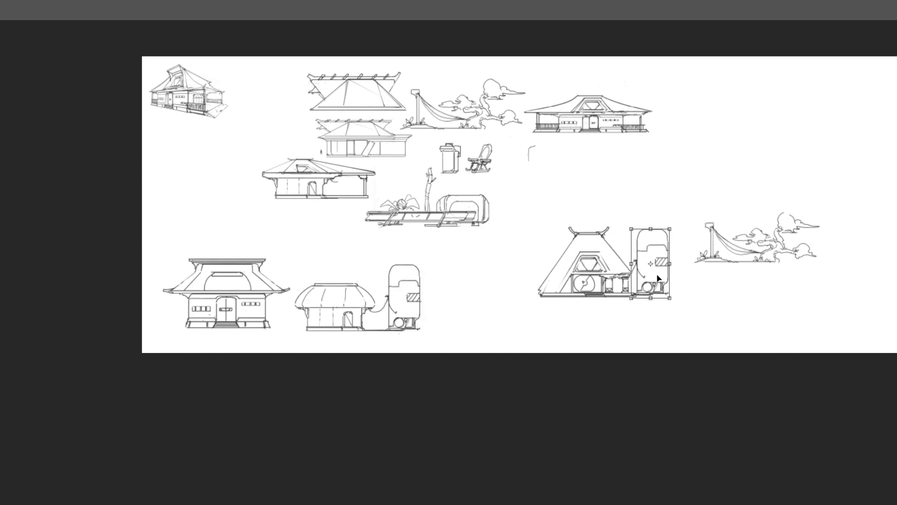
key(ctrl+d)
Nudge the tank copy down so its base lines up with the A-frame hut's platform, and deselect it
scroll(645, 296, up, 2)
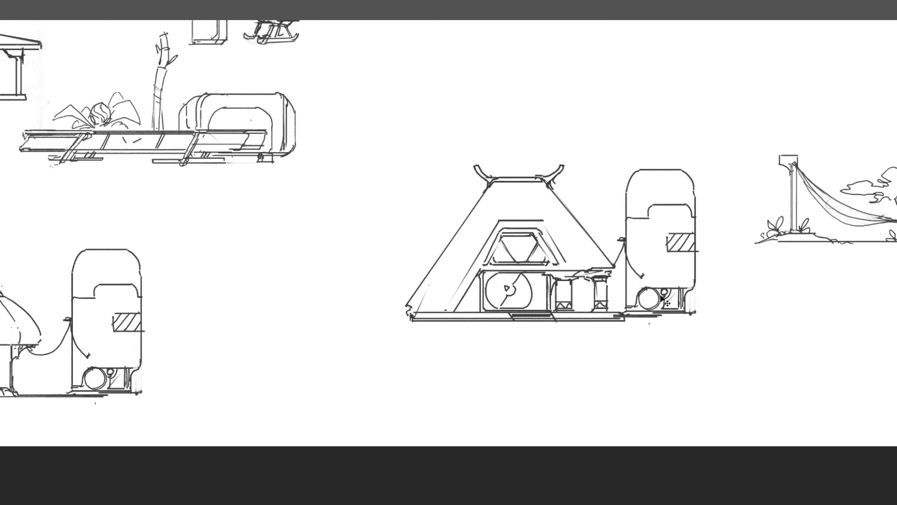
drag(642, 313, 640, 319)
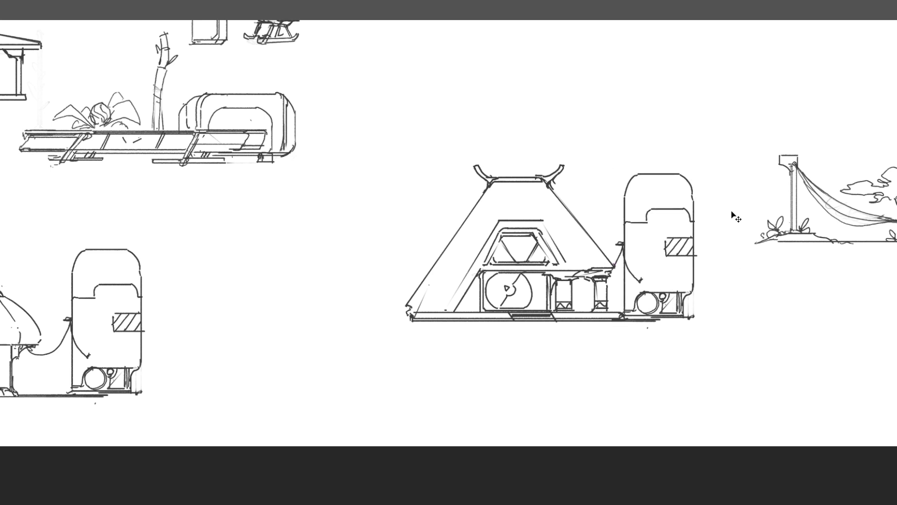
scroll(719, 212, down, 2)
drag(676, 251, 620, 297)
scroll(542, 323, down, 2)
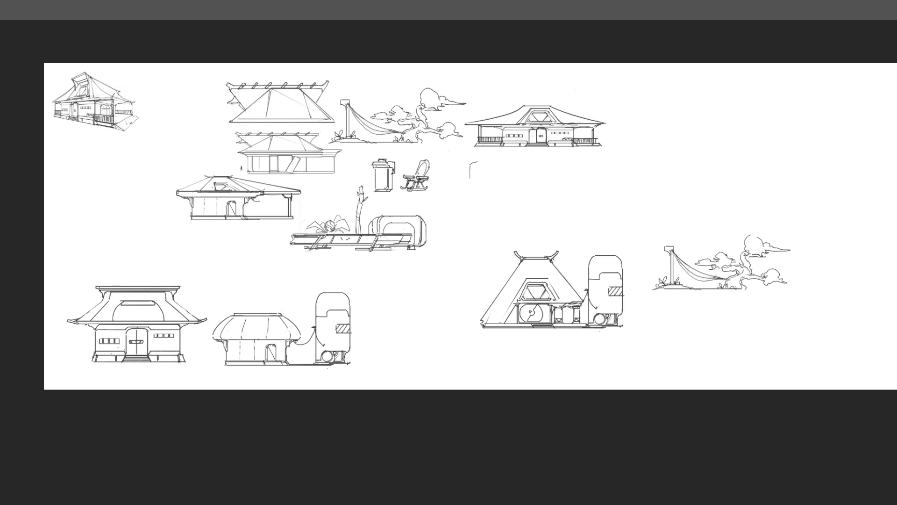
drag(499, 303, 500, 296)
key(ctrl+z)
mouse_move(598, 297)
mouse_down()
mouse_move(472, 268)
mouse_move(607, 304)
mouse_up()
key(ctrl+d)
Hide the layer holding the other building and prop drawings
click(43, 200)
click(43, 199)
mouse_move(467, 314)
mouse_down()
mouse_move(632, 346)
mouse_move(410, 314)
mouse_up()
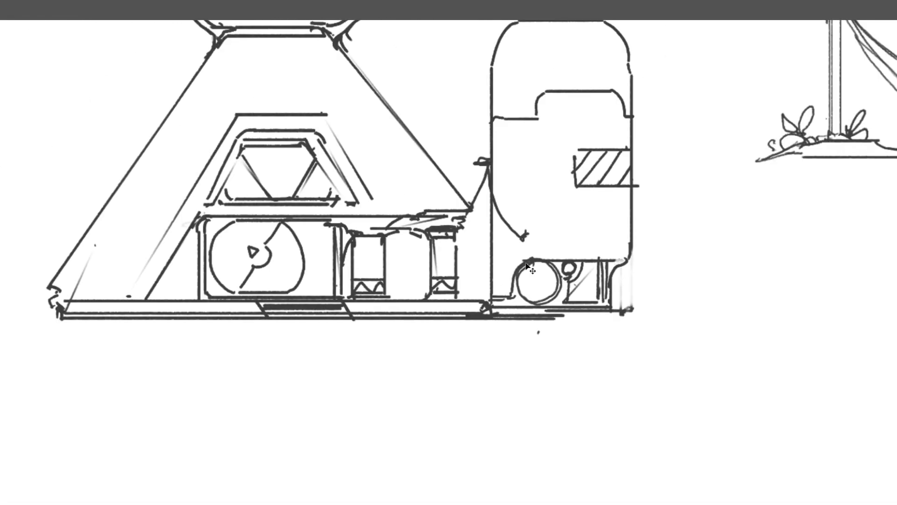
drag(504, 217, 487, 227)
key(ctrl+t)
drag(552, 243, 482, 283)
key(Return)
drag(581, 234, 610, 213)
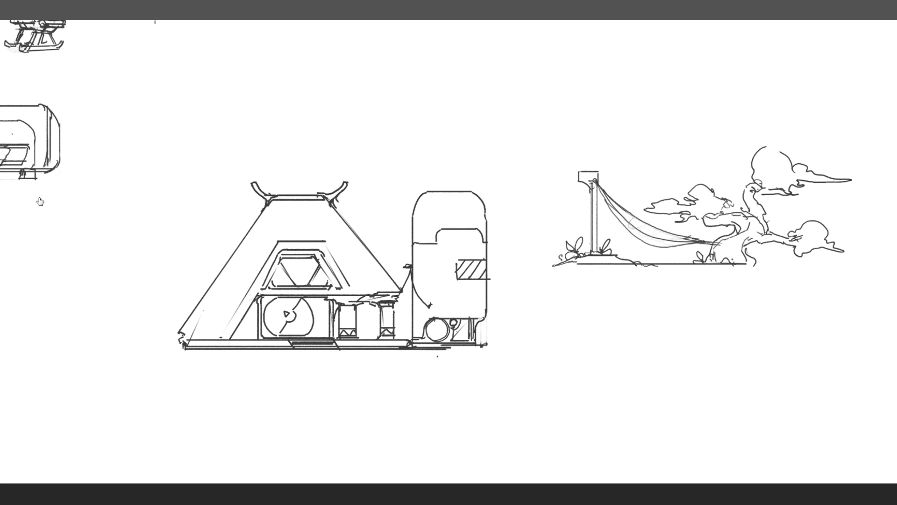
click(43, 256)
drag(415, 209, 367, 225)
mouse_move(387, 193)
mouse_down()
mouse_move(375, 229)
mouse_move(408, 255)
mouse_up()
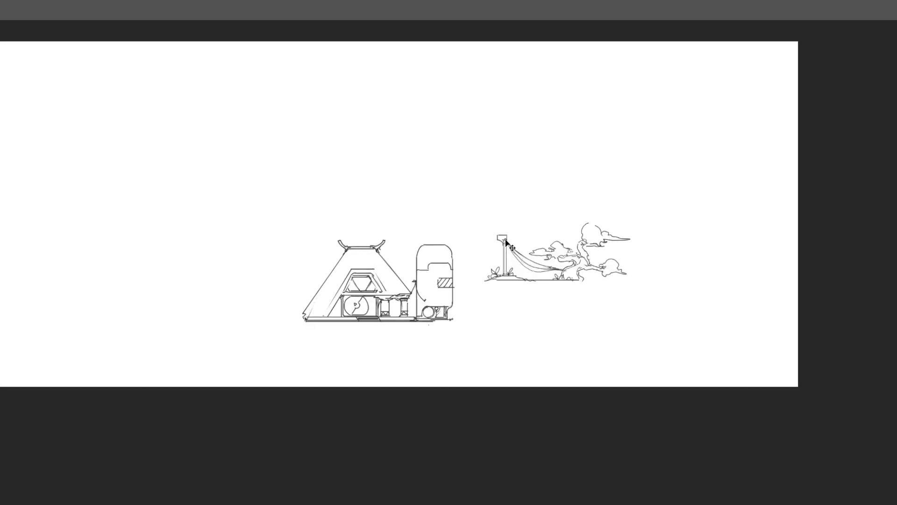
Move the hammock-and-tree sketch to the upper-left corner of the canvas
key(ctrl+t)
mouse_move(571, 227)
mouse_down()
mouse_move(239, 167)
mouse_move(183, 116)
mouse_up()
drag(243, 161, 349, 158)
drag(320, 120, 233, 103)
mouse_move(259, 139)
mouse_down()
mouse_move(348, 133)
mouse_move(280, 116)
mouse_up()
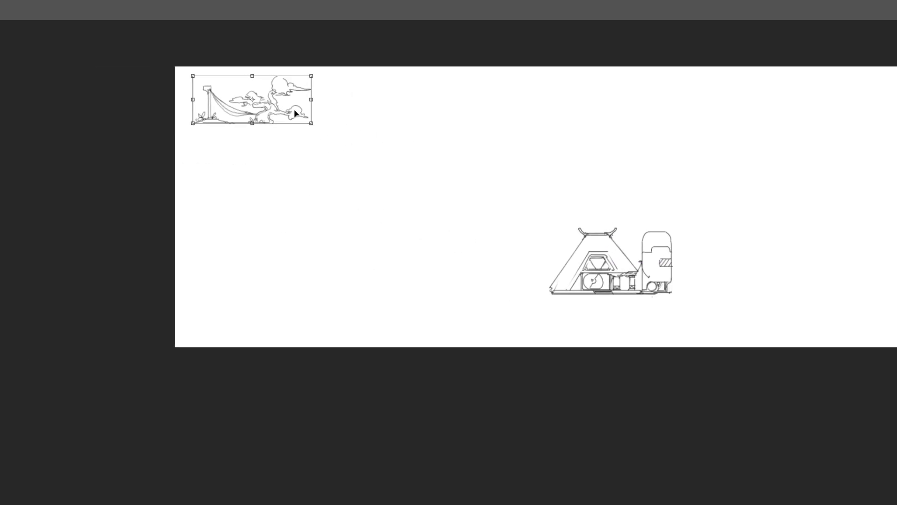
key(Return)
Show the two-point perspective grid again
click(48, 92)
drag(542, 201, 427, 197)
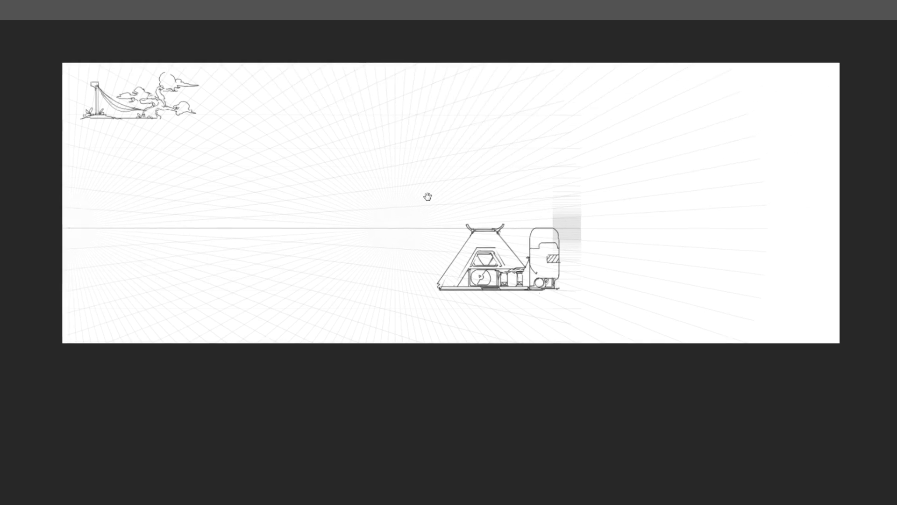
mouse_move(530, 260)
mouse_down()
mouse_move(376, 200)
mouse_move(325, 211)
mouse_move(320, 224)
mouse_up()
drag(351, 192, 351, 166)
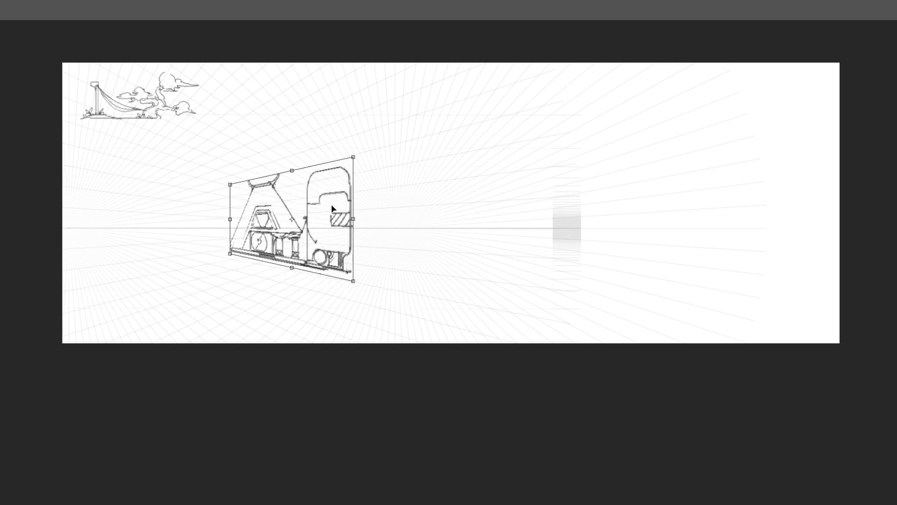
key(Escape)
Flip the A-frame hut and tank horizontally, move them onto the grid and distort them to follow its perspective lines
key(ctrl+t)
click(569, 389)
mouse_move(527, 281)
mouse_down()
mouse_move(394, 269)
mouse_move(321, 251)
mouse_up()
drag(357, 195, 355, 167)
mouse_move(341, 239)
mouse_down()
mouse_move(340, 221)
mouse_move(339, 235)
mouse_up()
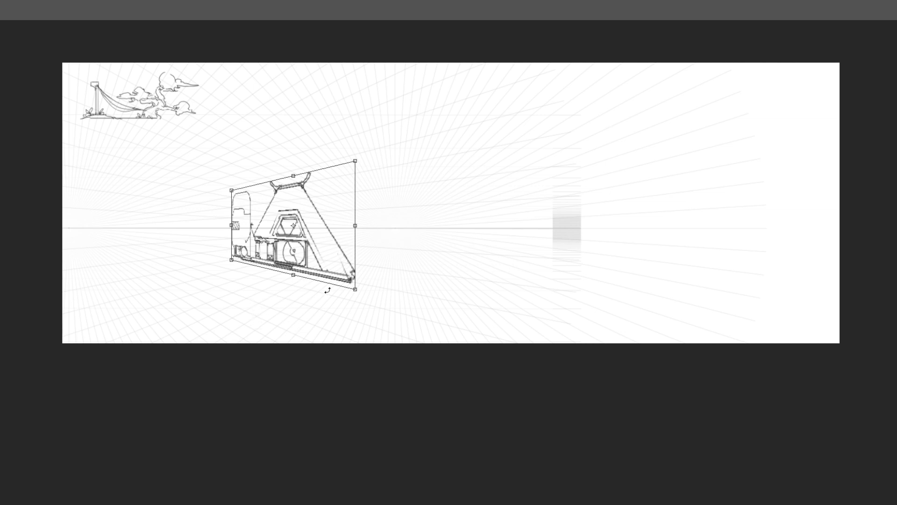
drag(356, 289, 355, 287)
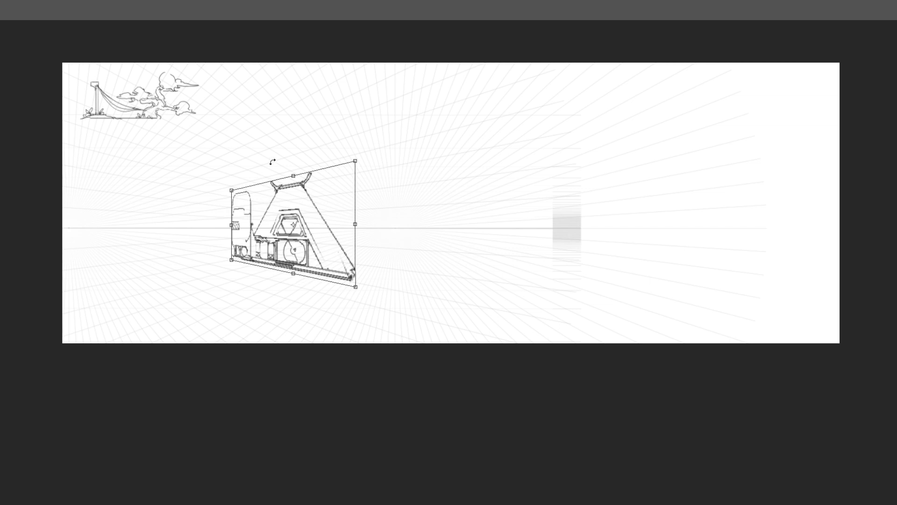
Refine the distortion of the A-frame hut and tank so their edges converge along the perspective grid lines
drag(294, 176, 293, 169)
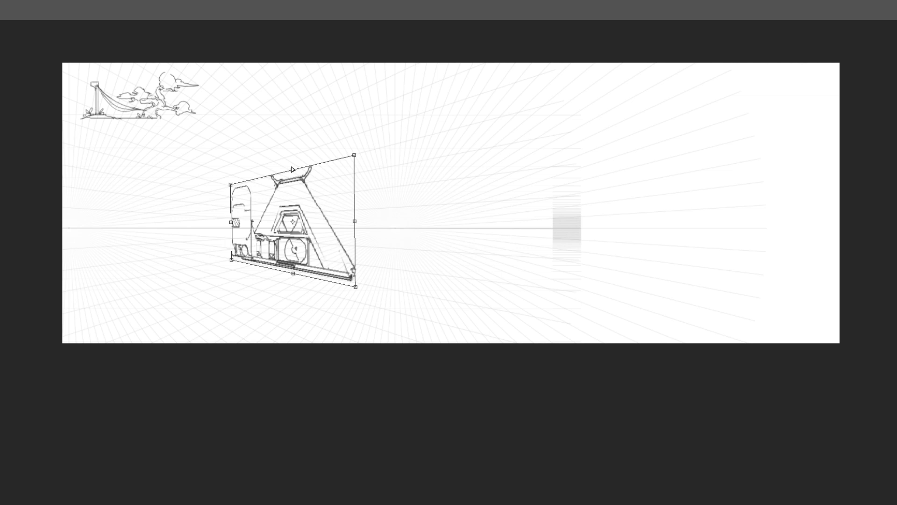
drag(353, 159, 355, 156)
drag(230, 185, 232, 188)
drag(290, 178, 305, 172)
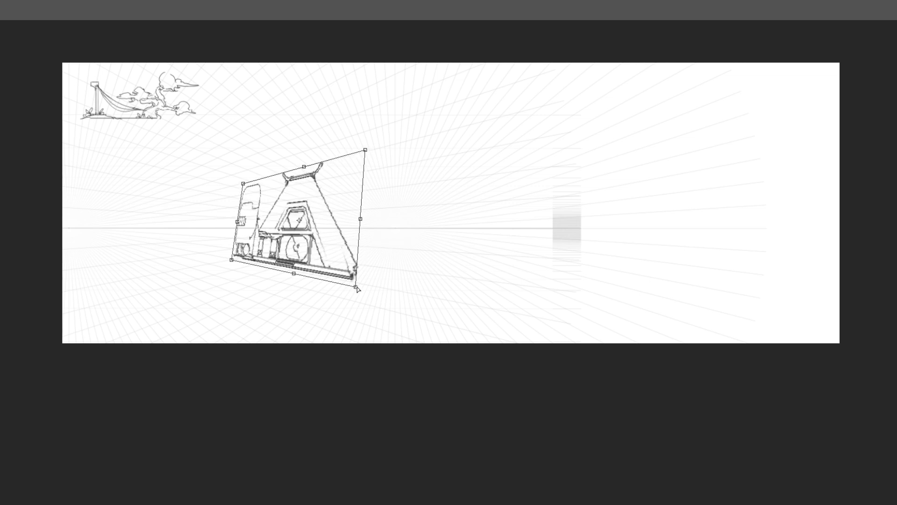
drag(357, 288, 355, 290)
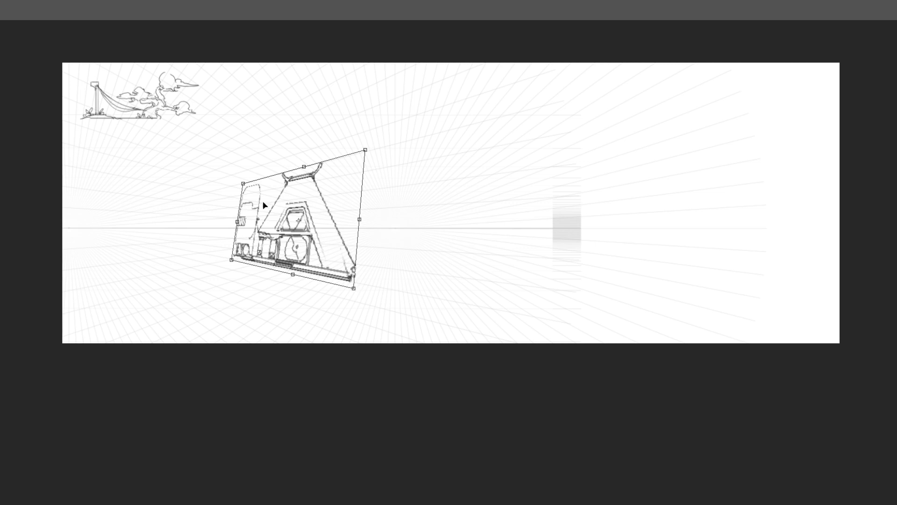
mouse_move(244, 184)
mouse_down()
mouse_move(224, 179)
mouse_move(232, 186)
mouse_up()
key(Return)
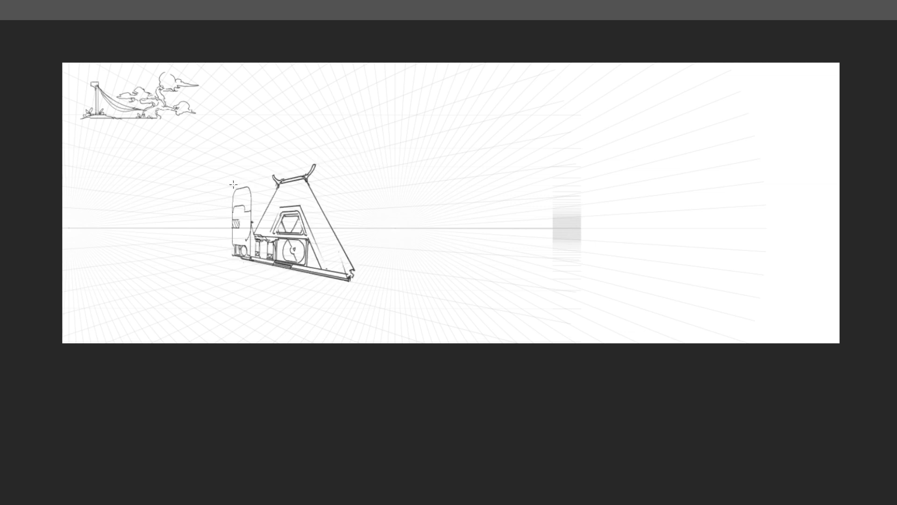
Enlarge the hut and tank drawing and distort its corners so the base line recedes more steeply in perspective
scroll(529, 128, down, 3)
scroll(499, 132, up, 5)
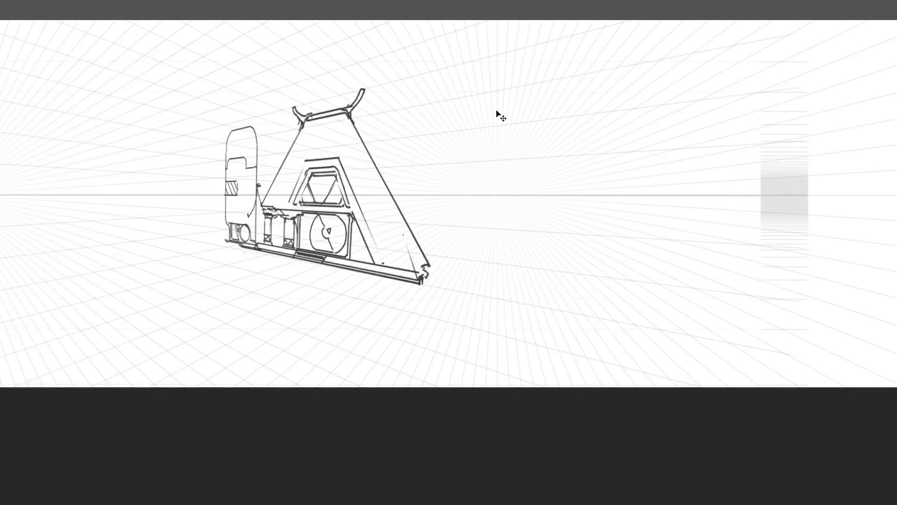
scroll(478, 151, down, 2)
key(ctrl+t)
mouse_move(445, 100)
mouse_down()
mouse_move(493, 69)
mouse_move(483, 68)
mouse_up()
drag(246, 295, 247, 288)
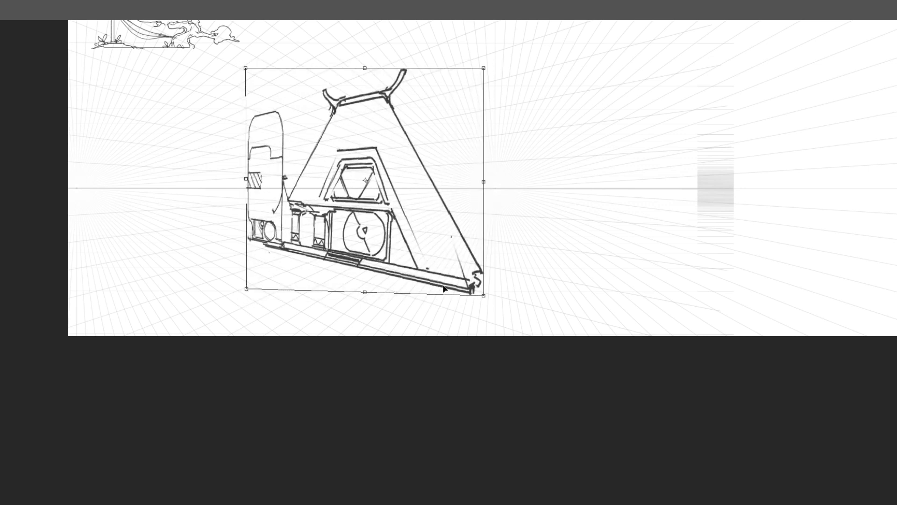
drag(485, 298, 477, 317)
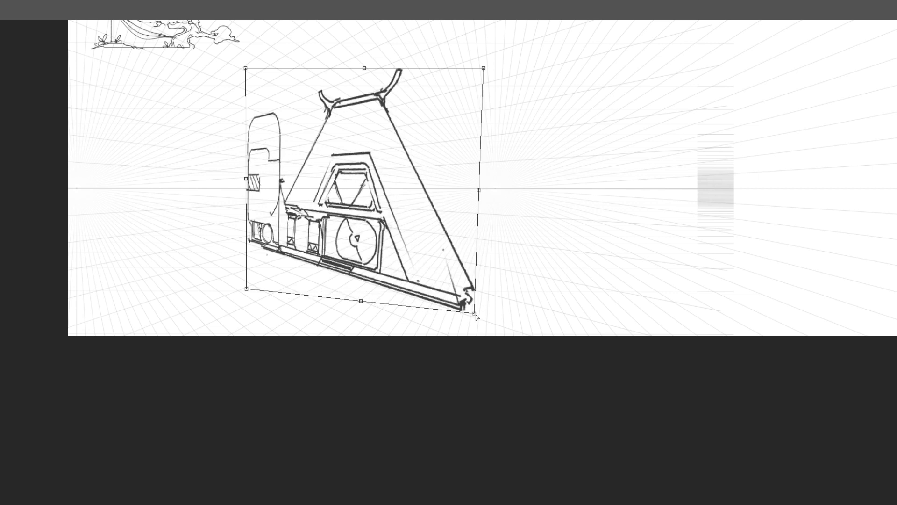
drag(246, 70, 245, 72)
drag(489, 74, 489, 62)
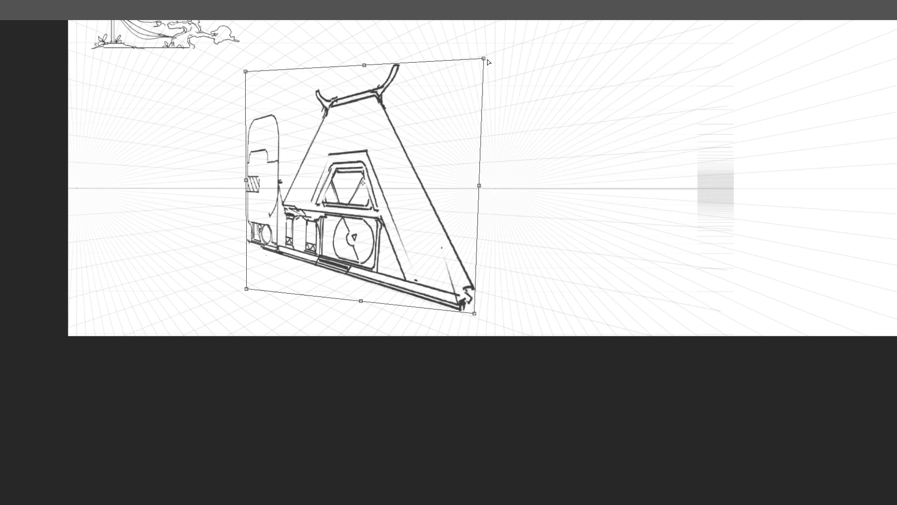
drag(248, 71, 250, 73)
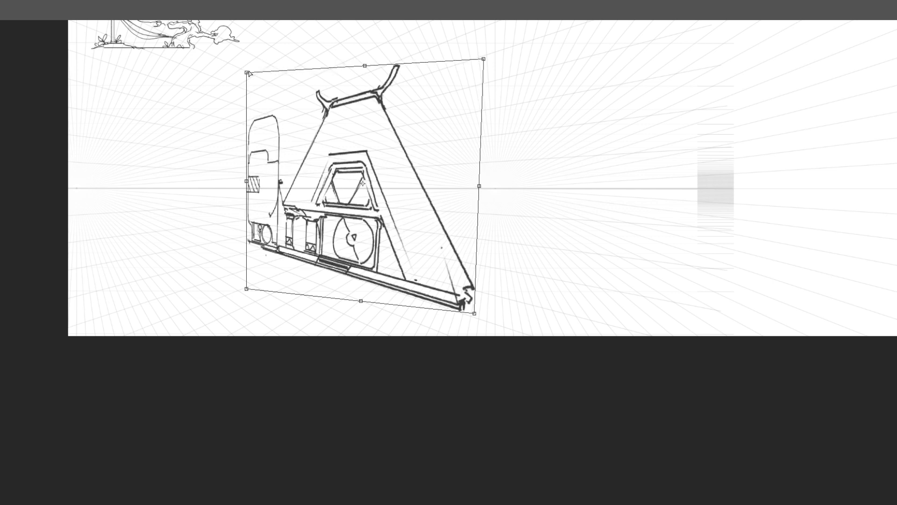
key(Return)
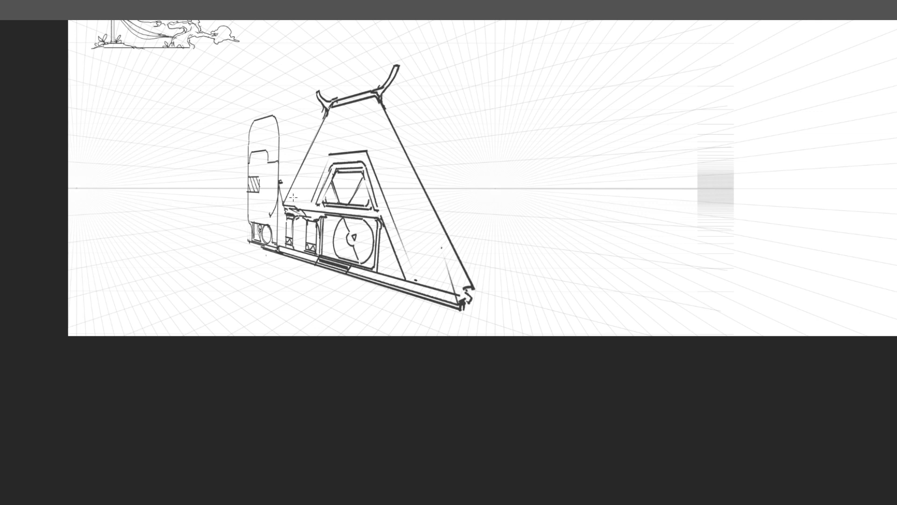
Select the hut's outer roof frame with its horned ridge and skew it backward behind the front window section
mouse_move(286, 206)
mouse_down()
mouse_move(299, 94)
mouse_move(377, 31)
mouse_move(483, 142)
mouse_move(462, 208)
mouse_move(475, 237)
mouse_move(476, 296)
mouse_move(449, 278)
mouse_move(406, 199)
mouse_move(350, 129)
mouse_move(313, 157)
mouse_up()
key(ctrl+t)
drag(393, 30, 443, 39)
drag(429, 190, 409, 191)
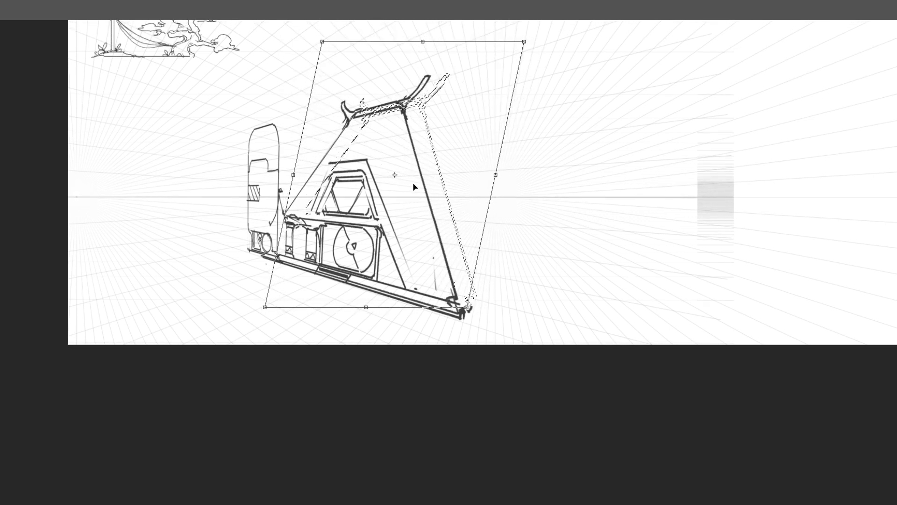
key(Return)
key(ctrl+d)
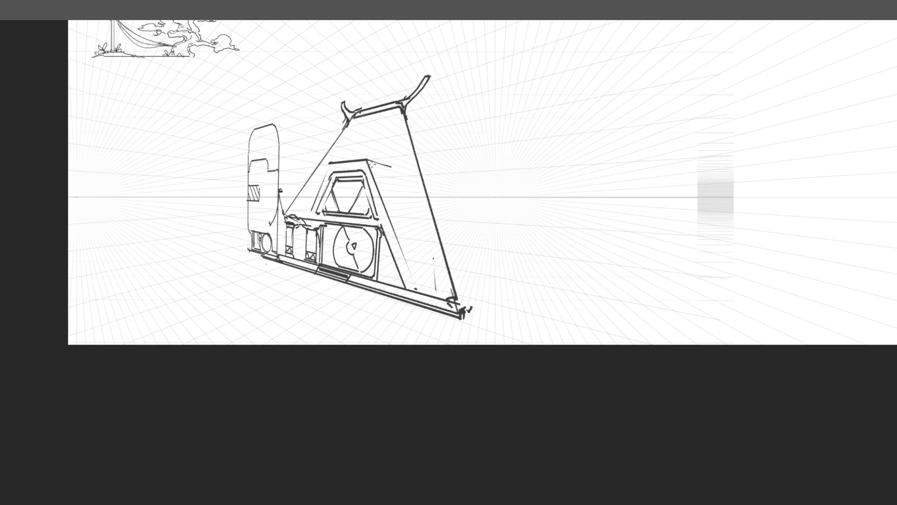
Draw the receding side face of the protruding front window section and add depth to the porch posts
drag(417, 286, 399, 204)
drag(388, 167, 411, 243)
mouse_move(430, 289)
mouse_down()
mouse_move(459, 303)
mouse_move(421, 287)
mouse_move(453, 288)
mouse_up()
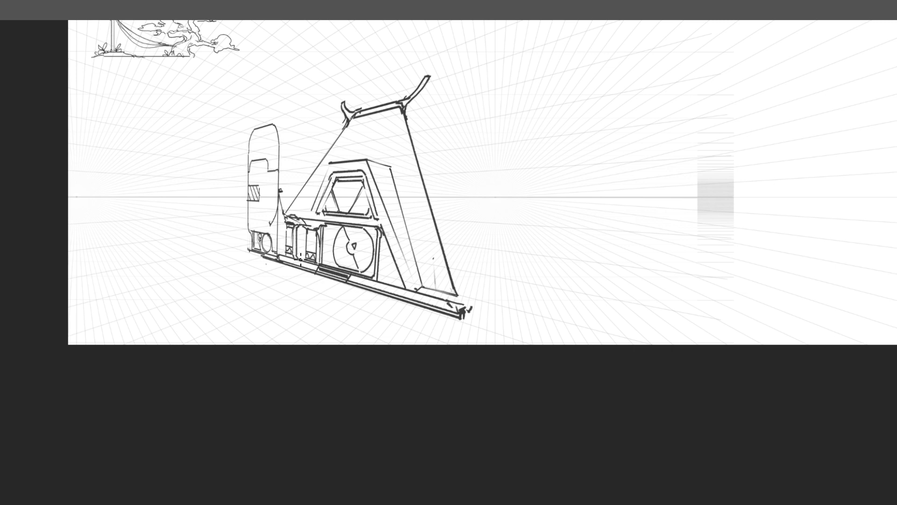
mouse_move(286, 234)
mouse_down()
mouse_move(291, 257)
mouse_move(295, 227)
mouse_move(282, 181)
mouse_move(294, 253)
mouse_up()
drag(301, 257, 308, 253)
Draw the hut's receding side with the ridge line, the far roof slope, the lower edge and a rear horn ornament
drag(487, 228, 475, 260)
drag(459, 294, 474, 255)
drag(427, 124, 467, 194)
mouse_move(488, 224)
mouse_down()
mouse_move(427, 125)
mouse_move(436, 135)
mouse_move(406, 110)
mouse_move(436, 134)
mouse_move(447, 126)
mouse_up()
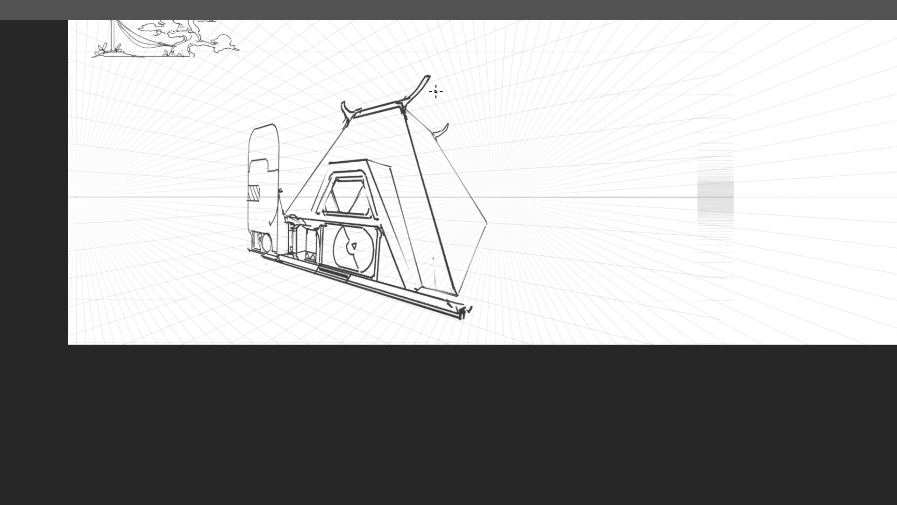
drag(489, 218, 439, 140)
key(ctrl+z)
drag(487, 223, 454, 170)
drag(408, 108, 437, 136)
drag(463, 291, 488, 222)
key(b)
drag(463, 282, 470, 263)
drag(438, 182, 469, 260)
mouse_move(435, 178)
mouse_down()
mouse_move(468, 190)
mouse_move(487, 227)
mouse_move(463, 190)
mouse_up()
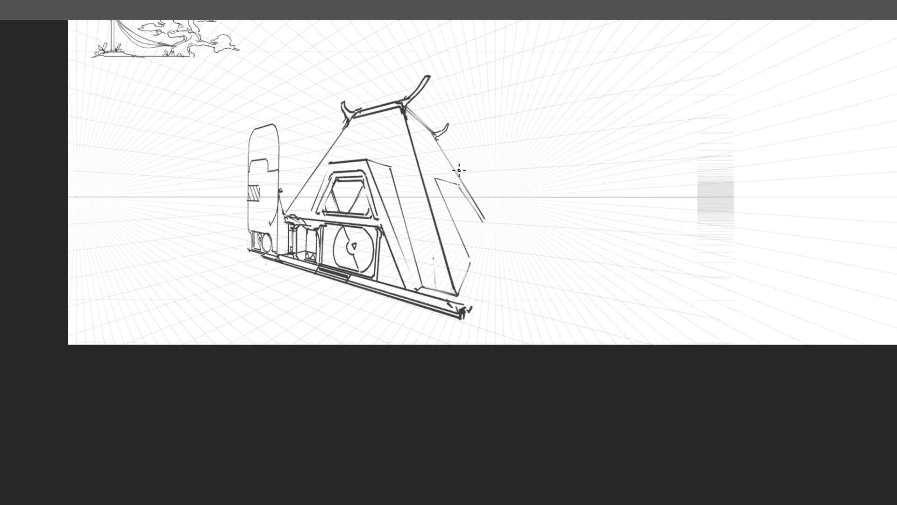
key(e)
mouse_move(442, 172)
mouse_down()
mouse_move(479, 275)
mouse_move(489, 250)
mouse_move(452, 267)
mouse_move(460, 304)
mouse_up()
Redraw the hut's inner side-roof edge closer to the front corner and strengthen the far roof slope
key(b)
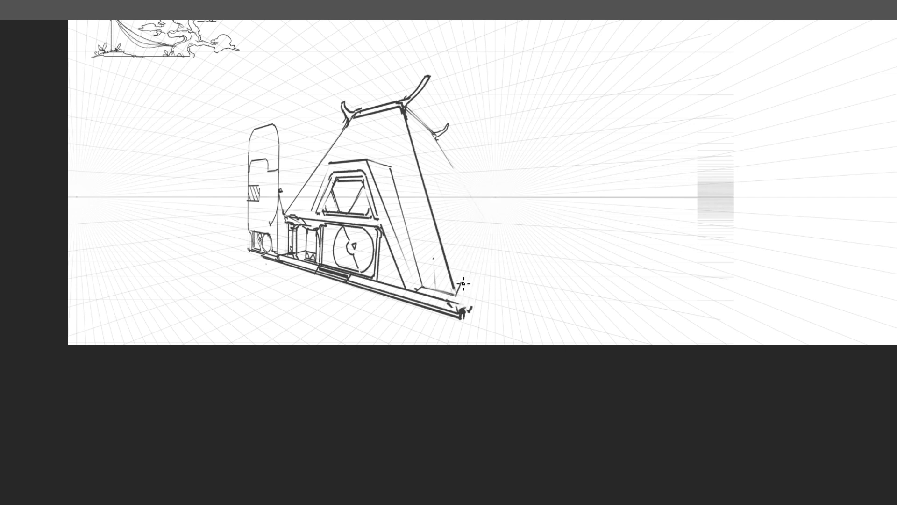
drag(437, 153, 450, 239)
drag(445, 199, 461, 280)
mouse_move(487, 229)
mouse_down()
mouse_move(457, 176)
mouse_move(484, 227)
mouse_up()
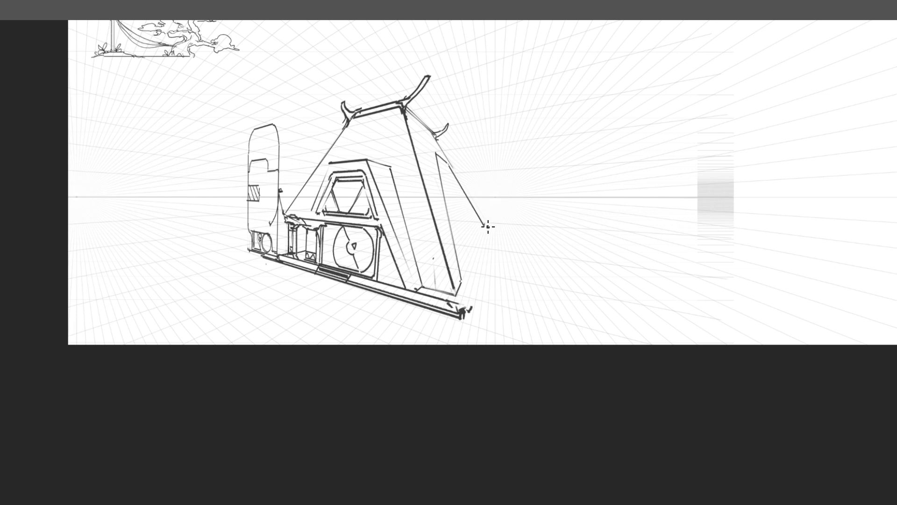
mouse_move(441, 138)
mouse_down()
mouse_move(488, 224)
mouse_move(458, 172)
mouse_up()
drag(485, 232, 447, 164)
Sketch an arched doorway, window details and the rear wall edge on the hut's side
drag(447, 212, 450, 192)
key(ctrl+z)
key(ctrl+z)
drag(452, 230, 455, 202)
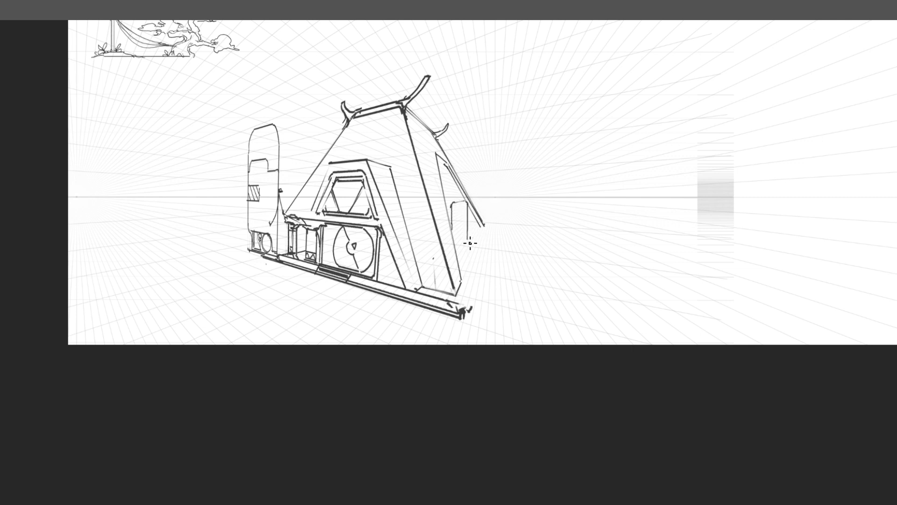
drag(459, 259, 467, 242)
drag(458, 234, 460, 206)
mouse_move(446, 167)
mouse_down()
mouse_move(453, 179)
mouse_move(447, 174)
mouse_up()
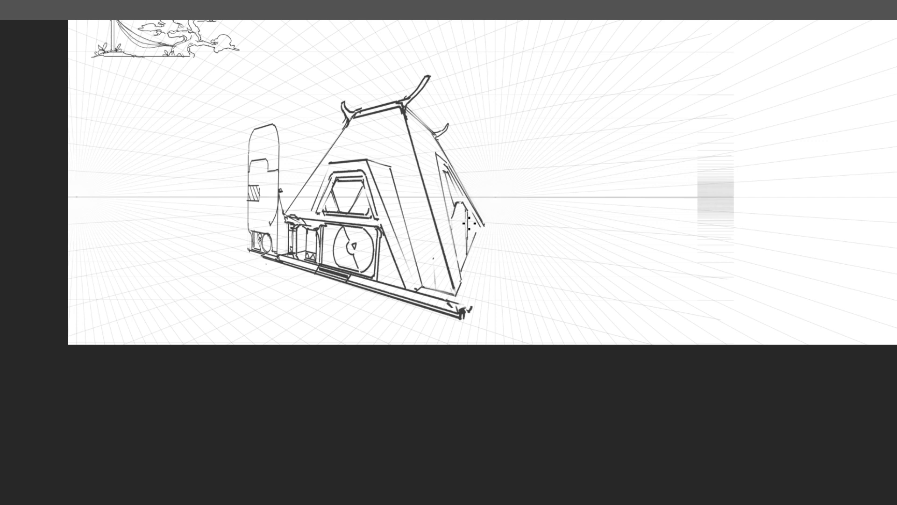
drag(468, 210, 468, 247)
drag(468, 214, 468, 253)
mouse_move(470, 240)
mouse_down()
mouse_move(465, 220)
mouse_move(467, 254)
mouse_up()
drag(469, 218, 479, 227)
Add depth to the post beside the fan box and redraw the tank's hut-facing contour as a wider rounded side
drag(328, 227, 328, 263)
key(e)
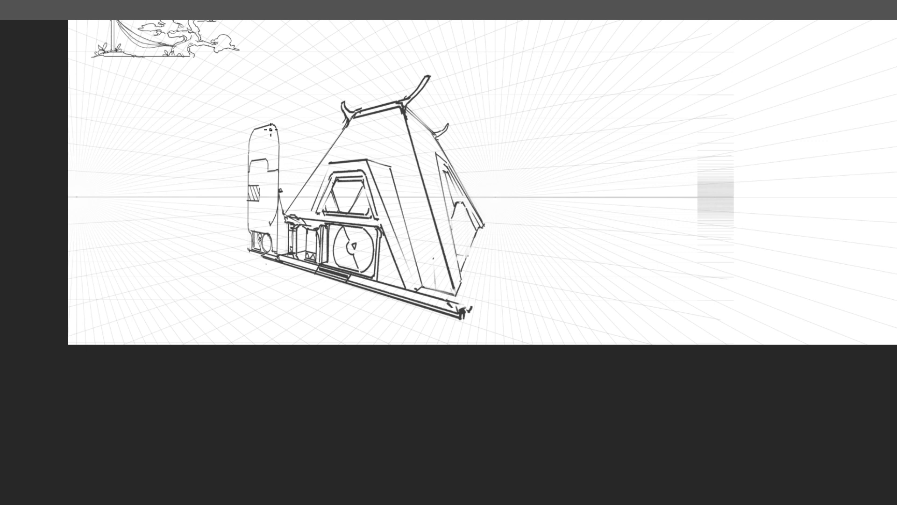
mouse_move(275, 125)
mouse_down()
mouse_move(258, 134)
mouse_move(287, 134)
mouse_move(278, 122)
mouse_move(295, 178)
mouse_move(297, 216)
mouse_move(278, 225)
mouse_up()
key(b)
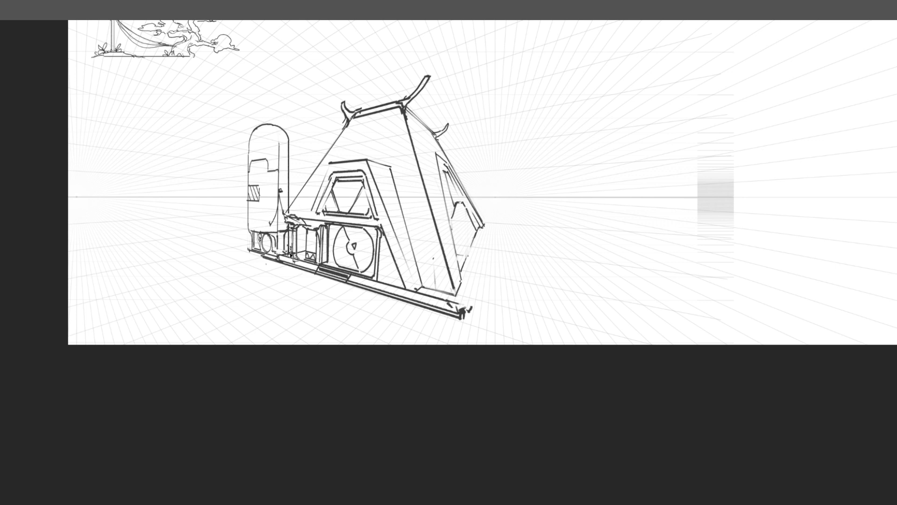
Select the tank with its base and move it away from the hut along the ground line
mouse_move(276, 258)
mouse_down()
mouse_move(196, 206)
mouse_move(285, 102)
mouse_move(302, 178)
mouse_move(287, 211)
mouse_move(295, 230)
mouse_move(284, 251)
mouse_move(244, 222)
mouse_move(256, 234)
mouse_move(248, 224)
mouse_up()
key(ctrl+t)
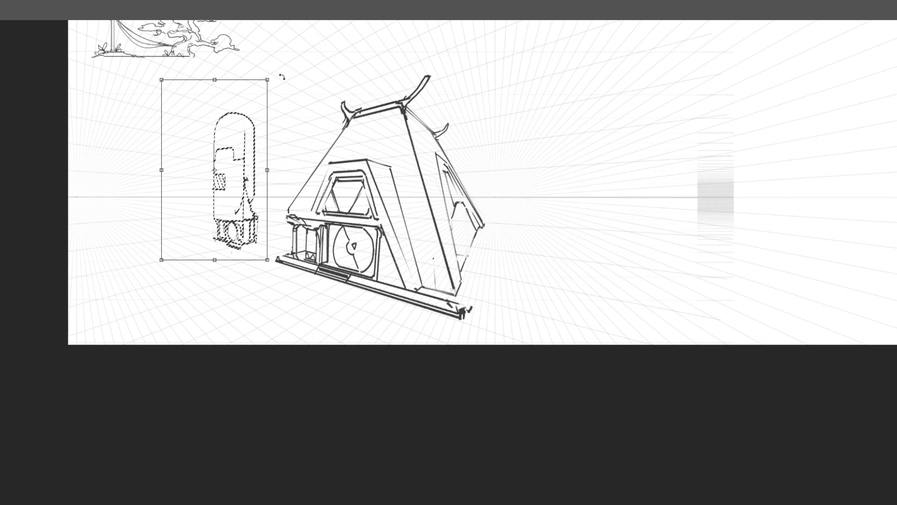
key(Return)
key(ctrl+d)
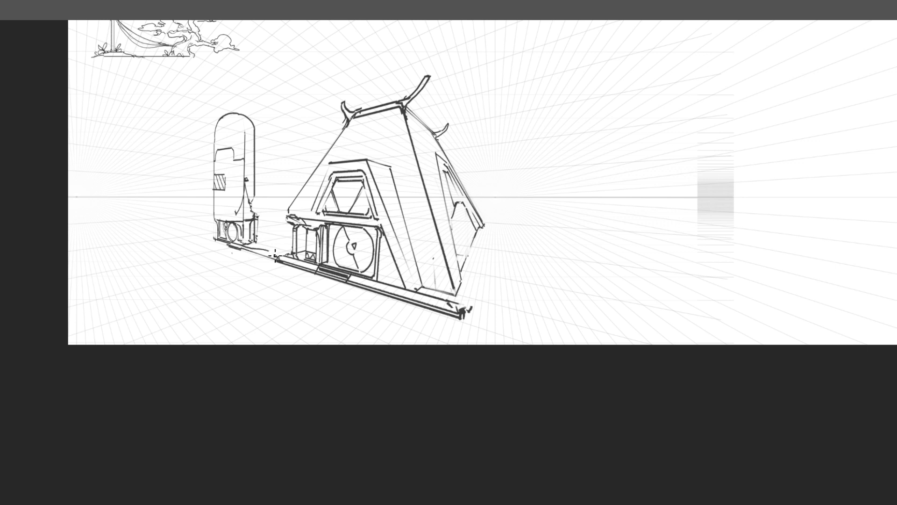
Draw base lines joining the moved tank to the hut's platform and thicken the tank's side contour
drag(288, 263, 245, 250)
drag(259, 240, 297, 251)
mouse_move(259, 240)
mouse_down()
mouse_move(261, 126)
mouse_move(241, 108)
mouse_move(264, 136)
mouse_move(235, 122)
mouse_move(267, 145)
mouse_move(257, 119)
mouse_move(242, 117)
mouse_move(262, 140)
mouse_move(244, 118)
mouse_move(262, 142)
mouse_up()
key(ctrl+z)
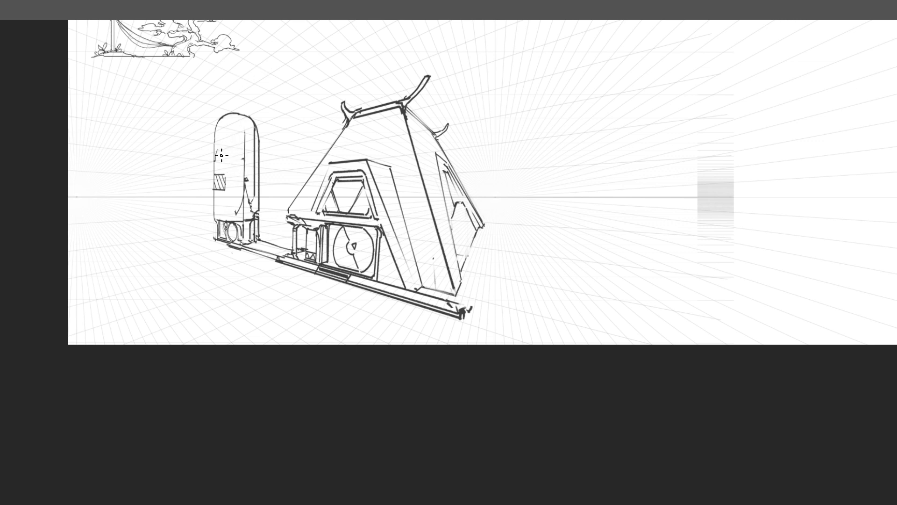
key(ctrl+z)
mouse_move(216, 153)
mouse_down()
mouse_move(231, 151)
mouse_move(230, 160)
mouse_up()
key(ctrl+z)
mouse_move(230, 149)
mouse_down()
mouse_move(231, 161)
mouse_move(260, 163)
mouse_up()
key(ctrl+z)
key(ctrl+z)
key(ctrl+z)
key(e)
mouse_move(226, 113)
mouse_down()
mouse_move(234, 131)
mouse_move(251, 116)
mouse_move(219, 138)
mouse_move(242, 117)
mouse_move(245, 124)
mouse_move(231, 121)
mouse_move(217, 140)
mouse_move(239, 114)
mouse_up()
key(ctrl+z)
key(ctrl+z)
Draw a small bracket arm projecting from the upper part of the tank toward the hut
drag(624, 125, 643, 106)
drag(280, 222, 305, 228)
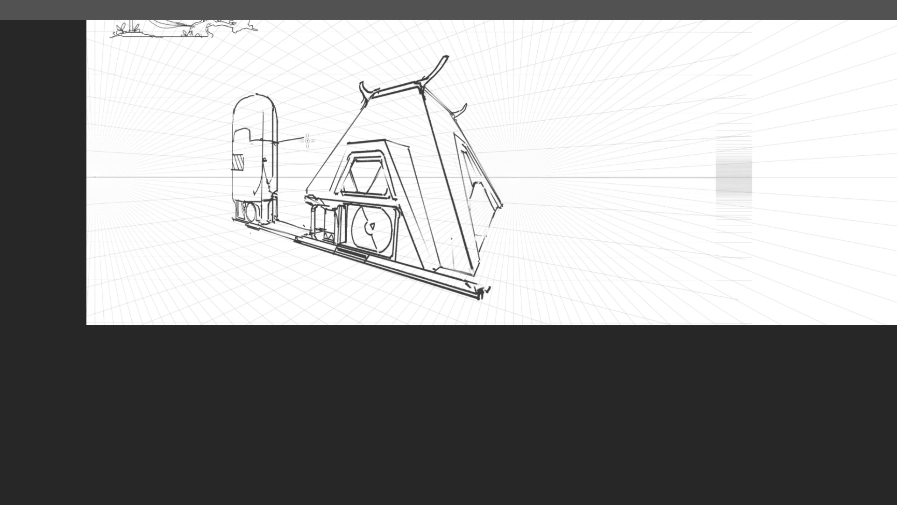
drag(272, 132, 303, 130)
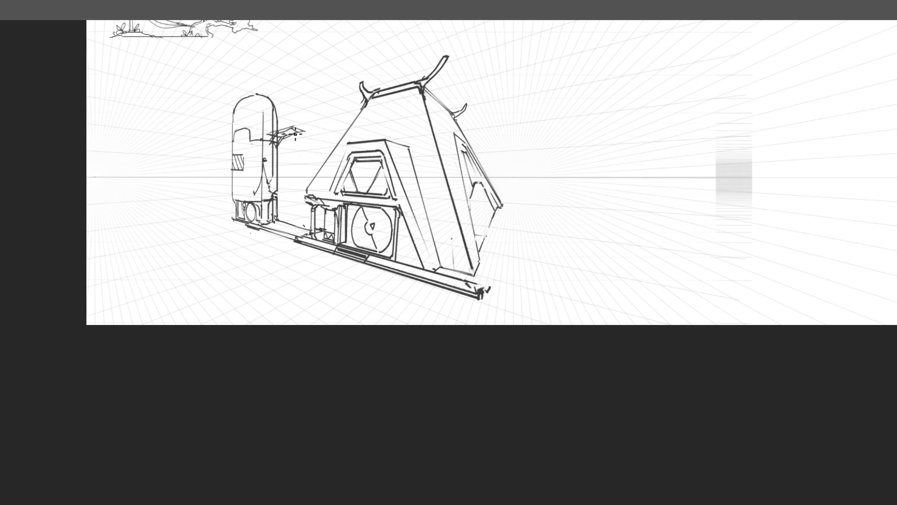
Draw hanging cables from the tank's bracket arm to the hut's roof and touch up the porch post
key(ctrl+z)
drag(298, 125, 310, 184)
key(ctrl+z)
drag(299, 126, 308, 187)
key(ctrl+z)
drag(300, 129, 307, 188)
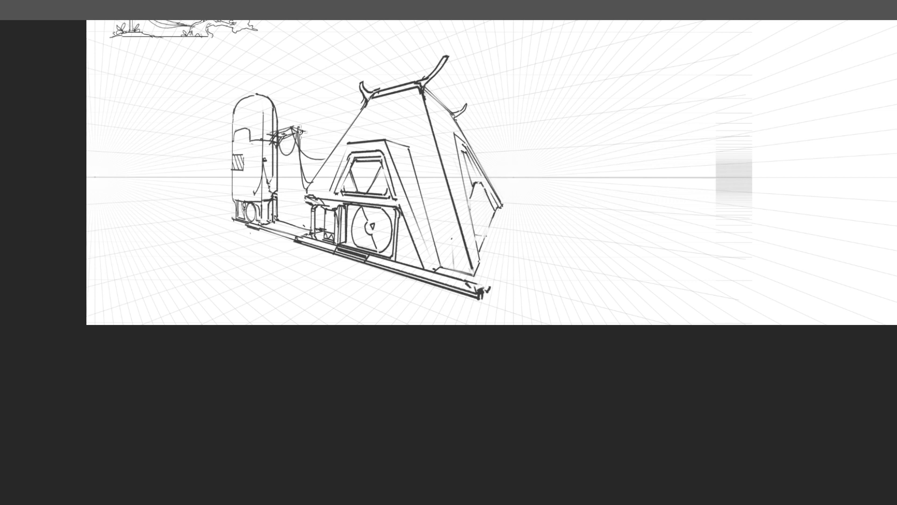
drag(282, 134, 298, 128)
drag(314, 209, 314, 236)
Erase the lower part of the hut's side roof and draw a shortened eave carried by two vertical corner posts
mouse_move(464, 222)
mouse_down()
mouse_move(447, 177)
mouse_move(457, 156)
mouse_move(491, 214)
mouse_move(465, 180)
mouse_move(458, 147)
mouse_move(490, 166)
mouse_move(444, 152)
mouse_move(490, 168)
mouse_move(439, 148)
mouse_up()
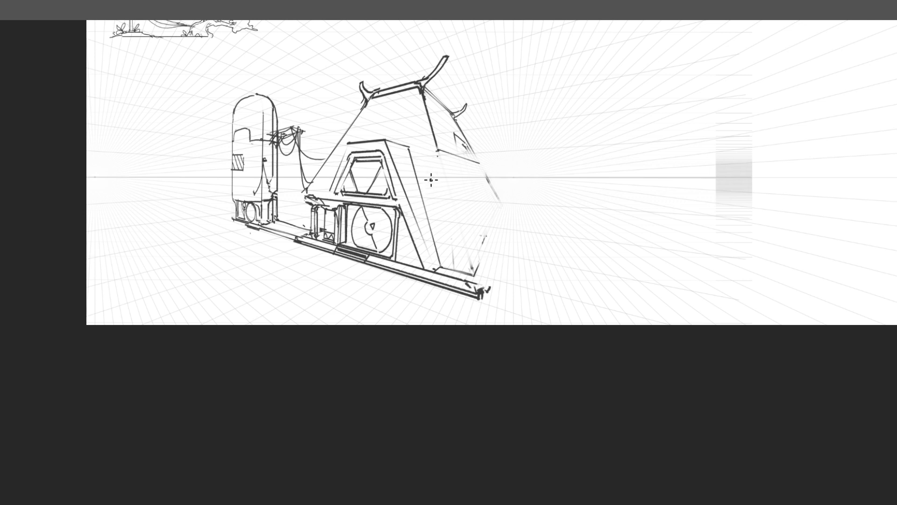
mouse_move(428, 181)
mouse_down()
mouse_move(448, 180)
mouse_move(428, 161)
mouse_move(486, 135)
mouse_move(451, 168)
mouse_move(444, 158)
mouse_move(490, 172)
mouse_move(472, 162)
mouse_move(448, 167)
mouse_move(445, 255)
mouse_up()
key(ctrl+z)
key(ctrl+z)
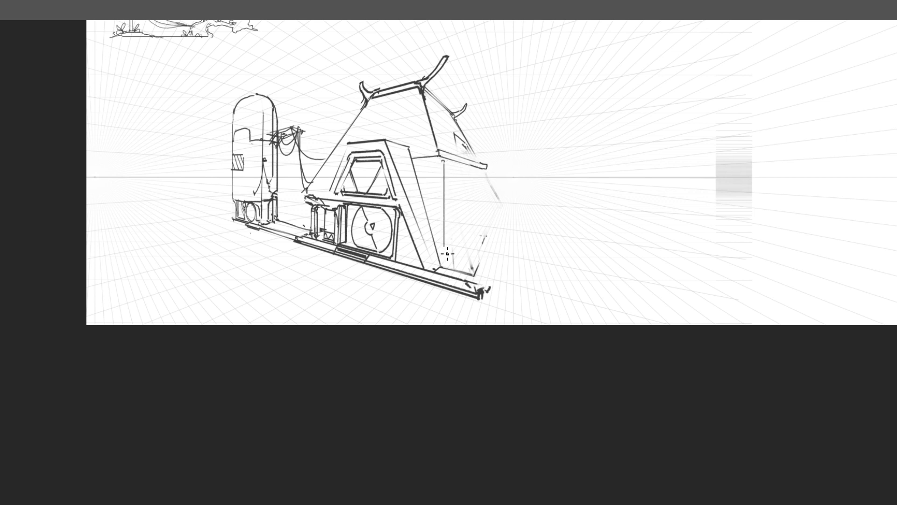
drag(441, 163, 443, 260)
drag(485, 165, 486, 219)
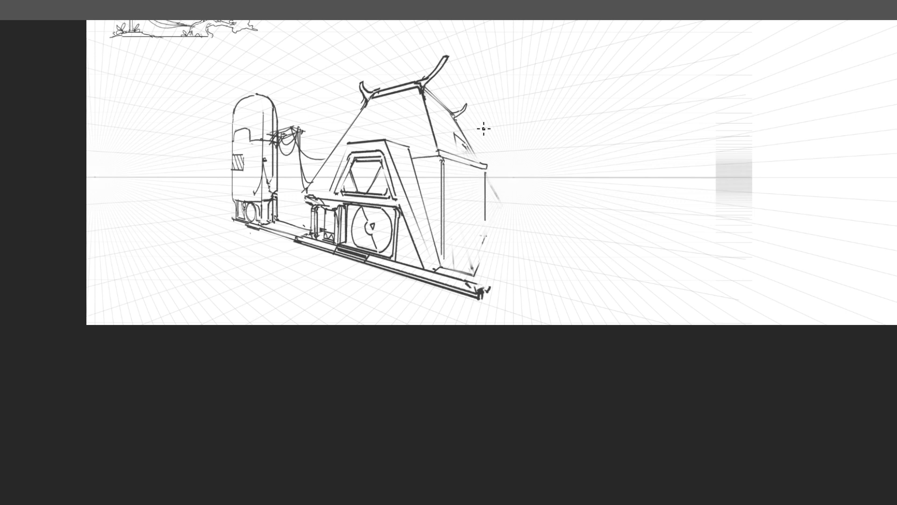
Draw the side platform's floor edges below the posts and turn the eave into a thick beam with end blocks
mouse_move(454, 271)
mouse_down()
mouse_move(485, 227)
mouse_move(474, 274)
mouse_up()
drag(495, 221, 486, 221)
drag(488, 264, 501, 224)
mouse_move(451, 263)
mouse_down()
mouse_move(453, 176)
mouse_move(443, 165)
mouse_move(487, 173)
mouse_up()
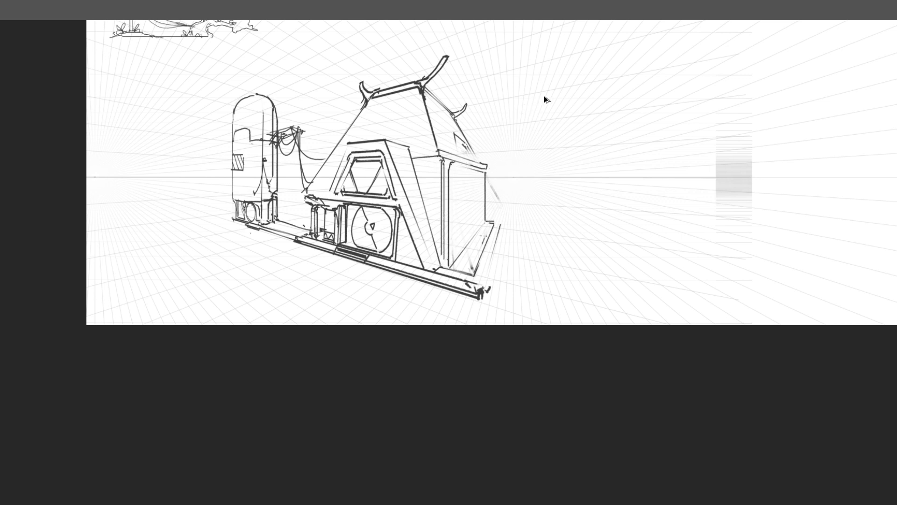
key(ctrl+z)
mouse_move(489, 163)
mouse_down()
mouse_move(486, 173)
mouse_move(447, 151)
mouse_move(457, 155)
mouse_move(444, 159)
mouse_up()
Fill the side wall between the corner posts with plank lines converging toward the vanishing point
key(r)
mouse_move(545, 160)
mouse_down()
mouse_move(555, 100)
mouse_move(378, 44)
mouse_up()
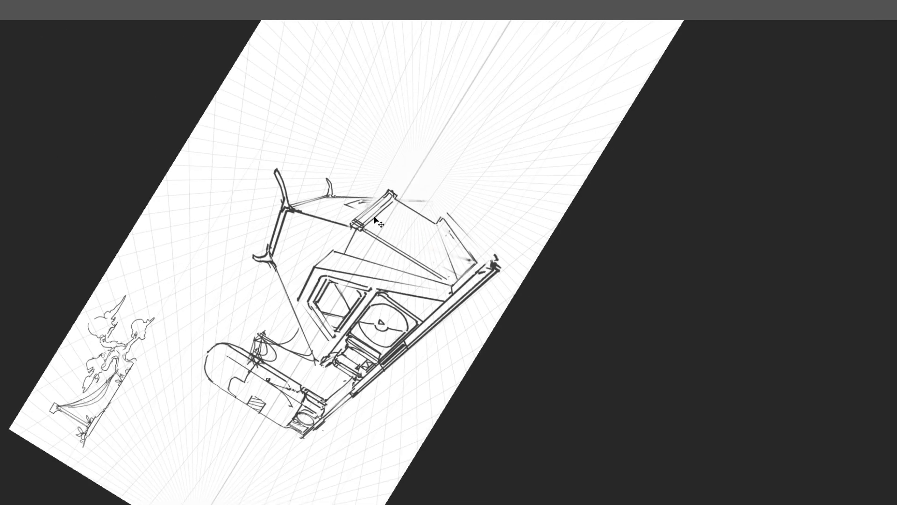
key(r)
drag(533, 167, 539, 223)
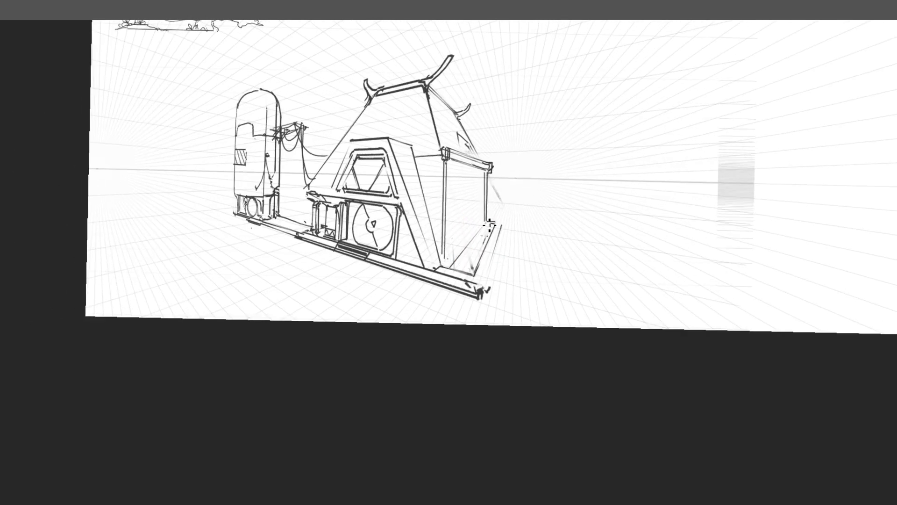
mouse_move(453, 175)
mouse_down()
mouse_move(455, 272)
mouse_move(445, 221)
mouse_move(470, 234)
mouse_move(451, 267)
mouse_move(483, 230)
mouse_up()
key(ctrl+z)
drag(451, 264, 488, 226)
mouse_move(448, 260)
mouse_down()
mouse_move(487, 215)
mouse_move(457, 243)
mouse_move(488, 211)
mouse_move(458, 236)
mouse_move(488, 208)
mouse_move(453, 232)
mouse_move(487, 204)
mouse_move(451, 229)
mouse_move(487, 193)
mouse_move(453, 216)
mouse_move(470, 201)
mouse_up()
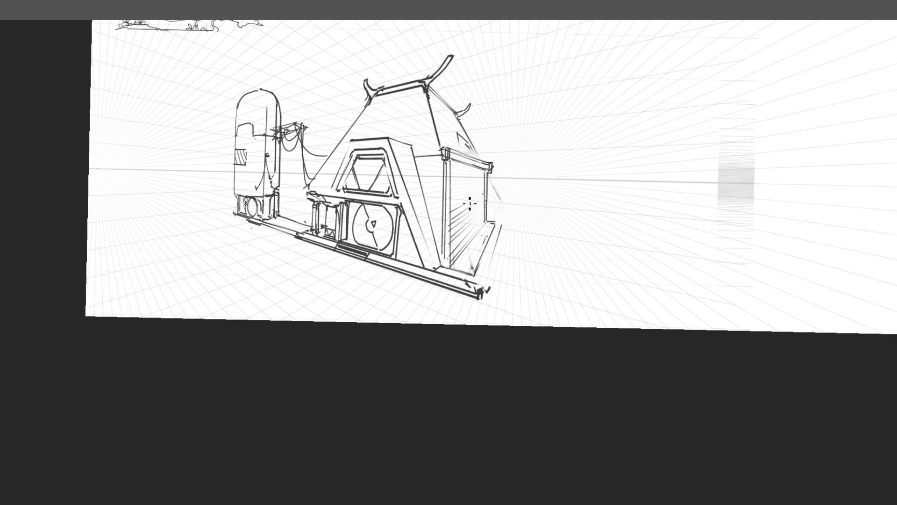
drag(455, 203, 485, 190)
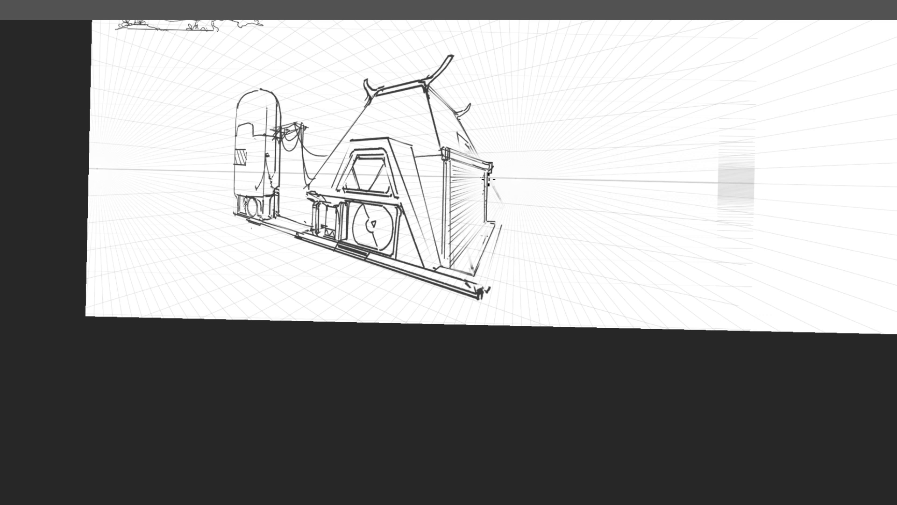
Draw the side platform's outer edges back toward the vanishing point from the front corner of the hut's base
drag(453, 177, 453, 260)
drag(486, 219, 498, 223)
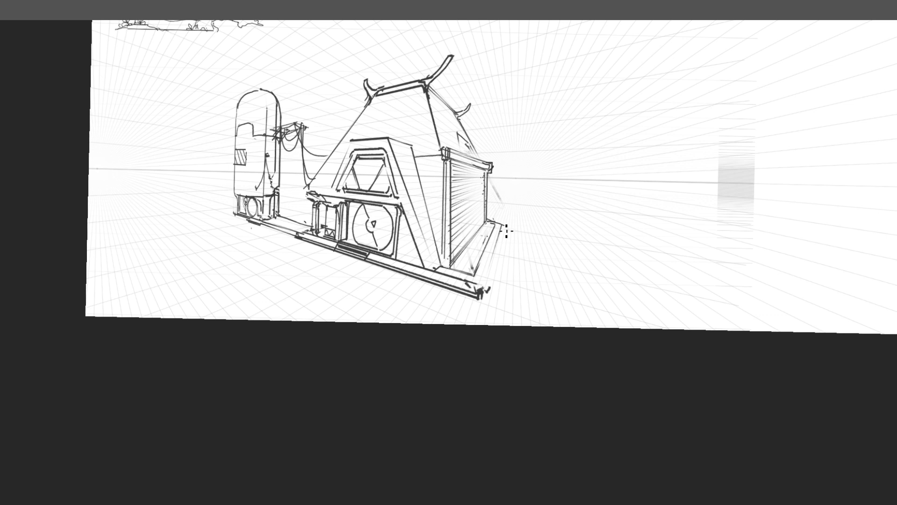
drag(488, 294, 503, 227)
drag(488, 288, 504, 228)
drag(583, 171, 568, 103)
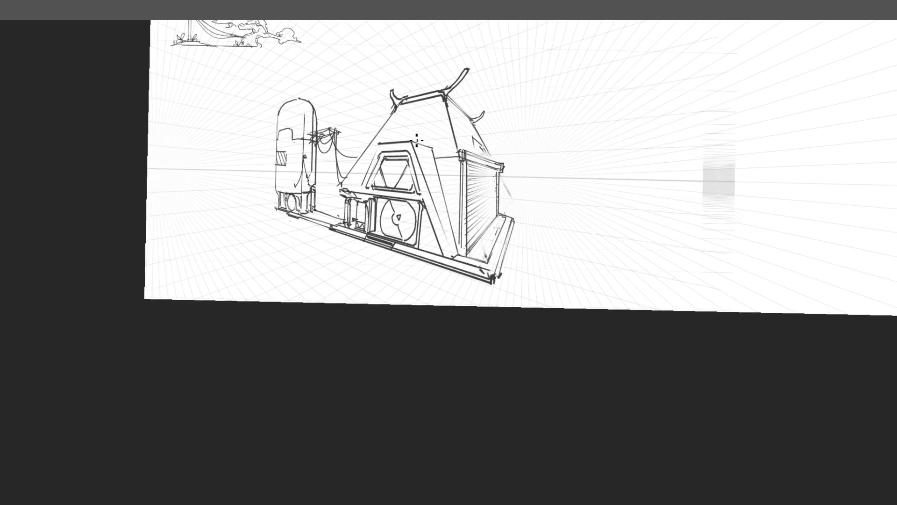
key(ctrl+z)
mouse_move(394, 137)
mouse_down()
mouse_move(405, 117)
mouse_move(393, 127)
mouse_up()
key(ctrl+z)
key(ctrl+z)
key(ctrl+z)
drag(441, 96, 455, 139)
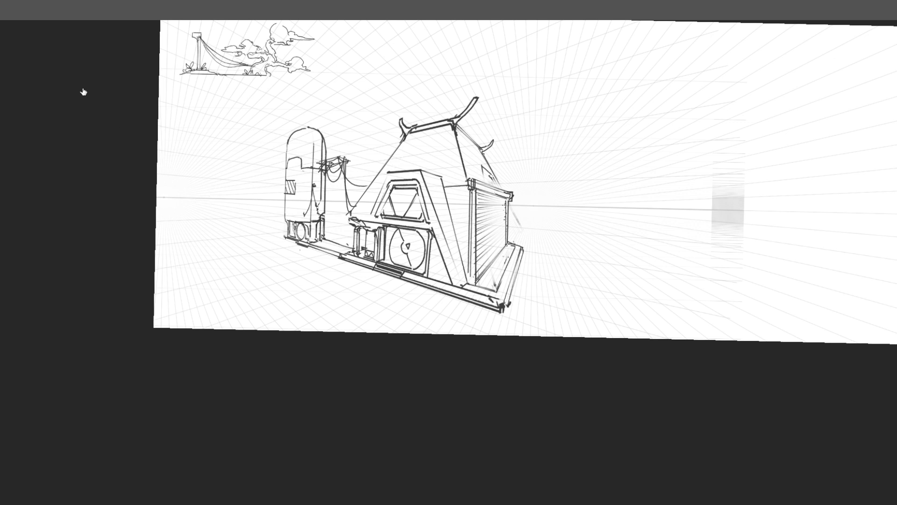
Hide the perspective grid and distort the hut-and-tank drawing by its corners to adjust its perspective
click(46, 99)
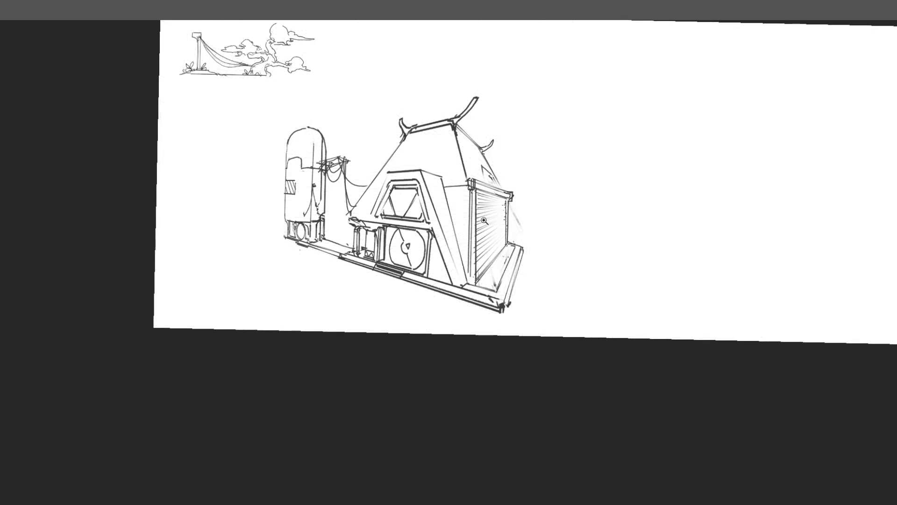
drag(487, 219, 460, 224)
key(ctrl+t)
drag(363, 207, 363, 227)
drag(508, 277, 503, 279)
drag(510, 146, 507, 171)
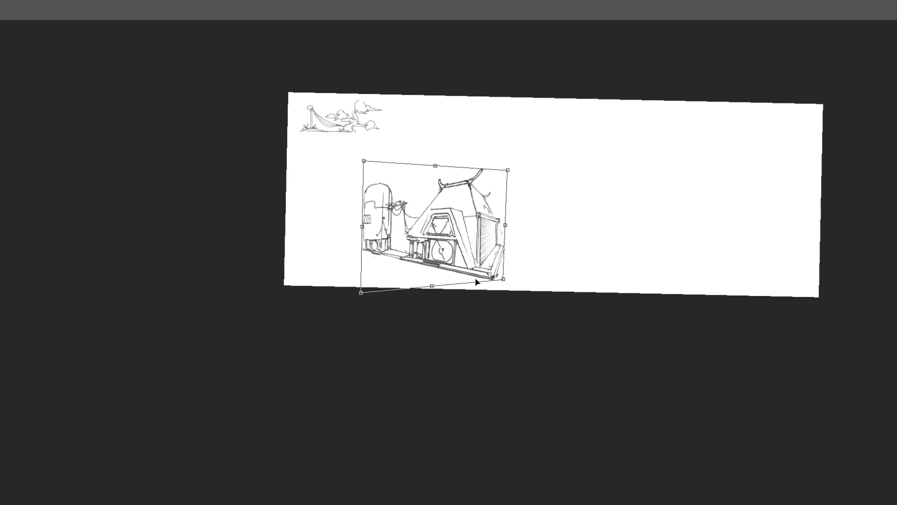
drag(504, 280, 509, 274)
drag(365, 166, 364, 165)
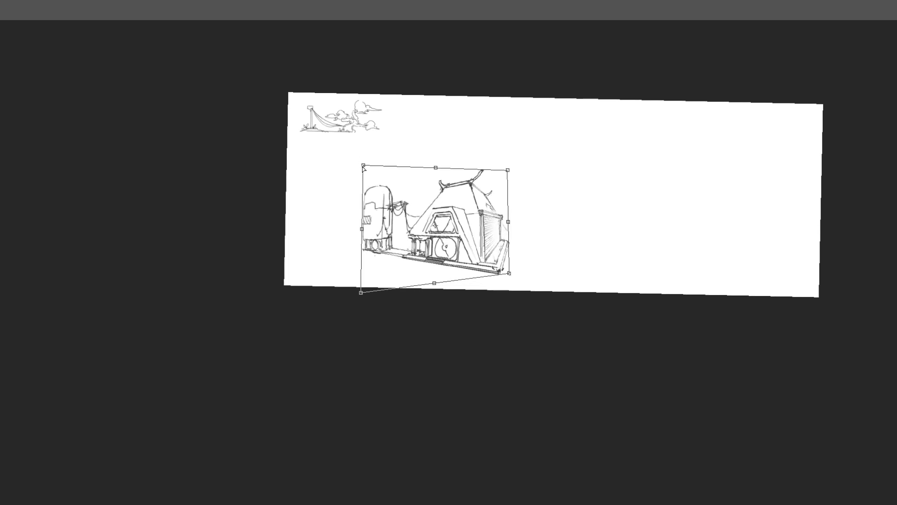
mouse_move(362, 300)
mouse_down()
mouse_move(367, 306)
mouse_move(363, 299)
mouse_up()
drag(510, 274, 512, 281)
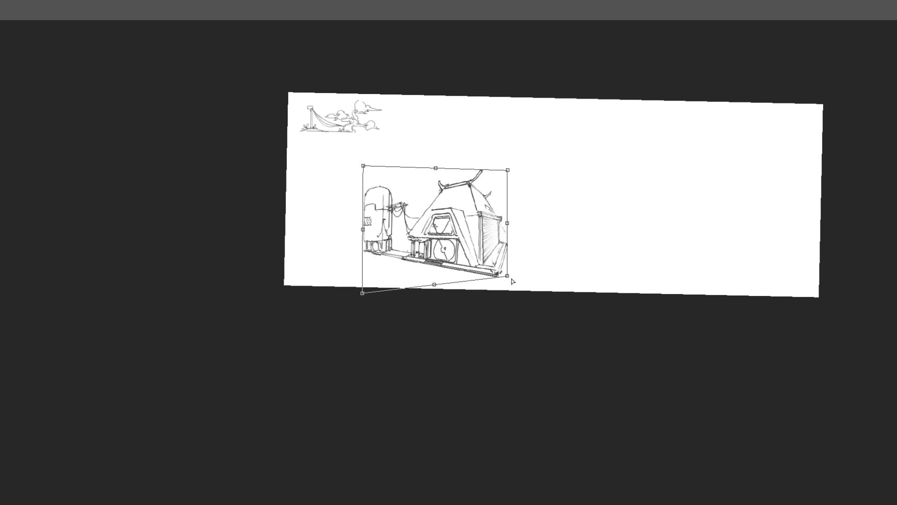
drag(513, 172, 516, 174)
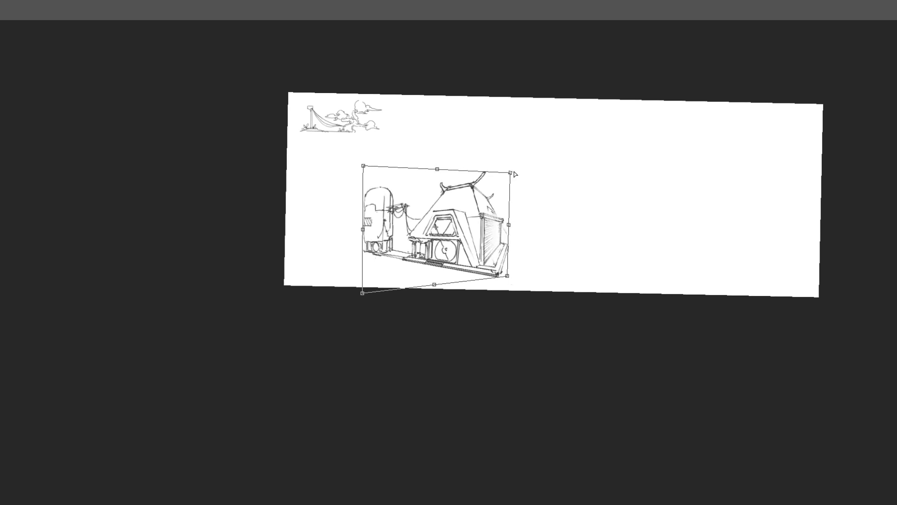
key(Return)
Select the hut's upper roof with a lasso, reshape it by its corners and clear the selection
key(l)
mouse_move(484, 215)
mouse_down()
mouse_move(429, 169)
mouse_move(528, 178)
mouse_up()
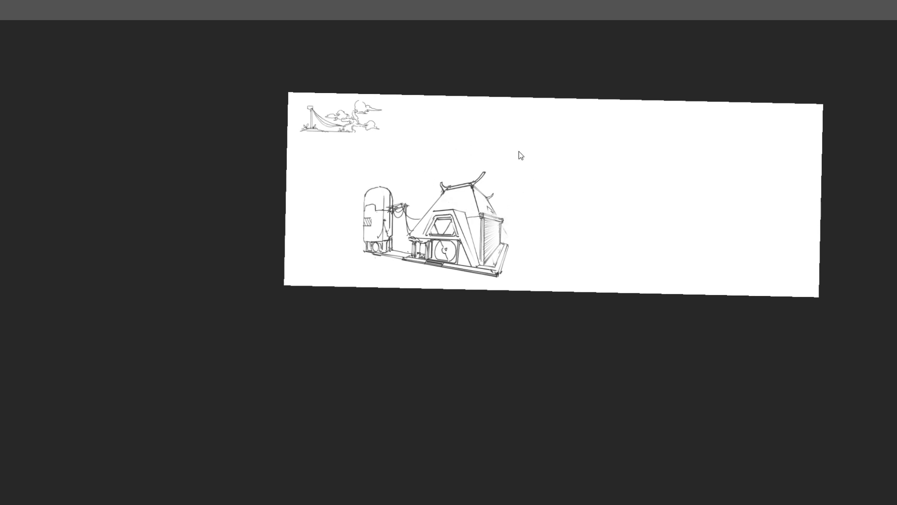
mouse_move(437, 185)
mouse_down()
mouse_move(459, 218)
mouse_move(482, 211)
mouse_move(442, 196)
mouse_move(530, 162)
mouse_move(533, 183)
mouse_up()
key(ctrl+t)
drag(533, 131, 520, 133)
drag(517, 169, 519, 170)
drag(477, 129, 472, 135)
key(Return)
key(ctrl+d)
Scale down the hut-and-tank drawing and place it in the lower-left corner of the canvas
key(ctrl+t)
drag(516, 168, 467, 201)
mouse_move(442, 239)
mouse_down()
mouse_move(367, 240)
mouse_move(375, 248)
mouse_up()
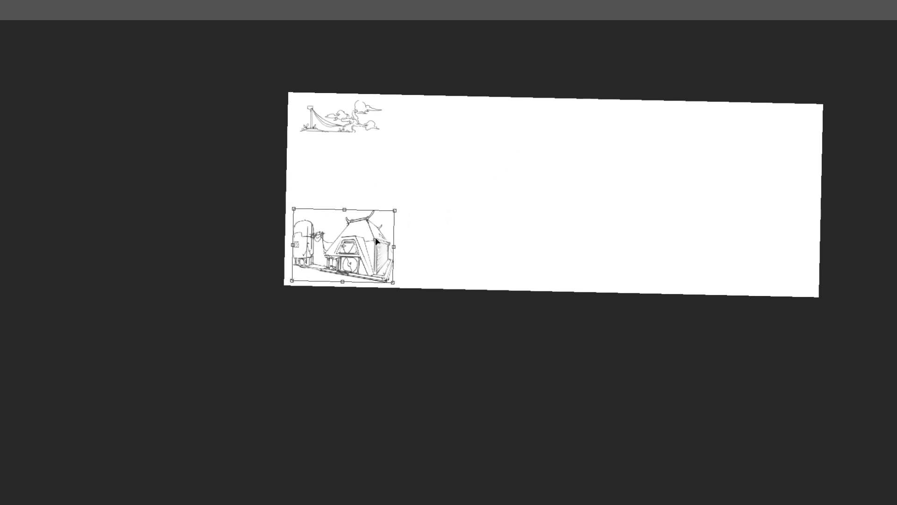
drag(397, 208, 415, 193)
key(Return)
Show the perspective grid, then enlarge the hammock-and-tree sketch beside the hut and distort its corners to match the grid
mouse_move(344, 129)
mouse_down()
mouse_move(538, 175)
mouse_move(557, 188)
mouse_move(704, 99)
mouse_up()
click(45, 93)
key(ctrl+t)
drag(625, 162, 626, 227)
mouse_move(699, 217)
mouse_down()
mouse_move(692, 174)
mouse_move(675, 190)
mouse_move(675, 113)
mouse_up()
drag(671, 331, 653, 316)
drag(371, 275, 372, 265)
drag(663, 330, 662, 332)
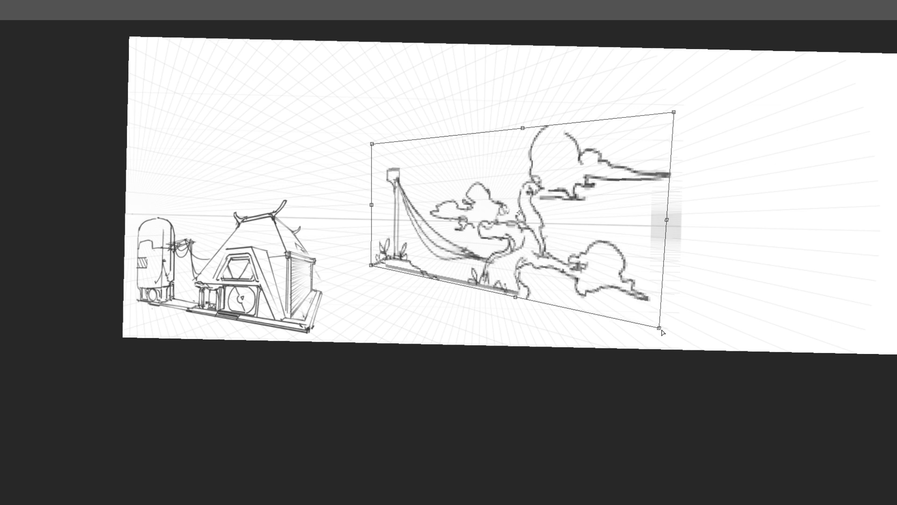
drag(673, 114, 674, 91)
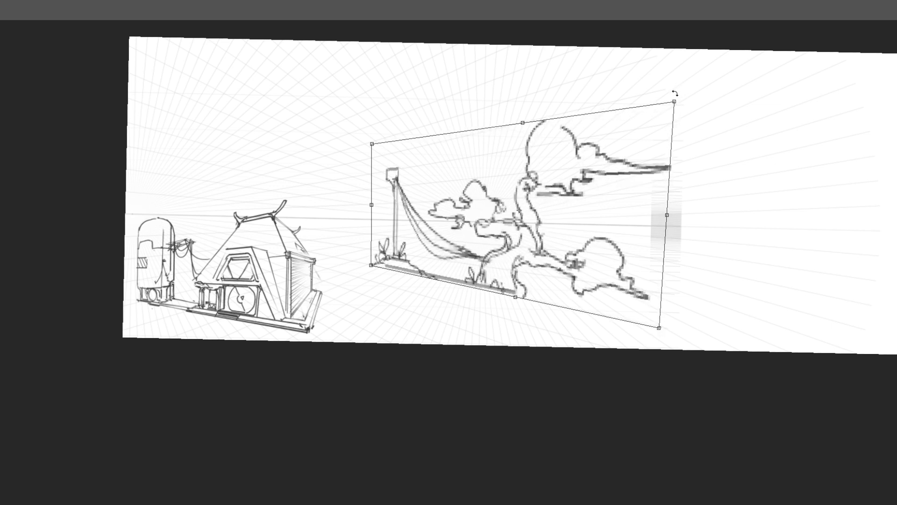
key(Return)
Hide the hut drawing, give the hammock post and its head box side faces, and erase the old hammock
click(56, 162)
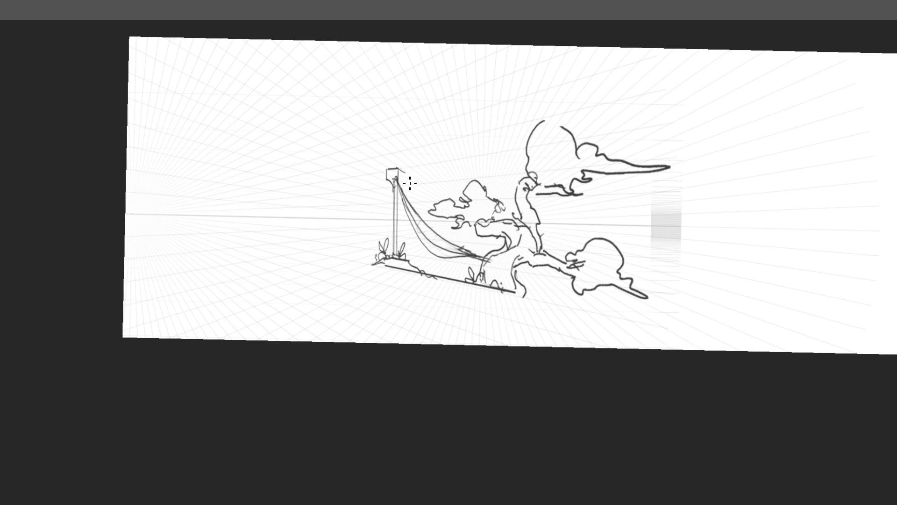
drag(402, 193, 403, 262)
drag(405, 184, 405, 187)
drag(411, 202, 455, 257)
key(ctrl+z)
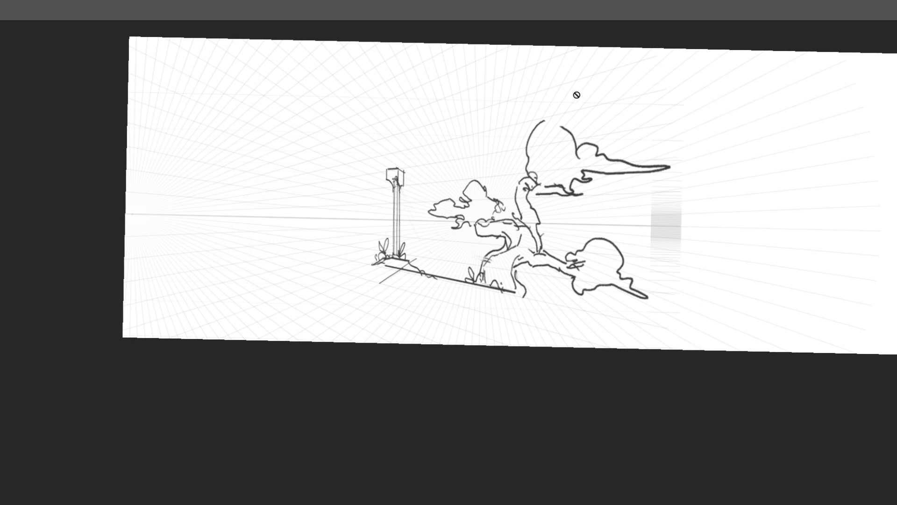
Redraw the hammock's first sagging edge curves from the top of the post to the tree trunk
drag(566, 226, 516, 224)
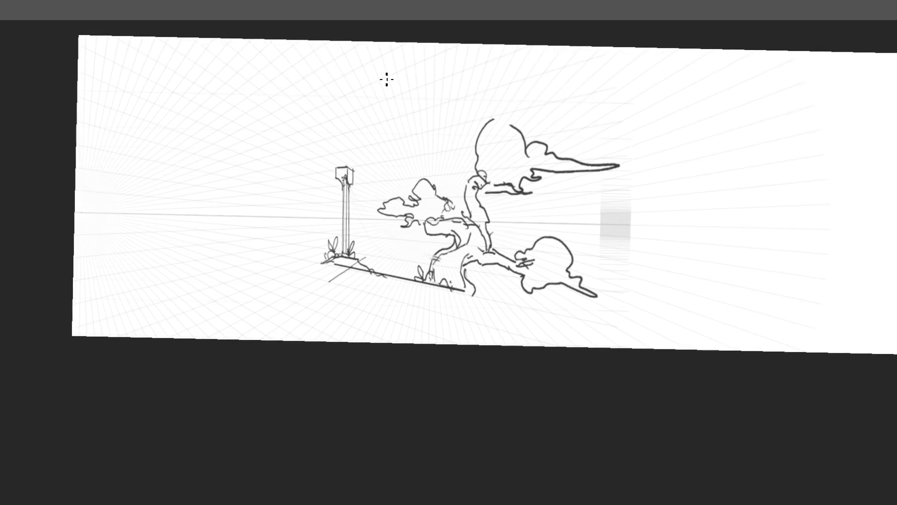
drag(353, 188, 394, 236)
key(ctrl+z)
mouse_move(351, 190)
mouse_down()
mouse_move(375, 235)
mouse_move(398, 255)
mouse_move(391, 244)
mouse_move(439, 262)
mouse_up()
key(ctrl+z)
mouse_move(350, 178)
mouse_down()
mouse_move(386, 223)
mouse_move(414, 236)
mouse_up()
key(ctrl+z)
mouse_move(348, 179)
mouse_down()
mouse_move(380, 218)
mouse_move(442, 250)
mouse_up()
key(ctrl+z)
mouse_move(349, 182)
mouse_down()
mouse_move(400, 236)
mouse_move(445, 257)
mouse_up()
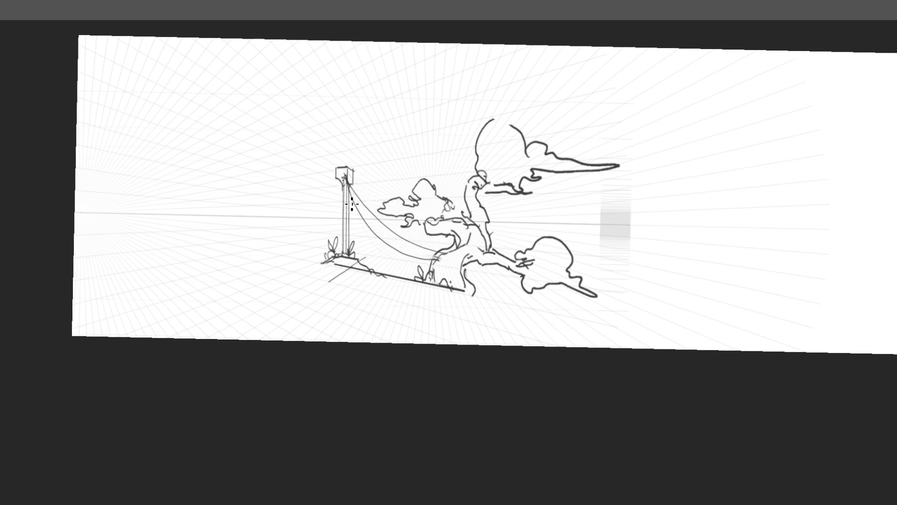
Add another sagging edge curve to the hammock and draw its end tied around the tree trunk
drag(356, 216, 371, 249)
key(ctrl+z)
mouse_move(348, 182)
mouse_down()
mouse_move(370, 243)
mouse_move(396, 261)
mouse_move(424, 260)
mouse_move(396, 259)
mouse_move(418, 260)
mouse_up()
key(ctrl+z)
mouse_move(419, 260)
mouse_down()
mouse_move(432, 265)
mouse_move(437, 246)
mouse_move(423, 253)
mouse_up()
drag(417, 245, 409, 253)
drag(420, 199, 463, 211)
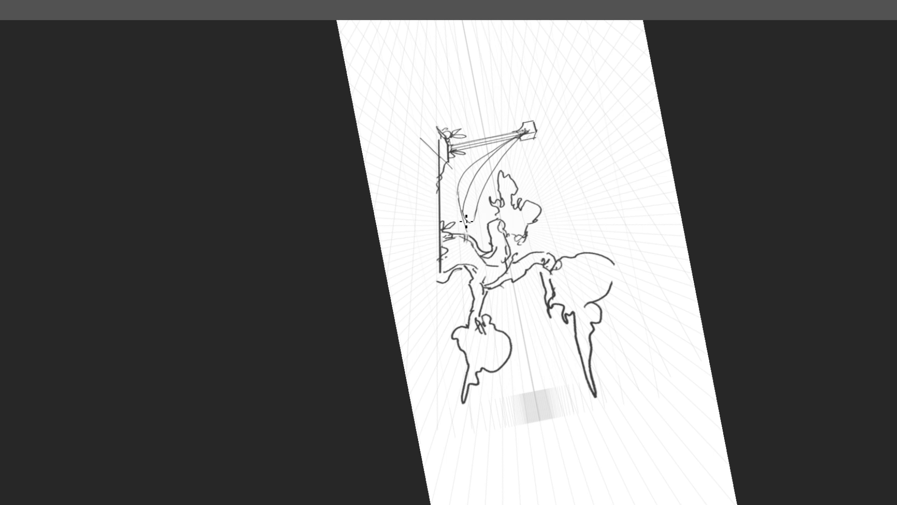
drag(473, 240, 477, 254)
drag(475, 220, 479, 251)
Draw fold and patch shapes along the hammock cloth between its edge curves
key(r)
mouse_move(559, 181)
mouse_down()
mouse_move(414, 128)
mouse_move(411, 135)
mouse_up()
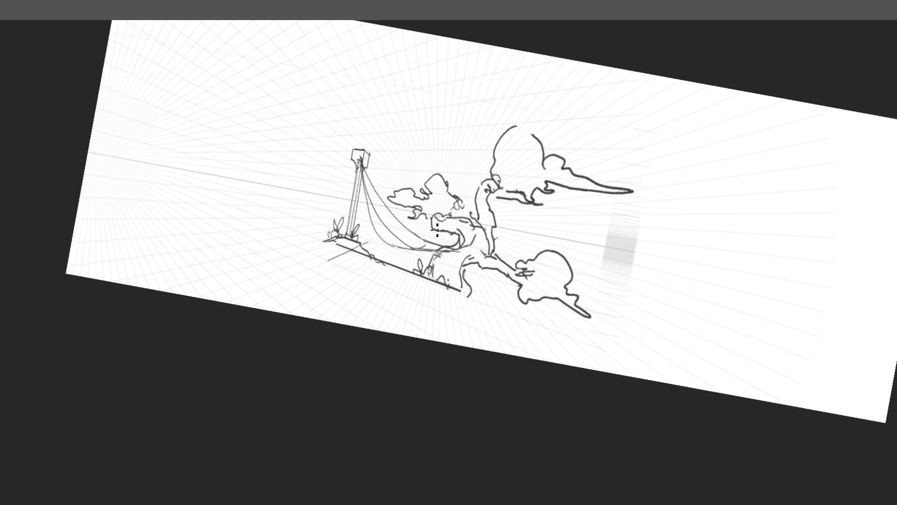
mouse_move(382, 224)
mouse_down()
mouse_move(374, 200)
mouse_move(409, 244)
mouse_up()
key(ctrl+z)
drag(383, 216, 413, 243)
mouse_move(574, 199)
mouse_down()
mouse_move(557, 218)
mouse_move(602, 145)
mouse_up()
key(r)
key(Escape)
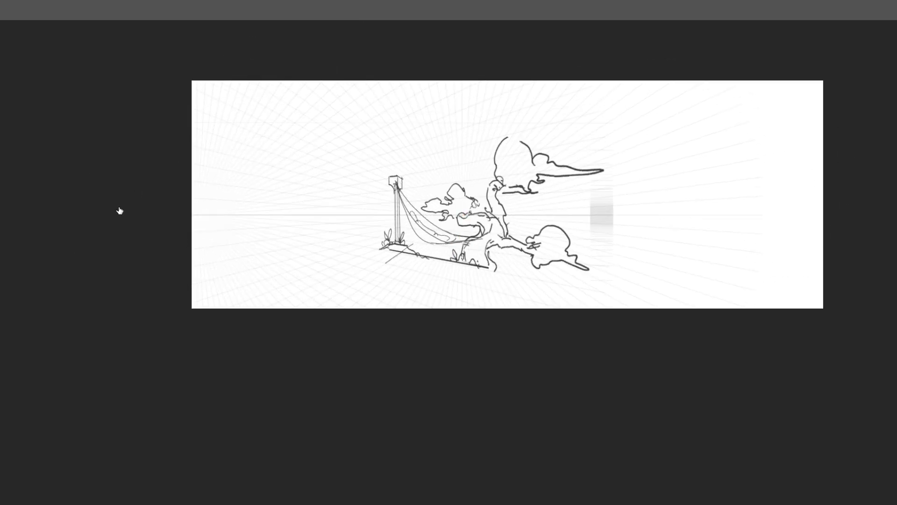
Erase the tree's lower trunk and redraw it as a flared base with vertical grooves and a spreading root
key(e)
mouse_move(471, 252)
mouse_down()
mouse_move(490, 264)
mouse_move(474, 278)
mouse_move(473, 252)
mouse_move(482, 265)
mouse_up()
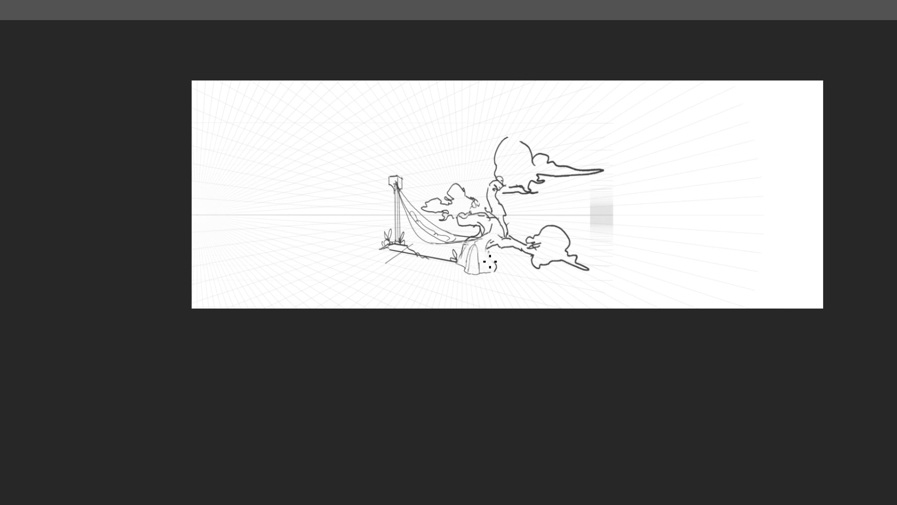
mouse_move(492, 275)
mouse_down()
mouse_move(491, 255)
mouse_move(511, 272)
mouse_up()
Replace the tree's left foliage with a segmented, twig-tipped branch and redraw the start of the lower right branch
mouse_move(462, 201)
mouse_down()
mouse_move(434, 195)
mouse_move(447, 205)
mouse_move(460, 189)
mouse_move(468, 198)
mouse_move(440, 201)
mouse_move(436, 215)
mouse_move(423, 197)
mouse_up()
mouse_move(458, 220)
mouse_down()
mouse_move(469, 214)
mouse_move(456, 210)
mouse_move(451, 216)
mouse_move(497, 213)
mouse_up()
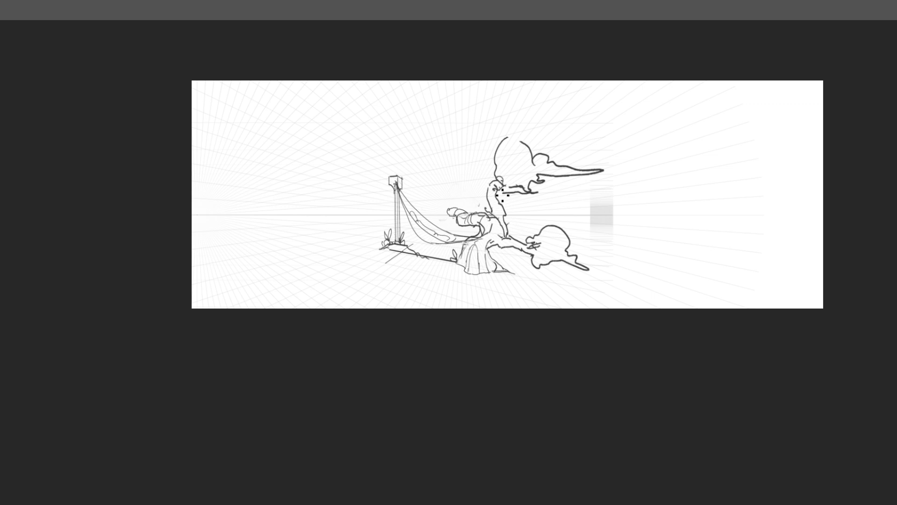
drag(500, 247, 507, 250)
drag(522, 244, 526, 252)
mouse_move(448, 205)
mouse_down()
mouse_move(506, 213)
mouse_move(489, 196)
mouse_move(509, 227)
mouse_move(484, 221)
mouse_move(502, 223)
mouse_move(482, 182)
mouse_up()
Erase the tree's upper limb and its foliage cloud and redraw the upper trunk outline
key(e)
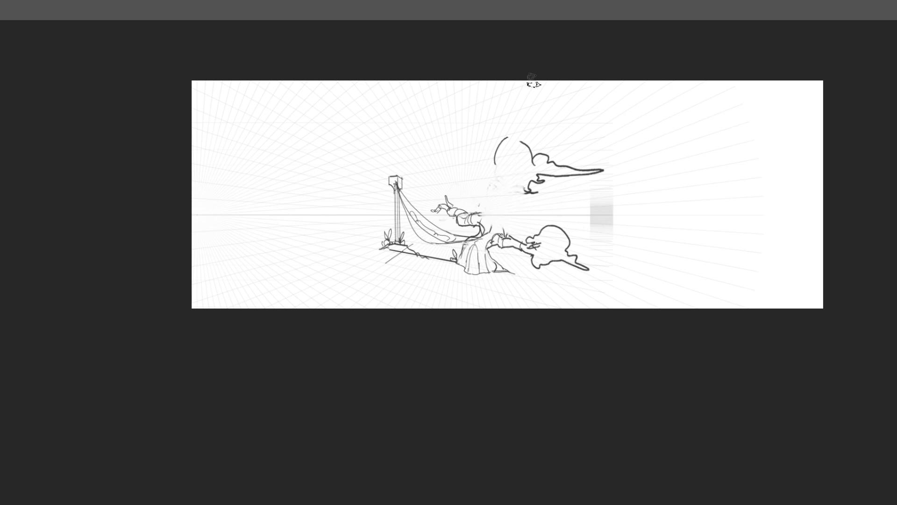
mouse_move(551, 136)
mouse_down()
mouse_move(547, 176)
mouse_move(497, 156)
mouse_move(574, 169)
mouse_move(508, 166)
mouse_move(480, 182)
mouse_move(545, 165)
mouse_move(619, 162)
mouse_move(605, 181)
mouse_up()
key(b)
drag(505, 237, 499, 211)
key(ctrl+z)
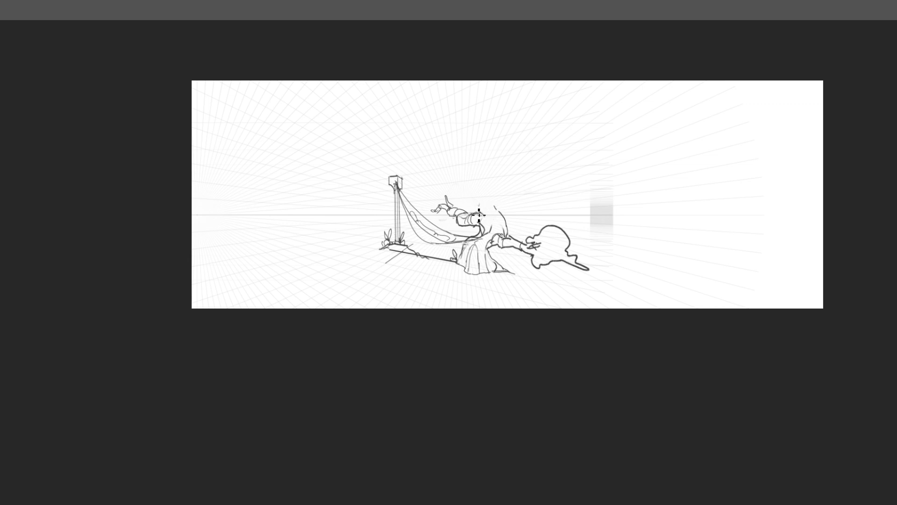
drag(504, 212, 491, 193)
Redraw the foliage cloud on the lower right branch and draw a new foliage cloud behind the left branch
mouse_move(534, 252)
mouse_down()
mouse_move(534, 267)
mouse_move(529, 260)
mouse_move(567, 263)
mouse_move(537, 244)
mouse_move(557, 226)
mouse_move(574, 255)
mouse_move(549, 260)
mouse_move(585, 266)
mouse_move(571, 252)
mouse_move(528, 245)
mouse_move(524, 235)
mouse_move(551, 230)
mouse_move(593, 257)
mouse_move(556, 258)
mouse_up()
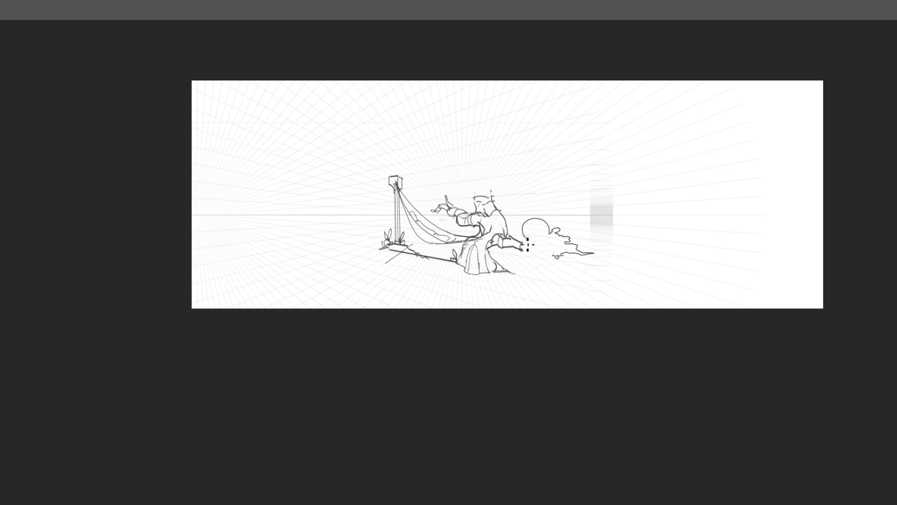
drag(520, 247, 541, 255)
mouse_move(446, 206)
mouse_down()
mouse_move(390, 205)
mouse_move(435, 211)
mouse_move(452, 191)
mouse_move(445, 186)
mouse_move(460, 179)
mouse_move(469, 197)
mouse_move(444, 186)
mouse_move(456, 170)
mouse_move(469, 202)
mouse_up()
key(ctrl+z)
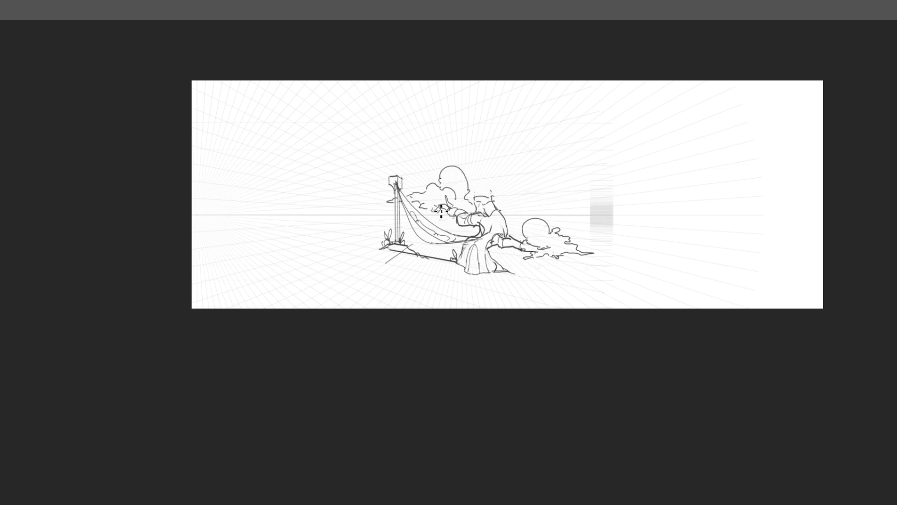
key(ctrl+z)
Draw the curved upper branch and the large foliage cloud above it
mouse_move(491, 194)
mouse_down()
mouse_move(501, 190)
mouse_move(494, 184)
mouse_move(489, 194)
mouse_up()
drag(499, 181, 506, 179)
mouse_move(490, 166)
mouse_down()
mouse_move(480, 172)
mouse_move(528, 140)
mouse_move(556, 174)
mouse_move(527, 194)
mouse_move(567, 184)
mouse_up()
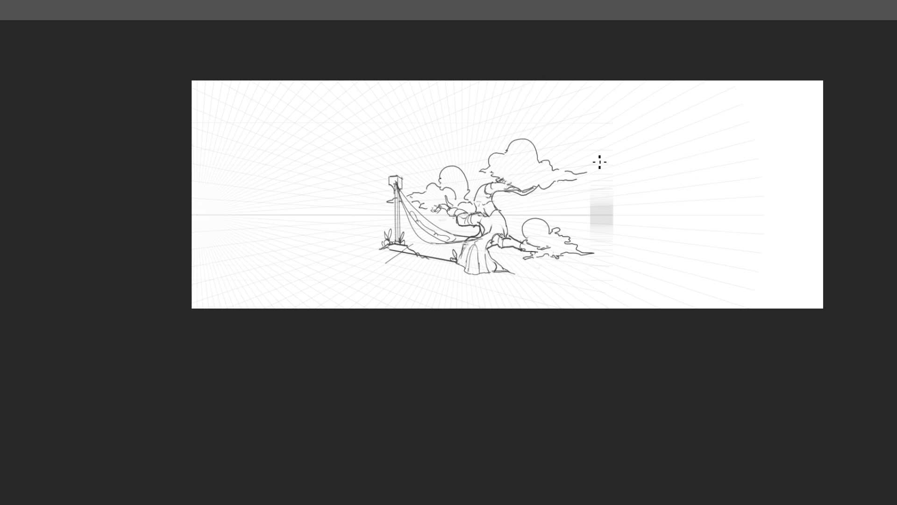
key(ctrl+t)
key(Escape)
Erase the ground line between post and tree and draw a rock mound under the hammock post
key(e)
mouse_move(392, 250)
mouse_down()
mouse_move(411, 260)
mouse_move(388, 261)
mouse_move(419, 251)
mouse_up()
key(ctrl+z)
key(b)
key(e)
mouse_move(435, 263)
mouse_down()
mouse_move(421, 264)
mouse_move(447, 262)
mouse_move(454, 273)
mouse_up()
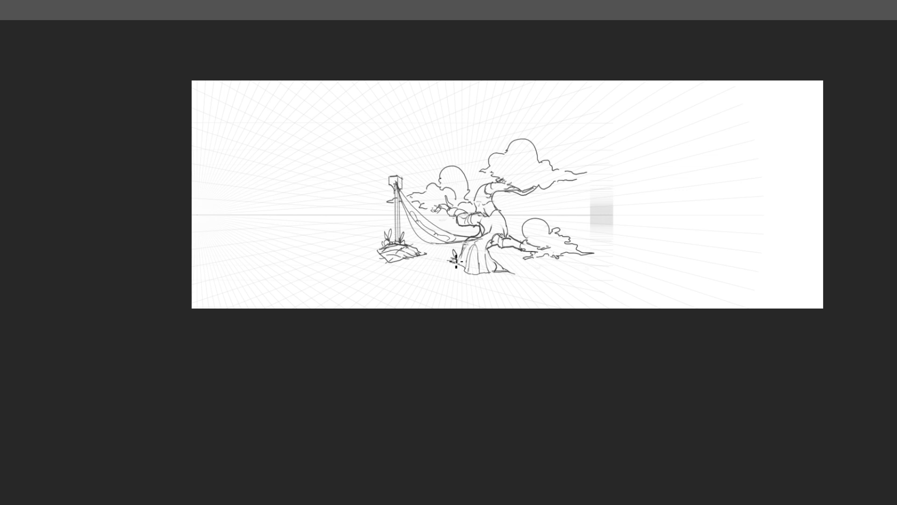
Replace the big round lobe of the lower right foliage cloud with smaller leaf puffs
key(r)
mouse_move(615, 290)
mouse_down()
mouse_move(631, 257)
mouse_move(631, 202)
mouse_move(601, 232)
mouse_up()
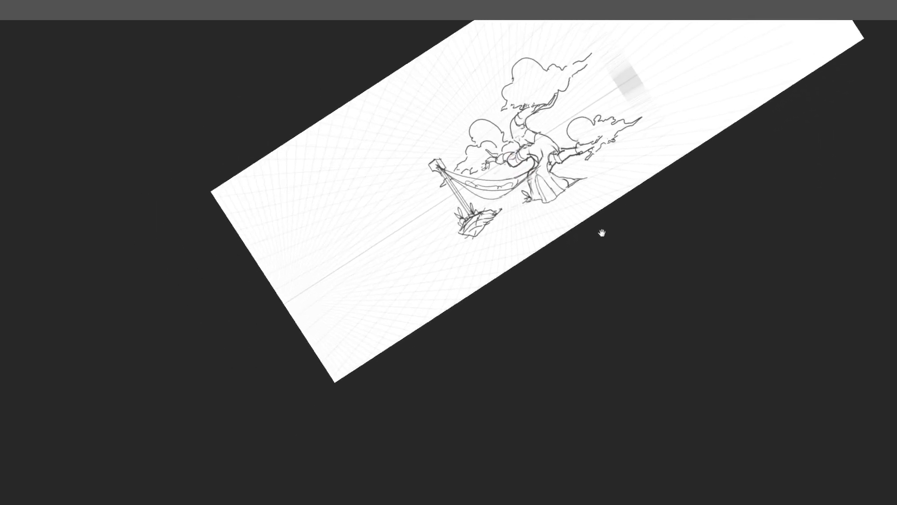
key(r)
mouse_move(667, 152)
mouse_down()
mouse_move(682, 222)
mouse_move(679, 271)
mouse_up()
key(e)
mouse_move(641, 210)
mouse_down()
mouse_move(634, 212)
mouse_move(652, 221)
mouse_move(632, 220)
mouse_up()
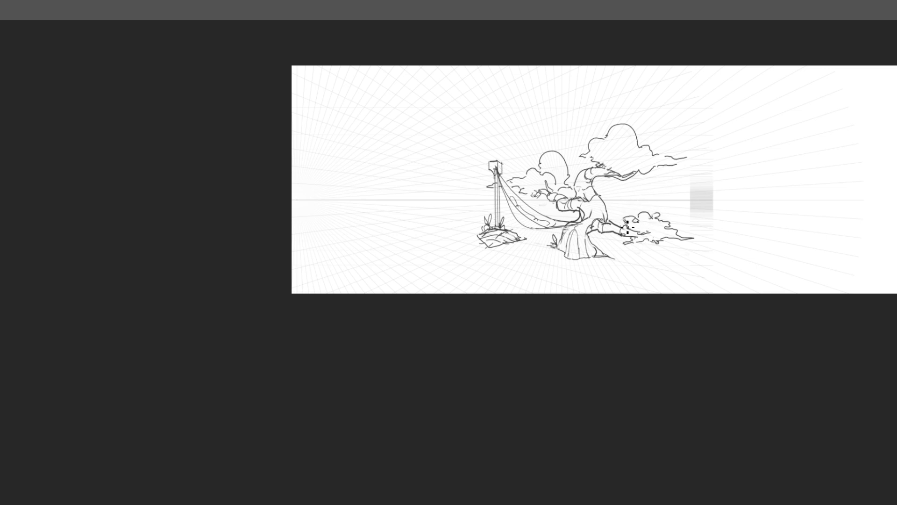
scroll(664, 187, down, 3)
key(ctrl+t)
key(Escape)
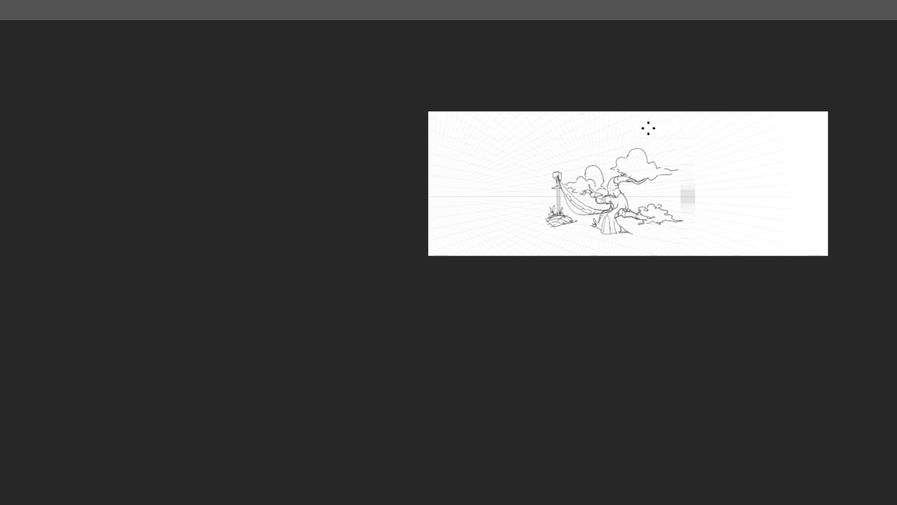
scroll(722, 210, up, 4)
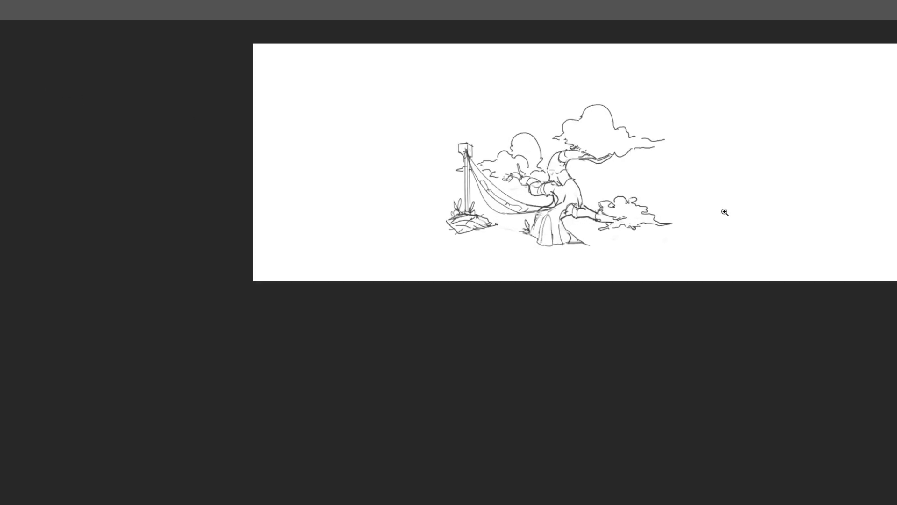
key(ctrl+t)
key(Escape)
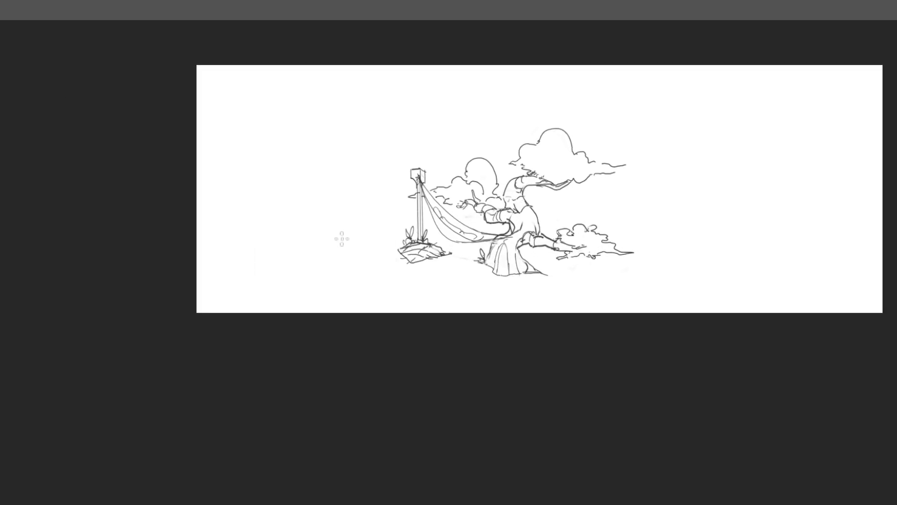
key(ctrl+t)
drag(641, 124, 517, 200)
key(ctrl+z)
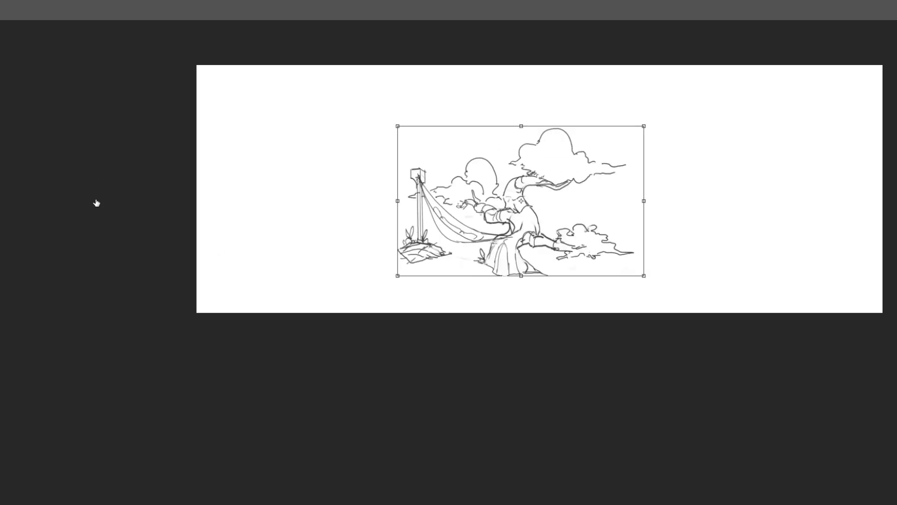
key(Escape)
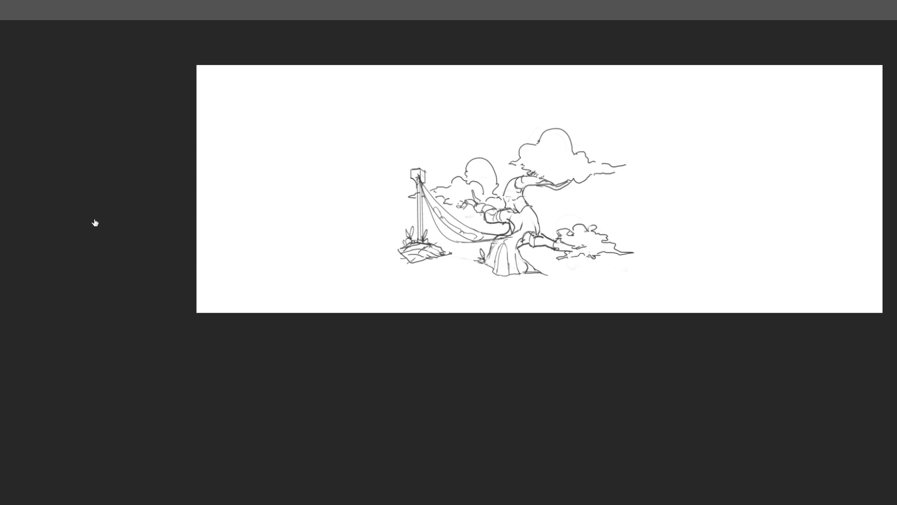
key(ctrl+t)
key(Escape)
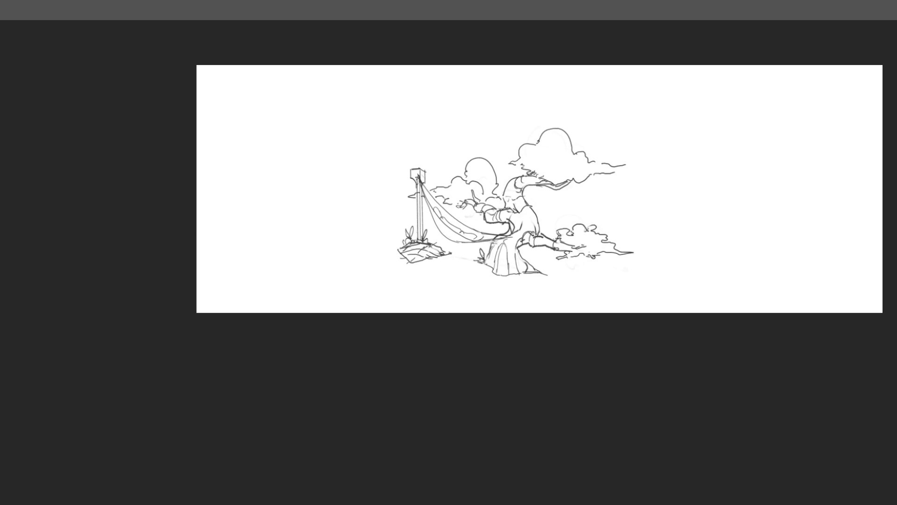
Look over the hammock tree drawing, checking its trunk, branches, foliage clouds and hammock post
scroll(607, 148, up, 3)
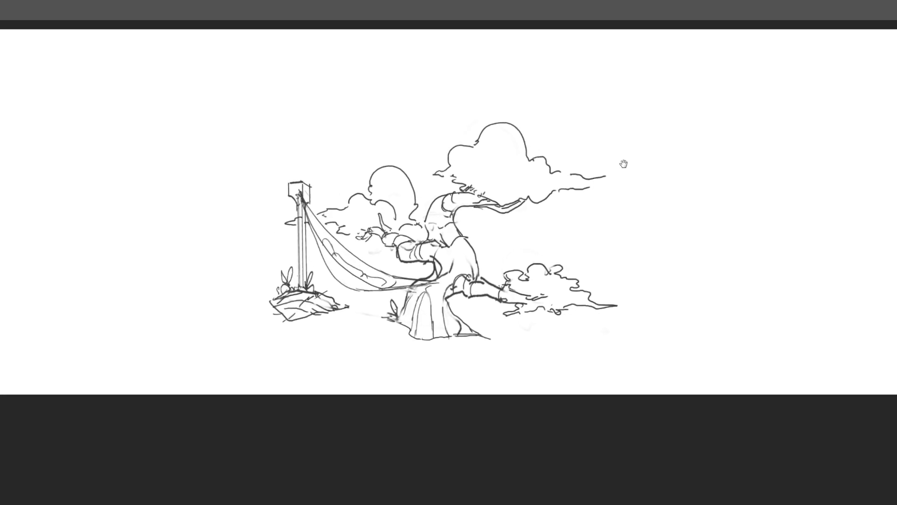
scroll(593, 104, down, 2)
scroll(601, 168, up, 3)
scroll(601, 168, right, 4)
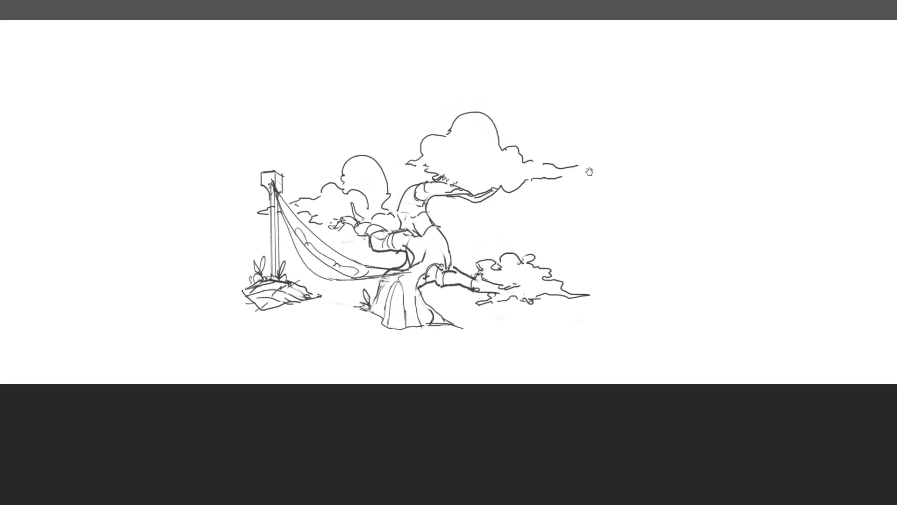
drag(782, 64, 774, 67)
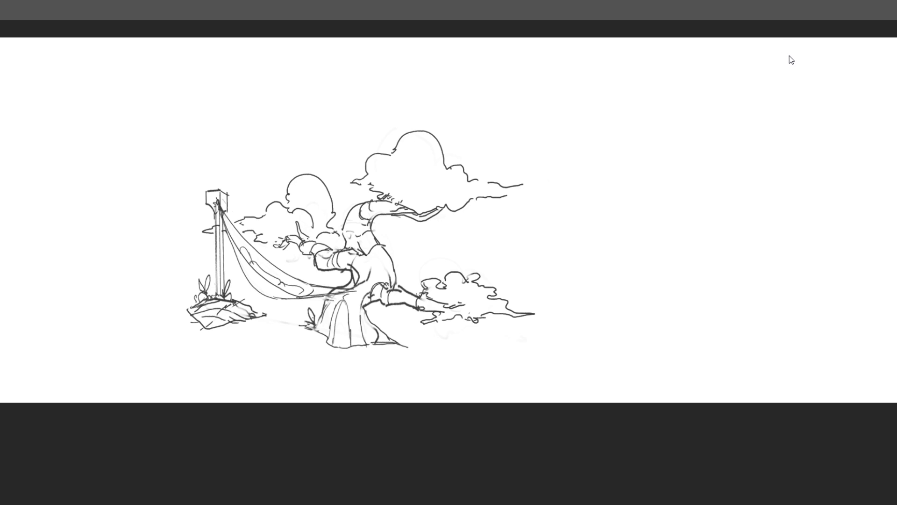
drag(548, 183, 526, 191)
drag(488, 221, 635, 163)
drag(572, 152, 601, 145)
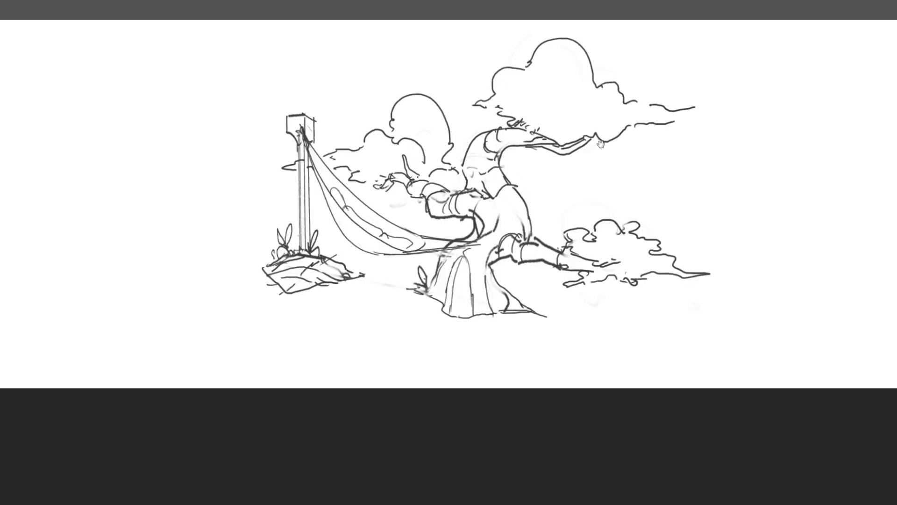
drag(507, 185, 489, 214)
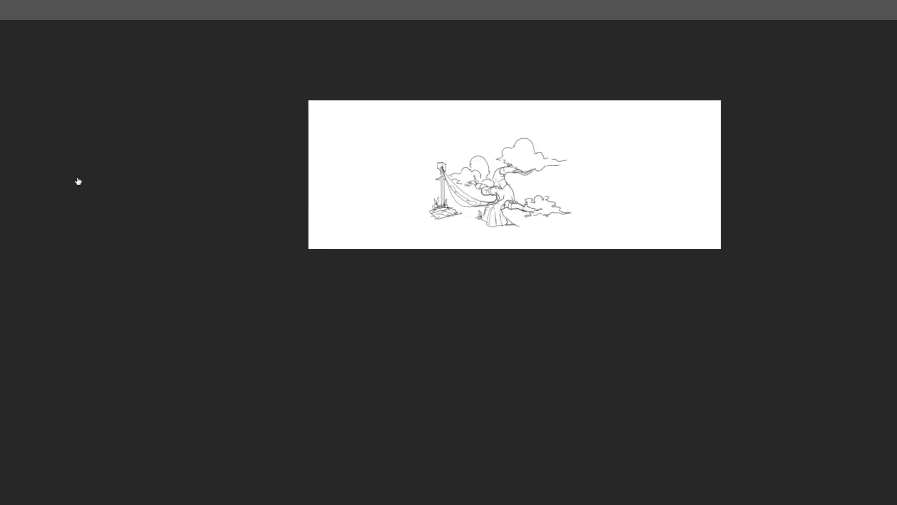
Scale the hammock tree drawing down slightly and move it to the left end of the canvas
key(ctrl+t)
drag(575, 182, 446, 204)
drag(469, 149, 457, 156)
drag(423, 191, 421, 188)
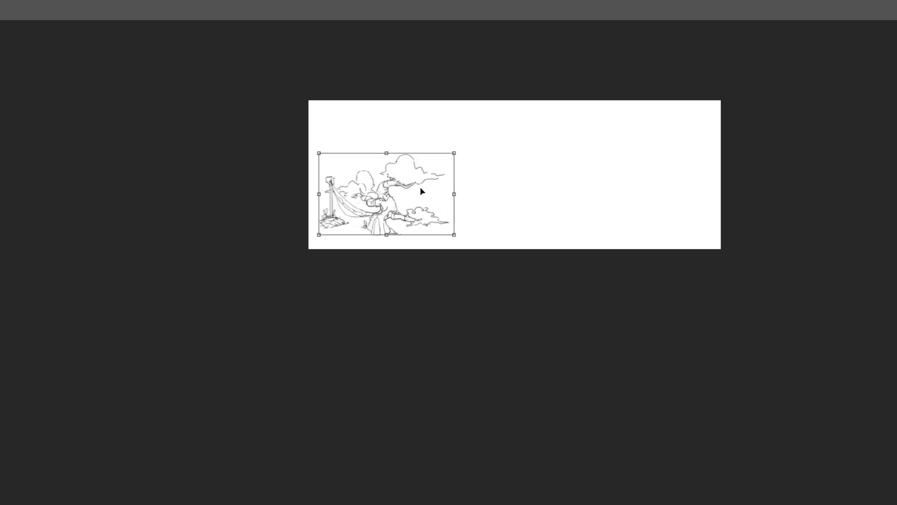
key(Return)
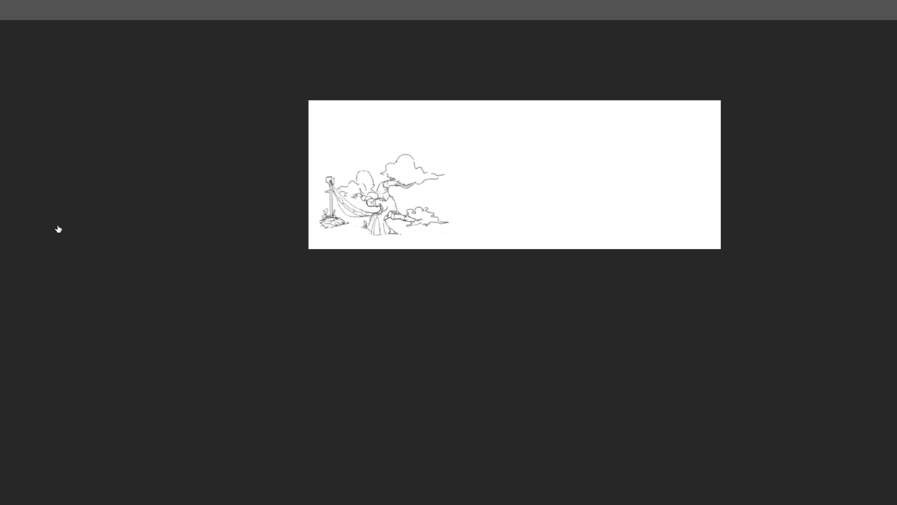
click(43, 197)
key(ctrl+t)
key(Escape)
Bring in the silo and A-frame hut drawing, resize it and place it at the right end of the canvas
click(93, 198)
key(ctrl+t)
mouse_move(380, 234)
mouse_down()
mouse_move(535, 203)
mouse_move(547, 216)
mouse_up()
drag(577, 163, 617, 146)
drag(574, 183, 575, 166)
drag(613, 114, 588, 132)
drag(552, 181, 673, 185)
key(Return)
Move the hammock tree drawing to the canvas middle beside the silo and scale it down
click(381, 208)
key(ctrl+t)
mouse_move(402, 226)
mouse_down()
mouse_move(495, 207)
mouse_move(513, 222)
mouse_up()
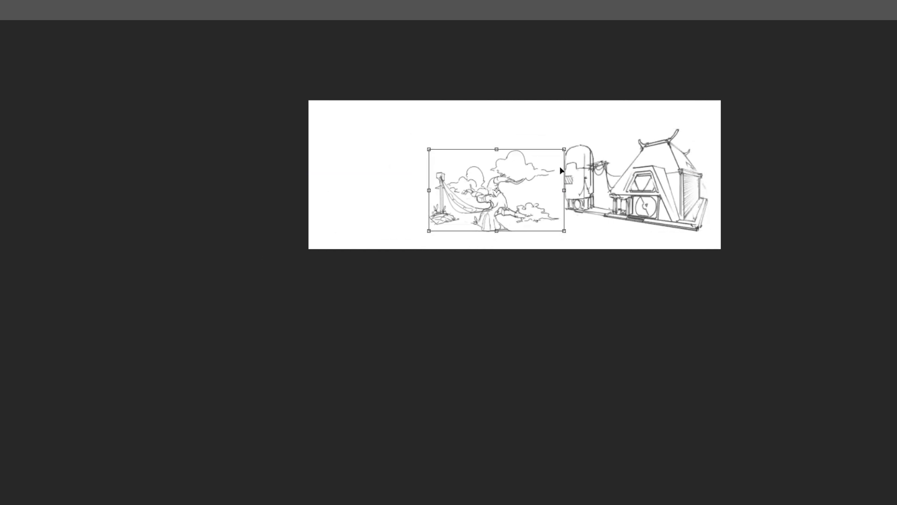
mouse_move(563, 148)
mouse_down()
mouse_move(541, 161)
mouse_move(549, 194)
mouse_up()
key(Return)
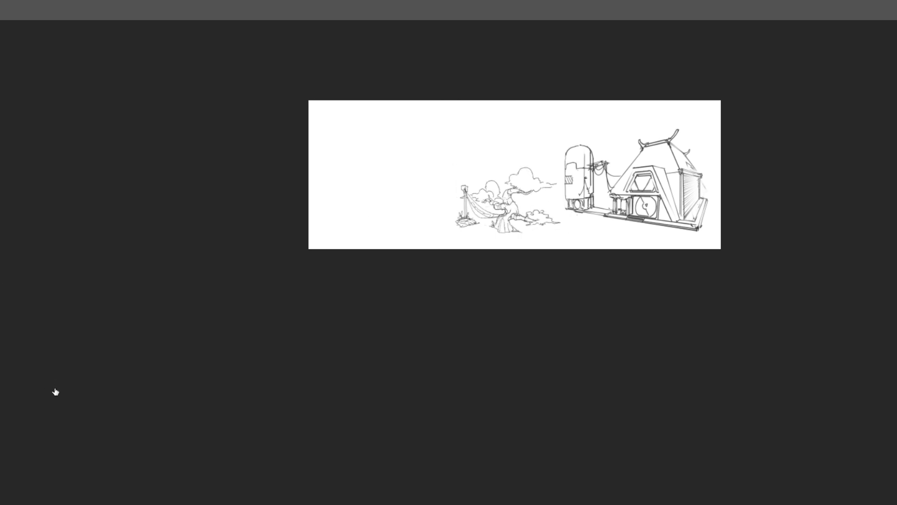
Bring in the veranda house drawing, enlarge it, adjust its shape slightly and place it at the left end of the canvas
key(ctrl+v)
key(ctrl+t)
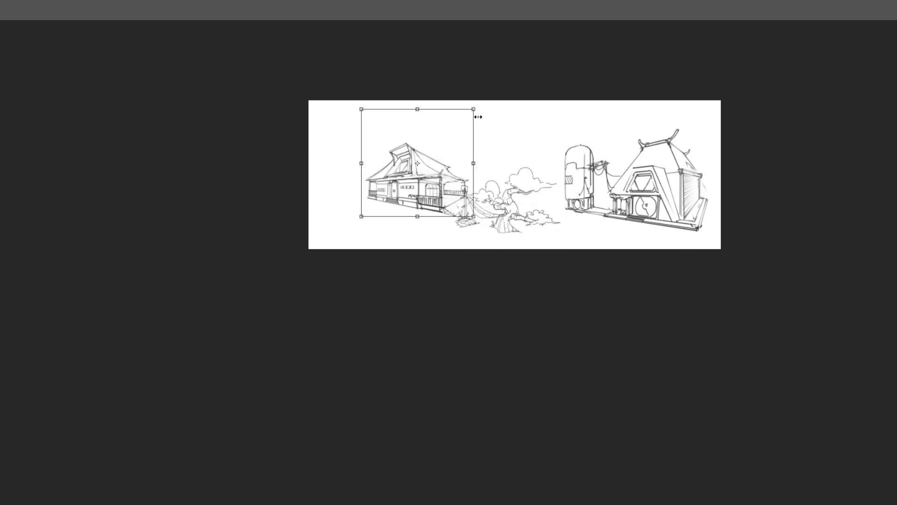
drag(477, 107, 528, 59)
drag(494, 128, 455, 139)
drag(487, 228, 442, 195)
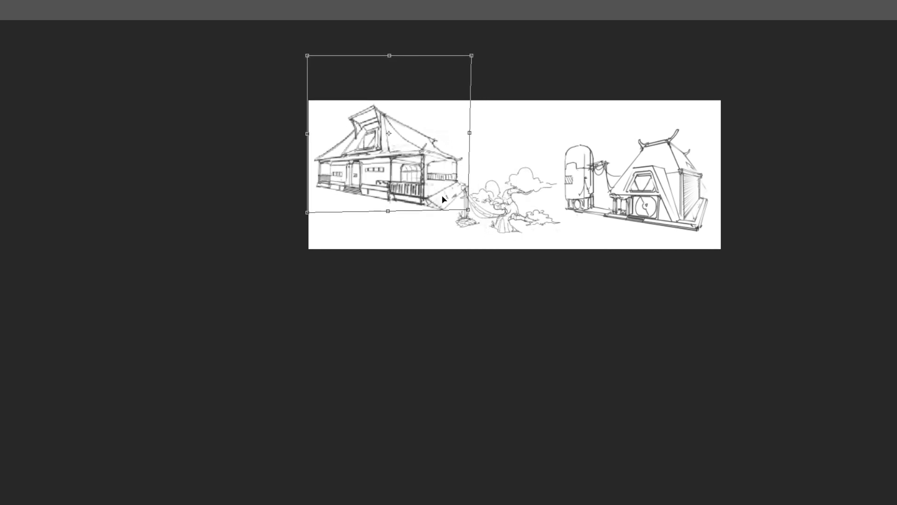
drag(471, 55, 457, 68)
drag(431, 113, 431, 106)
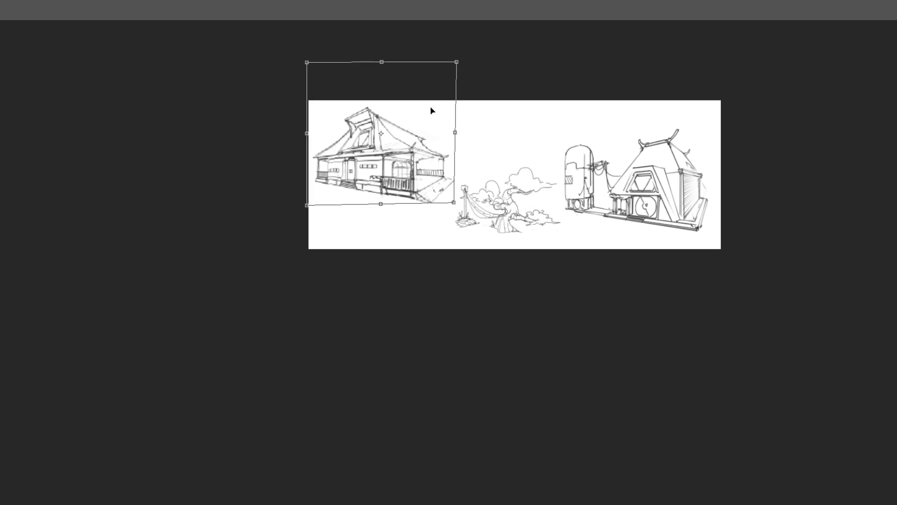
key(Return)
Enlarge the hammock tree drawing so it fills the gap between the veranda house and the silo
scroll(486, 198, up, 2)
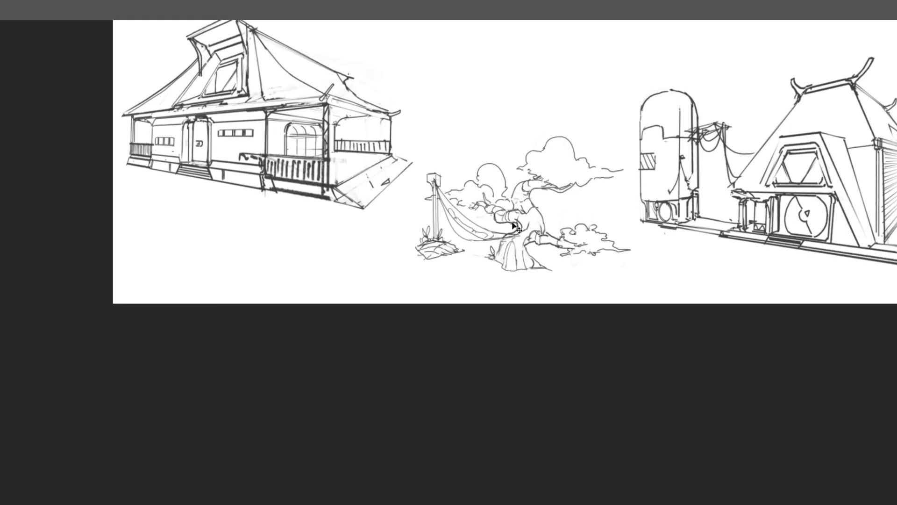
key(ctrl+t)
drag(640, 134, 658, 124)
drag(618, 154, 613, 156)
scroll(614, 155, down, 2)
key(Return)
Examine the lineup of veranda house, hammock tree, silo and A-frame hut as a whole and up close
drag(686, 194, 557, 227)
scroll(557, 227, down, 2)
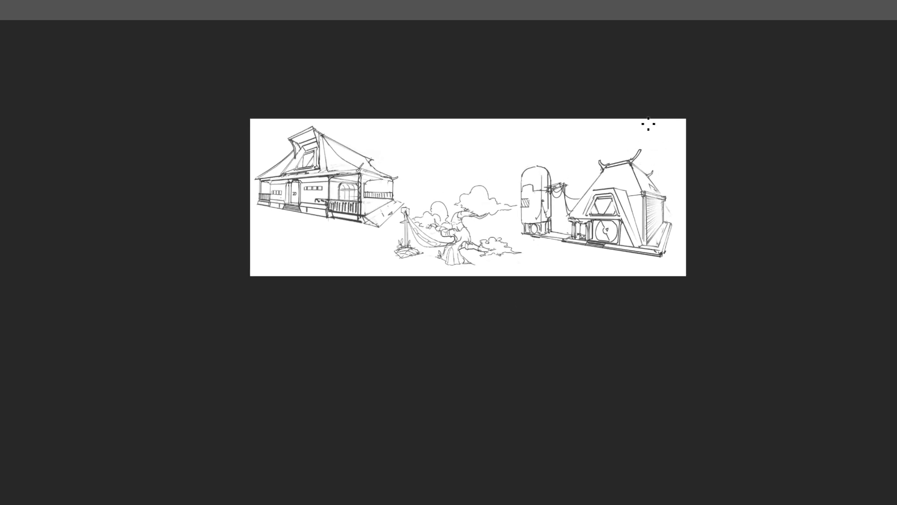
click(628, 186)
drag(266, 246, 535, 250)
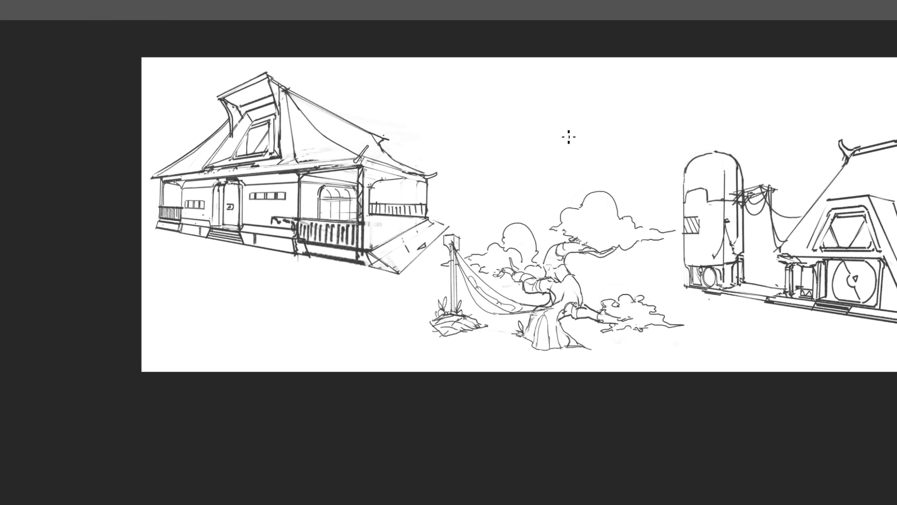
drag(600, 170, 565, 198)
drag(706, 202, 650, 203)
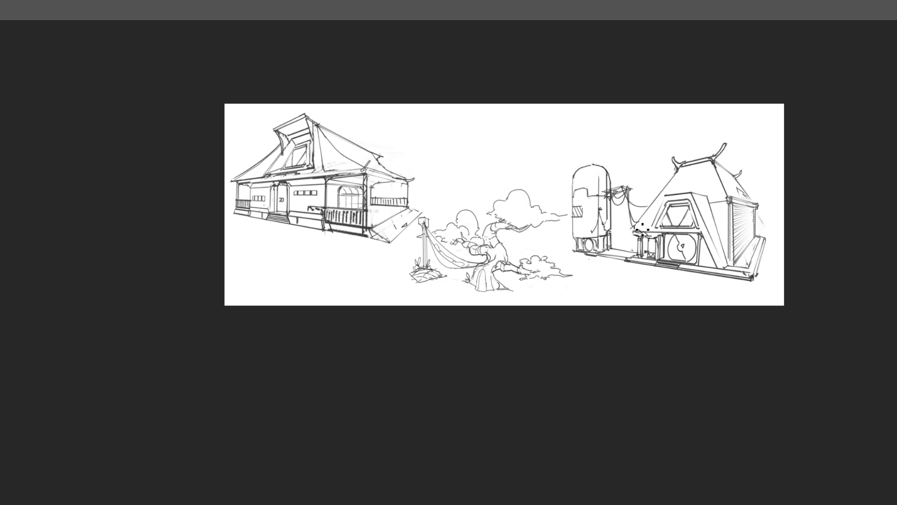
drag(720, 173, 673, 172)
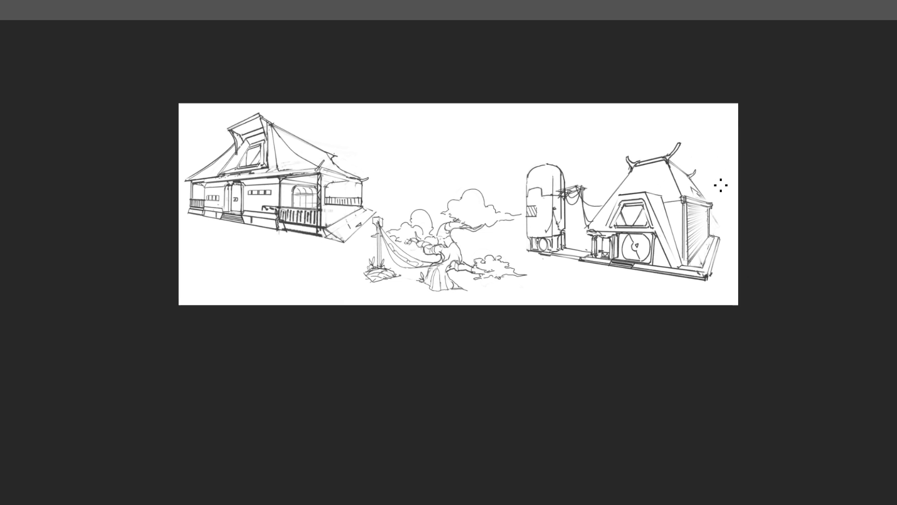
drag(706, 248, 632, 194)
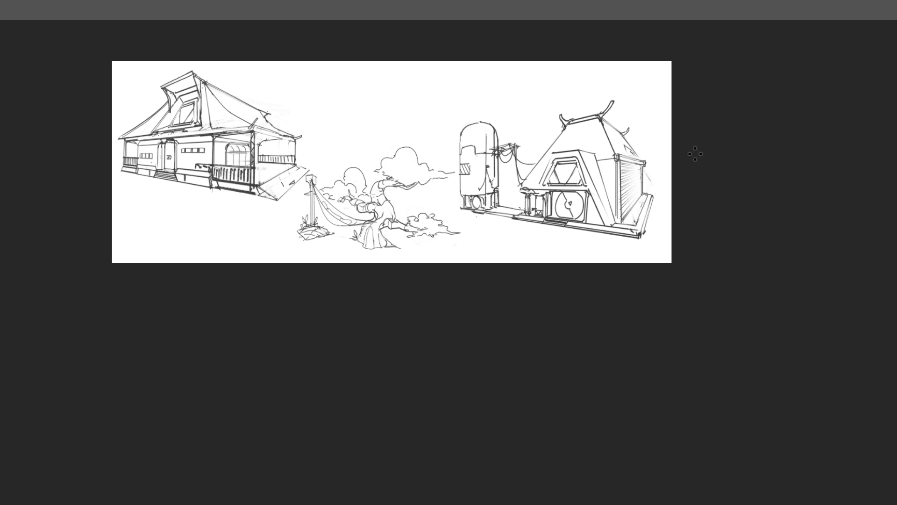
mouse_move(643, 144)
mouse_down()
mouse_move(649, 194)
mouse_move(614, 170)
mouse_up()
Bring up the reference photo board and view its thatched houses, crystals, standing stones and farm machinery
key(ctrl+z)
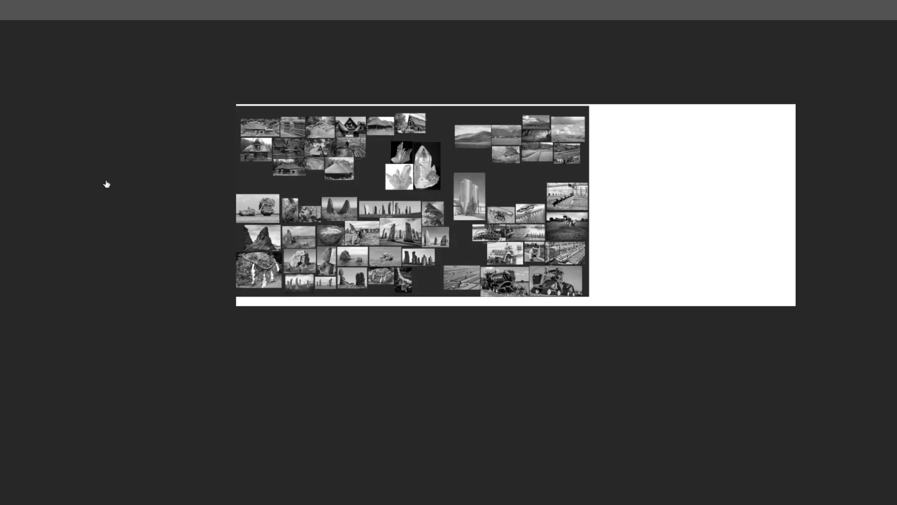
scroll(343, 186, up, 5)
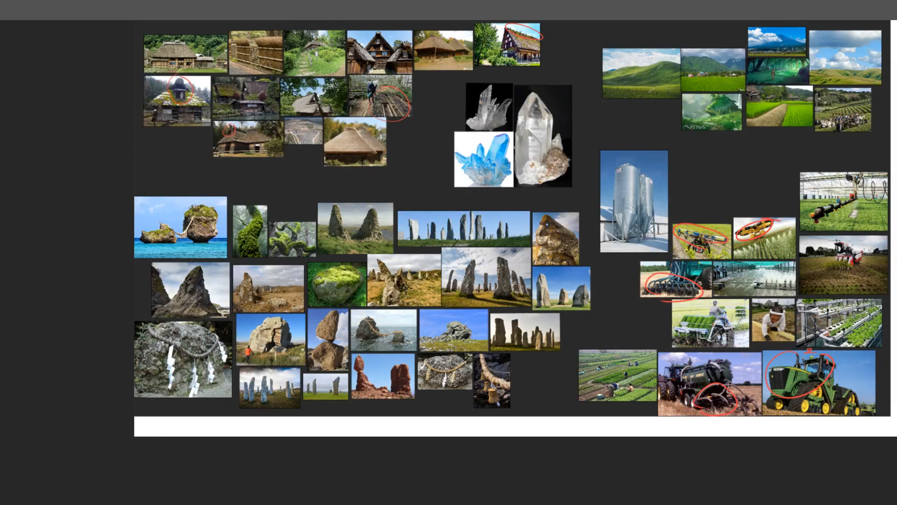
Examine the standing stones, mossy boulders and roped rocks on the reference image board
scroll(330, 301, up, 6)
scroll(330, 301, down, 5)
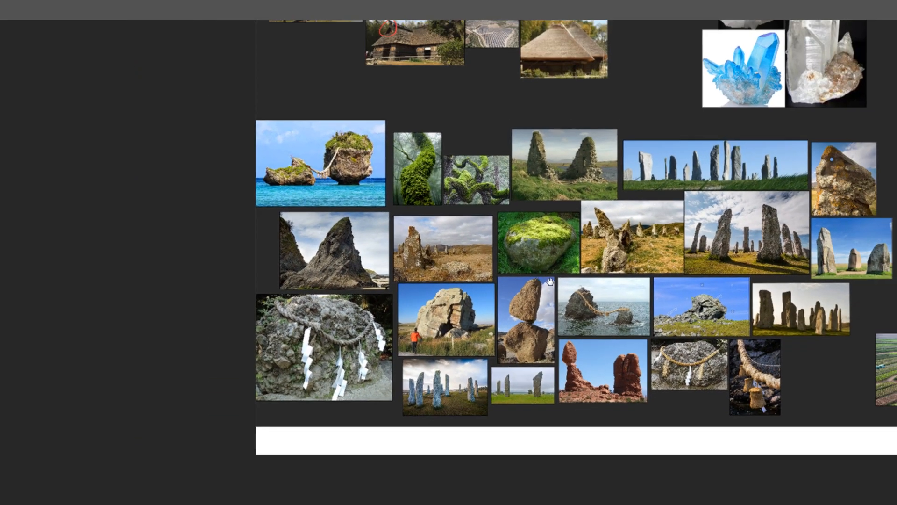
drag(550, 282, 477, 270)
drag(611, 34, 509, 348)
drag(770, 413, 895, 139)
drag(598, 202, 505, 192)
drag(389, 331, 414, 316)
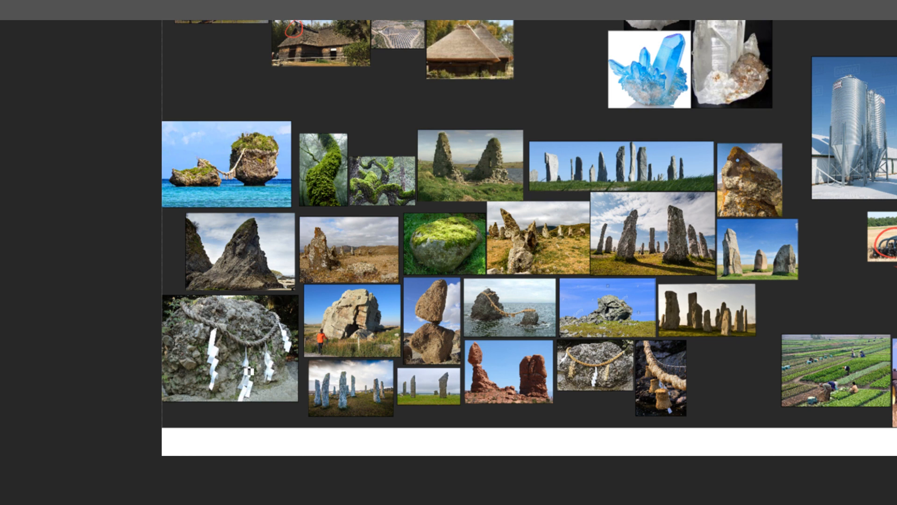
drag(439, 257, 439, 271)
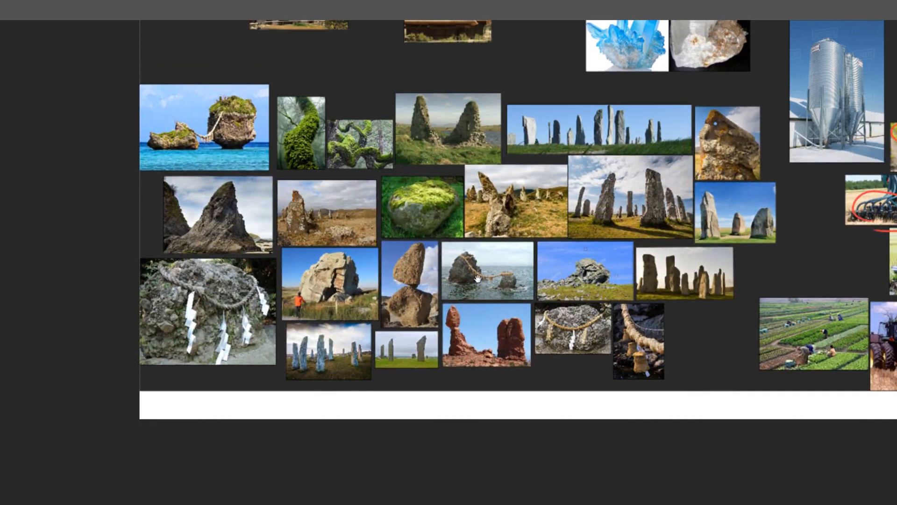
scroll(391, 272, up, 1)
scroll(391, 272, up, 1)
drag(563, 287, 554, 322)
drag(638, 299, 565, 271)
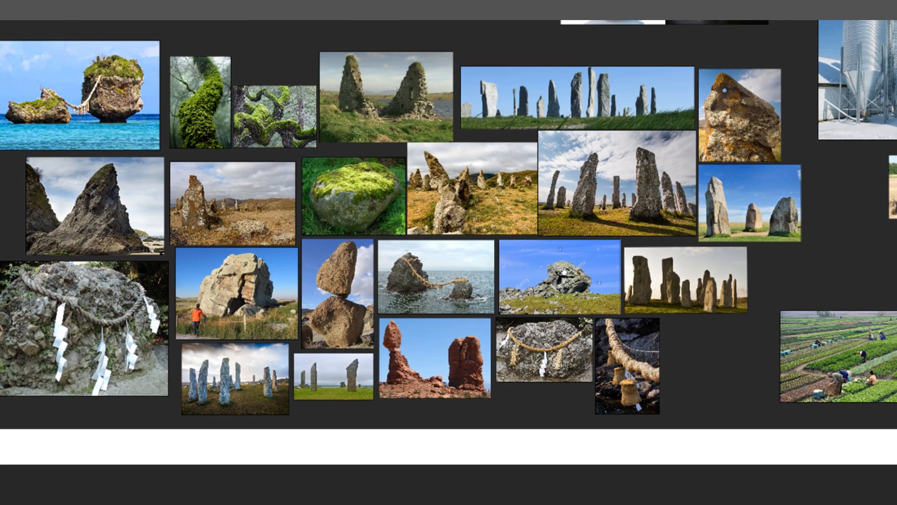
drag(697, 206, 671, 207)
drag(636, 242, 650, 233)
drag(729, 226, 704, 269)
drag(553, 150, 533, 179)
Switch to the blank canvas and sketch the outline of a tall standing stone with a short ground line
click(40, 182)
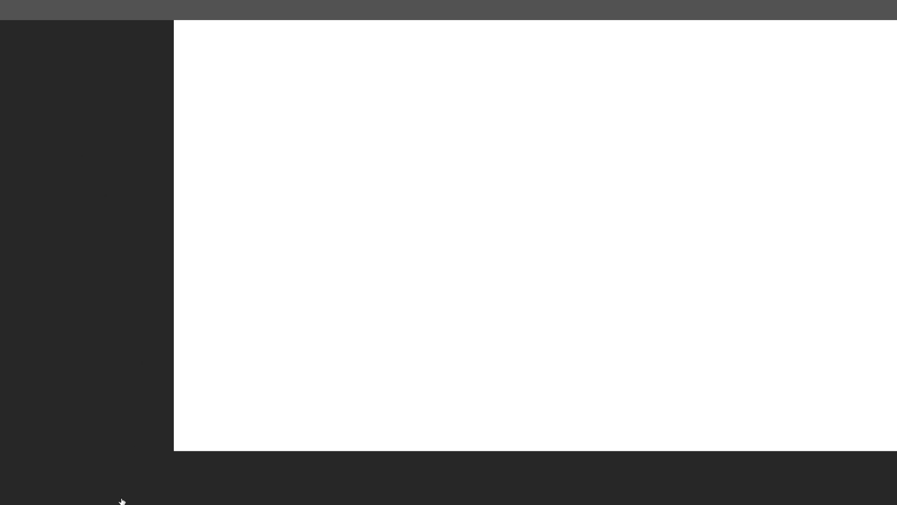
drag(519, 249, 495, 255)
drag(612, 252, 438, 289)
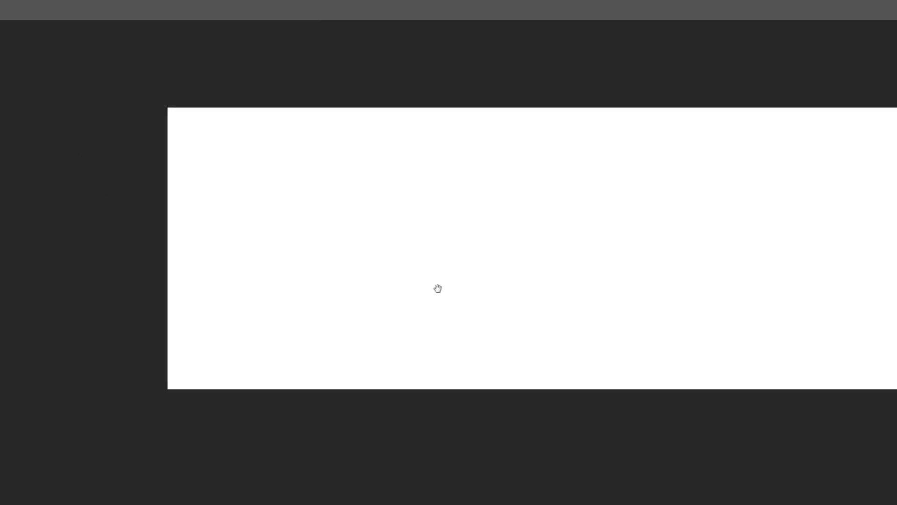
scroll(461, 281, up, 2)
drag(493, 275, 543, 294)
mouse_move(512, 266)
mouse_down()
mouse_move(545, 267)
mouse_move(519, 273)
mouse_up()
scroll(545, 268, down, 1)
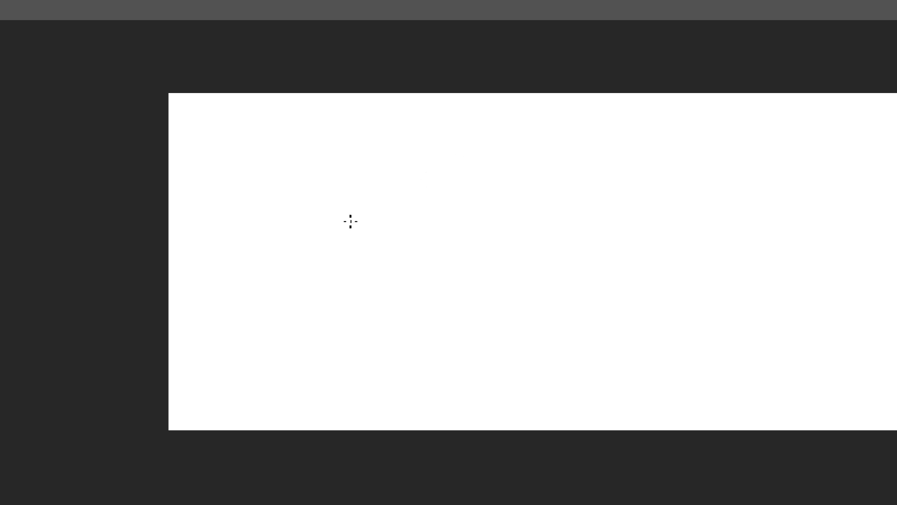
mouse_move(316, 296)
mouse_down()
mouse_move(319, 249)
mouse_move(314, 278)
mouse_move(348, 185)
mouse_move(364, 175)
mouse_move(377, 187)
mouse_move(374, 289)
mouse_move(324, 299)
mouse_move(323, 286)
mouse_move(330, 299)
mouse_move(390, 294)
mouse_move(369, 293)
mouse_up()
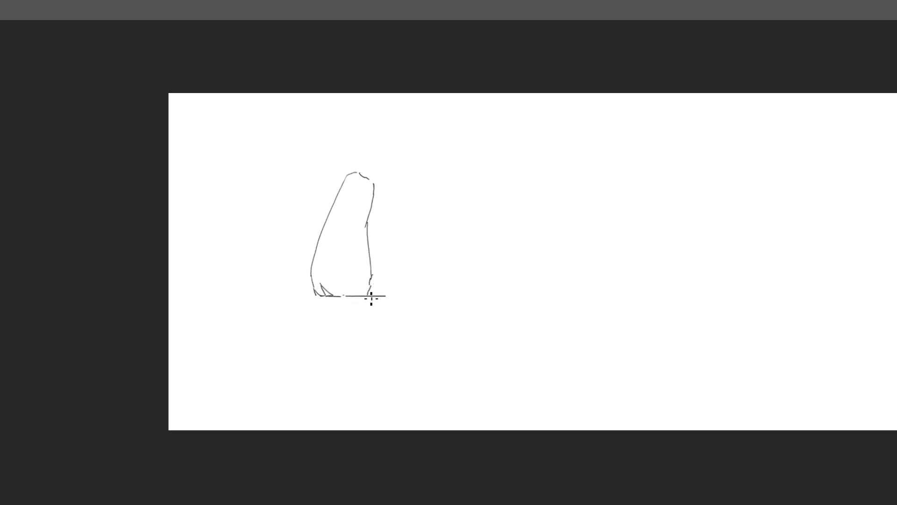
Reshape the standing stone with a tapered, faceted top and inner plane lines, and shift the sketch closer to the canvas's left edge
key(e)
mouse_move(367, 210)
mouse_down()
mouse_move(362, 176)
mouse_move(375, 214)
mouse_up()
key(b)
drag(356, 178, 351, 212)
mouse_move(355, 295)
mouse_down()
mouse_move(336, 258)
mouse_move(337, 213)
mouse_move(353, 294)
mouse_move(342, 189)
mouse_move(335, 217)
mouse_up()
drag(331, 206, 336, 203)
drag(337, 191, 334, 202)
drag(355, 276, 286, 282)
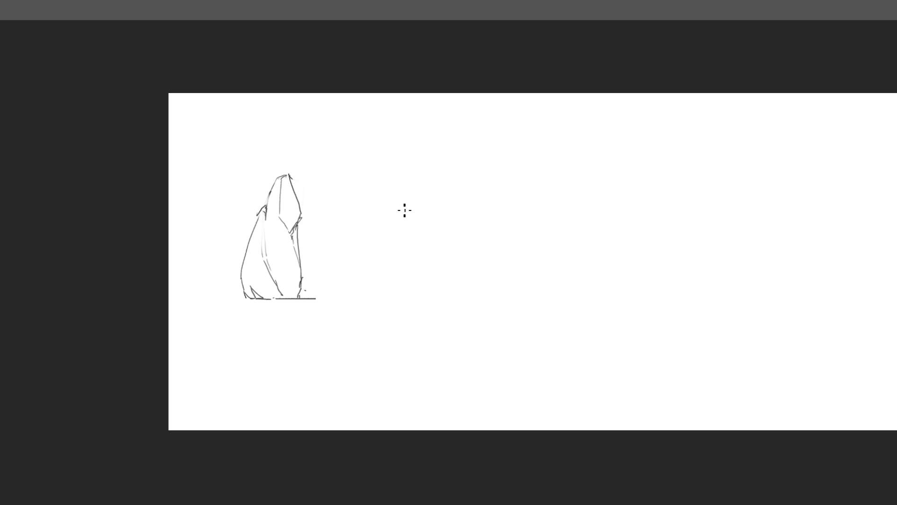
Sketch the outline of a wide, low boulder on a ground line beside the standing stone, erasing stray strokes
mouse_move(351, 297)
mouse_down()
mouse_move(337, 265)
mouse_move(348, 243)
mouse_up()
drag(402, 228, 471, 253)
mouse_move(389, 226)
mouse_down()
mouse_move(478, 261)
mouse_move(475, 249)
mouse_move(454, 253)
mouse_up()
key(e)
key(b)
drag(402, 227, 507, 282)
key(ctrl+z)
mouse_move(420, 232)
mouse_down()
mouse_move(481, 270)
mouse_move(485, 286)
mouse_move(473, 283)
mouse_move(475, 257)
mouse_move(484, 295)
mouse_move(422, 311)
mouse_move(360, 307)
mouse_move(350, 289)
mouse_move(349, 299)
mouse_move(338, 296)
mouse_move(358, 298)
mouse_move(361, 276)
mouse_move(393, 255)
mouse_up()
key(ctrl+z)
mouse_move(357, 297)
mouse_down()
mouse_move(361, 276)
mouse_move(393, 264)
mouse_move(397, 275)
mouse_move(387, 267)
mouse_move(359, 299)
mouse_move(348, 268)
mouse_move(367, 268)
mouse_move(378, 287)
mouse_move(360, 295)
mouse_move(358, 269)
mouse_move(350, 276)
mouse_move(387, 267)
mouse_up()
key(e)
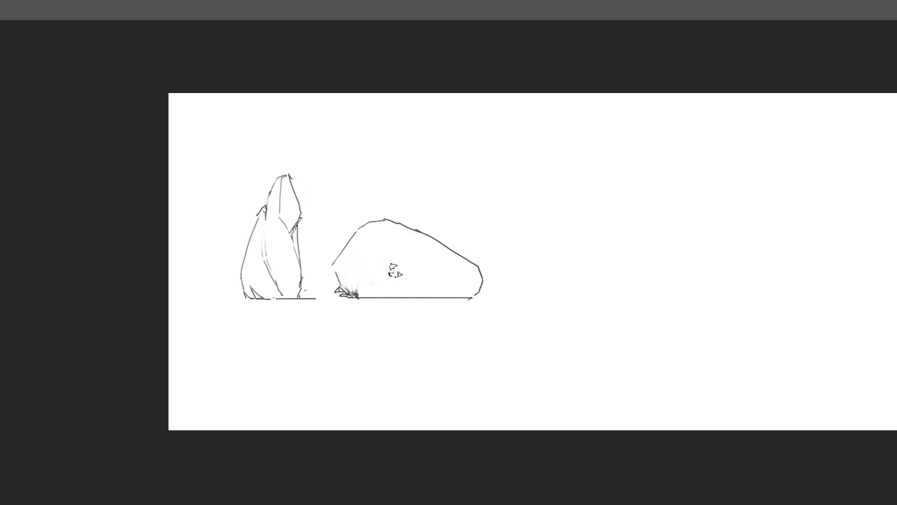
Add leafy tufts at the low boulder's base and plane lines across its face
key(b)
mouse_move(349, 295)
mouse_down()
mouse_move(354, 276)
mouse_move(371, 297)
mouse_up()
drag(458, 295, 466, 295)
mouse_move(411, 297)
mouse_down()
mouse_move(365, 253)
mouse_move(400, 238)
mouse_up()
drag(352, 254, 341, 283)
mouse_move(370, 246)
mouse_down()
mouse_move(423, 274)
mouse_move(430, 270)
mouse_up()
key(ctrl+z)
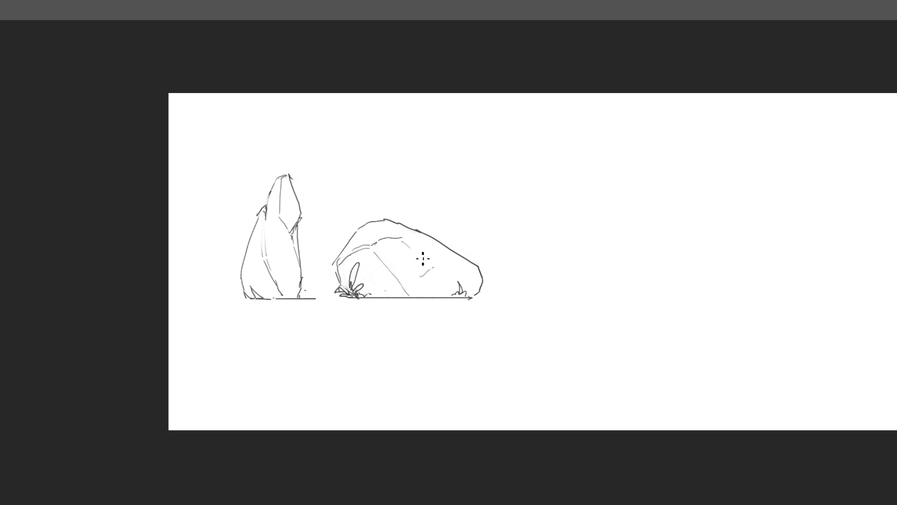
Draw a ragged moss cap with hanging drips over the low boulder, and add cracks and plane breaks below it
mouse_move(353, 234)
mouse_down()
mouse_move(389, 220)
mouse_move(401, 223)
mouse_move(388, 229)
mouse_move(410, 252)
mouse_up()
drag(408, 245, 413, 239)
mouse_move(412, 239)
mouse_down()
mouse_move(424, 273)
mouse_move(424, 249)
mouse_move(449, 249)
mouse_move(439, 240)
mouse_move(445, 230)
mouse_move(442, 243)
mouse_move(455, 252)
mouse_move(417, 221)
mouse_move(382, 214)
mouse_move(444, 230)
mouse_move(407, 165)
mouse_move(386, 226)
mouse_move(374, 224)
mouse_move(439, 241)
mouse_up()
key(e)
key(b)
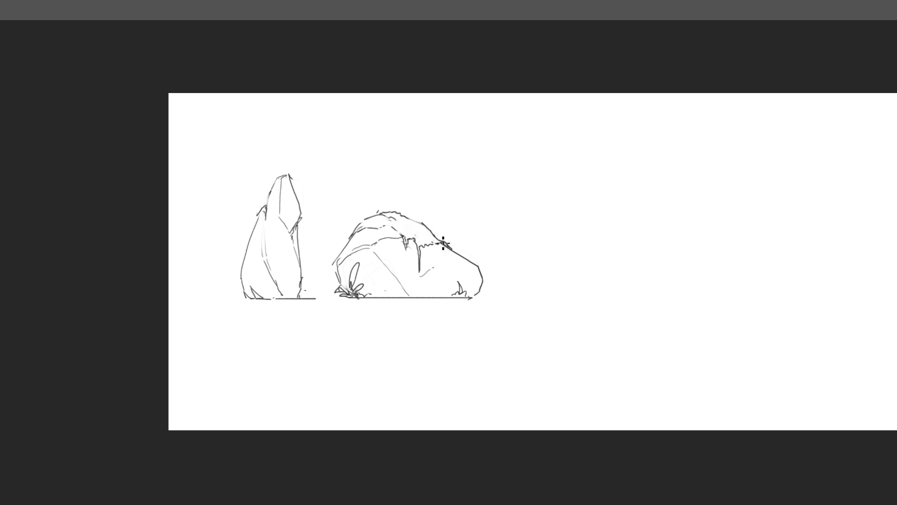
mouse_move(416, 277)
mouse_down()
mouse_move(402, 254)
mouse_move(405, 262)
mouse_move(413, 252)
mouse_move(399, 280)
mouse_up()
mouse_move(366, 280)
mouse_down()
mouse_move(376, 274)
mouse_move(381, 284)
mouse_up()
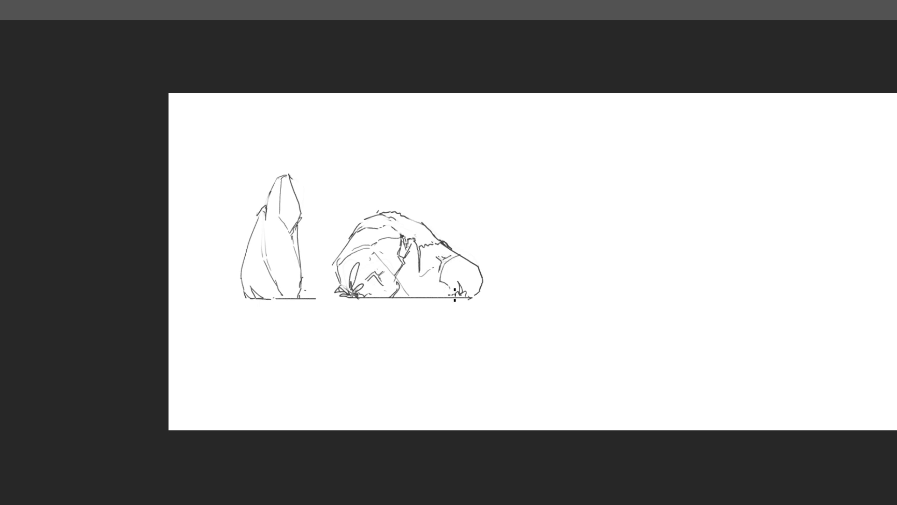
Draw a carved curved mark with two slanted strokes above it on the standing stone's upper facet
drag(289, 231, 366, 192)
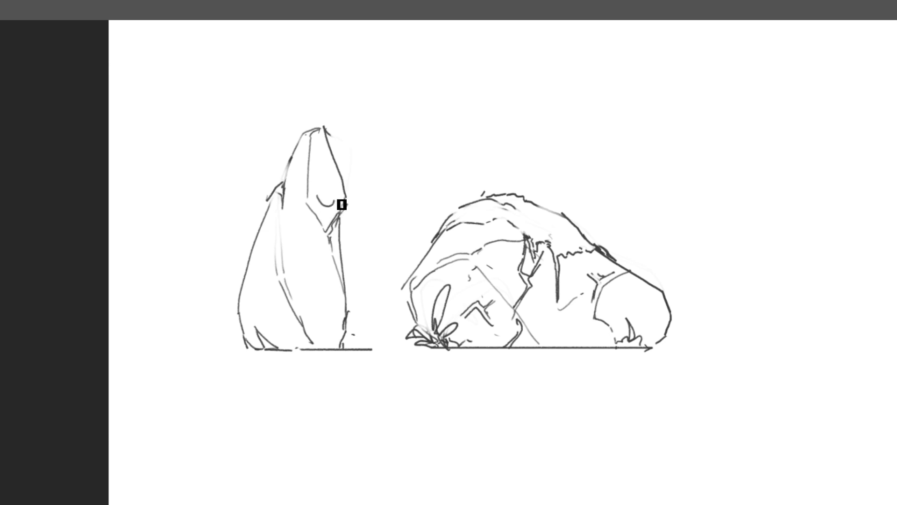
mouse_move(318, 195)
mouse_down()
mouse_move(343, 199)
mouse_move(337, 189)
mouse_up()
click(326, 185)
mouse_move(322, 157)
mouse_down()
mouse_move(332, 170)
mouse_move(313, 178)
mouse_move(336, 175)
mouse_up()
key(e)
click(326, 184)
click(316, 188)
click(338, 181)
Add broken crack and plane lines across the standing stone's lower body and left edge
mouse_move(298, 286)
mouse_down()
mouse_move(315, 234)
mouse_move(328, 268)
mouse_up()
mouse_move(287, 301)
mouse_down()
mouse_move(265, 307)
mouse_move(249, 297)
mouse_up()
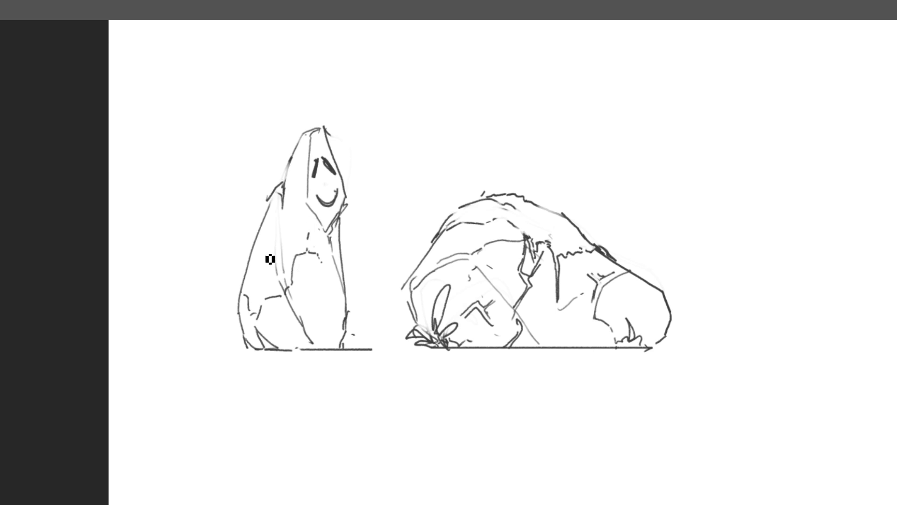
drag(255, 243, 260, 245)
mouse_move(266, 258)
mouse_down()
mouse_move(262, 244)
mouse_move(269, 259)
mouse_move(281, 236)
mouse_up()
Rework the strokes above the standing stone's curved mark into a pointed symbol with a small circle inside
key(e)
mouse_move(318, 159)
mouse_down()
mouse_move(320, 184)
mouse_move(312, 170)
mouse_move(321, 128)
mouse_move(325, 180)
mouse_move(323, 160)
mouse_up()
drag(317, 187, 332, 175)
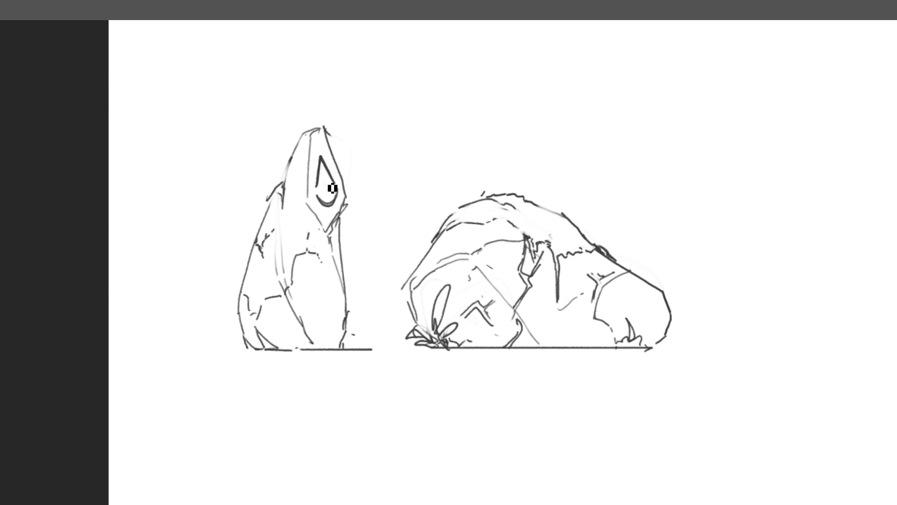
drag(326, 186, 327, 186)
Draw small rune-like carvings on the low boulder's face and a curled mark on its rounded right end
drag(556, 93, 536, 112)
drag(558, 201, 438, 161)
drag(535, 132, 514, 171)
key(e)
mouse_move(363, 239)
mouse_down()
mouse_move(377, 228)
mouse_move(358, 254)
mouse_up()
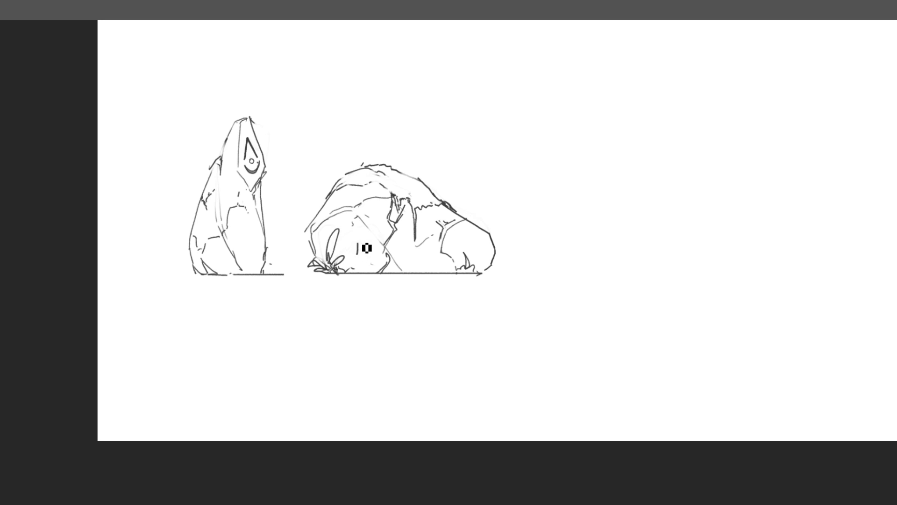
click(363, 243)
drag(374, 234, 369, 234)
mouse_move(362, 225)
mouse_down()
mouse_move(386, 215)
mouse_move(368, 211)
mouse_move(393, 212)
mouse_move(386, 219)
mouse_move(394, 232)
mouse_move(382, 220)
mouse_up()
drag(381, 221, 383, 235)
mouse_move(469, 240)
mouse_down()
mouse_move(479, 246)
mouse_move(482, 237)
mouse_up()
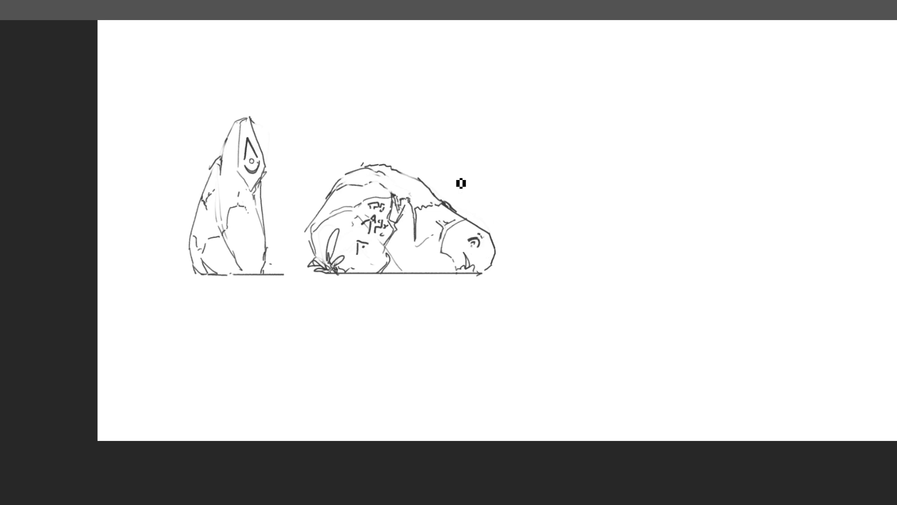
Sketch a large angular boulder outline to the right of the low boulder, with a second rock's peak starting behind it
scroll(551, 171, down, 2)
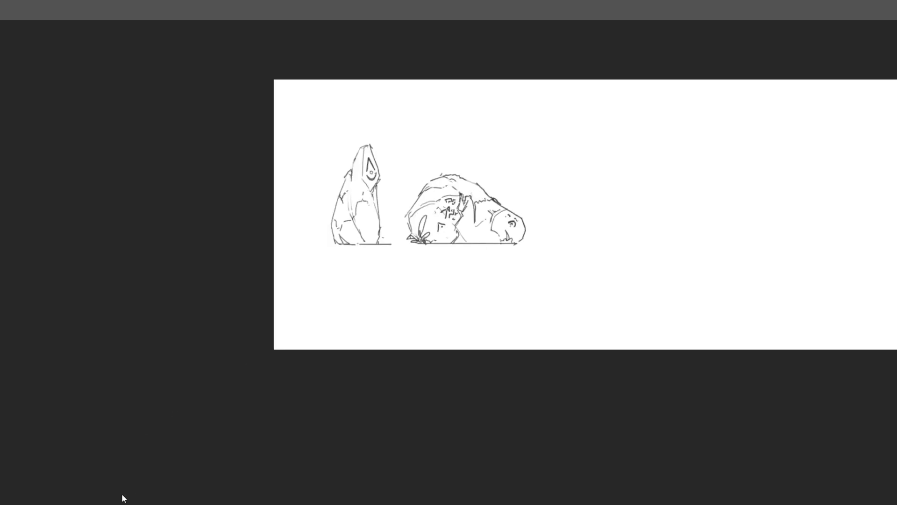
mouse_move(542, 238)
mouse_down()
mouse_move(312, 228)
mouse_move(327, 222)
mouse_up()
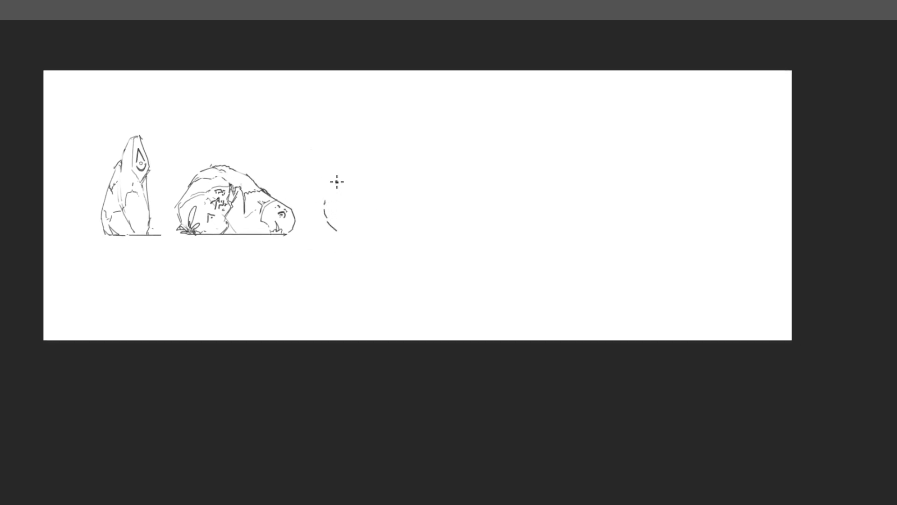
key(ctrl+z)
key(ctrl+z)
mouse_move(331, 225)
mouse_down()
mouse_move(327, 207)
mouse_move(362, 139)
mouse_up()
key(ctrl+z)
mouse_move(323, 203)
mouse_down()
mouse_move(345, 147)
mouse_move(365, 129)
mouse_move(433, 137)
mouse_up()
mouse_move(347, 206)
mouse_down()
mouse_move(377, 220)
mouse_move(348, 204)
mouse_up()
mouse_move(355, 206)
mouse_down()
mouse_move(376, 216)
mouse_move(397, 208)
mouse_move(386, 230)
mouse_move(407, 216)
mouse_move(438, 136)
mouse_move(419, 159)
mouse_move(426, 177)
mouse_move(401, 214)
mouse_up()
mouse_move(427, 172)
mouse_down()
mouse_move(449, 143)
mouse_move(462, 159)
mouse_move(445, 136)
mouse_move(425, 172)
mouse_move(446, 144)
mouse_move(453, 150)
mouse_move(439, 149)
mouse_up()
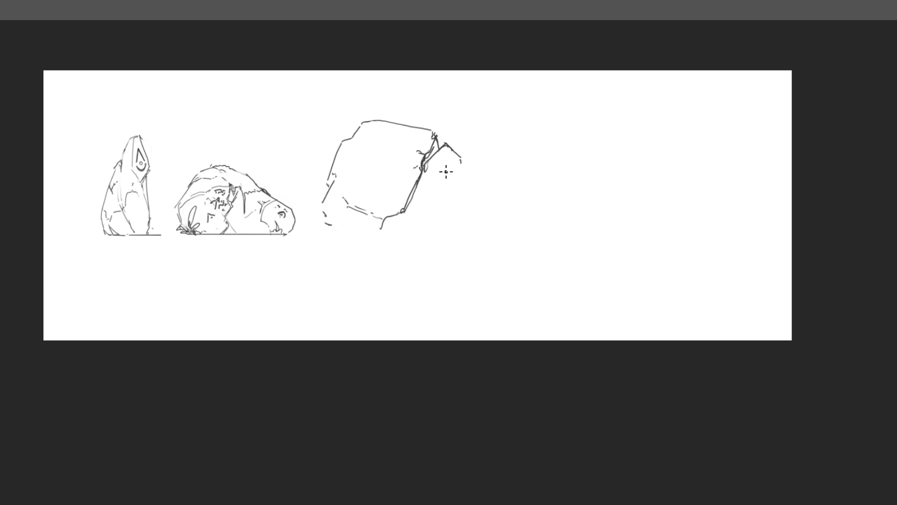
Clean up the split between the large boulder and the second rock, and add a crack line across the boulder's face
mouse_move(414, 183)
mouse_down()
mouse_move(385, 181)
mouse_move(414, 188)
mouse_up()
key(e)
drag(423, 156, 414, 164)
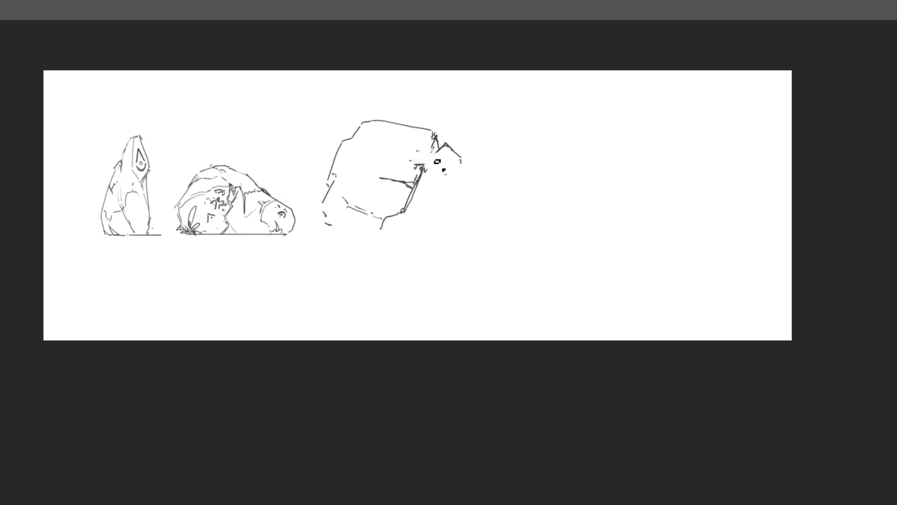
drag(436, 167, 440, 143)
mouse_move(439, 141)
mouse_down()
mouse_move(441, 163)
mouse_move(425, 168)
mouse_move(447, 154)
mouse_move(406, 208)
mouse_move(368, 167)
mouse_up()
drag(450, 190, 431, 181)
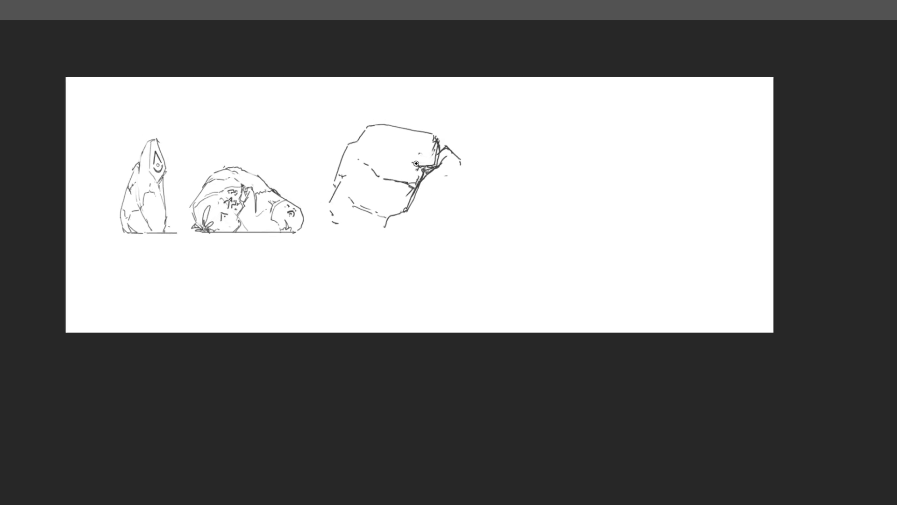
Ground the large boulder with a base line and leafy tuft, and close the second rock's outline beside it
mouse_move(333, 210)
mouse_down()
mouse_move(343, 234)
mouse_move(461, 236)
mouse_up()
key(ctrl+z)
mouse_move(325, 213)
mouse_down()
mouse_move(340, 230)
mouse_move(387, 228)
mouse_up()
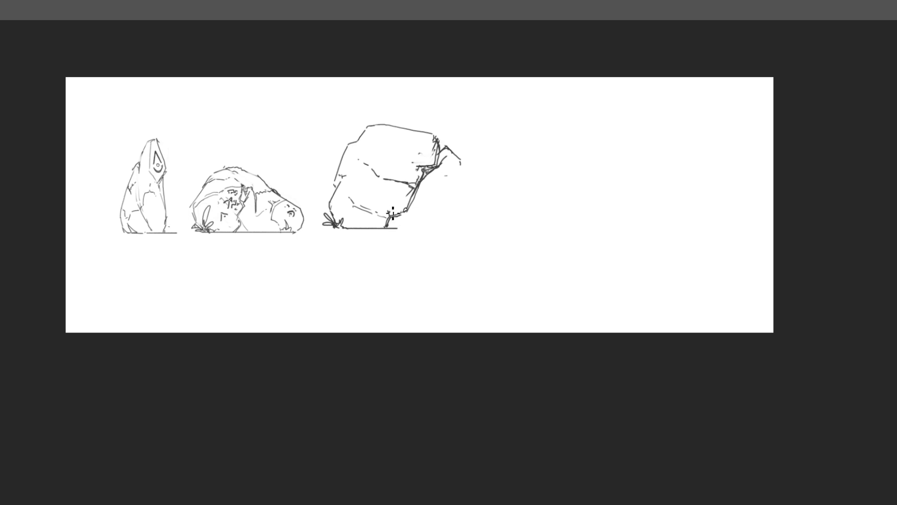
drag(390, 197, 391, 216)
mouse_move(461, 173)
mouse_down()
mouse_move(462, 233)
mouse_move(403, 229)
mouse_up()
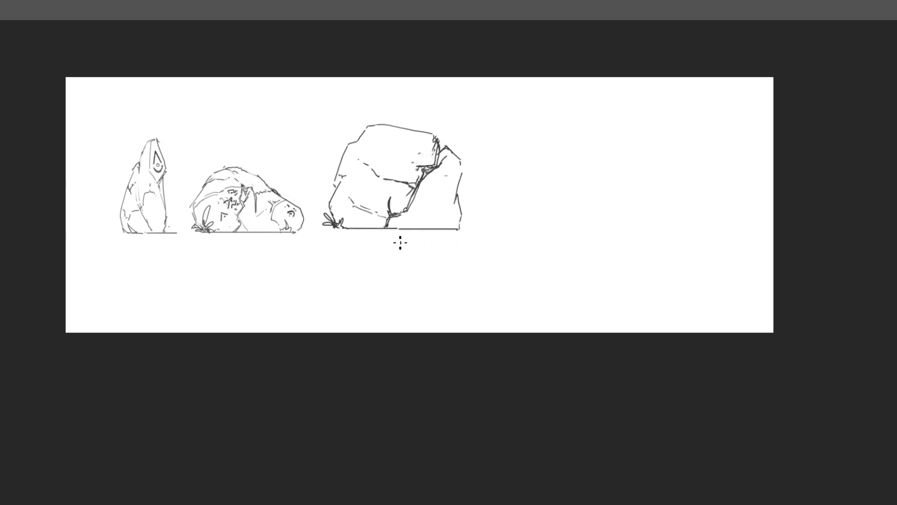
Add facet lines to the second rock and define the large boulder's top block
mouse_move(456, 203)
mouse_down()
mouse_move(418, 232)
mouse_move(428, 216)
mouse_up()
drag(446, 149, 452, 180)
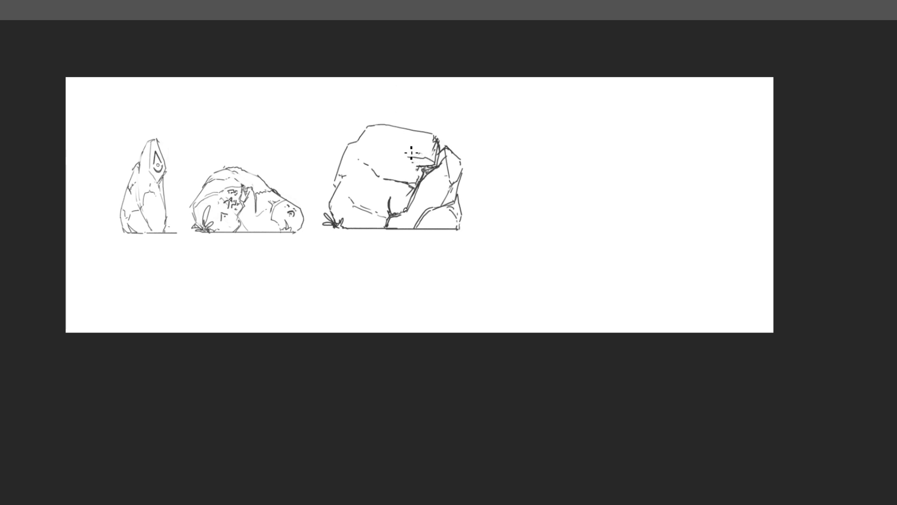
mouse_move(411, 158)
mouse_down()
mouse_move(377, 155)
mouse_move(371, 131)
mouse_move(371, 160)
mouse_up()
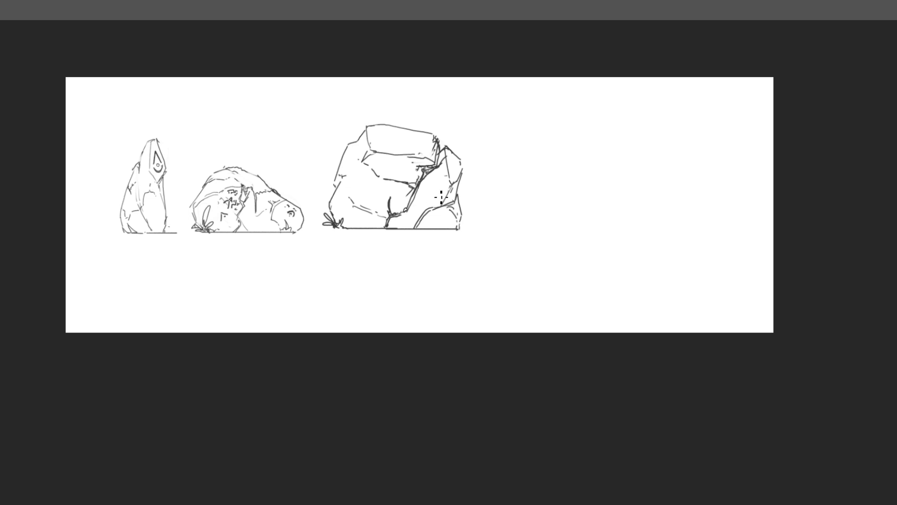
Add plane lines to the large boulder's left side and face, and fill its split with solid black
mouse_move(484, 142)
mouse_down()
mouse_move(514, 124)
mouse_move(496, 124)
mouse_move(508, 136)
mouse_up()
key(ctrl+alt+z)
key(ctrl+alt+z)
key(ctrl+alt+z)
drag(362, 162, 343, 193)
mouse_move(358, 205)
mouse_down()
mouse_move(345, 183)
mouse_move(378, 185)
mouse_move(382, 155)
mouse_up()
key(ctrl+z)
key(ctrl+z)
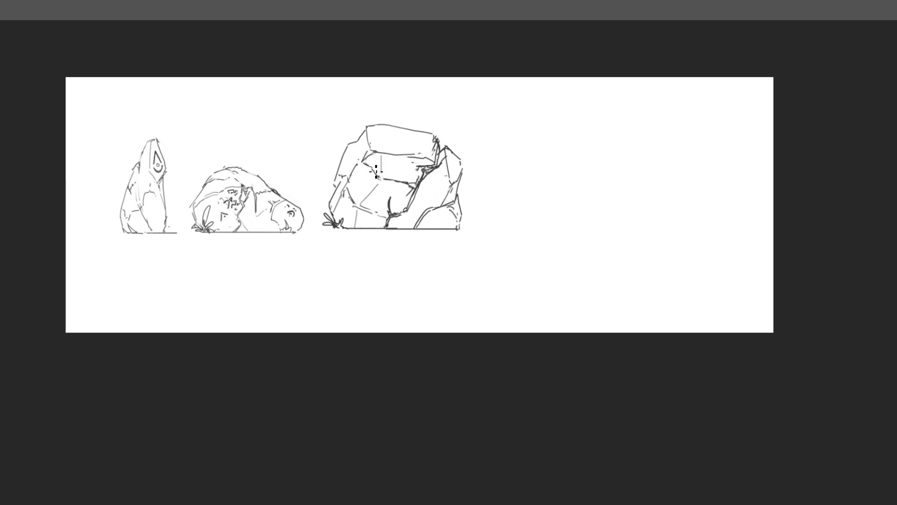
drag(360, 165, 379, 180)
mouse_move(416, 211)
mouse_down()
mouse_move(409, 212)
mouse_move(412, 202)
mouse_move(425, 210)
mouse_move(414, 193)
mouse_move(455, 168)
mouse_move(417, 209)
mouse_move(424, 215)
mouse_move(405, 208)
mouse_move(425, 210)
mouse_move(413, 187)
mouse_up()
Scale the split boulder down to about the height of the low boulder with Free Transform
scroll(478, 140, down, 3)
drag(550, 135, 438, 179)
key(ctrl+t)
key(Escape)
key(ctrl+t)
key(Return)
scroll(539, 192, up, 2)
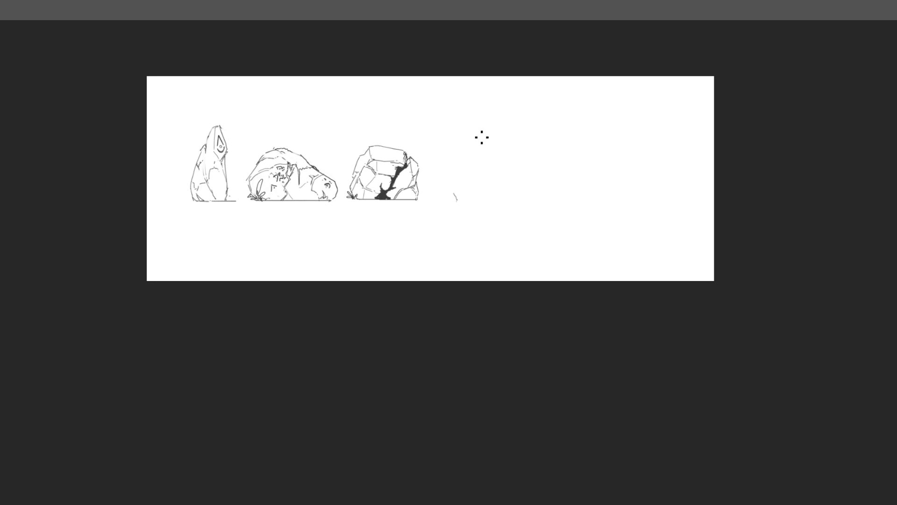
Sketch a faceted boulder balanced on a low, flat rock to the right of the split boulder
drag(493, 143, 496, 146)
drag(466, 178, 483, 193)
drag(480, 153, 469, 163)
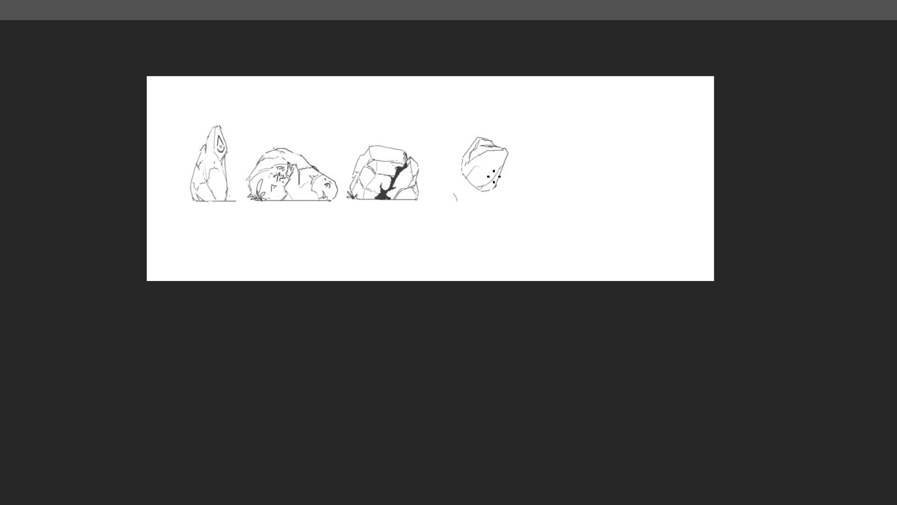
mouse_move(481, 188)
mouse_down()
mouse_move(472, 184)
mouse_move(480, 175)
mouse_move(493, 177)
mouse_move(474, 179)
mouse_up()
mouse_move(490, 198)
mouse_down()
mouse_move(454, 207)
mouse_move(505, 205)
mouse_move(524, 200)
mouse_move(500, 191)
mouse_move(521, 204)
mouse_up()
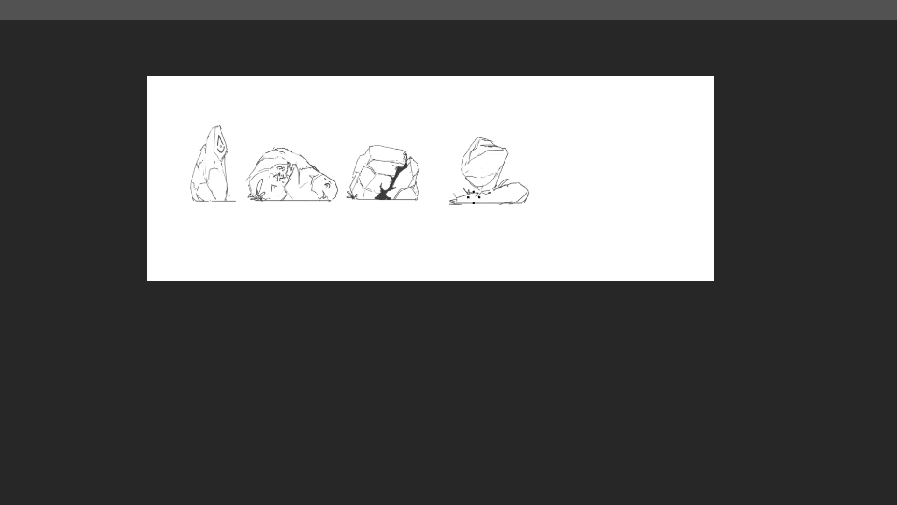
Add a ground line, grass tufts and slanted plane lines to the flat rock beneath the balanced boulder
mouse_move(453, 203)
mouse_down()
mouse_move(523, 186)
mouse_move(509, 201)
mouse_up()
key(ctrl+z)
drag(490, 204, 493, 203)
scroll(502, 184, up, 3)
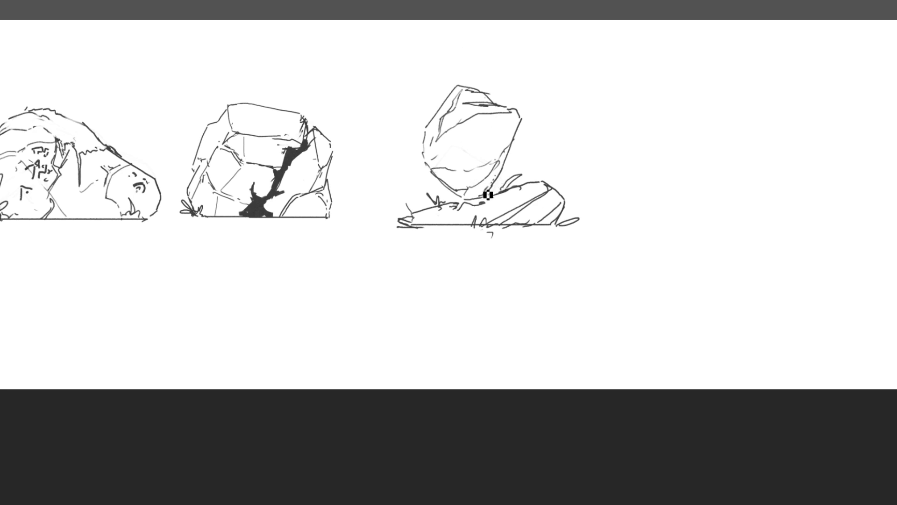
mouse_move(476, 174)
mouse_down()
mouse_move(485, 185)
mouse_move(454, 154)
mouse_up()
key(ctrl+z)
drag(549, 107, 531, 136)
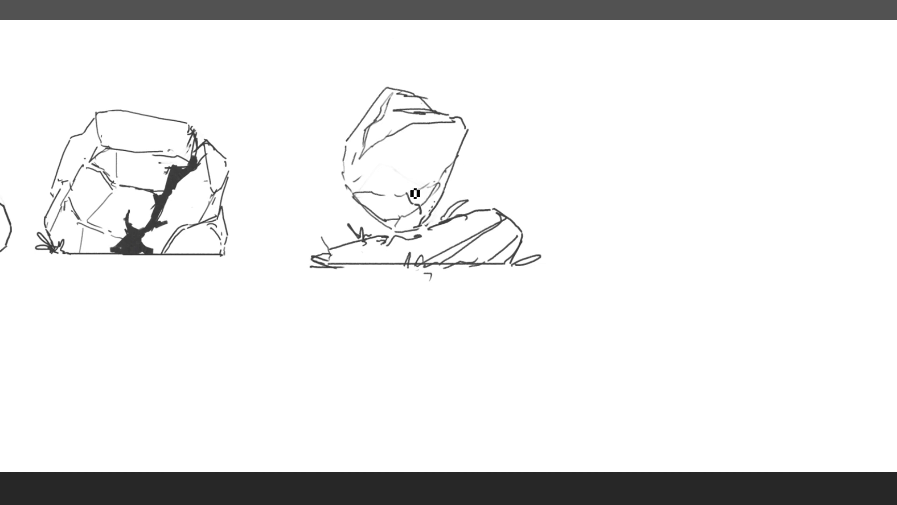
Draw a crack and a cluster of carved rune symbols with small dots on the balanced boulder's face
drag(410, 193, 420, 201)
mouse_move(422, 130)
mouse_down()
mouse_move(436, 138)
mouse_move(427, 146)
mouse_move(436, 138)
mouse_up()
mouse_move(399, 146)
mouse_down()
mouse_move(406, 160)
mouse_move(423, 153)
mouse_move(417, 168)
mouse_move(425, 170)
mouse_move(424, 151)
mouse_up()
click(408, 140)
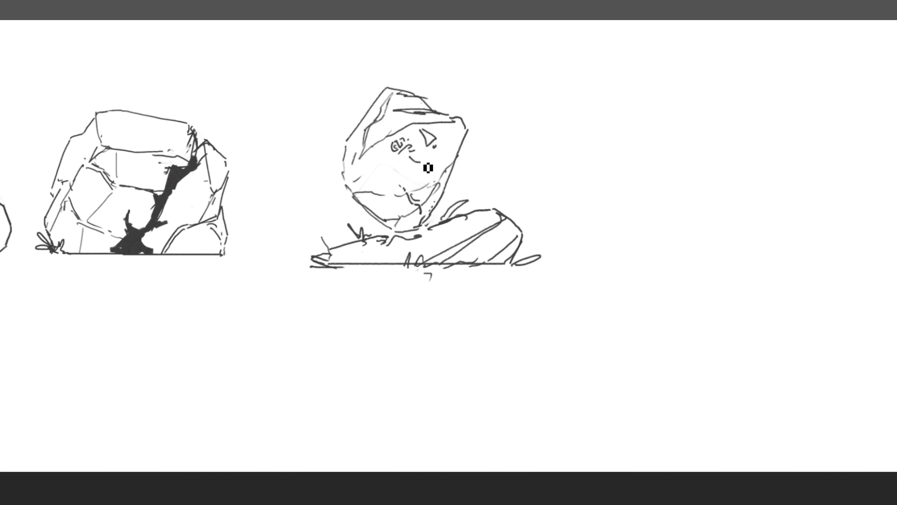
drag(429, 151, 431, 154)
mouse_move(431, 157)
mouse_down()
mouse_move(435, 127)
mouse_move(446, 157)
mouse_move(431, 82)
mouse_move(446, 142)
mouse_move(417, 139)
mouse_move(447, 135)
mouse_up()
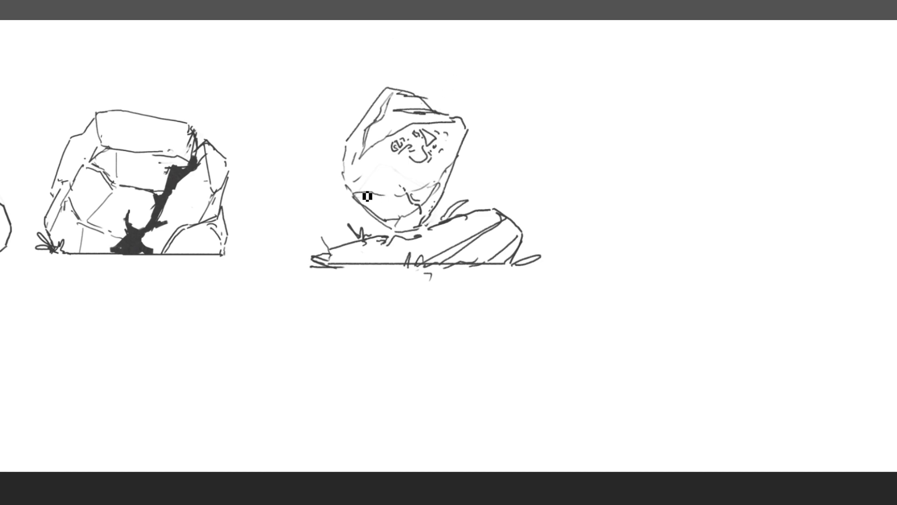
Add edge runes, base cracks and a grass blade to the balanced boulder, plus a small dark standing figure on its flat rock
mouse_move(354, 180)
mouse_down()
mouse_move(358, 185)
mouse_move(371, 164)
mouse_up()
key(l)
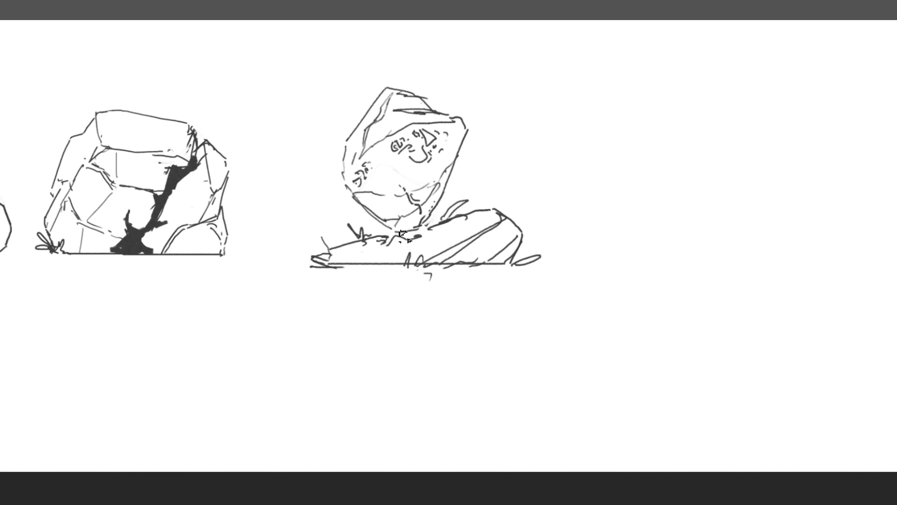
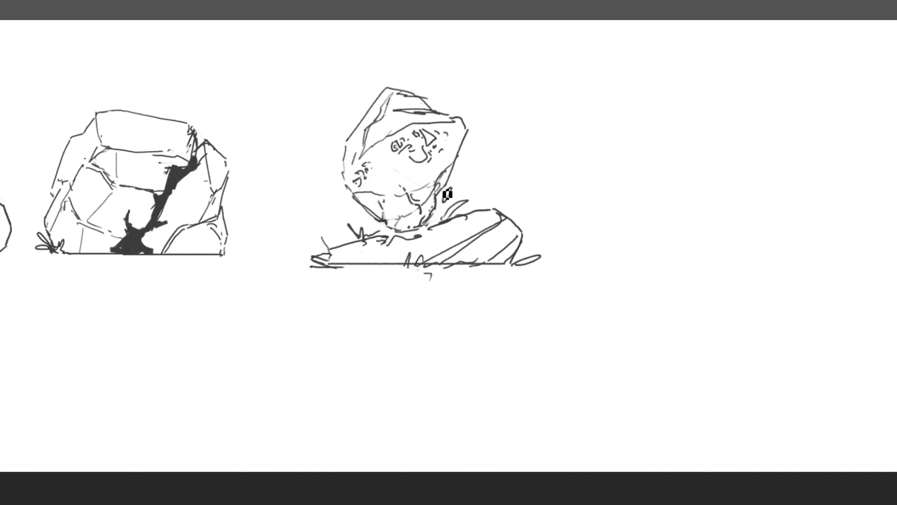
mouse_move(450, 190)
mouse_down()
mouse_move(445, 201)
mouse_move(450, 190)
mouse_up()
drag(498, 149, 478, 153)
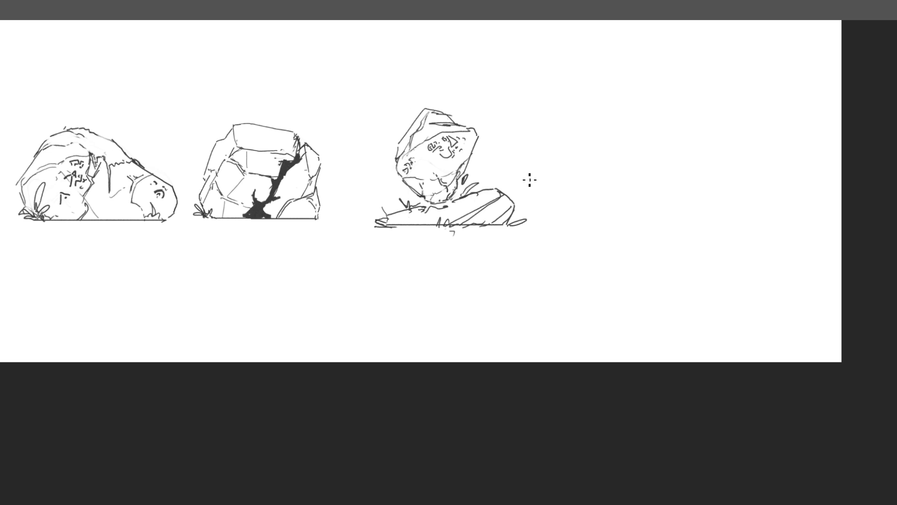
mouse_move(491, 187)
mouse_down()
mouse_move(492, 171)
mouse_move(495, 187)
mouse_up()
mouse_move(492, 186)
mouse_down()
mouse_move(494, 164)
mouse_move(540, 150)
mouse_move(509, 158)
mouse_up()
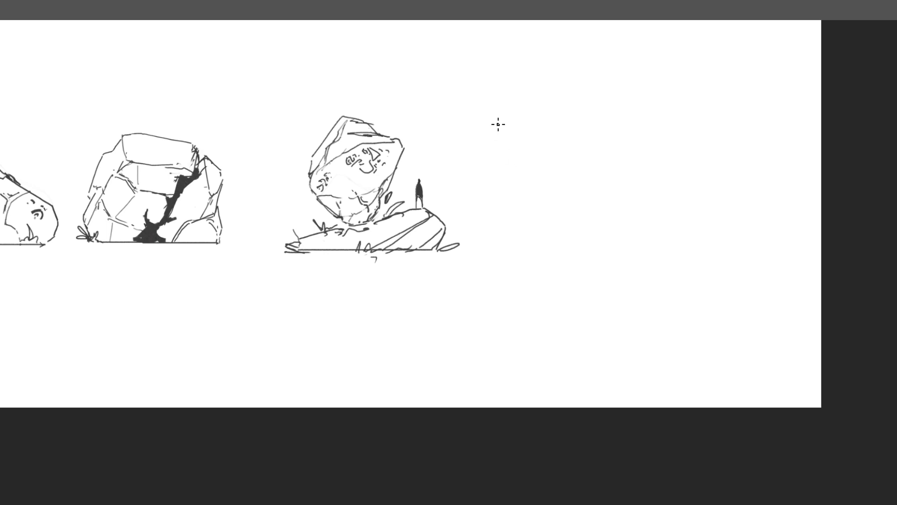
drag(577, 165, 523, 176)
drag(511, 177, 553, 168)
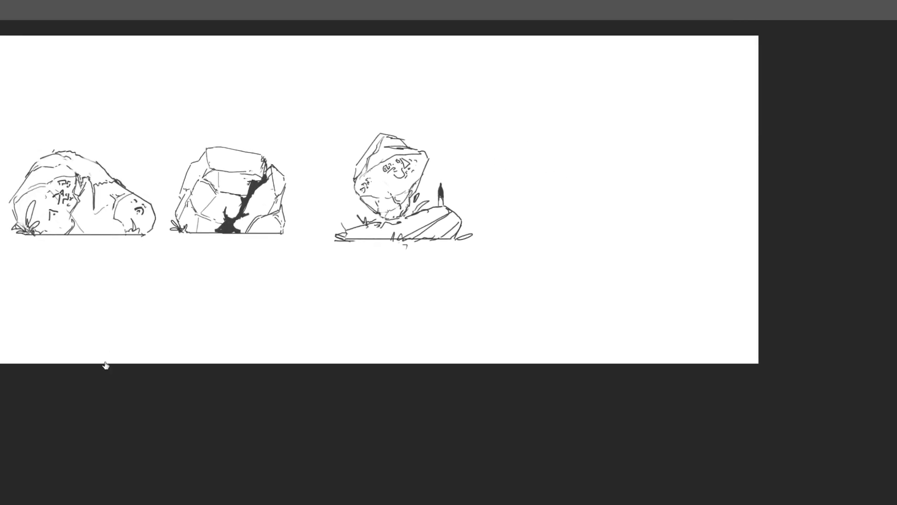
drag(526, 211, 475, 215)
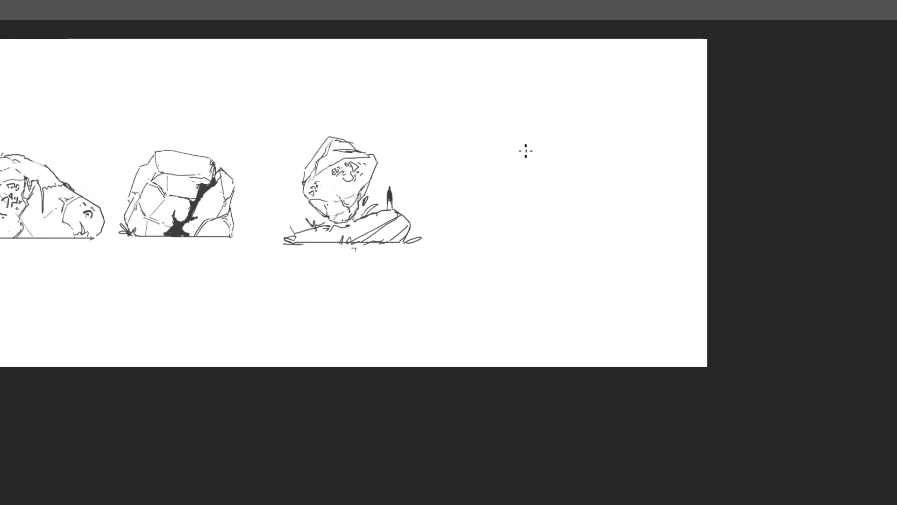
mouse_move(535, 152)
mouse_down()
mouse_move(503, 144)
mouse_move(473, 159)
mouse_move(464, 173)
mouse_move(526, 141)
mouse_move(457, 209)
mouse_move(480, 205)
mouse_move(455, 200)
mouse_move(493, 208)
mouse_move(522, 193)
mouse_move(505, 203)
mouse_move(553, 170)
mouse_move(553, 148)
mouse_move(556, 159)
mouse_move(524, 178)
mouse_up()
key(ctrl+z)
key(ctrl+z)
key(ctrl+z)
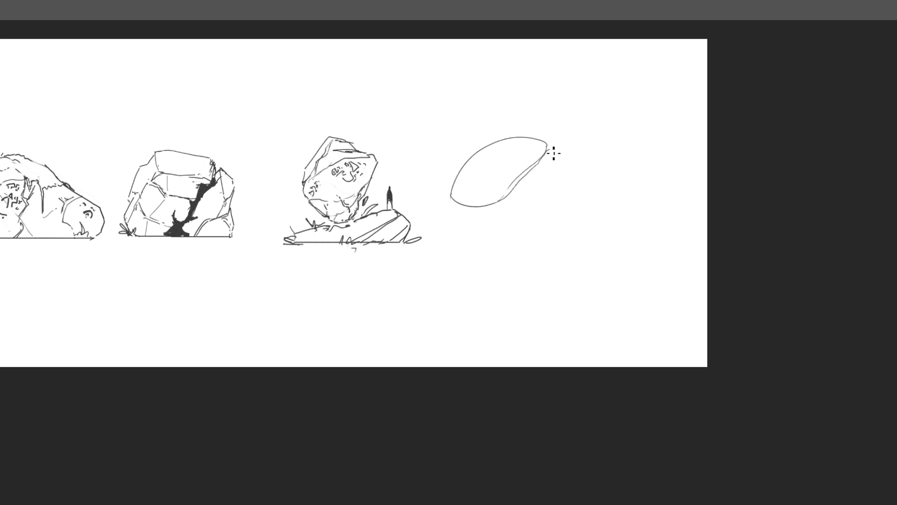
Sketch a large tilted mushroom cap with frilly gills and a stem beyond the balanced boulder, plus a peaked rock line behind it
drag(456, 203, 467, 206)
mouse_move(550, 151)
mouse_down()
mouse_move(531, 178)
mouse_move(546, 174)
mouse_move(510, 201)
mouse_move(538, 184)
mouse_move(535, 228)
mouse_up()
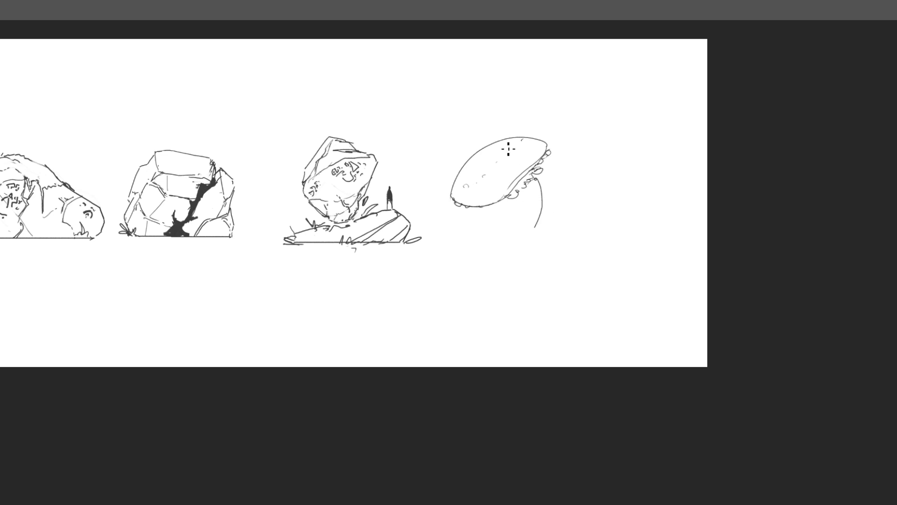
mouse_move(514, 197)
mouse_down()
mouse_move(516, 218)
mouse_move(502, 228)
mouse_move(541, 236)
mouse_move(571, 186)
mouse_move(607, 202)
mouse_up()
key(e)
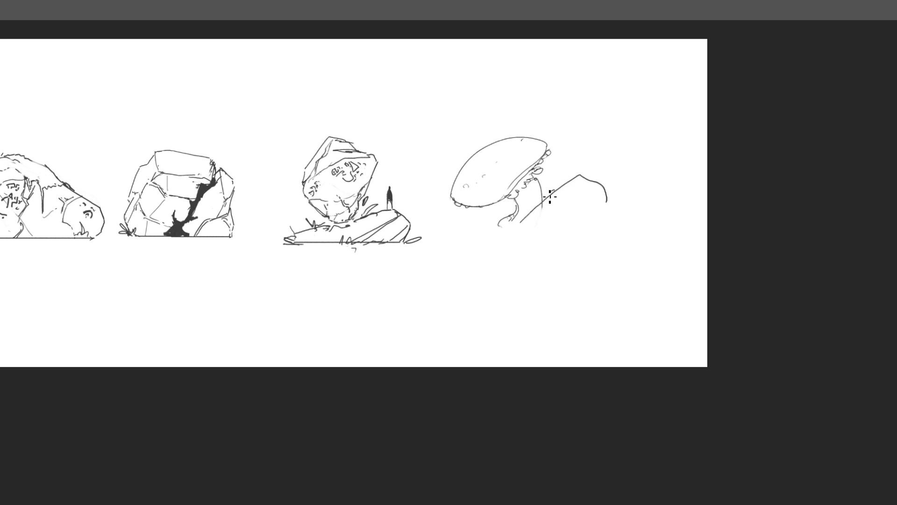
Erase the elongated mushroom cap and redraw it as a rounder, higher dome with small spots
drag(473, 221, 514, 207)
key(e)
mouse_move(464, 179)
mouse_down()
mouse_move(458, 216)
mouse_move(480, 205)
mouse_move(484, 156)
mouse_move(517, 136)
mouse_move(549, 146)
mouse_move(527, 130)
mouse_move(463, 171)
mouse_up()
key(b)
key(ctrl+z)
mouse_move(524, 132)
mouse_down()
mouse_move(467, 143)
mouse_move(469, 195)
mouse_move(477, 202)
mouse_move(484, 188)
mouse_up()
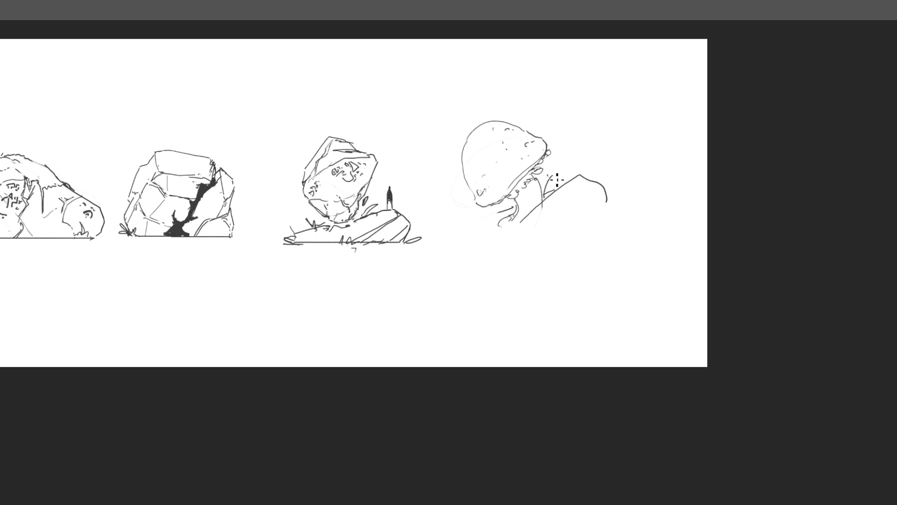
Add a smaller round mushroom with a gilled underside beside the large cap, and a tiny mushroom on a thin stalk above
drag(561, 188, 555, 200)
mouse_move(551, 160)
mouse_down()
mouse_move(581, 147)
mouse_move(582, 178)
mouse_move(576, 185)
mouse_move(579, 176)
mouse_move(547, 168)
mouse_up()
key(ctrl+z)
key(ctrl+shift+z)
key(e)
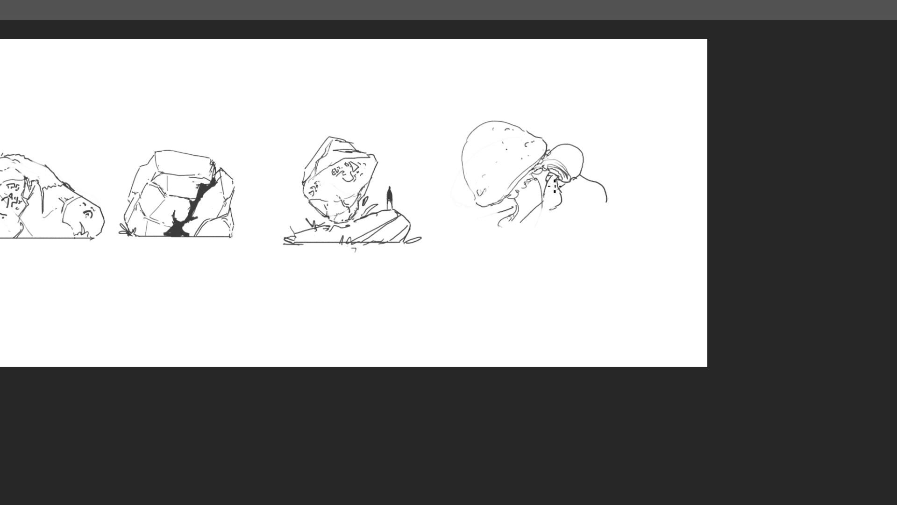
mouse_move(537, 123)
mouse_down()
mouse_move(551, 150)
mouse_move(546, 120)
mouse_move(548, 138)
mouse_up()
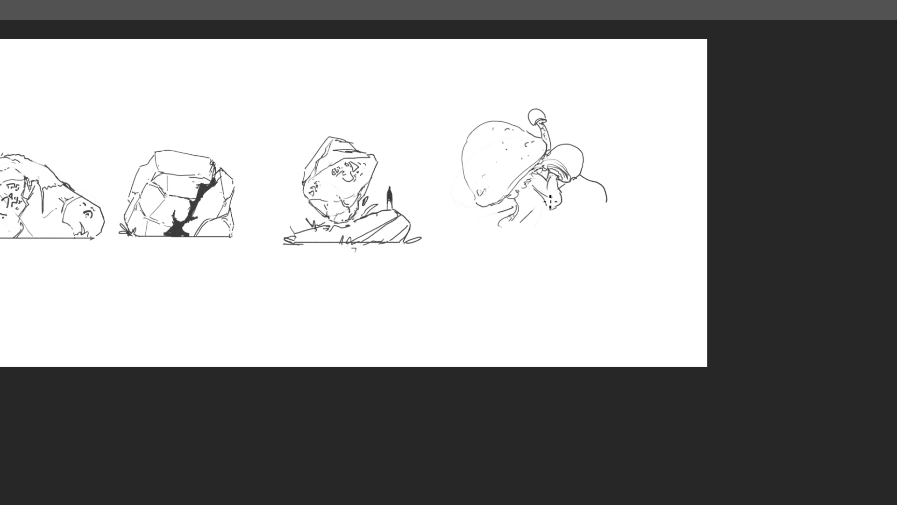
Reshape the smaller mushroom's cap into a flatter, spotted dome and redraw its stem
key(ctrl+z)
drag(561, 191, 570, 203)
key(e)
mouse_move(557, 163)
mouse_down()
mouse_move(583, 170)
mouse_move(570, 148)
mouse_move(584, 158)
mouse_move(543, 166)
mouse_move(576, 168)
mouse_move(562, 153)
mouse_move(577, 178)
mouse_move(545, 170)
mouse_move(574, 178)
mouse_move(557, 171)
mouse_move(567, 172)
mouse_move(549, 179)
mouse_move(560, 157)
mouse_move(576, 179)
mouse_move(555, 156)
mouse_up()
key(b)
mouse_move(598, 215)
mouse_down()
mouse_move(612, 185)
mouse_move(536, 193)
mouse_up()
drag(576, 164, 582, 172)
mouse_move(577, 167)
mouse_down()
mouse_move(607, 150)
mouse_move(625, 184)
mouse_move(598, 163)
mouse_up()
Clean up the stray stem and rock contour lines beneath the mushrooms
key(e)
key(b)
key(e)
mouse_move(513, 187)
mouse_down()
mouse_move(522, 208)
mouse_move(532, 188)
mouse_move(528, 196)
mouse_move(546, 191)
mouse_move(598, 160)
mouse_move(594, 153)
mouse_move(572, 184)
mouse_move(554, 188)
mouse_move(589, 173)
mouse_up()
key(b)
key(e)
key(b)
key(b)
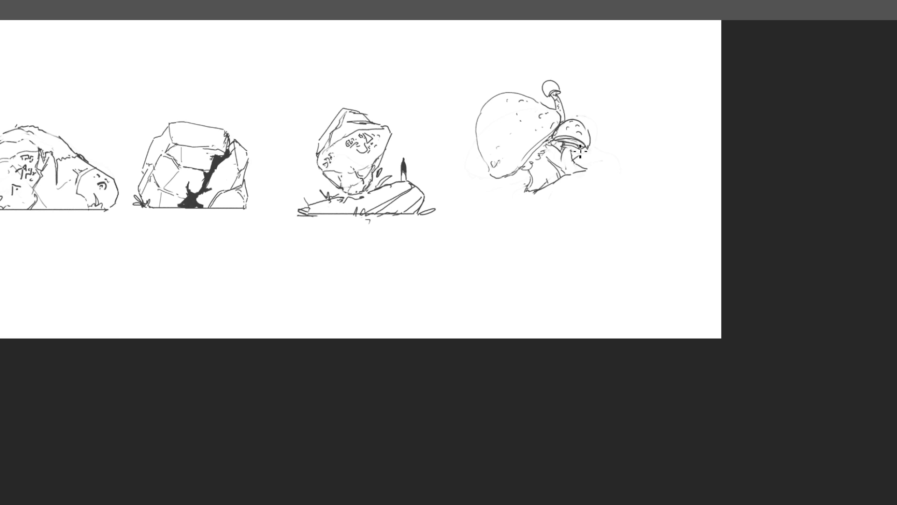
Draw root-like stem bases and curled tendrils beneath the two larger mushrooms
mouse_move(530, 195)
mouse_down()
mouse_move(516, 187)
mouse_move(570, 179)
mouse_move(572, 169)
mouse_up()
key(e)
key(b)
drag(572, 169, 592, 179)
mouse_move(581, 182)
mouse_down()
mouse_move(545, 186)
mouse_move(553, 191)
mouse_move(537, 202)
mouse_move(548, 194)
mouse_move(535, 208)
mouse_move(541, 218)
mouse_move(502, 213)
mouse_up()
key(e)
key(b)
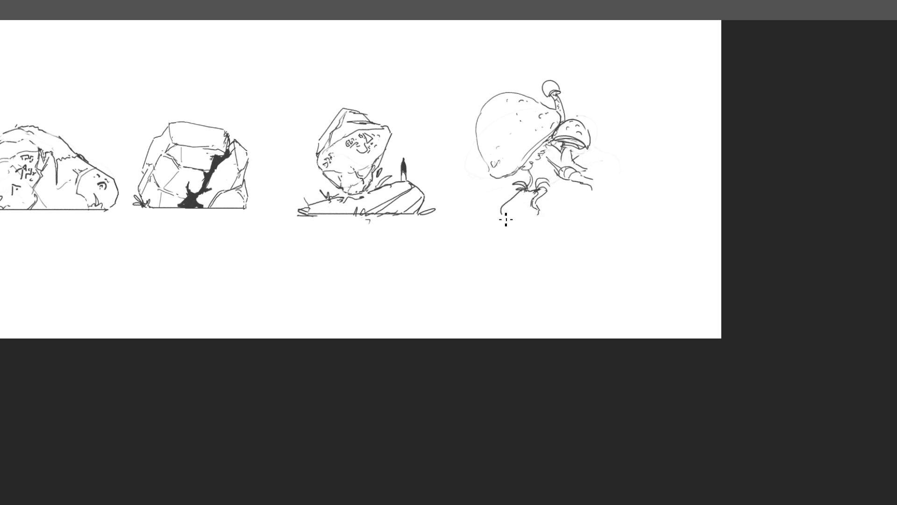
Outline a wide, rounded base rock with a flat bottom under the mushrooms
key(ctrl+z)
mouse_move(527, 186)
mouse_down()
mouse_move(481, 203)
mouse_move(470, 215)
mouse_move(477, 235)
mouse_move(595, 246)
mouse_up()
mouse_move(592, 189)
mouse_down()
mouse_move(601, 171)
mouse_move(634, 192)
mouse_move(635, 227)
mouse_move(608, 239)
mouse_up()
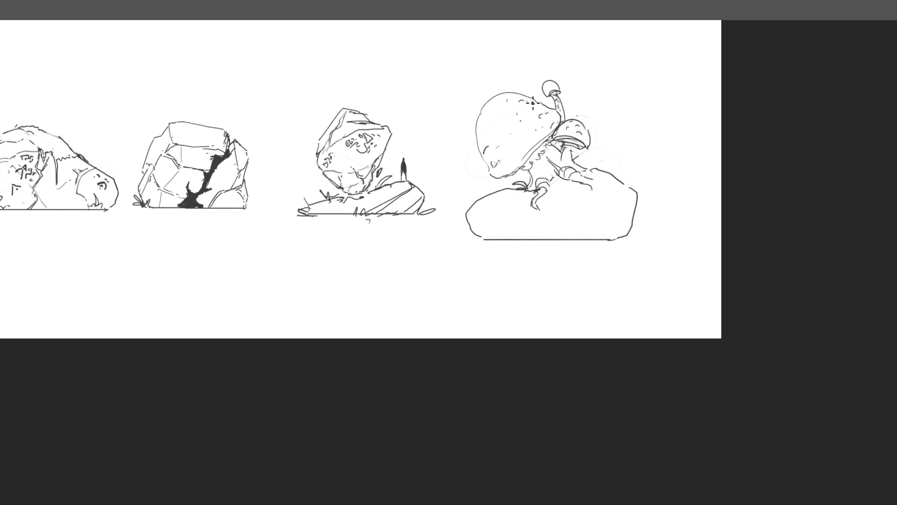
Draw a twisted rope around the large mushroom cap with hanging strips at its lower end
mouse_move(540, 104)
mouse_down()
mouse_move(512, 158)
mouse_move(490, 167)
mouse_move(503, 165)
mouse_move(527, 122)
mouse_move(504, 162)
mouse_move(526, 130)
mouse_up()
drag(523, 138, 533, 109)
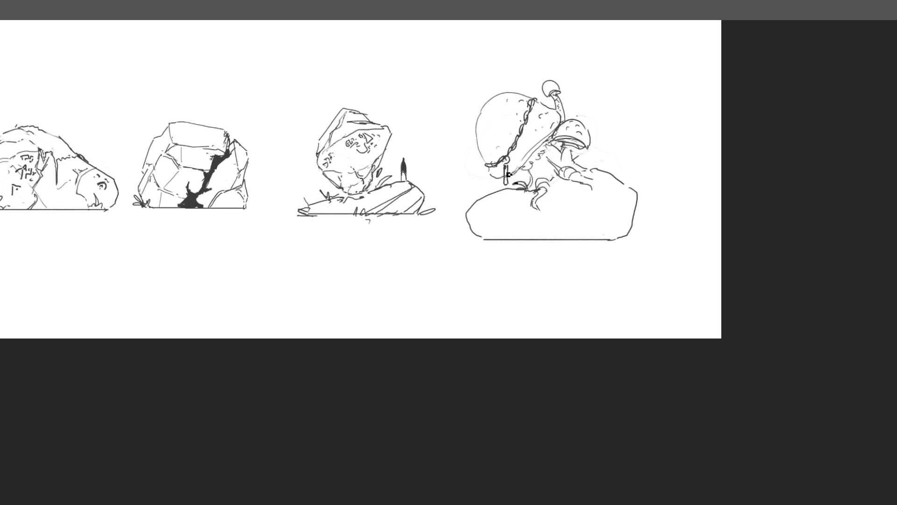
drag(507, 160, 510, 186)
mouse_move(514, 157)
mouse_down()
mouse_move(518, 148)
mouse_move(523, 174)
mouse_move(519, 153)
mouse_move(510, 157)
mouse_move(517, 179)
mouse_up()
Erase the rounded base rock's lower outline and redraw it as a flatter wedge with slanted plane lines
scroll(606, 143, down, 2)
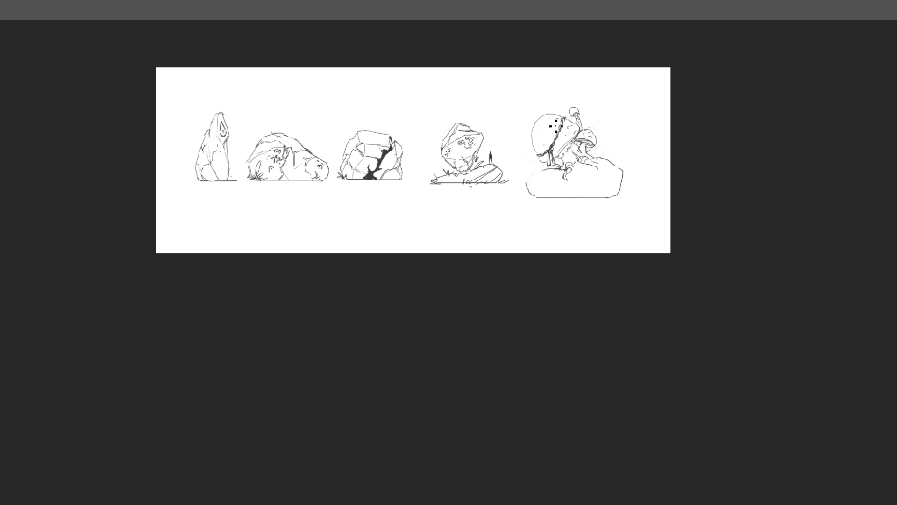
mouse_move(539, 172)
mouse_down()
mouse_move(541, 190)
mouse_move(549, 179)
mouse_up()
mouse_move(555, 175)
mouse_down()
mouse_move(532, 189)
mouse_move(556, 199)
mouse_move(609, 196)
mouse_up()
mouse_move(540, 196)
mouse_down()
mouse_move(622, 189)
mouse_move(625, 163)
mouse_move(575, 195)
mouse_up()
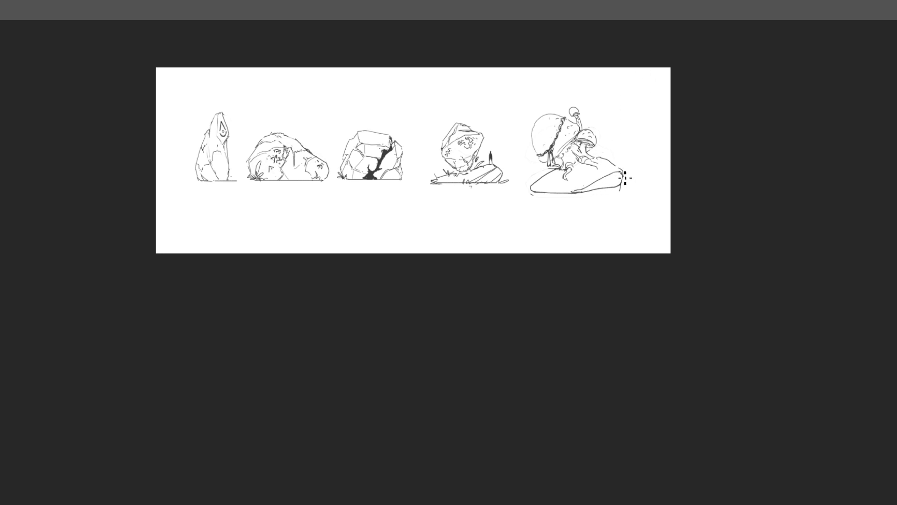
drag(533, 194, 557, 193)
drag(585, 172, 571, 186)
drag(598, 159, 615, 169)
Scale the mushroom rock down with Free Transform and align it with the ground level of the other rocks
key(ctrl+t)
drag(627, 104, 601, 126)
drag(589, 158, 576, 146)
key(Return)
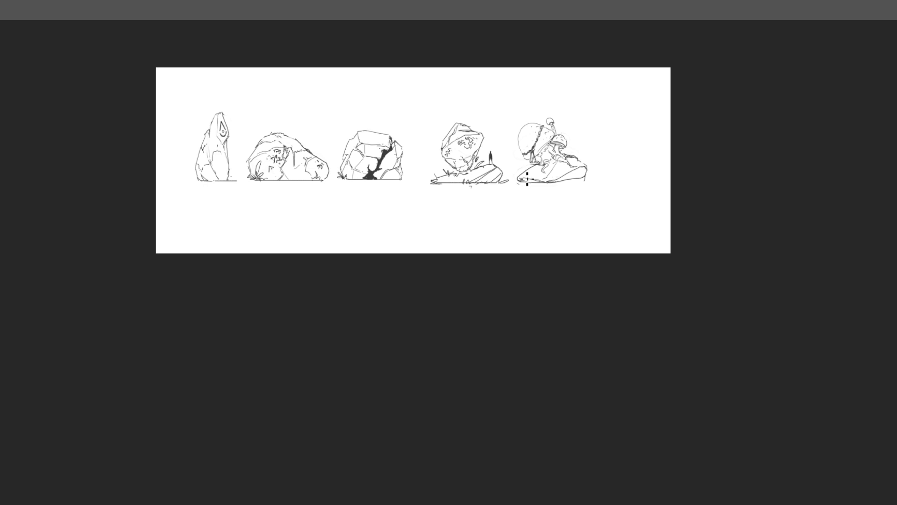
Add a small tuft to the mushroom rock, scale down the whole row and move it to the canvas's upper-left corner
drag(519, 171, 522, 173)
key(ctrl+t)
key(Return)
key(ctrl+t)
drag(591, 104, 490, 127)
drag(422, 140, 400, 108)
key(Return)
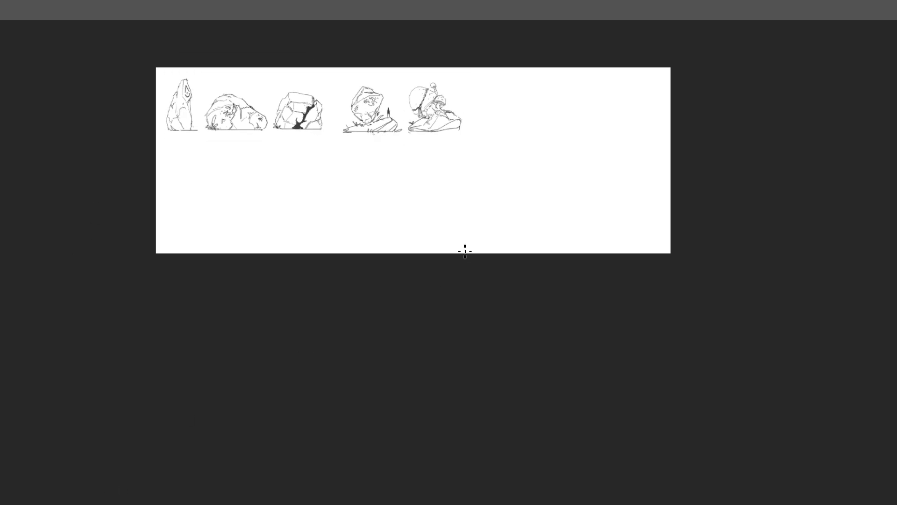
Draw a long horizontal ground line near the canvas's lower edge, beneath the row of rocks
mouse_move(309, 234)
mouse_down()
mouse_move(304, 245)
mouse_move(453, 234)
mouse_up()
key(ctrl+z)
drag(292, 245, 482, 244)
scroll(295, 246, up, 2)
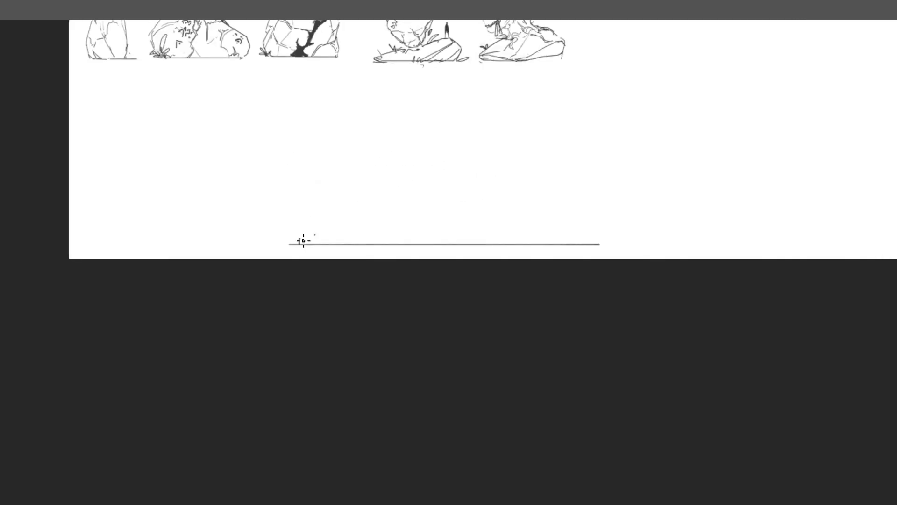
mouse_move(303, 244)
mouse_down()
mouse_move(306, 236)
mouse_move(310, 245)
mouse_up()
key(ctrl+z)
drag(484, 144, 457, 122)
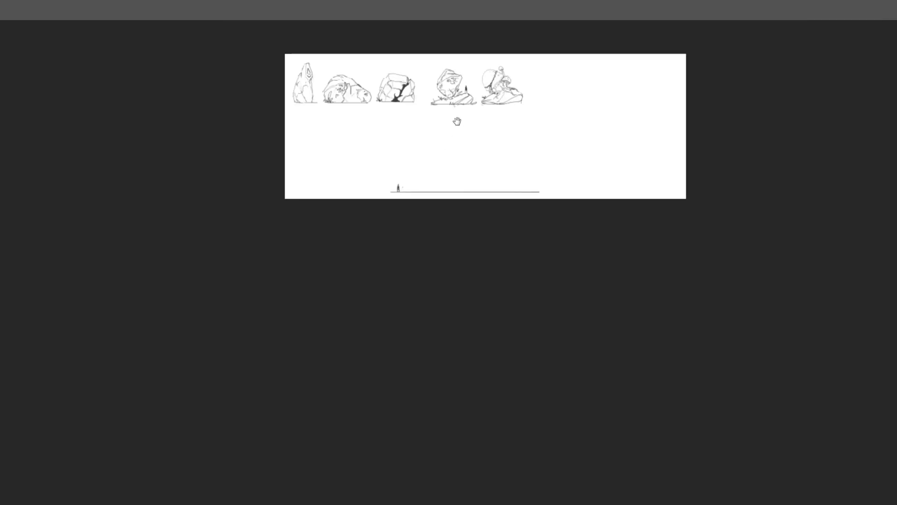
drag(532, 113, 524, 142)
key(ctrl+alt+z)
key(ctrl+alt+z)
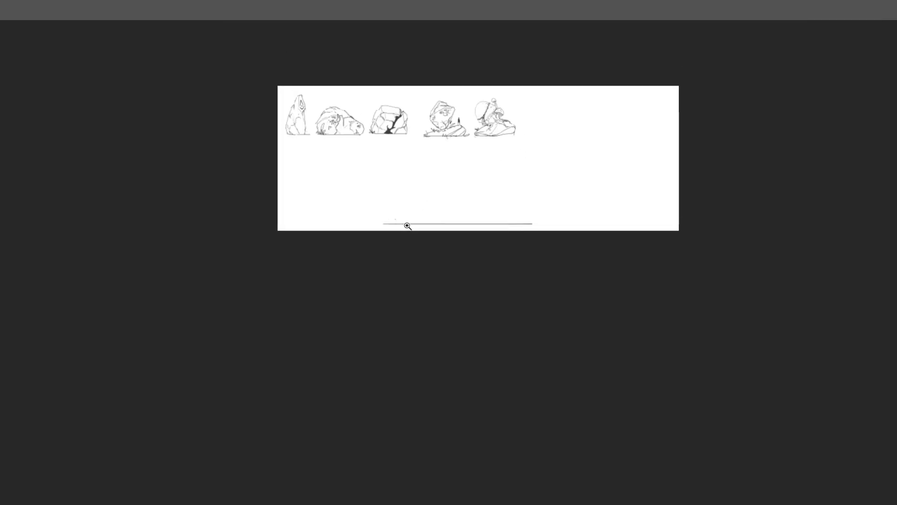
Draw a tiny human figure near the left end of the ground line and a curved mound edge rising beside it
drag(408, 224, 436, 203)
drag(369, 221, 370, 213)
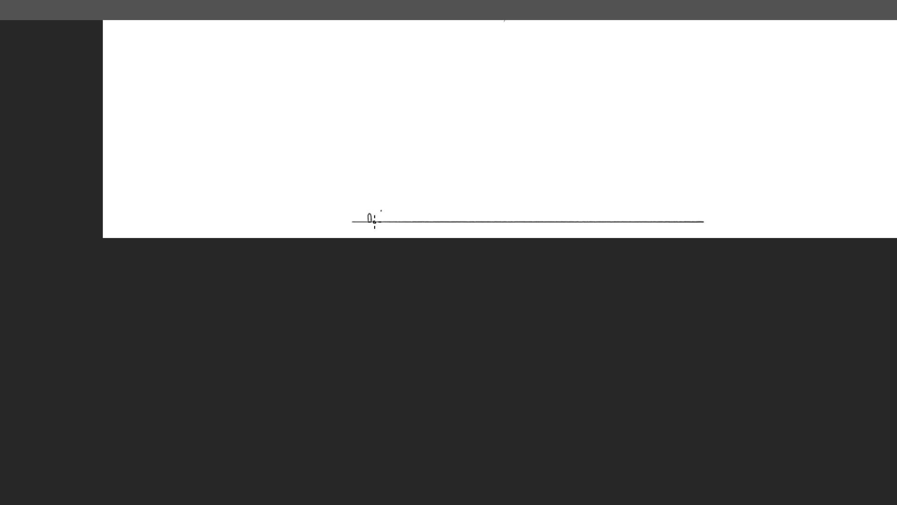
drag(542, 122, 532, 128)
drag(556, 139, 463, 212)
drag(480, 201, 464, 209)
mouse_move(445, 247)
mouse_down()
mouse_move(463, 234)
mouse_move(456, 252)
mouse_up()
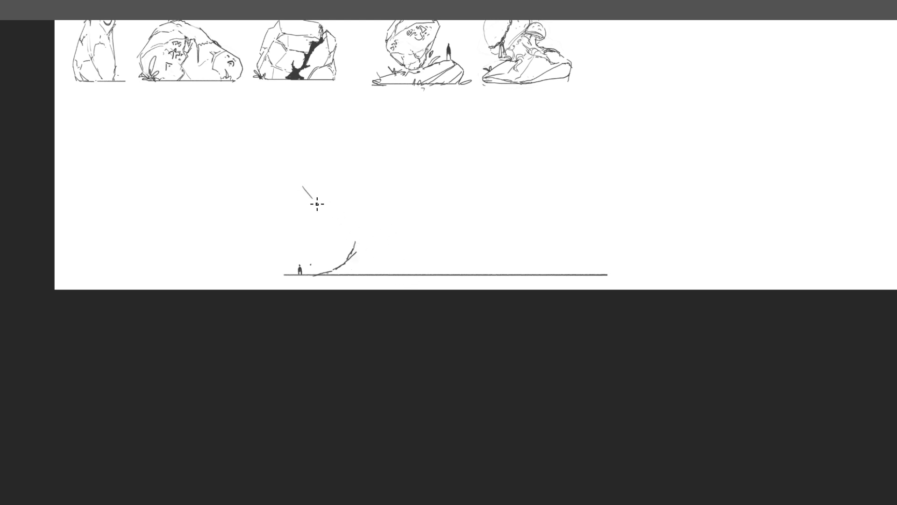
Outline a huge slab leaning out over the tiny figure, with a blunt tip and a long sloping upper edge
drag(322, 208, 362, 249)
key(ctrl+z)
drag(323, 209, 384, 259)
mouse_move(303, 188)
mouse_down()
mouse_move(283, 164)
mouse_move(317, 160)
mouse_move(425, 194)
mouse_move(464, 221)
mouse_up()
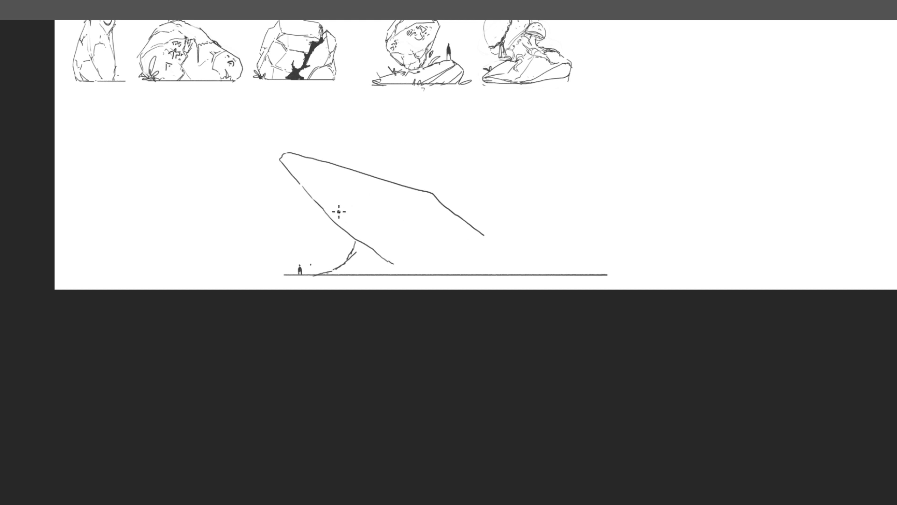
Add curved plane lines to the slab's underside and a jagged mound edge where the slab enters the ground
mouse_move(369, 240)
mouse_down()
mouse_move(332, 194)
mouse_move(406, 262)
mouse_up()
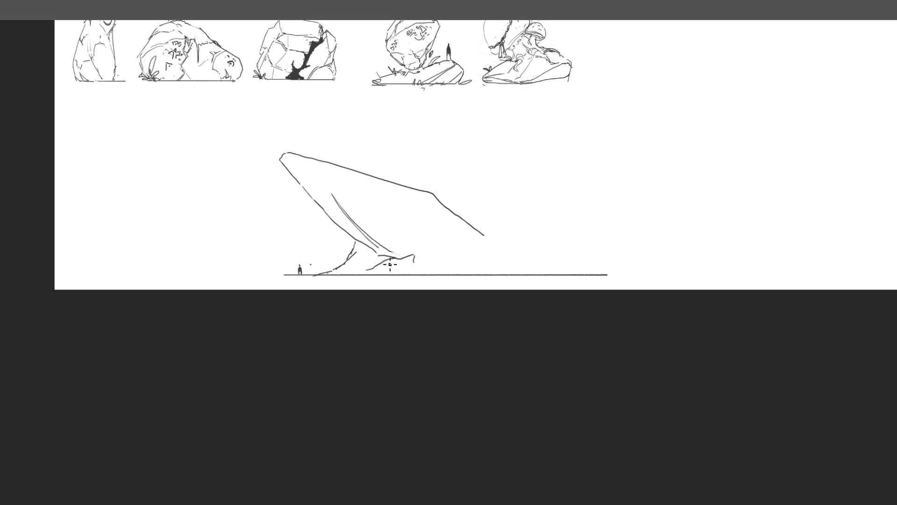
drag(354, 260, 355, 256)
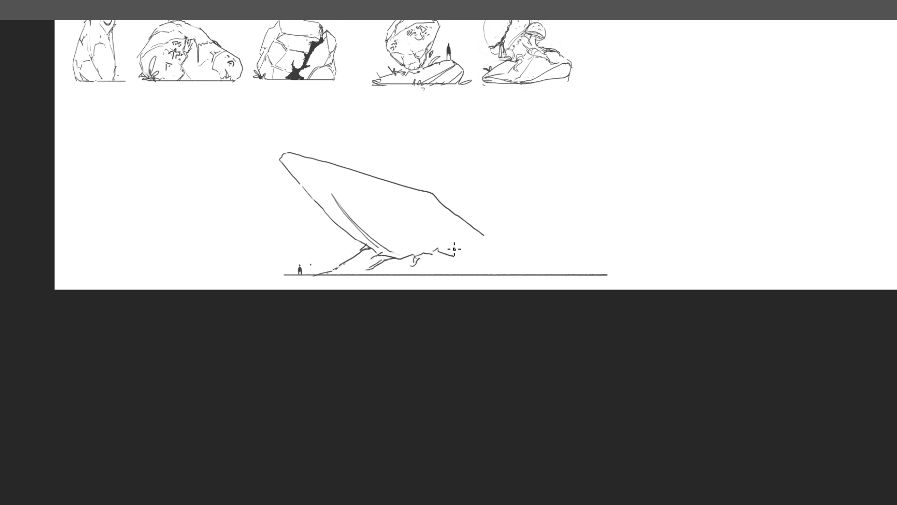
key(ctrl+z)
drag(457, 270, 456, 254)
drag(437, 248, 454, 261)
Extend the slab's back edge down to the mound and draw the mound's right slope to the ground line
drag(488, 241, 526, 260)
key(ctrl+z)
key(ctrl+z)
mouse_move(488, 238)
mouse_down()
mouse_move(525, 253)
mouse_move(486, 260)
mouse_move(511, 263)
mouse_up()
mouse_move(492, 241)
mouse_down()
mouse_move(526, 266)
mouse_move(542, 261)
mouse_up()
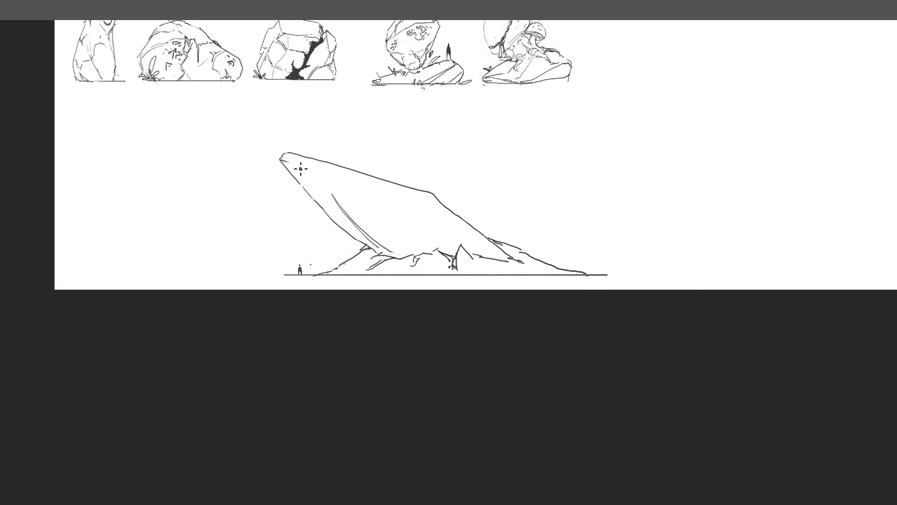
Divide the leaning slab into facets with plane lines running from its tip and upper corner to the base
drag(291, 160, 345, 189)
mouse_move(431, 193)
mouse_down()
mouse_move(384, 194)
mouse_move(450, 249)
mouse_move(366, 198)
mouse_up()
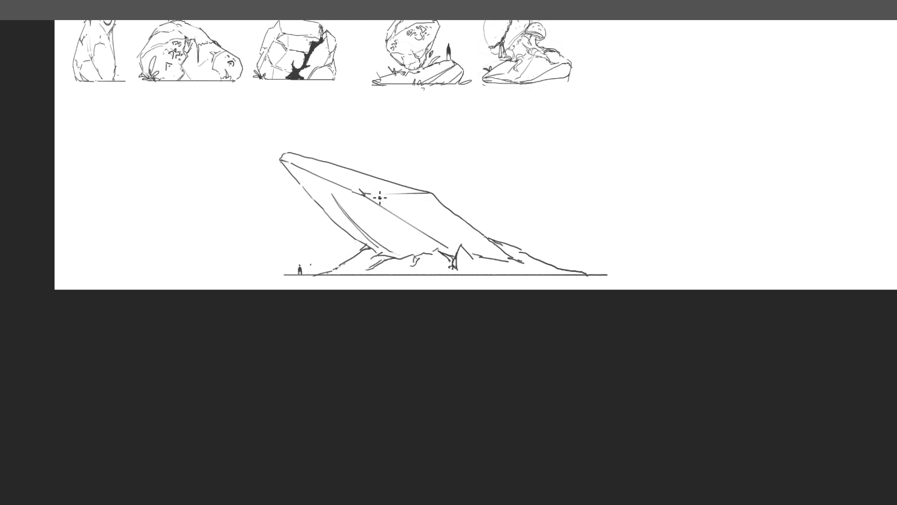
drag(451, 248, 408, 195)
mouse_move(342, 202)
mouse_down()
mouse_move(368, 242)
mouse_move(330, 217)
mouse_move(318, 196)
mouse_up()
drag(284, 160, 322, 194)
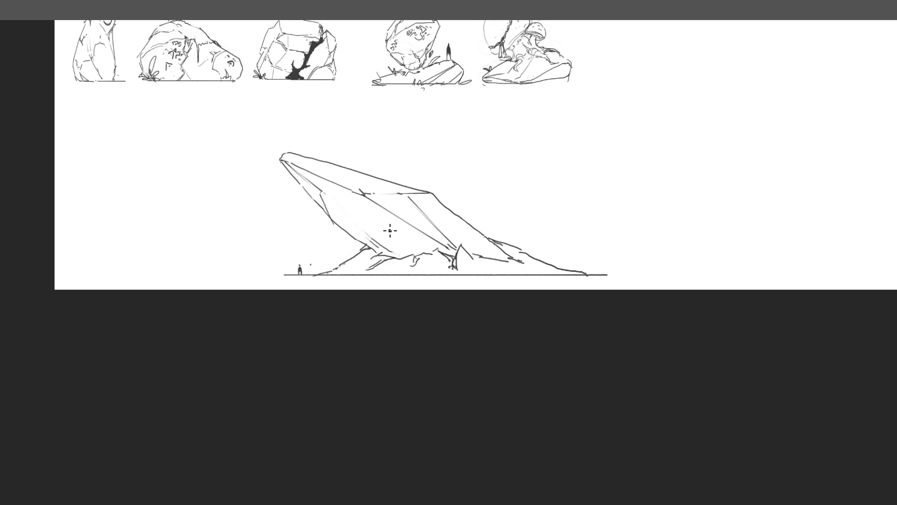
Replace the slab's faded curved underside line with a straight plane edge down to the base, and lighten it with the Eraser
scroll(401, 231, up, 2)
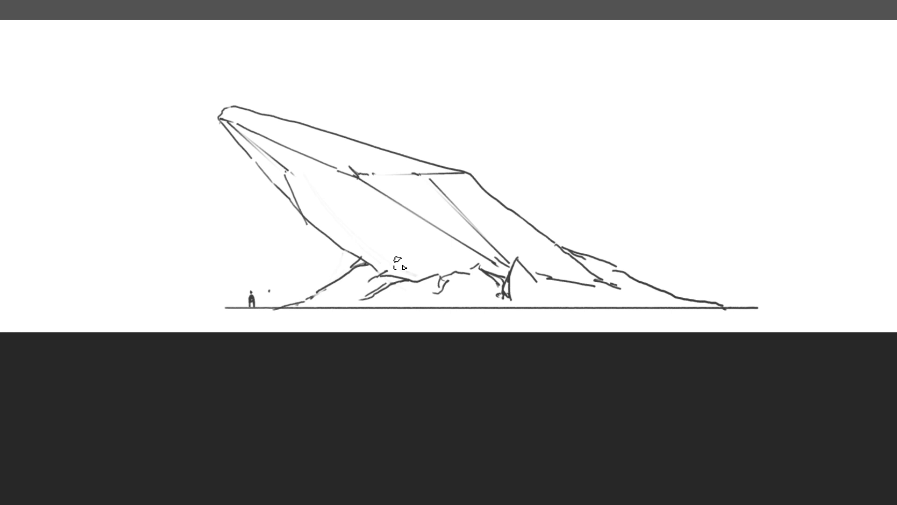
click(401, 237)
drag(403, 252, 410, 229)
key(ctrl+z)
drag(296, 176, 417, 279)
drag(288, 168, 356, 226)
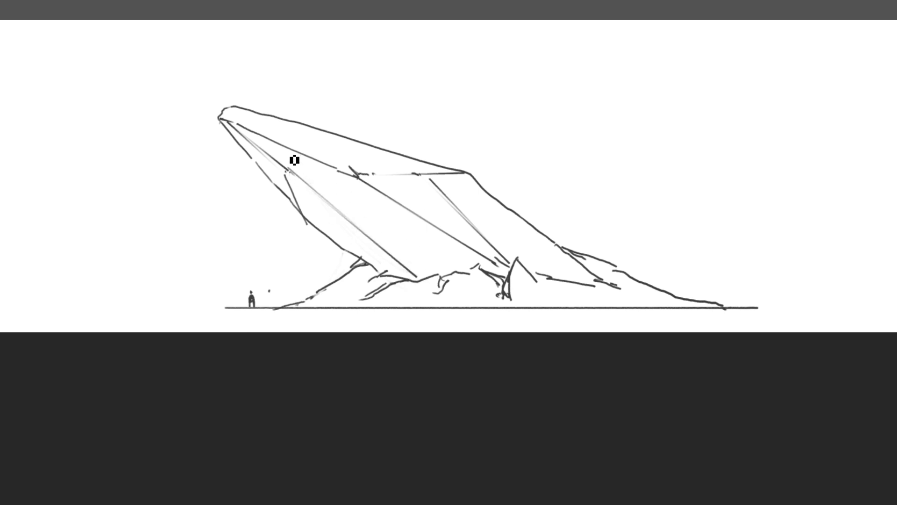
key(e)
drag(407, 273, 299, 165)
Add clusters of small curls and dots along the slab's lower edge where it meets the mound
scroll(391, 266, up, 2)
mouse_move(384, 267)
mouse_down()
mouse_move(372, 238)
mouse_move(377, 255)
mouse_move(362, 243)
mouse_move(395, 267)
mouse_up()
click(370, 251)
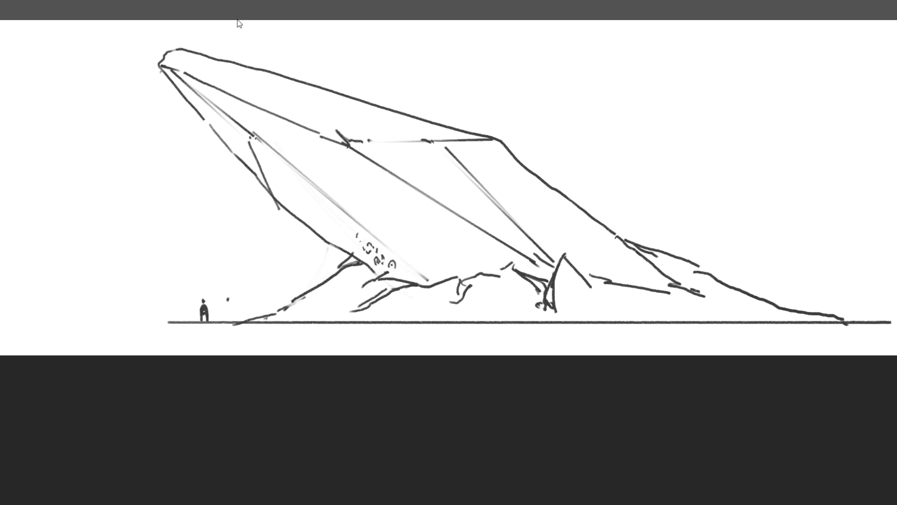
drag(384, 242, 383, 247)
mouse_move(448, 268)
mouse_down()
mouse_move(456, 270)
mouse_move(509, 266)
mouse_up()
click(464, 271)
drag(622, 277, 637, 275)
click(649, 280)
scroll(639, 280, down, 3)
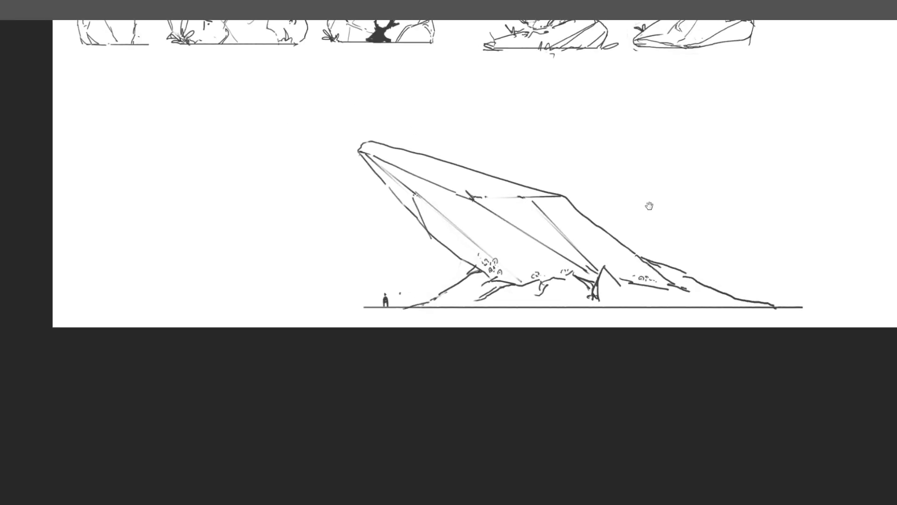
Draw a tiny scale figure standing on the leaning slab's raised tip
scroll(630, 262, up, 3)
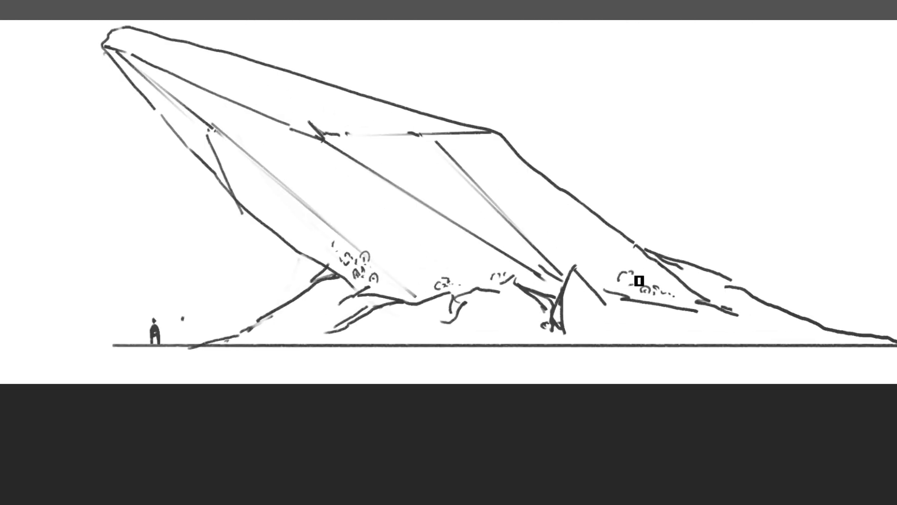
scroll(654, 259, up, 2)
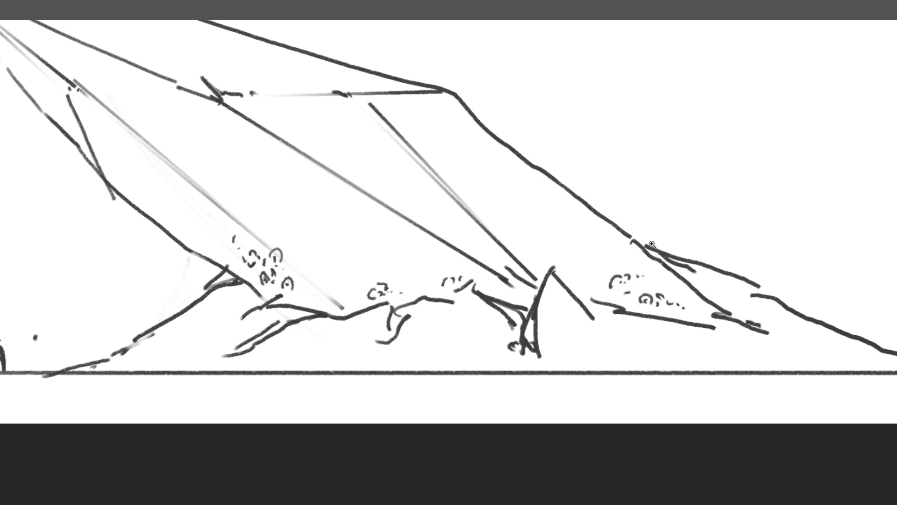
scroll(645, 243, down, 2)
drag(640, 260, 678, 253)
scroll(673, 255, down, 3)
scroll(434, 147, up, 3)
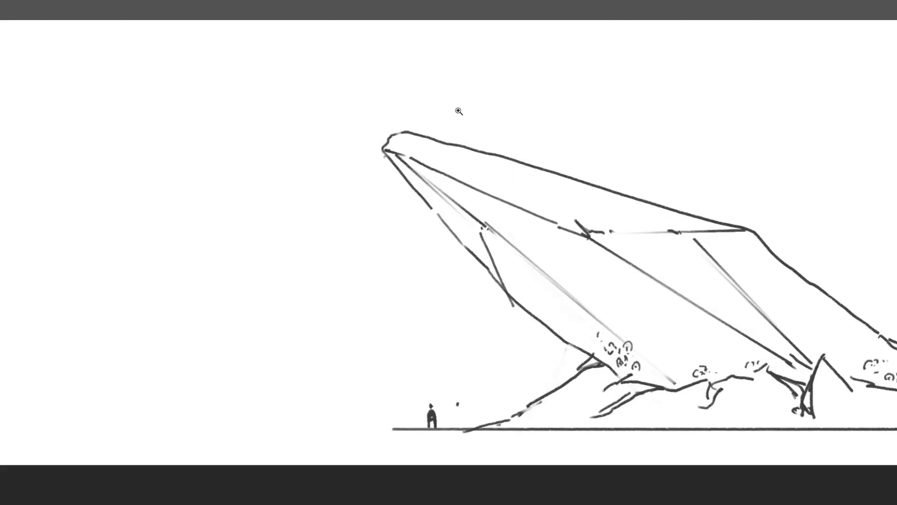
drag(396, 123, 397, 129)
click(396, 122)
drag(528, 124, 511, 106)
drag(673, 348, 475, 322)
mouse_move(290, 272)
mouse_down()
mouse_move(684, 265)
mouse_move(723, 282)
mouse_up()
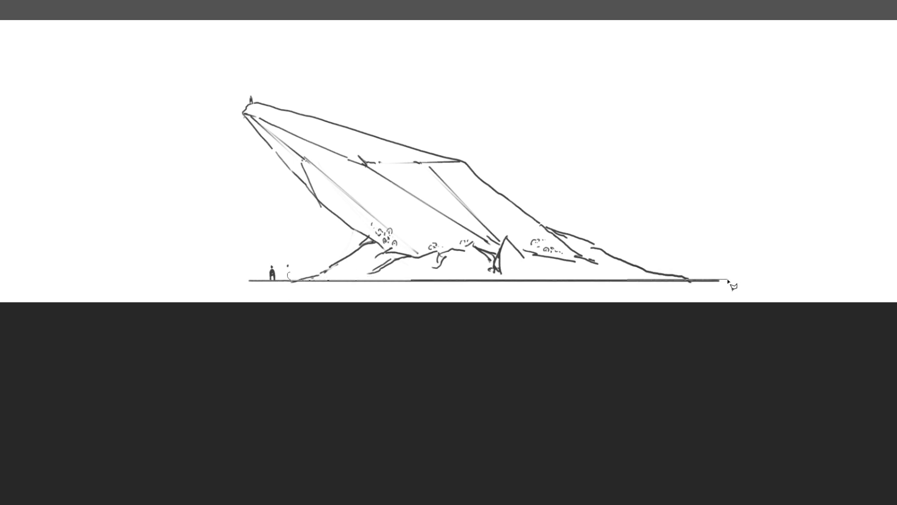
mouse_move(732, 281)
mouse_down()
mouse_move(743, 260)
mouse_move(287, 34)
mouse_move(276, 200)
mouse_move(288, 276)
mouse_up()
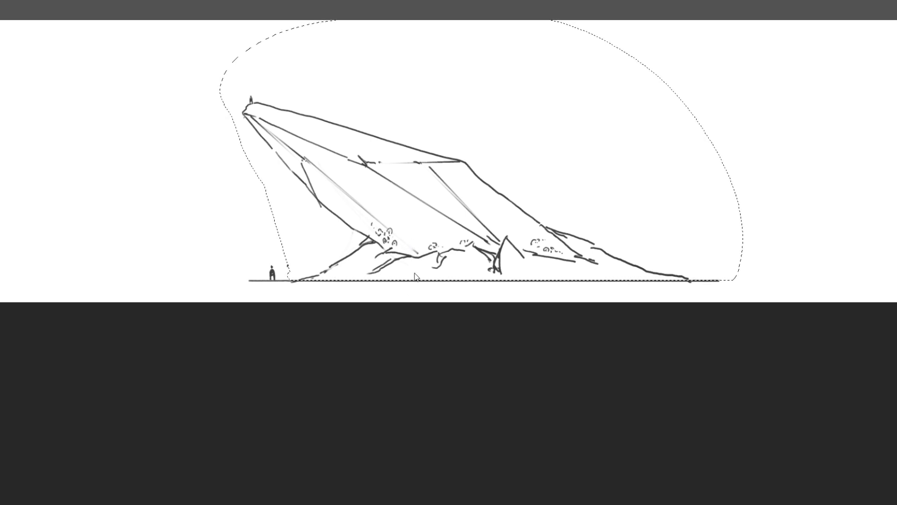
key(ctrl+t)
drag(493, 163, 485, 180)
drag(489, 183, 395, 203)
drag(533, 159, 519, 162)
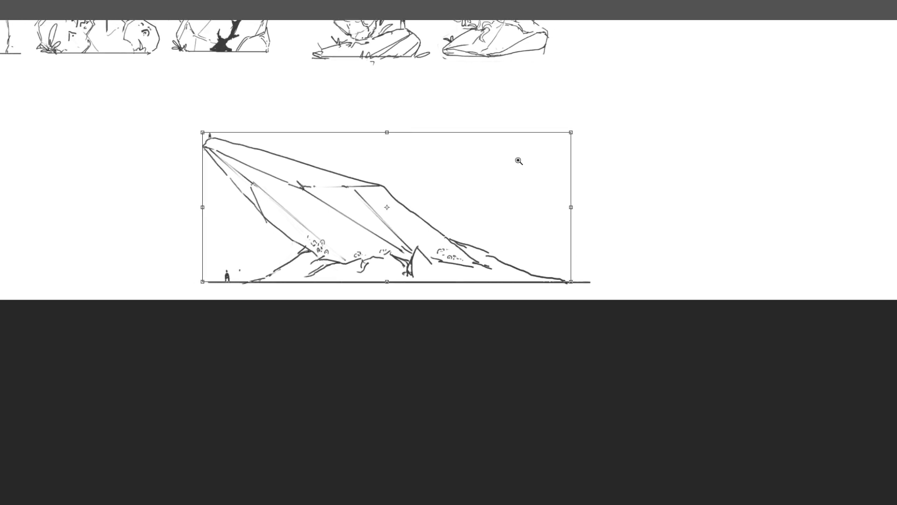
drag(570, 142, 424, 199)
drag(380, 235, 394, 139)
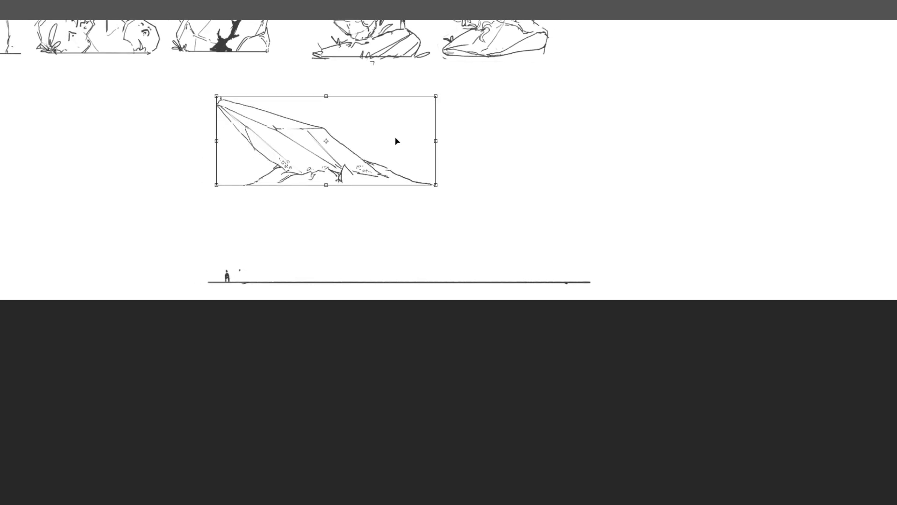
key(Escape)
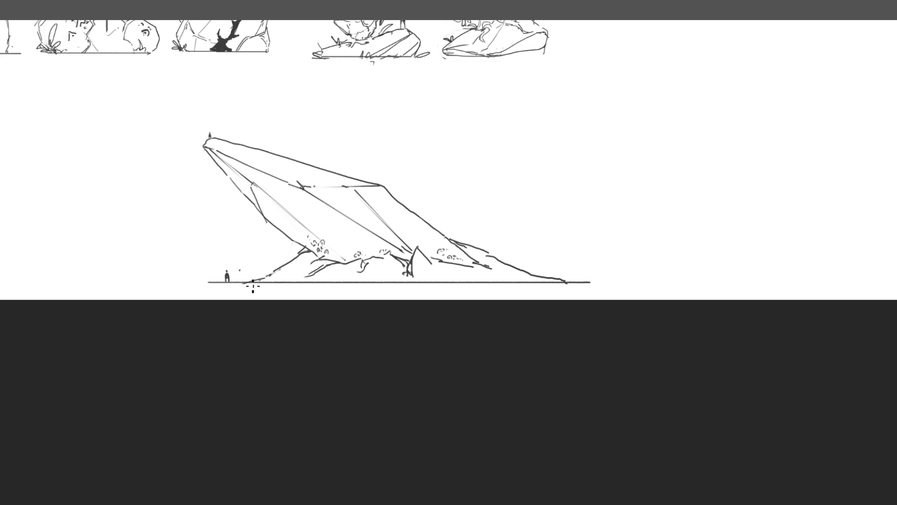
Scale down the leaning slab and move it up to the far end of the boulder row
key(ctrl+t)
mouse_move(456, 210)
mouse_down()
mouse_move(424, 201)
mouse_move(570, 164)
mouse_move(545, 183)
mouse_up()
drag(613, 148, 591, 160)
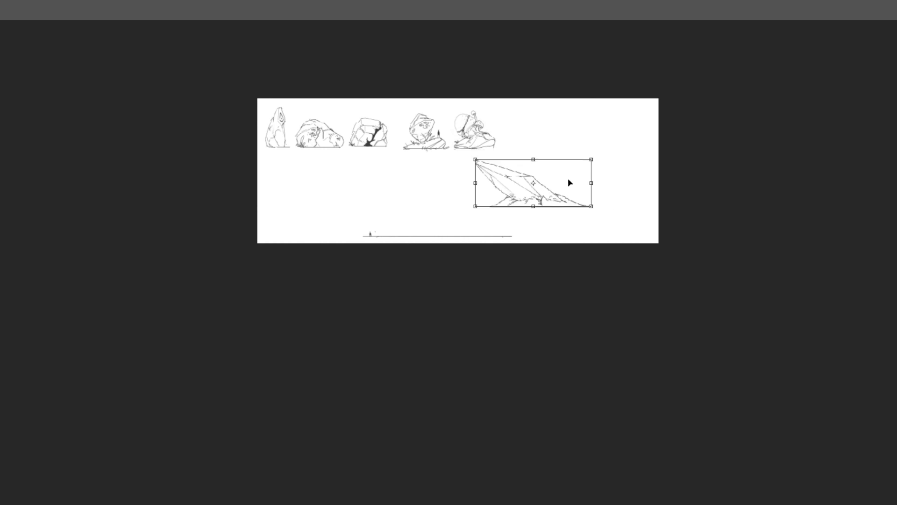
key(Return)
drag(572, 217, 639, 209)
key(ctrl+t)
mouse_move(463, 154)
mouse_down()
mouse_move(676, 231)
mouse_move(626, 241)
mouse_move(637, 196)
mouse_move(651, 193)
mouse_move(655, 136)
mouse_move(666, 169)
mouse_move(652, 130)
mouse_up()
key(Return)
Duplicate the slab and place a smaller copy below the row, near the canvas's lower edge
key(ctrl+j)
key(ctrl+t)
key(Return)
key(ctrl+t)
drag(668, 198, 691, 239)
drag(736, 190, 709, 223)
key(Return)
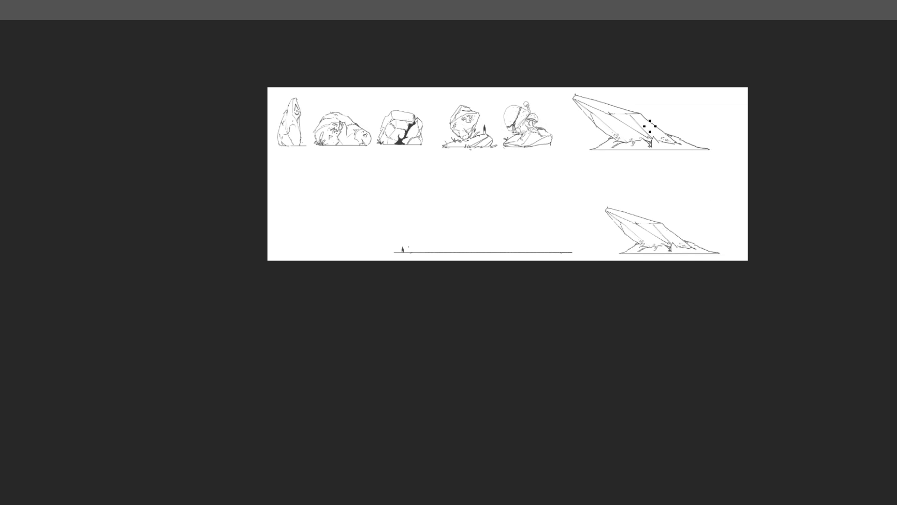
Squeeze the upper slab horizontally into a steeper, more upright shape, without the tiny figure on its tip
scroll(612, 139, up, 5)
scroll(556, 224, down, 8)
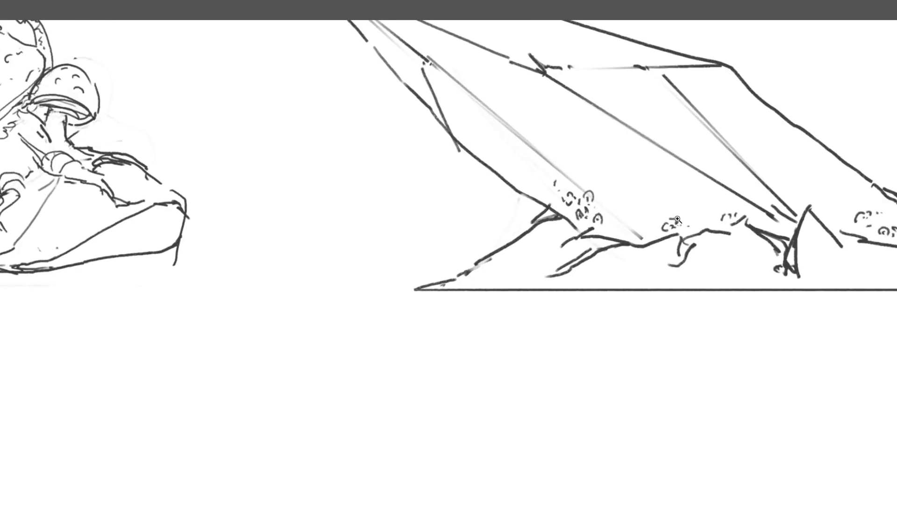
scroll(633, 236, up, 5)
scroll(692, 232, down, 4)
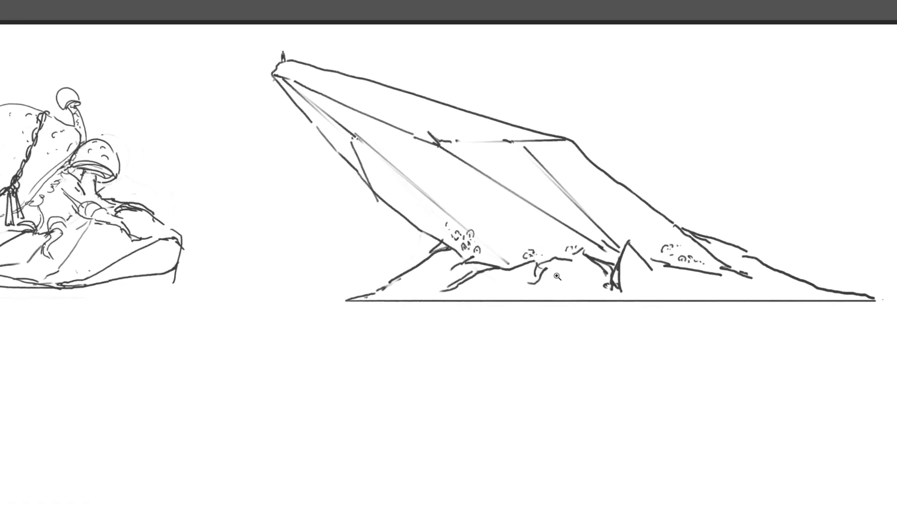
key(ctrl+t)
drag(564, 299, 471, 318)
drag(480, 223, 560, 253)
key(Return)
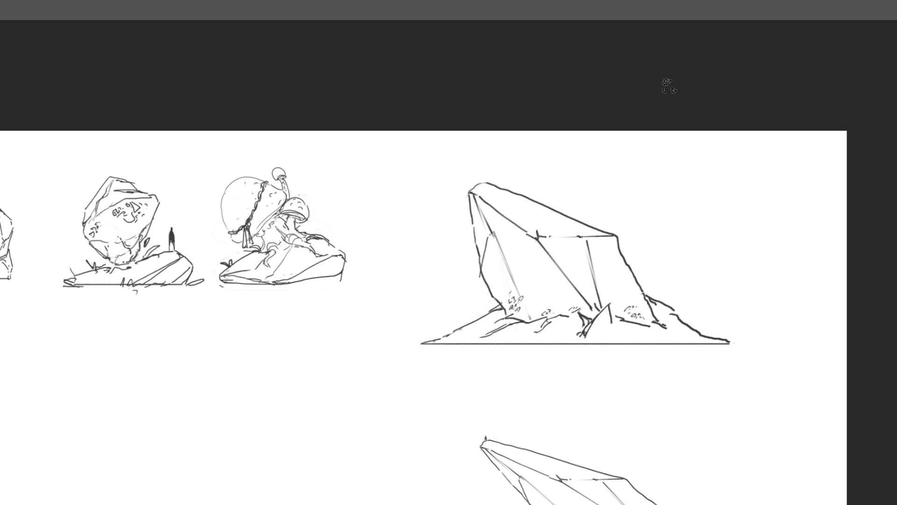
Pull in the upper slab's back corner and redraw its overhanging front edge with cleaner plane lines
mouse_move(622, 233)
mouse_down()
mouse_move(620, 251)
mouse_move(587, 225)
mouse_move(625, 260)
mouse_up()
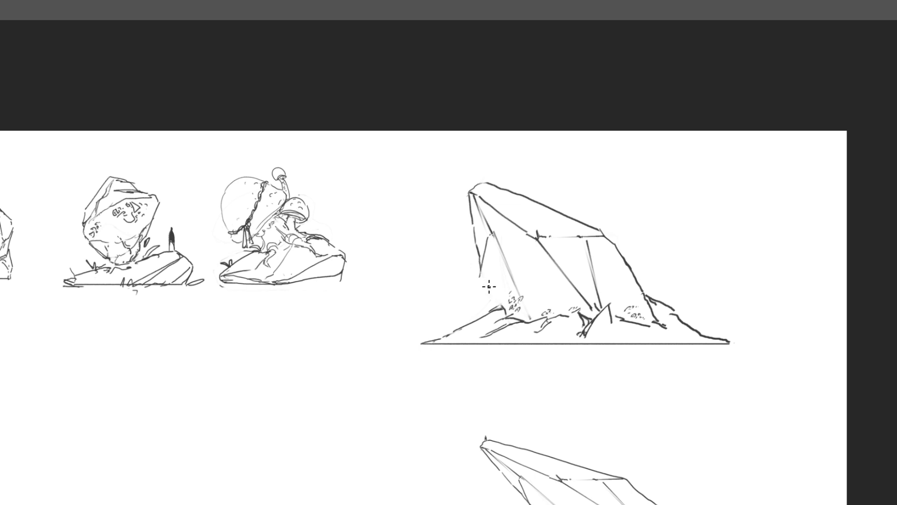
drag(480, 276, 503, 306)
drag(475, 268, 476, 201)
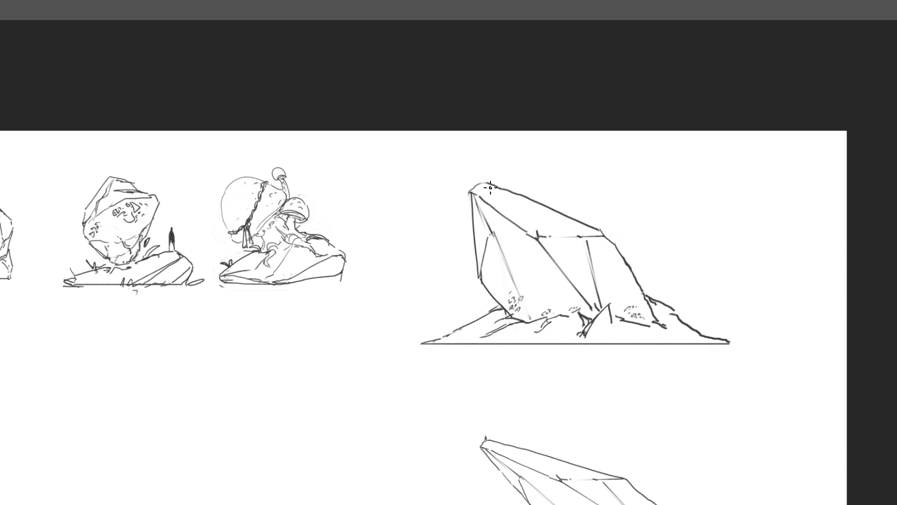
Form a small triangular facet at the slab's tip and redraw the plane lines running down from it
key(r)
drag(522, 155, 468, 108)
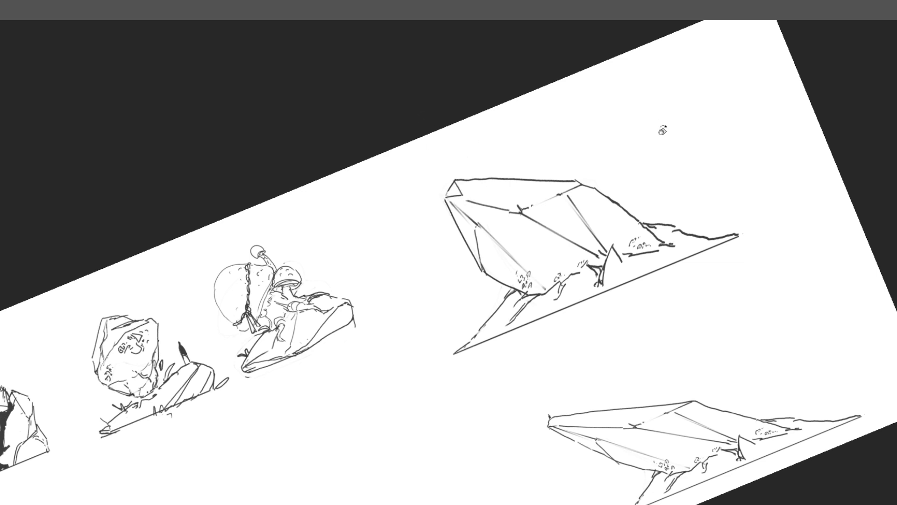
drag(659, 126, 471, 243)
key(ctrl+z)
drag(519, 221, 541, 277)
key(ctrl+z)
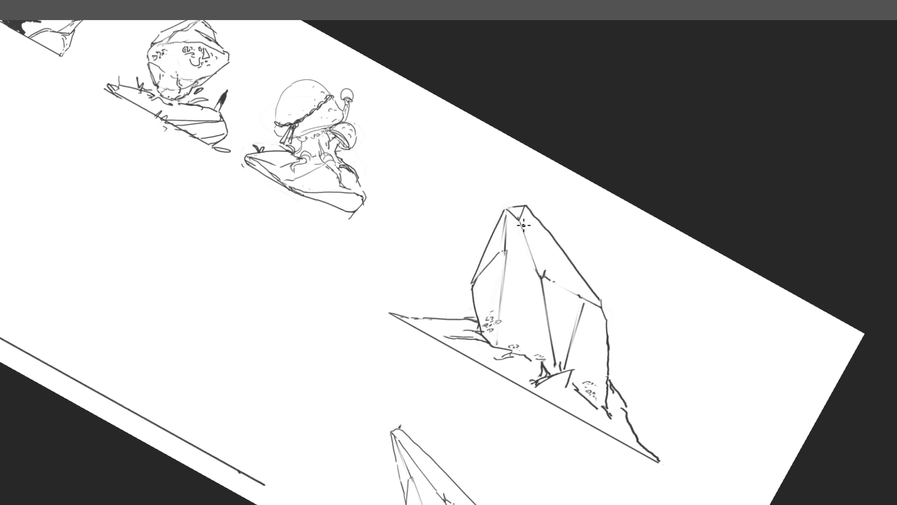
drag(529, 209, 545, 281)
drag(497, 345, 502, 285)
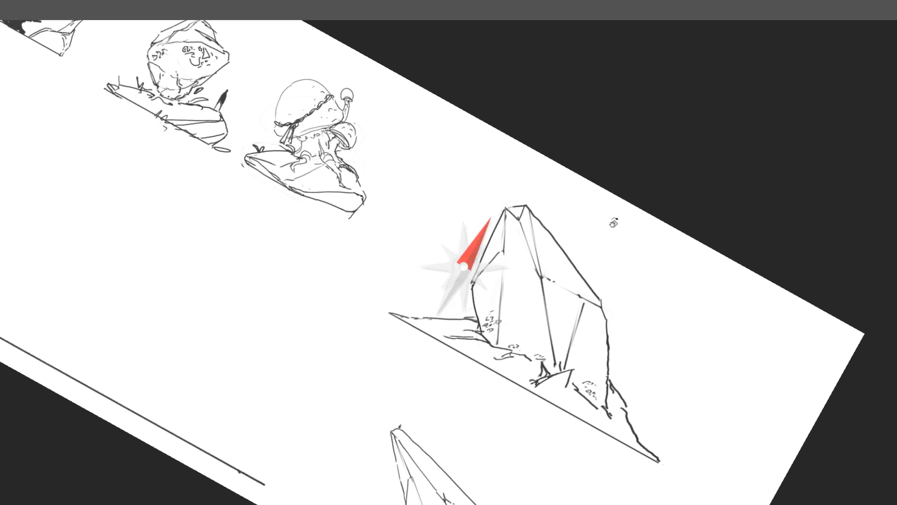
Draw a dark standing scale figure at the front end of the upper slab's ground line
drag(604, 328, 618, 253)
drag(410, 342, 409, 301)
key(ctrl+z)
mouse_move(412, 341)
mouse_down()
mouse_move(414, 314)
mouse_move(413, 329)
mouse_up()
key(ctrl+z)
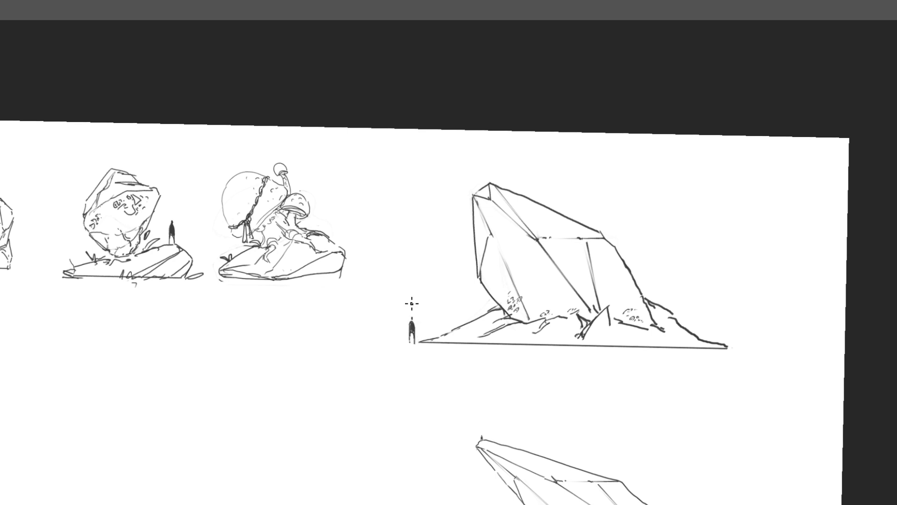
scroll(601, 237, down, 3)
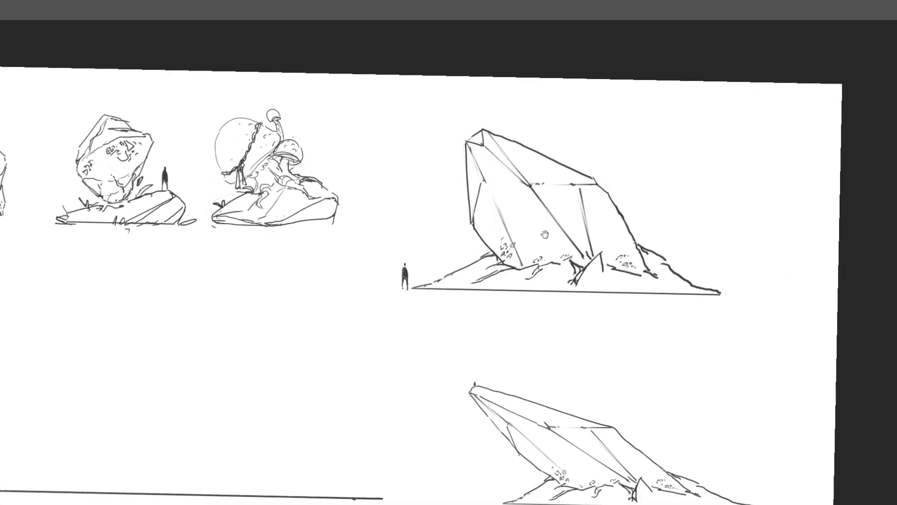
Erase the curl clusters at the base of the upper slab and enlarge the scale figure beside its mound
mouse_move(508, 247)
mouse_down()
mouse_move(520, 259)
mouse_move(538, 259)
mouse_up()
drag(622, 260, 636, 266)
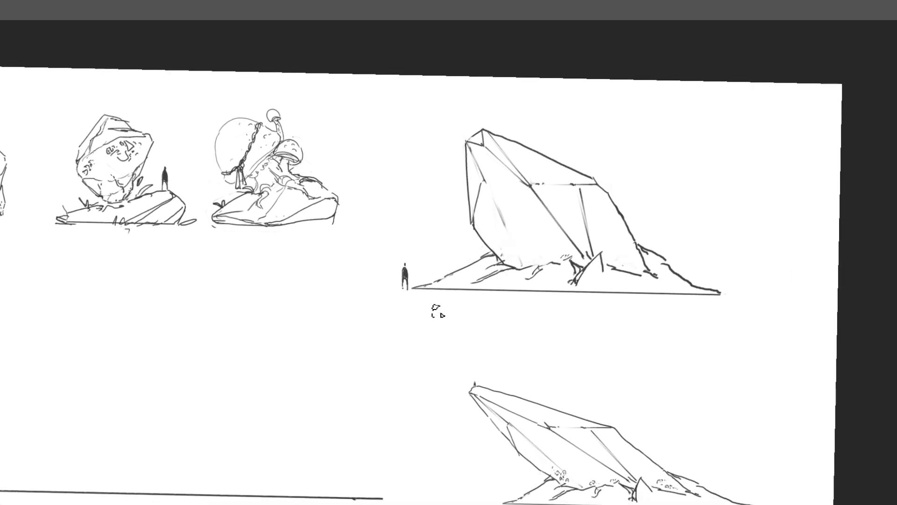
key(ctrl+t)
drag(414, 255, 423, 236)
key(Return)
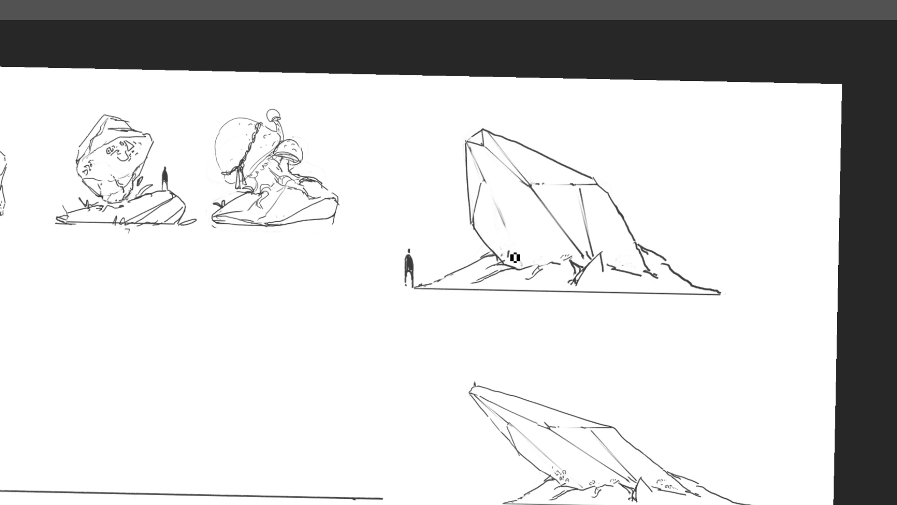
Draw a face-like rune with a pointed top and short radiating strokes on the slab's lower front facet
mouse_move(502, 248)
mouse_down()
mouse_move(519, 245)
mouse_move(514, 258)
mouse_up()
click(515, 241)
mouse_move(506, 227)
mouse_down()
mouse_move(527, 225)
mouse_move(529, 233)
mouse_move(497, 237)
mouse_move(541, 249)
mouse_up()
key(ctrl+z)
drag(498, 227, 499, 237)
mouse_move(492, 240)
mouse_down()
mouse_move(539, 238)
mouse_move(538, 247)
mouse_up()
drag(531, 250, 534, 253)
drag(621, 221, 603, 221)
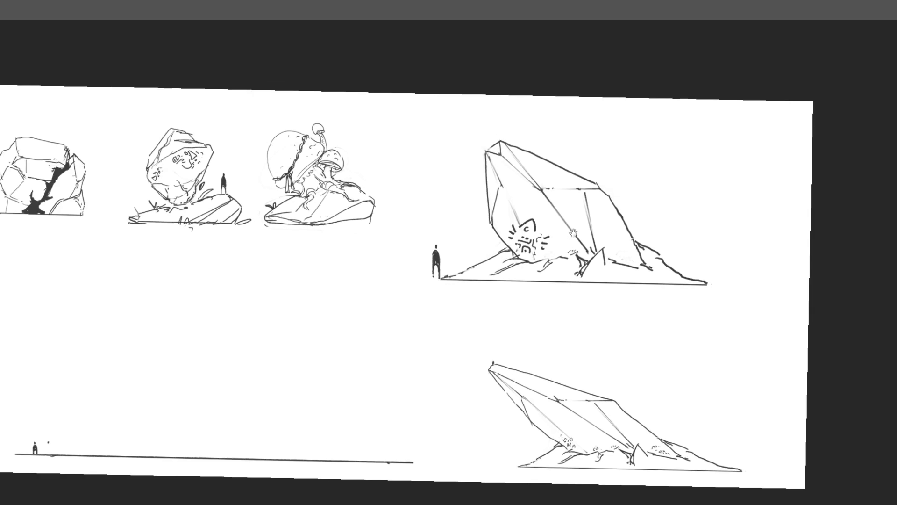
Draw a curved beaded rope around the slab's upper part with a zigzag strip hanging from it
drag(638, 255, 554, 227)
mouse_move(557, 264)
mouse_down()
mouse_move(571, 170)
mouse_move(593, 178)
mouse_move(616, 212)
mouse_up()
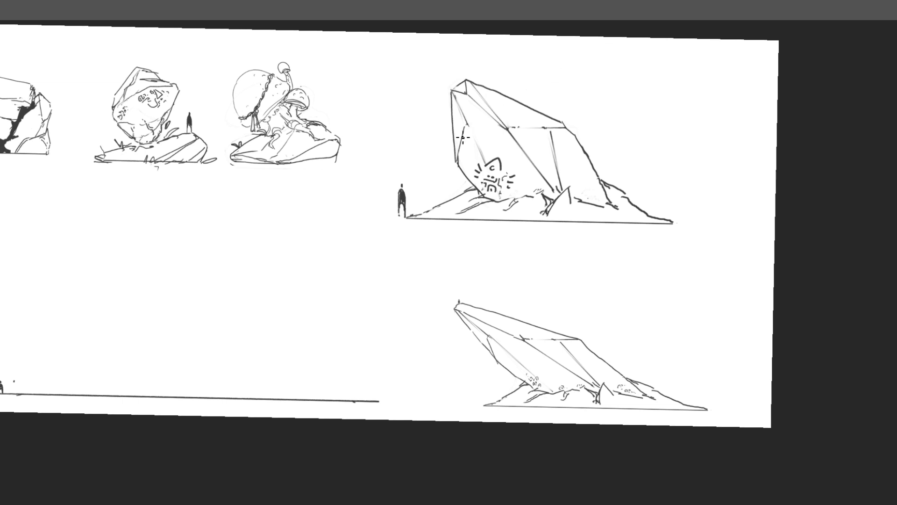
key(ctrl+z)
mouse_move(450, 134)
mouse_down()
mouse_move(499, 138)
mouse_move(524, 100)
mouse_up()
mouse_move(470, 141)
mouse_down()
mouse_move(478, 163)
mouse_move(481, 149)
mouse_move(492, 153)
mouse_move(470, 159)
mouse_up()
drag(474, 143, 469, 152)
drag(475, 147, 470, 156)
drag(474, 156, 468, 165)
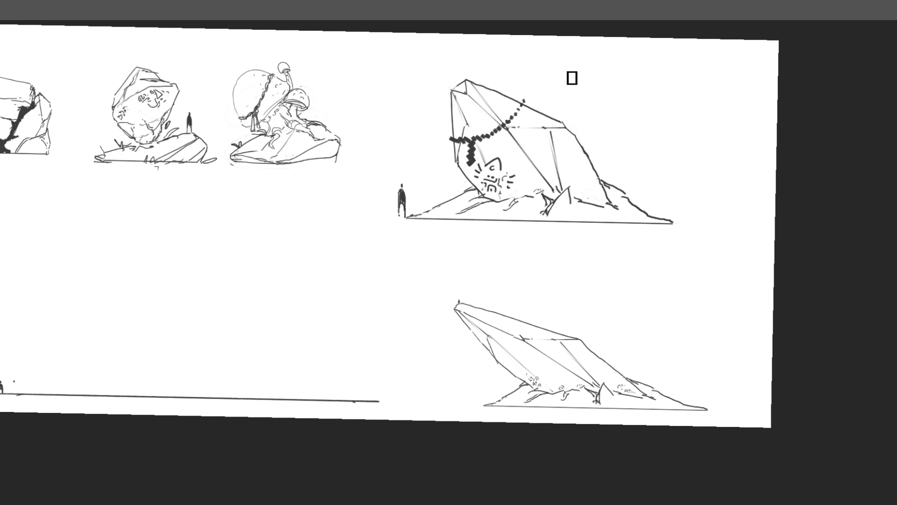
Select the inside of the zigzag strip hanging from the rope, delete its dark fill and deselect
scroll(471, 136, up, 5)
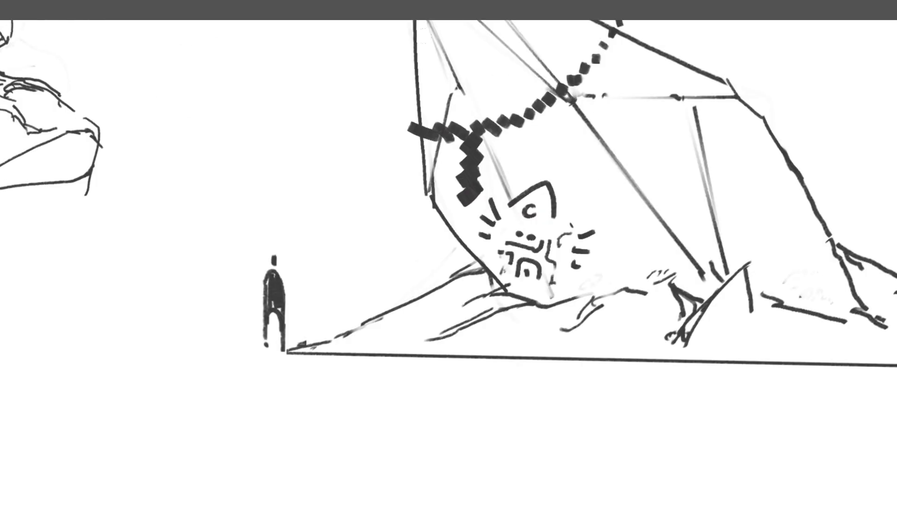
drag(473, 134, 469, 159)
key(Delete)
key(ctrl+d)
Scale down the rune slab with its scale figure and move it beside the mushroom boulder in the row
scroll(628, 154, down, 5)
drag(667, 138, 572, 179)
drag(551, 285, 507, 276)
scroll(550, 230, down, 3)
key(ctrl+t)
drag(540, 228, 508, 205)
drag(570, 127, 506, 157)
drag(470, 185, 467, 170)
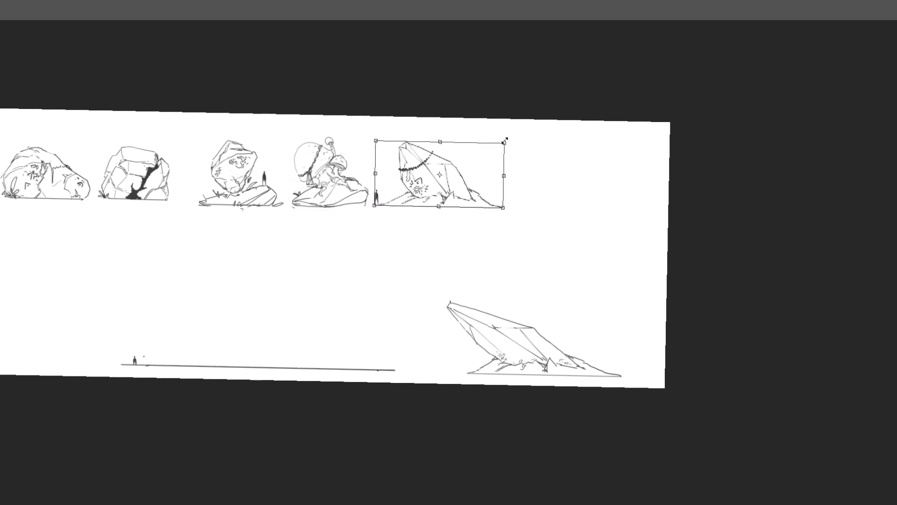
drag(505, 141, 514, 139)
key(Return)
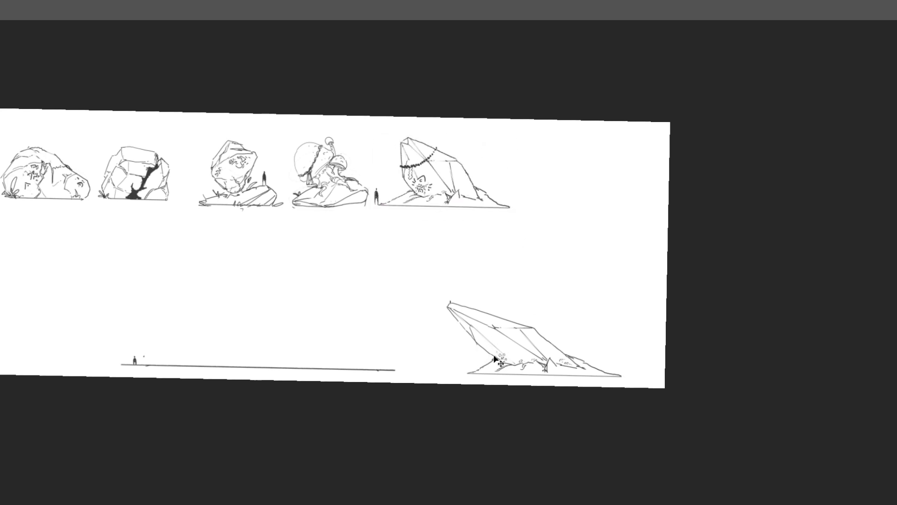
Move the lower slab copy up to the end of the row and resize it to fit beside the rune slab
key(ctrl+t)
mouse_move(503, 363)
mouse_down()
mouse_move(551, 180)
mouse_move(558, 192)
mouse_up()
drag(665, 174, 635, 180)
key(Return)
Review the full row of rock designs and the empty canvas area beneath it
drag(401, 219, 422, 212)
drag(370, 233, 503, 240)
scroll(474, 235, down, 1)
drag(430, 241, 439, 242)
drag(439, 241, 483, 250)
drag(546, 257, 488, 256)
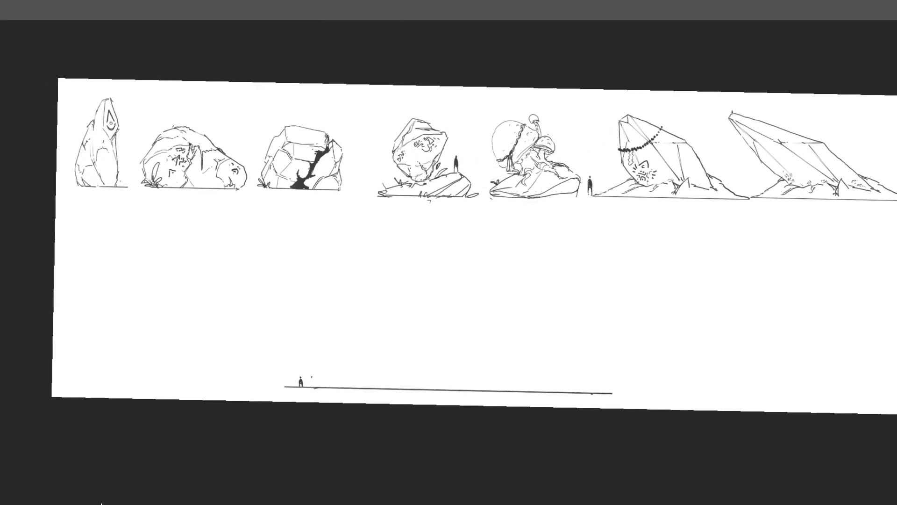
mouse_move(249, 218)
mouse_down()
mouse_move(343, 208)
mouse_move(310, 234)
mouse_move(334, 253)
mouse_move(328, 259)
mouse_move(422, 261)
mouse_up()
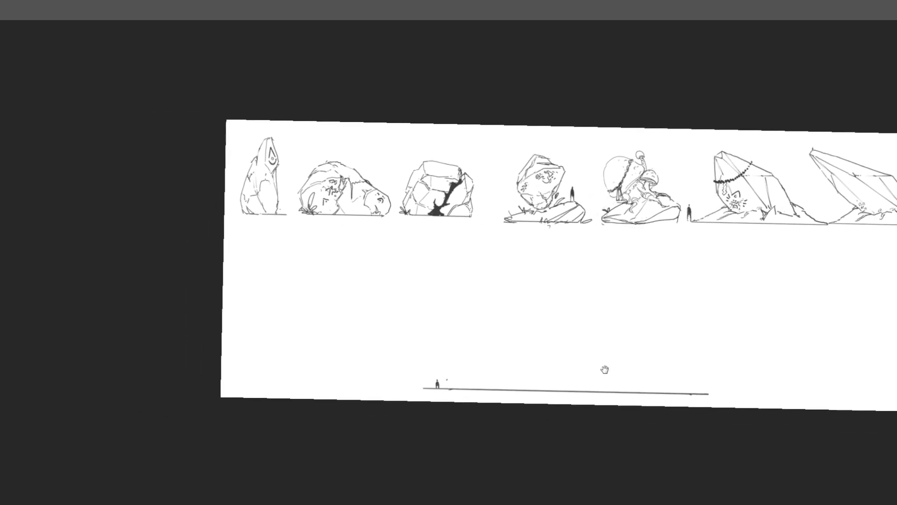
drag(625, 374, 677, 354)
drag(696, 395, 601, 401)
drag(643, 366, 668, 331)
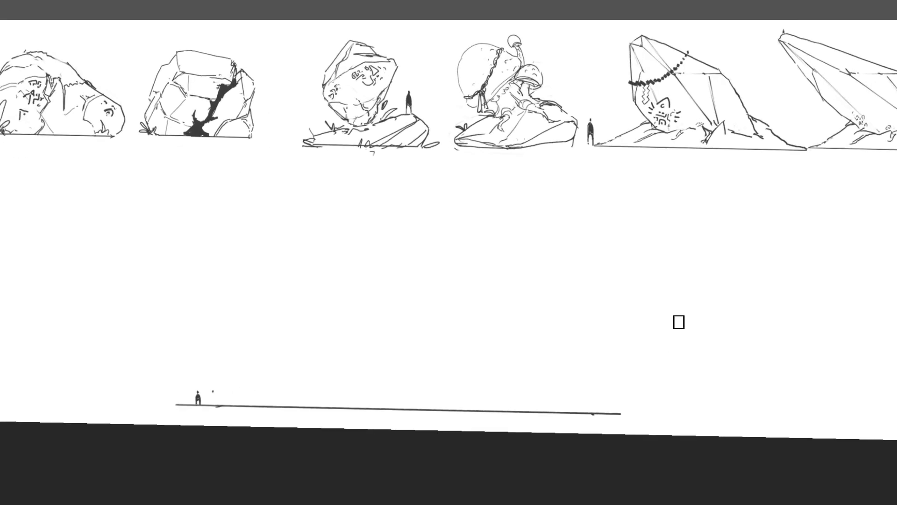
key(ctrl+t)
key(Return)
click(40, 178)
mouse_move(338, 346)
mouse_down()
mouse_move(549, 322)
mouse_move(394, 331)
mouse_move(482, 332)
mouse_move(472, 325)
mouse_up()
Examine the reference photos of balanced rocks, rope-tied rocks, standing stones and the stone with a hole
ctrl+click(467, 327)
ctrl+click(458, 327)
ctrl+click(439, 335)
ctrl+click(438, 336)
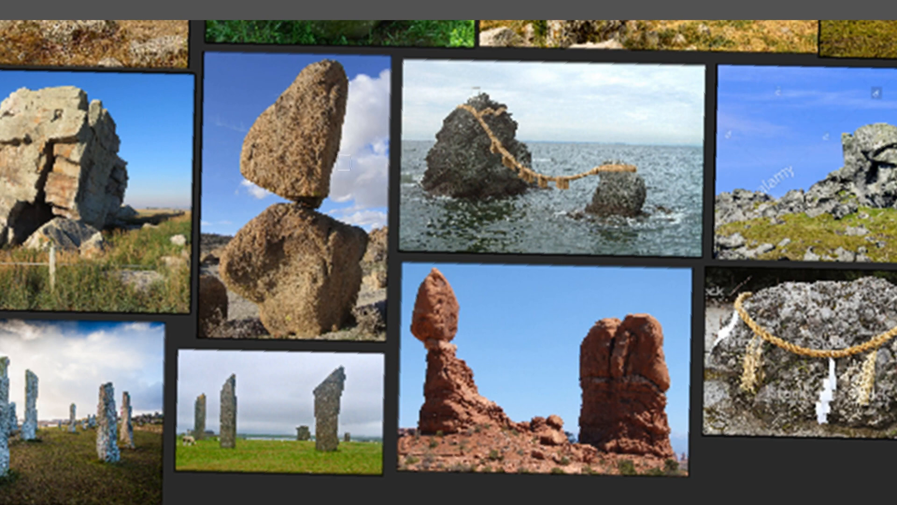
drag(352, 187, 308, 189)
drag(386, 201, 460, 213)
drag(474, 179, 749, 189)
drag(618, 91, 528, 226)
drag(811, 304, 470, 263)
mouse_move(542, 275)
mouse_down()
mouse_move(518, 243)
mouse_move(380, 228)
mouse_move(518, 289)
mouse_move(535, 270)
mouse_up()
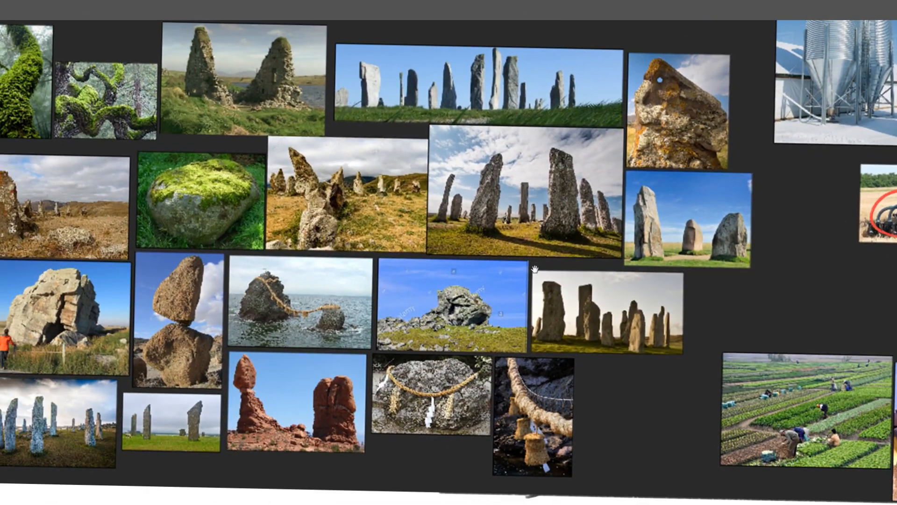
scroll(674, 84, up, 6)
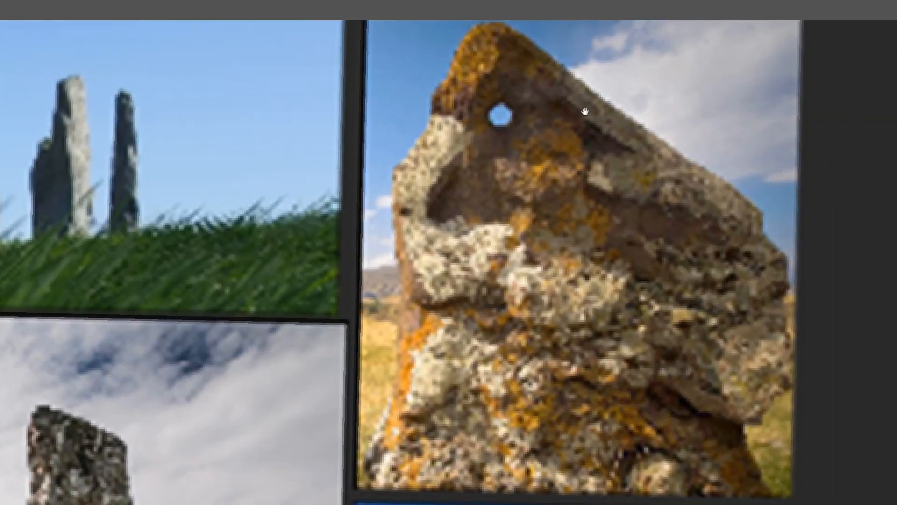
drag(648, 150, 57, 303)
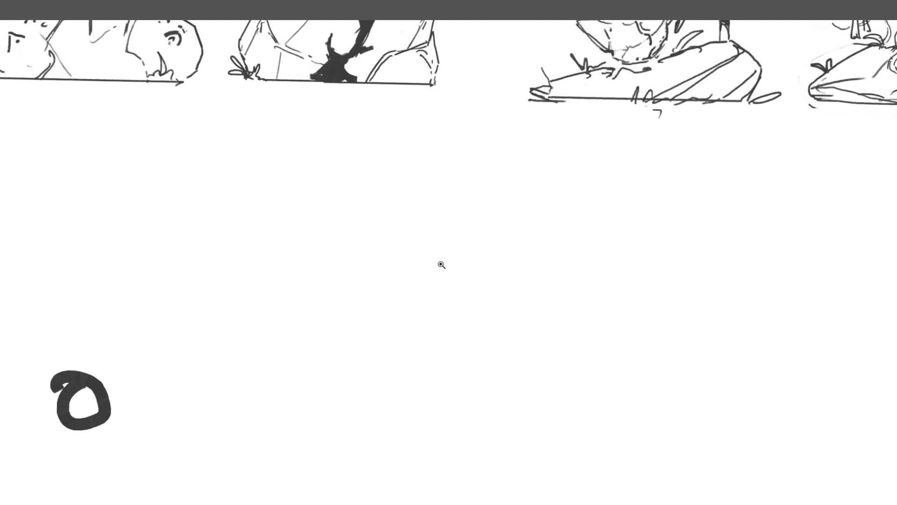
Remove the stray thick ring doodle from the blank area beneath the rock row
mouse_move(441, 263)
mouse_down()
mouse_move(498, 278)
mouse_move(441, 250)
mouse_move(465, 260)
mouse_up()
key(e)
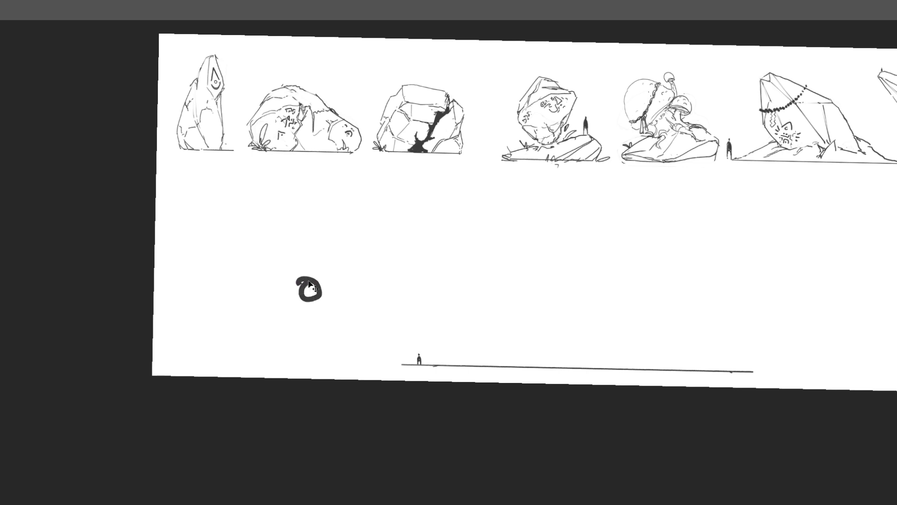
mouse_move(306, 290)
mouse_down()
mouse_move(297, 277)
mouse_move(311, 294)
mouse_up()
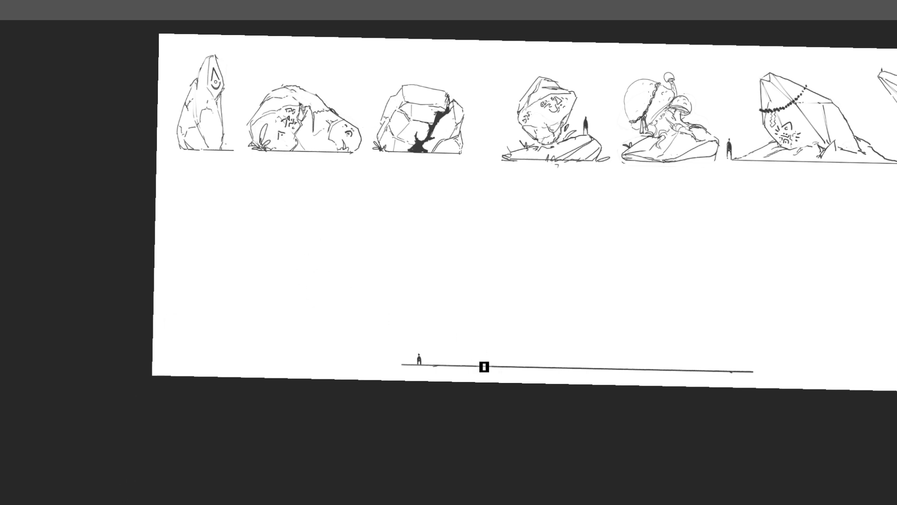
Sketch the outline of a tall leaning rock with a broad undercut base on the ground line beside the small scale figure
mouse_move(472, 352)
mouse_down()
mouse_move(479, 364)
mouse_move(567, 371)
mouse_move(575, 356)
mouse_up()
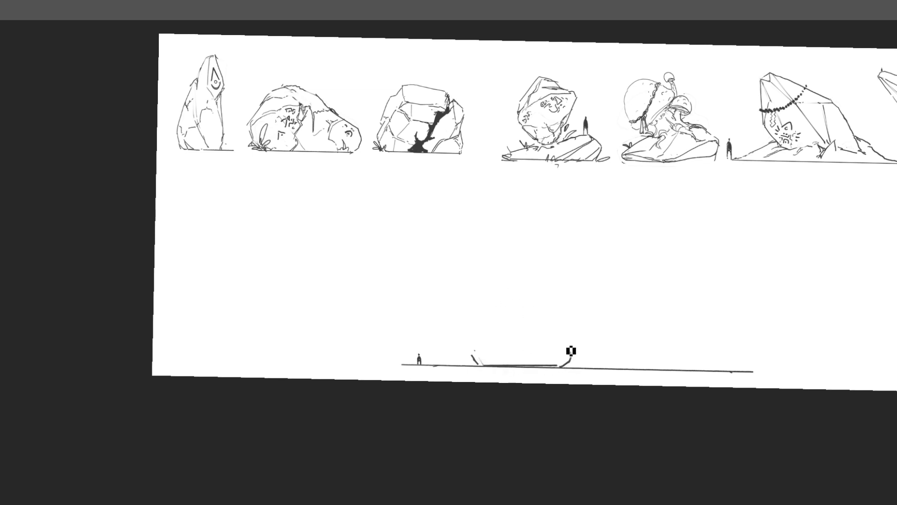
drag(514, 338, 543, 350)
key(ctrl+z)
mouse_move(502, 332)
mouse_down()
mouse_move(553, 352)
mouse_move(493, 320)
mouse_up()
mouse_move(492, 317)
mouse_down()
mouse_move(540, 340)
mouse_move(498, 333)
mouse_move(542, 286)
mouse_up()
key(ctrl+z)
key(ctrl+z)
key(ctrl+z)
mouse_move(473, 355)
mouse_down()
mouse_move(524, 281)
mouse_move(550, 284)
mouse_move(542, 278)
mouse_move(553, 287)
mouse_move(550, 328)
mouse_move(561, 364)
mouse_up()
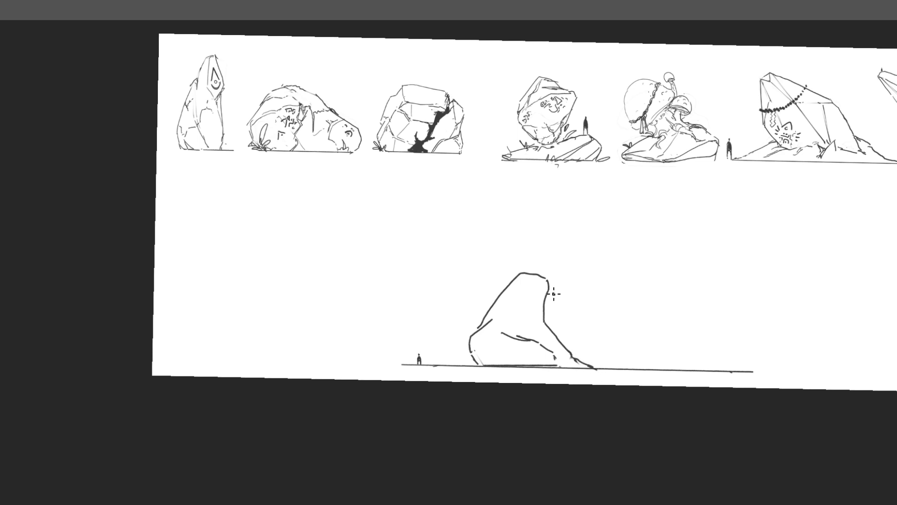
Draw a round hole near the peak of the leaning rock
key(ctrl+z)
mouse_move(534, 281)
mouse_down()
mouse_move(512, 290)
mouse_move(530, 284)
mouse_move(519, 300)
mouse_move(512, 294)
mouse_move(529, 286)
mouse_move(518, 302)
mouse_move(524, 313)
mouse_move(525, 287)
mouse_move(522, 304)
mouse_up()
key(e)
key(ctrl+z)
key(ctrl+z)
key(ctrl+z)
key(ctrl+z)
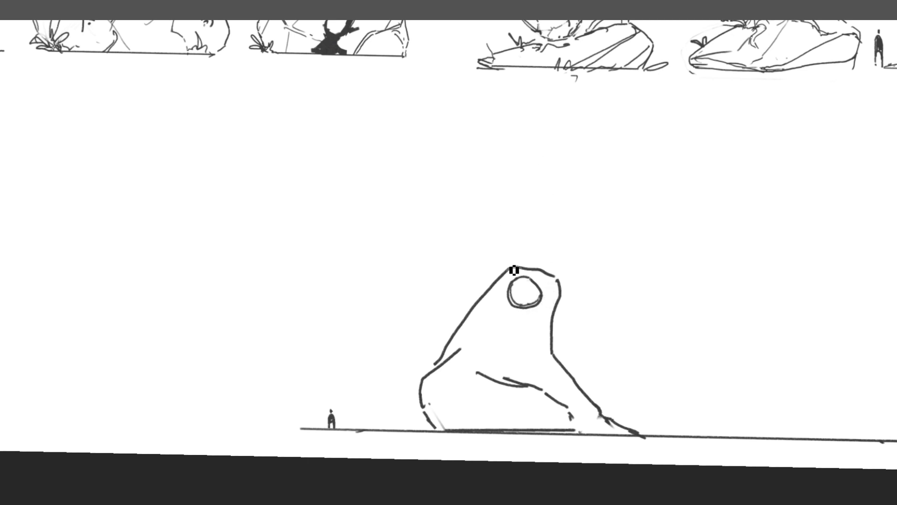
scroll(642, 163, down, 3)
mouse_move(509, 192)
mouse_down()
mouse_move(529, 194)
mouse_move(521, 199)
mouse_move(524, 201)
mouse_up()
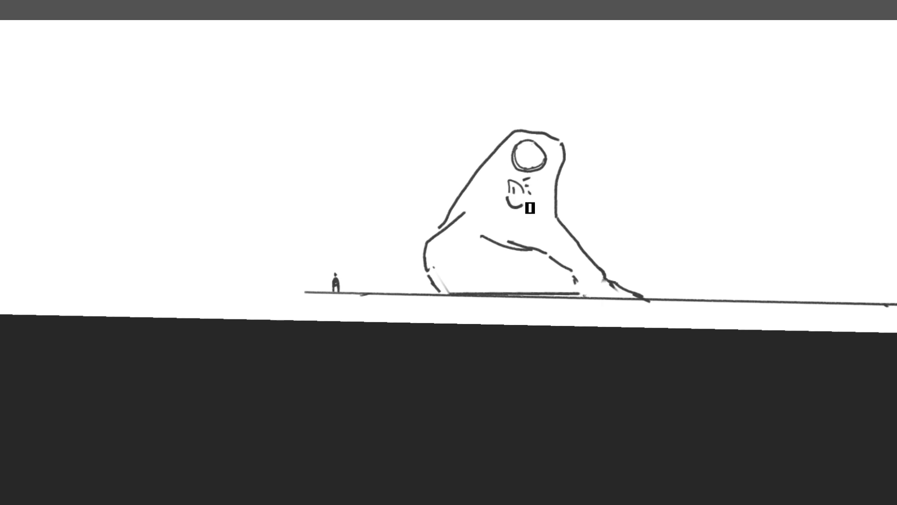
key(ctrl+z)
key(ctrl+z)
key(ctrl+z)
key(ctrl+z)
key(ctrl+z)
key(ctrl+z)
key(ctrl+z)
Draw a rune below the hole, made of a chevron, a small circle and short radiating strokes
mouse_move(505, 190)
mouse_down()
mouse_move(533, 202)
mouse_move(493, 201)
mouse_up()
drag(503, 200, 530, 207)
mouse_move(524, 206)
mouse_down()
mouse_move(490, 226)
mouse_move(524, 233)
mouse_up()
drag(618, 173, 610, 139)
mouse_move(630, 145)
mouse_down()
mouse_move(612, 153)
mouse_move(634, 135)
mouse_up()
drag(605, 152, 659, 147)
drag(481, 200, 473, 207)
Open the hole at the rock's peak into a notch and give the right prong an angular tip
mouse_move(571, 110)
mouse_down()
mouse_move(600, 110)
mouse_move(595, 92)
mouse_up()
key(e)
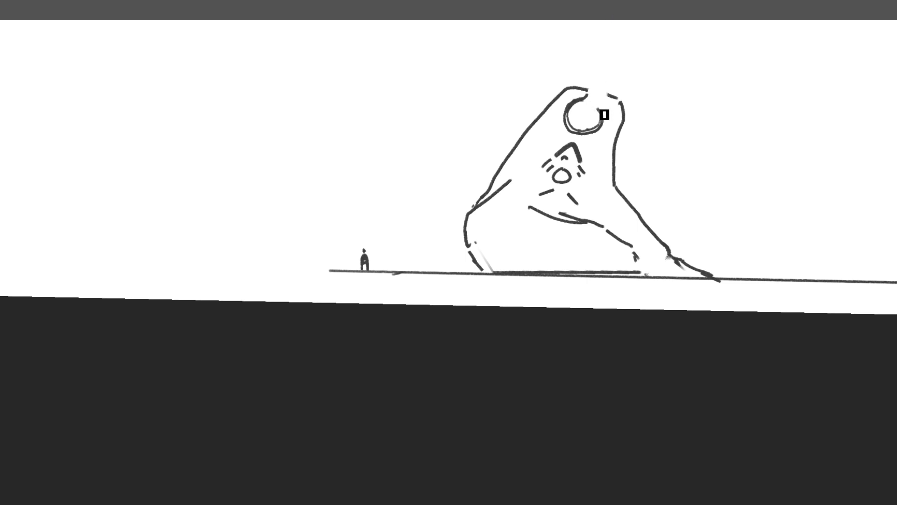
mouse_move(603, 109)
mouse_down()
mouse_move(611, 93)
mouse_move(603, 114)
mouse_up()
drag(662, 89, 645, 94)
scroll(655, 93, up, 2)
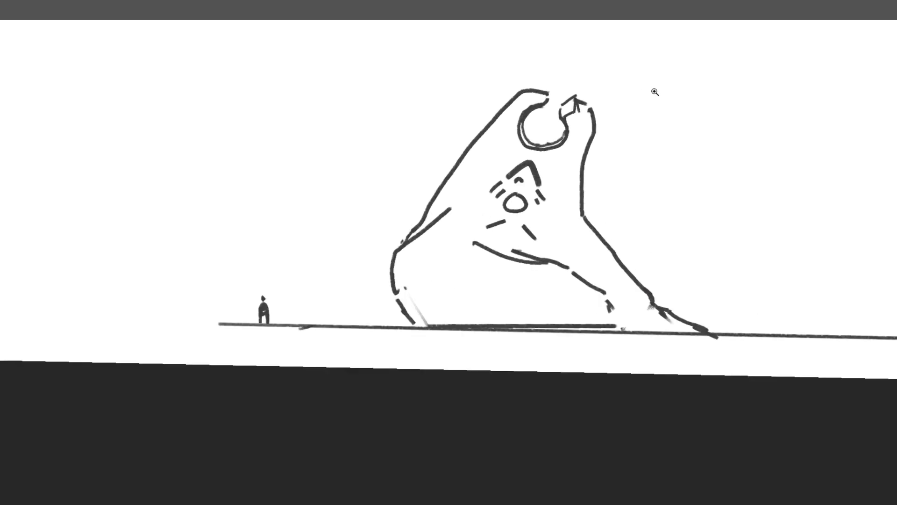
drag(639, 142, 637, 125)
scroll(626, 118, down, 2)
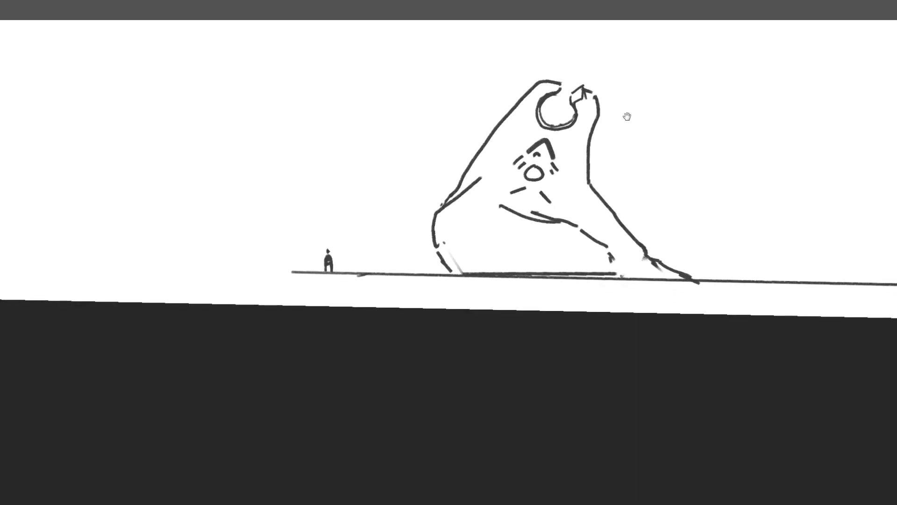
scroll(623, 128, up, 1)
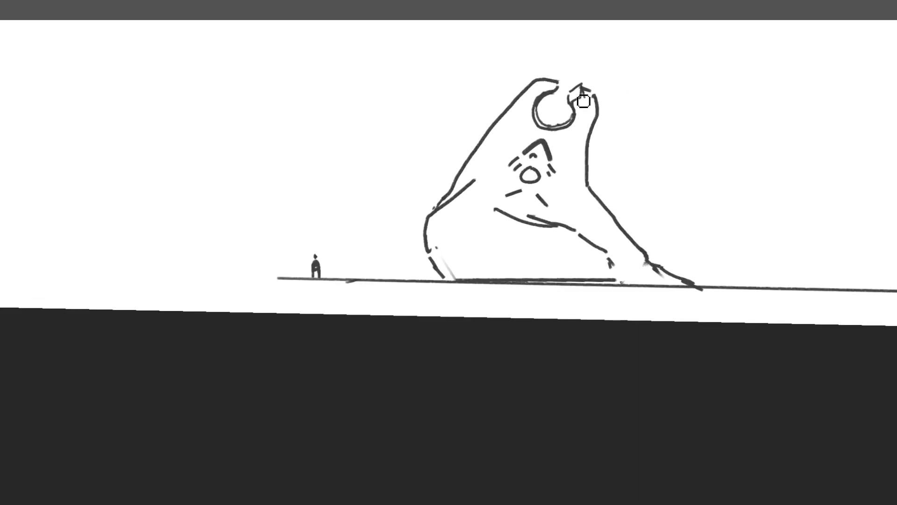
Erase the right prong's curved outer edge and redraw it with straight, faceted lines running into the slope
drag(579, 111, 586, 96)
drag(584, 135, 587, 148)
mouse_move(604, 144)
mouse_down()
mouse_move(592, 186)
mouse_move(597, 119)
mouse_move(593, 170)
mouse_up()
key(e)
mouse_move(598, 119)
mouse_down()
mouse_move(599, 159)
mouse_move(585, 166)
mouse_move(595, 142)
mouse_move(573, 127)
mouse_up()
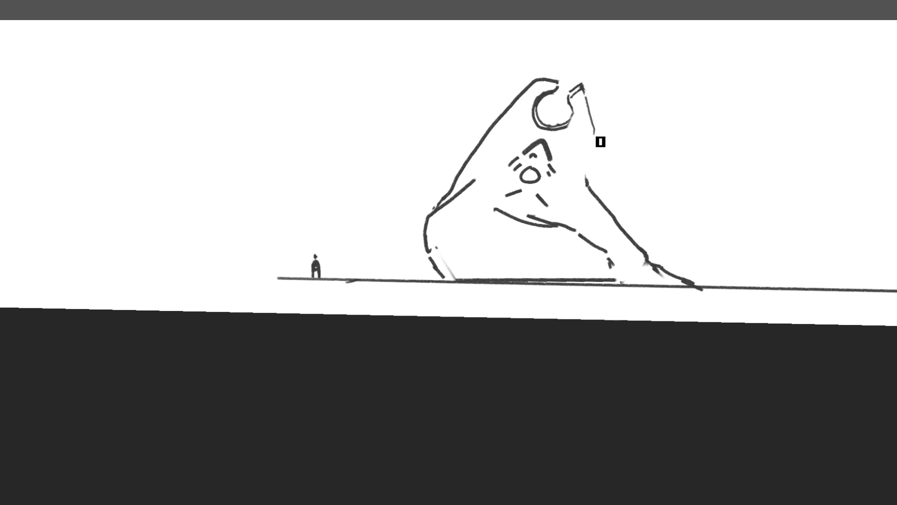
mouse_move(602, 201)
mouse_down()
mouse_move(600, 144)
mouse_move(597, 184)
mouse_move(566, 83)
mouse_move(590, 116)
mouse_move(570, 131)
mouse_move(589, 122)
mouse_up()
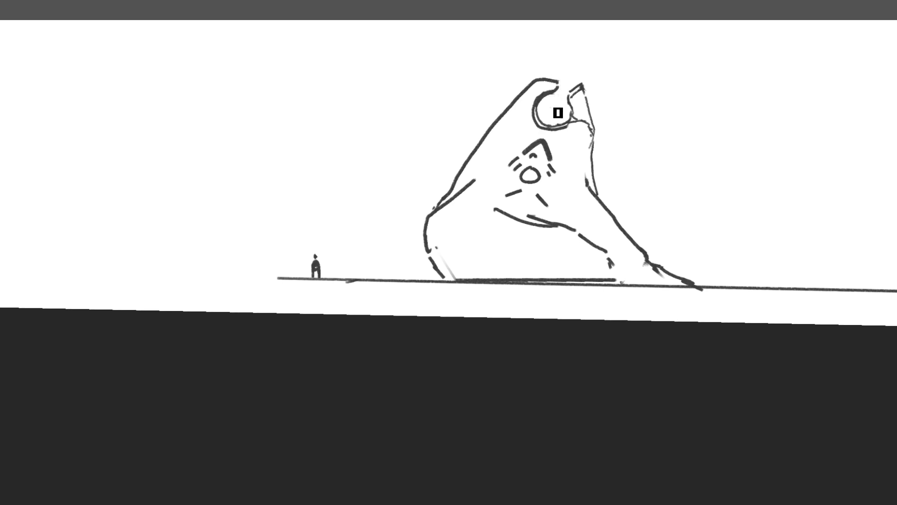
Sketch a tall faceted crystal with a ring at its centre, floating to the right of the notched rock
drag(634, 101, 573, 147)
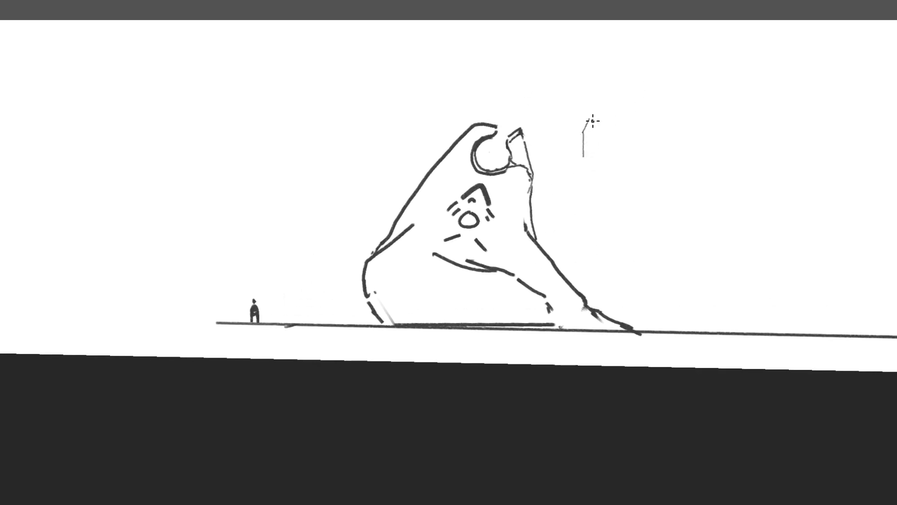
drag(603, 116, 618, 150)
key(ctrl+z)
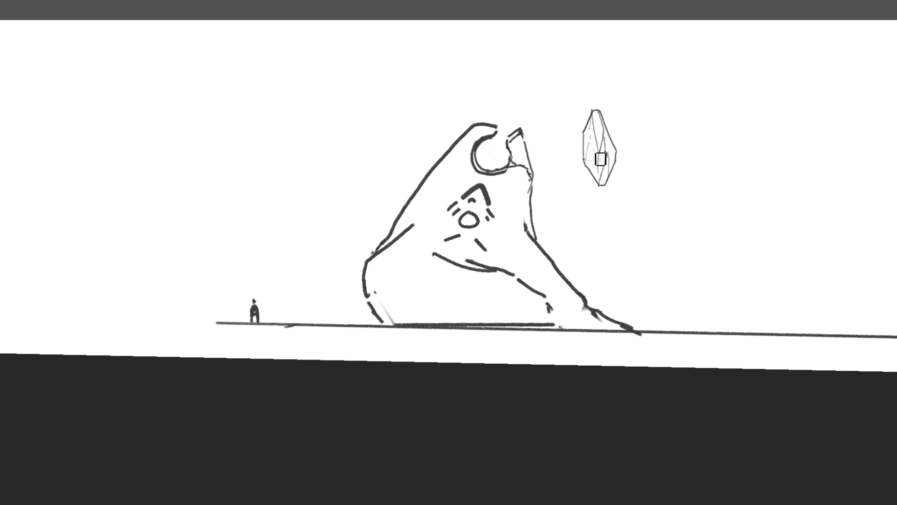
mouse_move(591, 155)
mouse_down()
mouse_move(613, 158)
mouse_move(598, 155)
mouse_move(607, 161)
mouse_move(599, 140)
mouse_up()
key(ctrl+z)
key(ctrl+t)
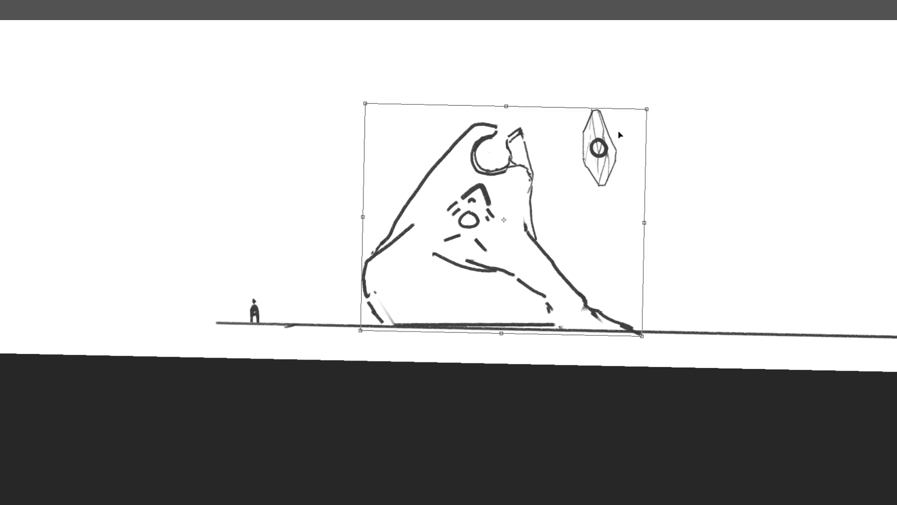
key(Escape)
key(l)
mouse_move(613, 87)
mouse_down()
mouse_move(618, 205)
mouse_move(616, 79)
mouse_move(640, 108)
mouse_move(634, 121)
mouse_up()
key(ctrl+t)
key(Return)
mouse_move(620, 154)
mouse_down()
mouse_move(539, 157)
mouse_move(626, 138)
mouse_move(593, 90)
mouse_move(517, 105)
mouse_move(486, 280)
mouse_move(692, 255)
mouse_move(577, 103)
mouse_up()
key(Escape)
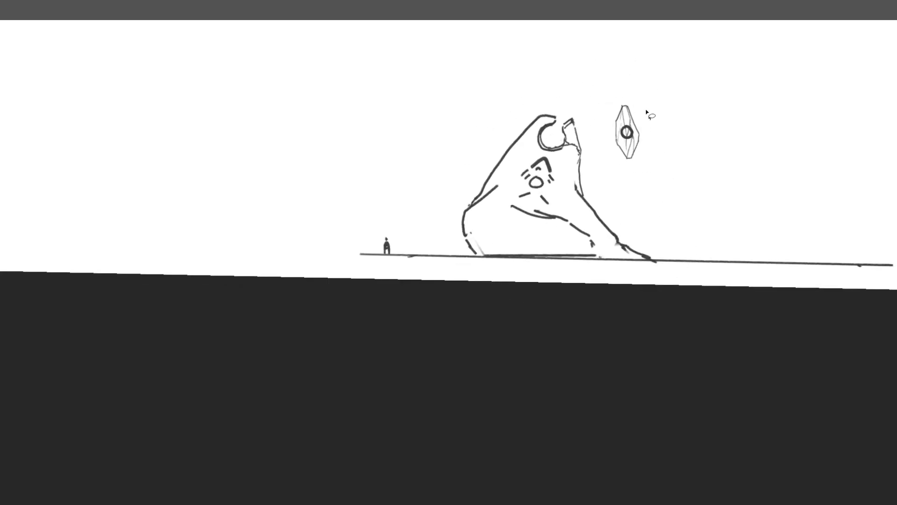
Enlarge the notched rock without the crystal and move it left of the ground line, under the first row
key(ctrl+t)
drag(542, 236, 528, 240)
drag(690, 98, 743, 61)
drag(640, 176, 386, 231)
drag(490, 115, 536, 87)
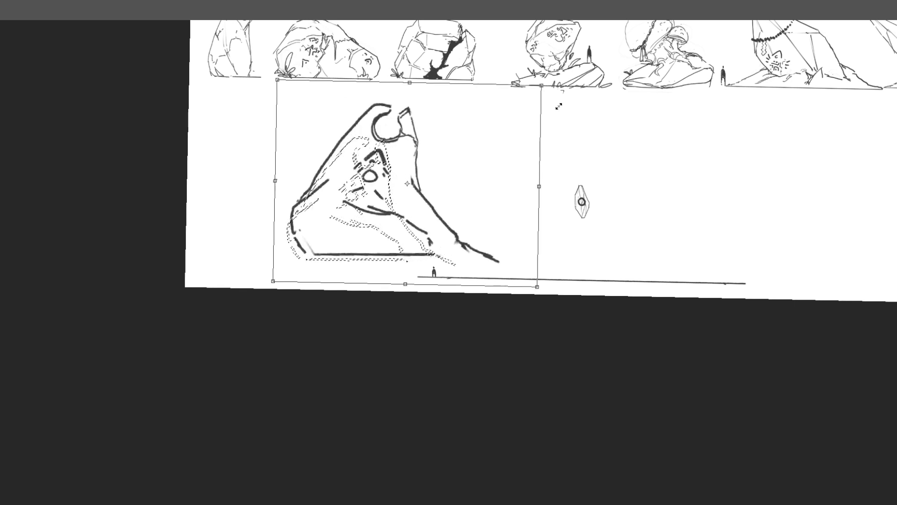
key(Return)
key(ctrl+d)
Move the small crystal closer to the enlarged rock's notch
mouse_move(579, 202)
mouse_down()
mouse_move(470, 169)
mouse_move(584, 201)
mouse_up()
mouse_move(580, 157)
mouse_down()
mouse_move(619, 176)
mouse_move(615, 164)
mouse_up()
key(ctrl+t)
drag(606, 204, 491, 146)
key(Return)
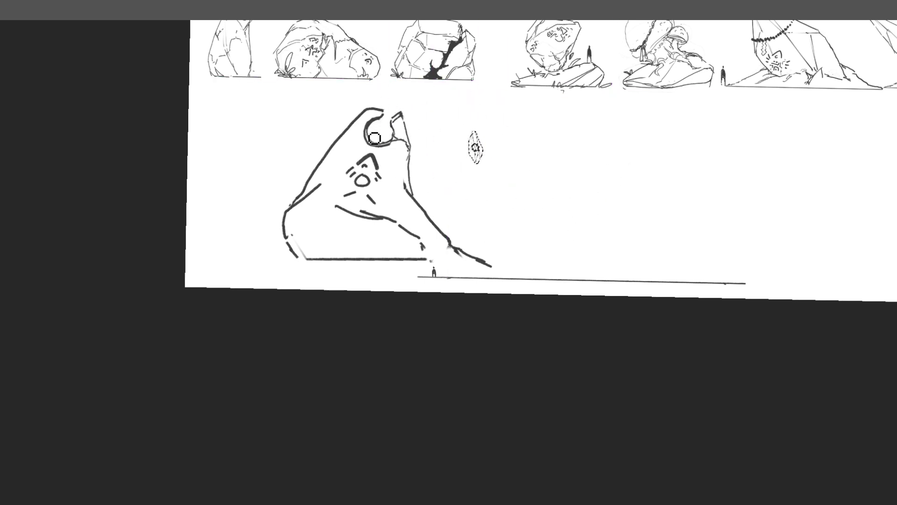
key(ctrl+d)
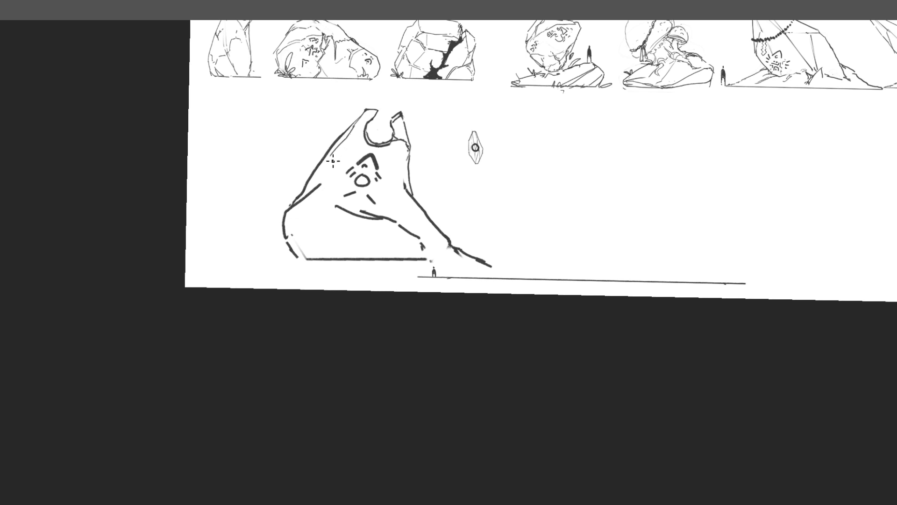
drag(479, 148, 491, 116)
key(ctrl+t)
drag(484, 148, 389, 122)
mouse_move(430, 81)
mouse_down()
mouse_move(448, 103)
mouse_move(407, 108)
mouse_move(414, 104)
mouse_move(393, 123)
mouse_move(414, 93)
mouse_up()
key(Return)
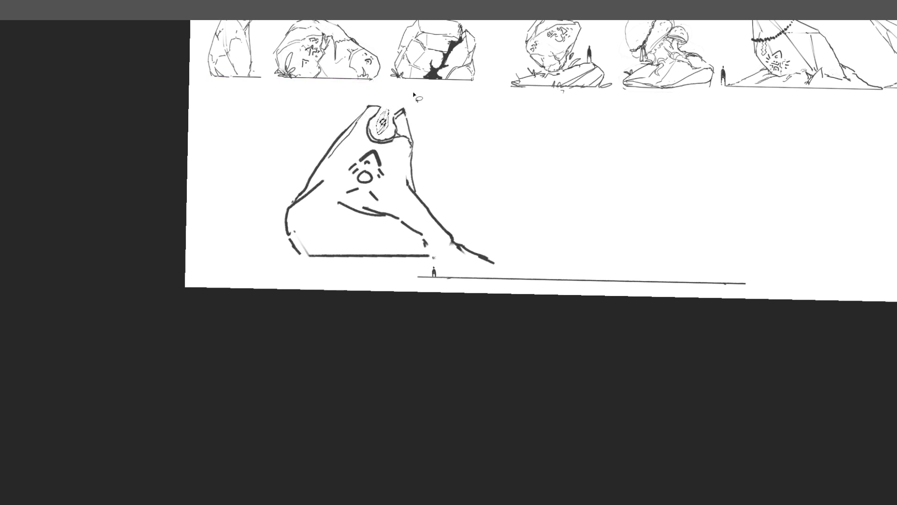
key(ctrl+z)
Duplicate the small crystal and place the copy farther to the right
key(ctrl+d)
key(ctrl+t)
drag(478, 141, 552, 161)
key(Return)
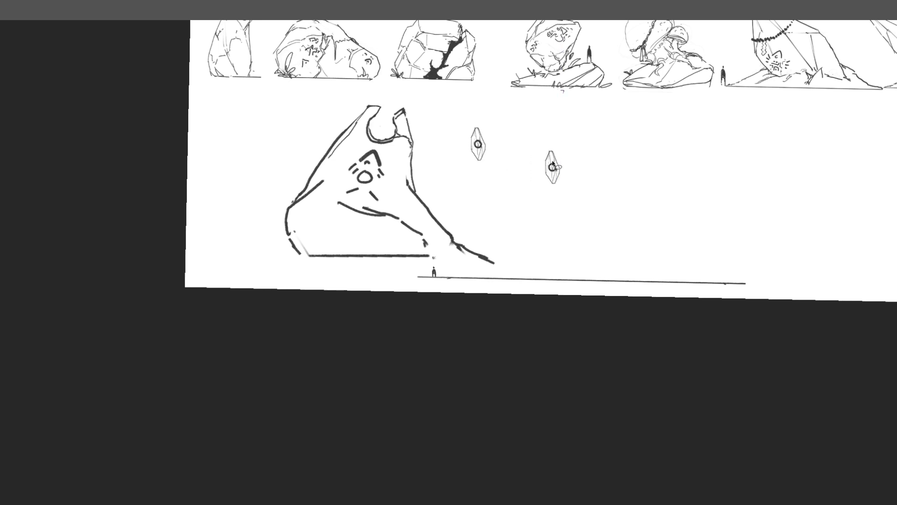
Shrink and tilt the original crystal and fit it inside the notch at the rock's peak
mouse_move(470, 117)
mouse_down()
mouse_move(483, 111)
mouse_move(479, 126)
mouse_up()
key(ctrl+t)
drag(494, 130, 399, 124)
key(Return)
Scale the spare crystal up into a large standalone design floating above the ground line
drag(593, 152, 459, 164)
key(ctrl+t)
drag(417, 199, 467, 234)
drag(414, 216, 498, 180)
drag(564, 138, 560, 148)
key(Return)
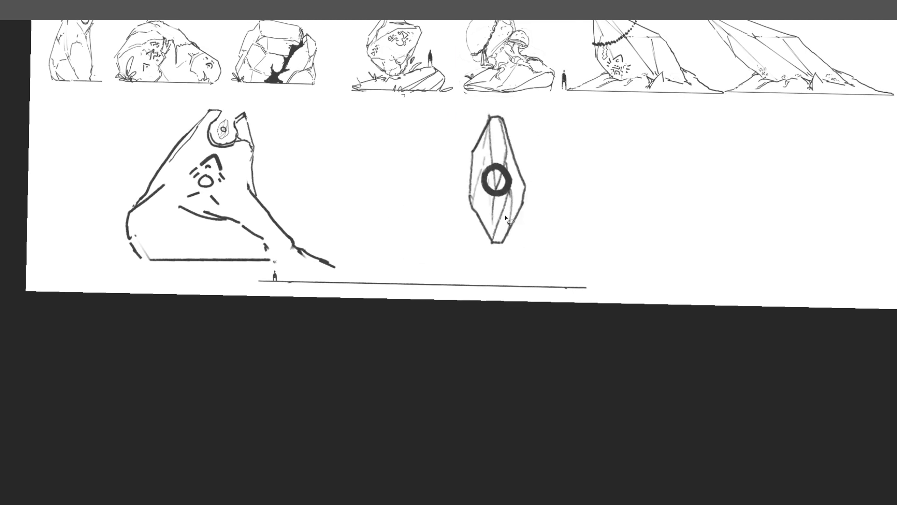
key(ctrl+z)
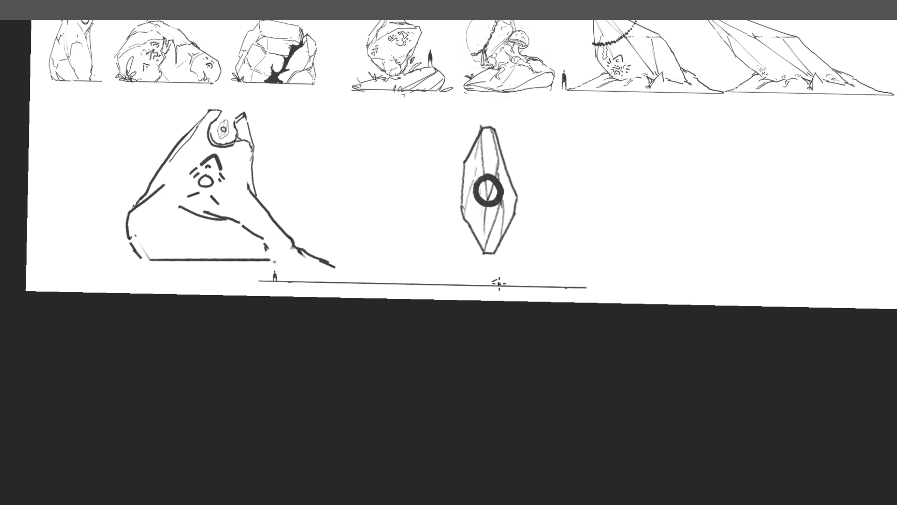
Sketch a cluster of broken angular rocks with a small plant on the ground line beneath the floating crystal
mouse_move(483, 278)
mouse_down()
mouse_move(521, 261)
mouse_move(518, 286)
mouse_move(498, 284)
mouse_move(521, 263)
mouse_up()
mouse_move(521, 264)
mouse_down()
mouse_move(504, 287)
mouse_move(455, 284)
mouse_move(499, 286)
mouse_move(462, 270)
mouse_move(438, 287)
mouse_move(478, 275)
mouse_move(532, 283)
mouse_up()
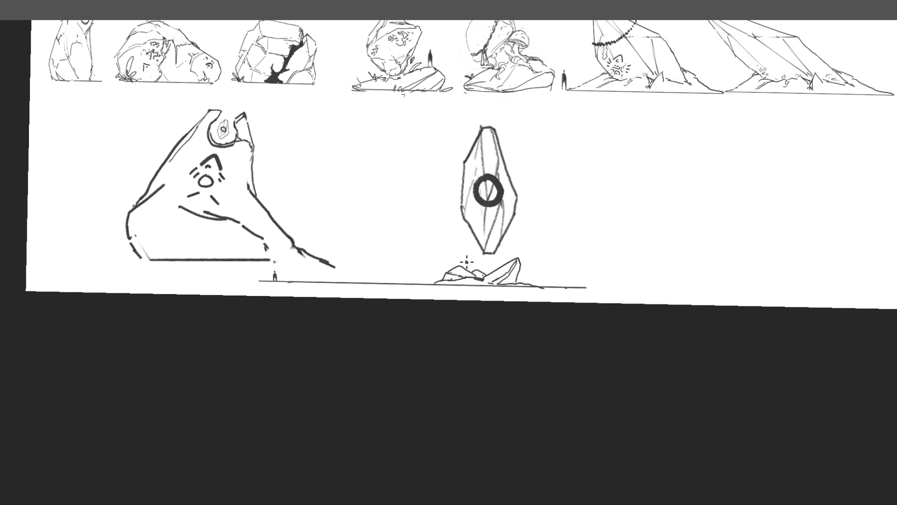
mouse_move(446, 254)
mouse_down()
mouse_move(449, 267)
mouse_move(475, 265)
mouse_move(480, 275)
mouse_move(480, 261)
mouse_up()
key(ctrl+z)
key(ctrl+z)
key(ctrl+z)
key(ctrl+z)
key(ctrl+shift+z)
Draw a filled dark standing human figure for scale to the right of the floating crystal
click(550, 281)
drag(548, 281, 551, 241)
key(ctrl+z)
mouse_move(547, 281)
mouse_down()
mouse_move(552, 238)
mouse_move(557, 282)
mouse_up()
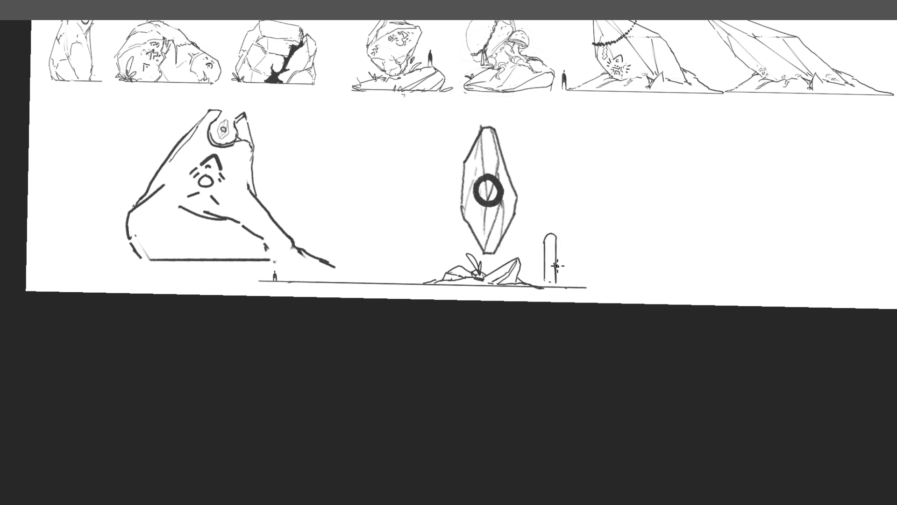
mouse_move(552, 235)
mouse_down()
mouse_move(546, 259)
mouse_move(547, 240)
mouse_move(561, 248)
mouse_move(552, 262)
mouse_move(551, 229)
mouse_up()
drag(602, 181, 576, 228)
drag(564, 261, 579, 248)
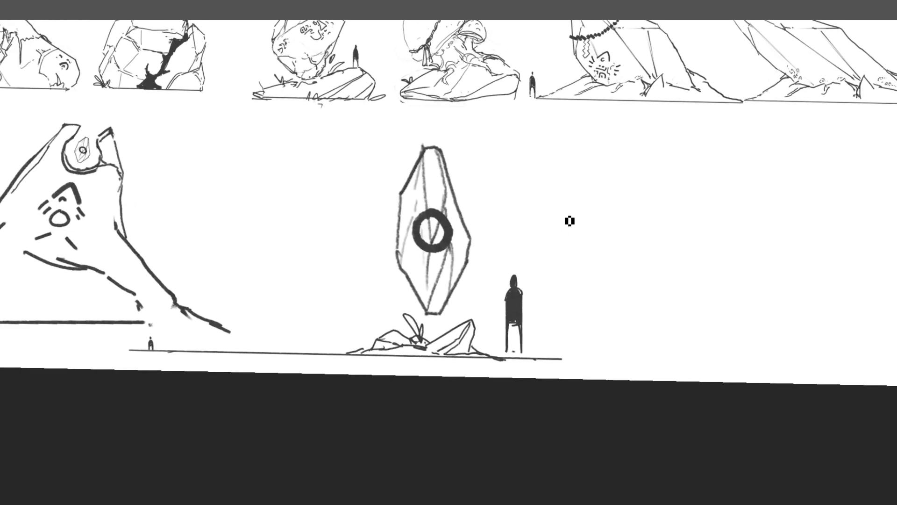
drag(574, 313, 573, 292)
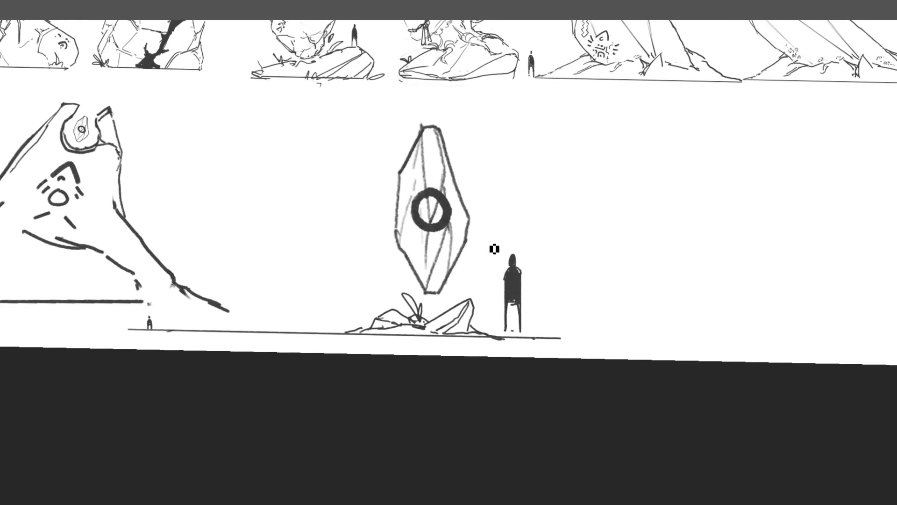
Extend the notched rock's base line so that it meets the tip of its right foot
drag(563, 178, 562, 118)
drag(610, 176, 576, 179)
drag(505, 196, 431, 189)
drag(322, 213, 270, 218)
drag(320, 265, 165, 262)
key(ctrl+z)
mouse_move(314, 257)
mouse_down()
mouse_move(220, 250)
mouse_move(175, 254)
mouse_move(178, 266)
mouse_move(165, 259)
mouse_move(285, 262)
mouse_move(257, 219)
mouse_move(321, 266)
mouse_move(164, 273)
mouse_up()
key(ctrl+z)
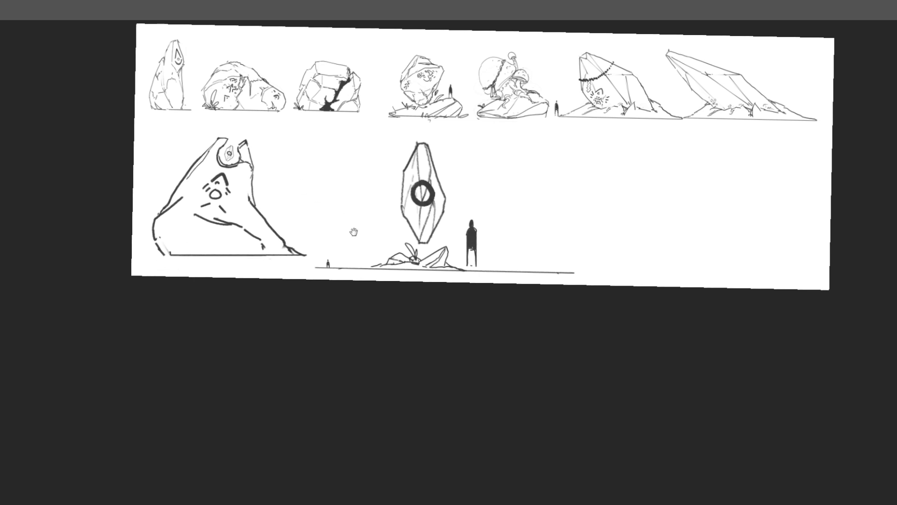
drag(359, 233, 439, 227)
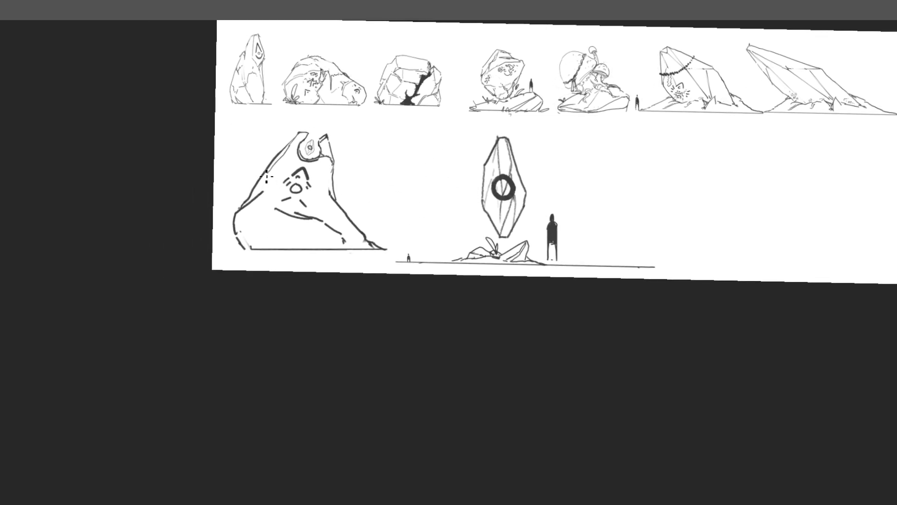
Sketch angular slabs jutting from the notched rock's left side and clean up the right prong
mouse_move(270, 166)
mouse_down()
mouse_move(238, 188)
mouse_move(279, 173)
mouse_move(235, 191)
mouse_move(253, 208)
mouse_move(226, 206)
mouse_up()
key(ctrl+z)
mouse_move(226, 207)
mouse_down()
mouse_move(265, 177)
mouse_move(227, 215)
mouse_move(250, 209)
mouse_move(264, 184)
mouse_move(239, 194)
mouse_move(261, 187)
mouse_up()
key(e)
key(b)
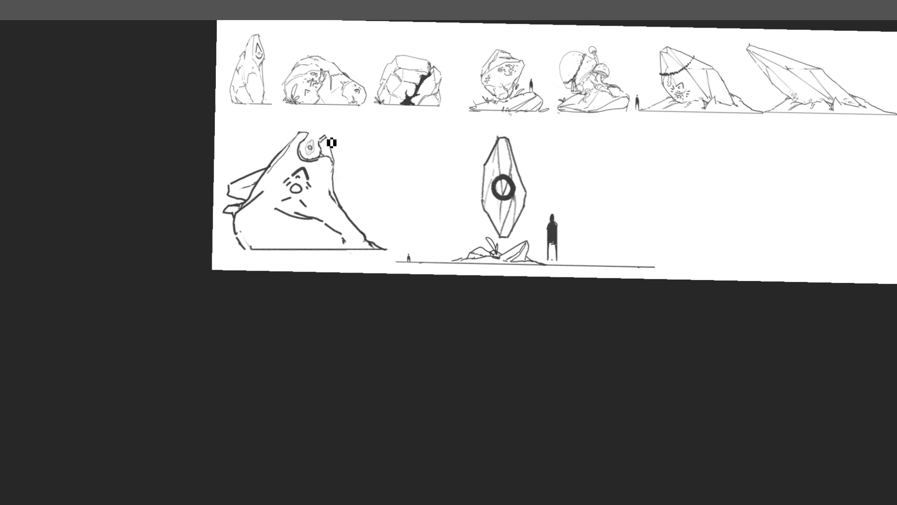
drag(523, 148, 495, 149)
Scale up the notched rock slightly and lower it towards the level of the crystal's ground line
drag(672, 180, 648, 179)
key(ctrl+t)
drag(370, 199, 368, 186)
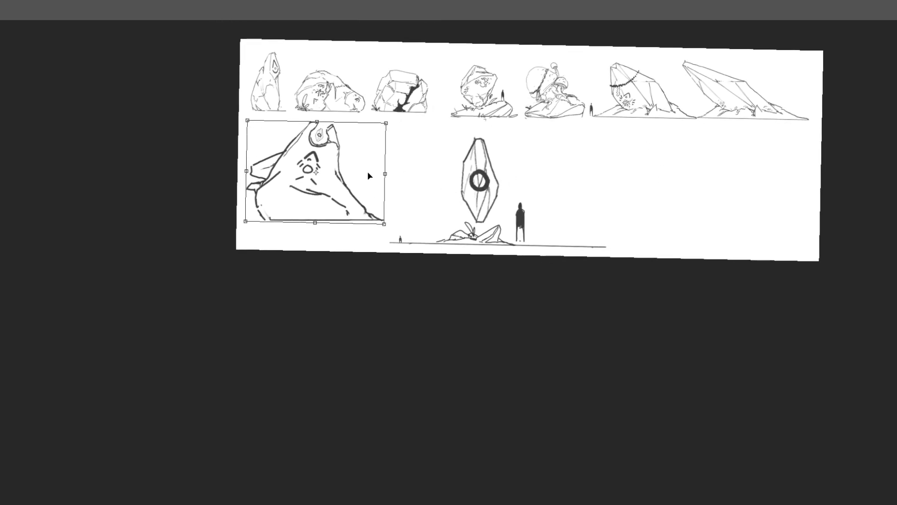
drag(387, 121, 399, 113)
drag(381, 156, 379, 173)
key(Return)
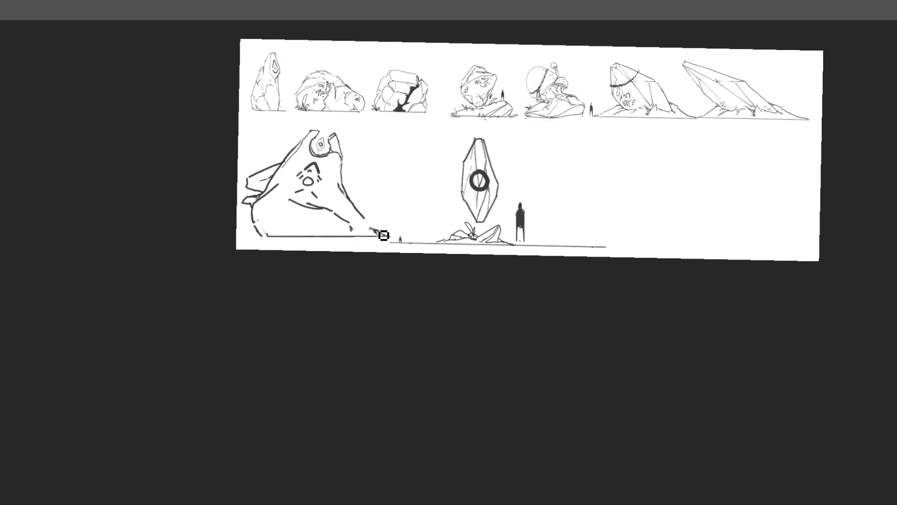
Erase and redraw the rock's right foot and add a low rounded mound along its base line
drag(369, 221, 390, 237)
mouse_move(298, 237)
mouse_down()
mouse_move(357, 220)
mouse_move(309, 228)
mouse_move(364, 234)
mouse_move(325, 228)
mouse_move(354, 231)
mouse_up()
key(ctrl+z)
key(ctrl+z)
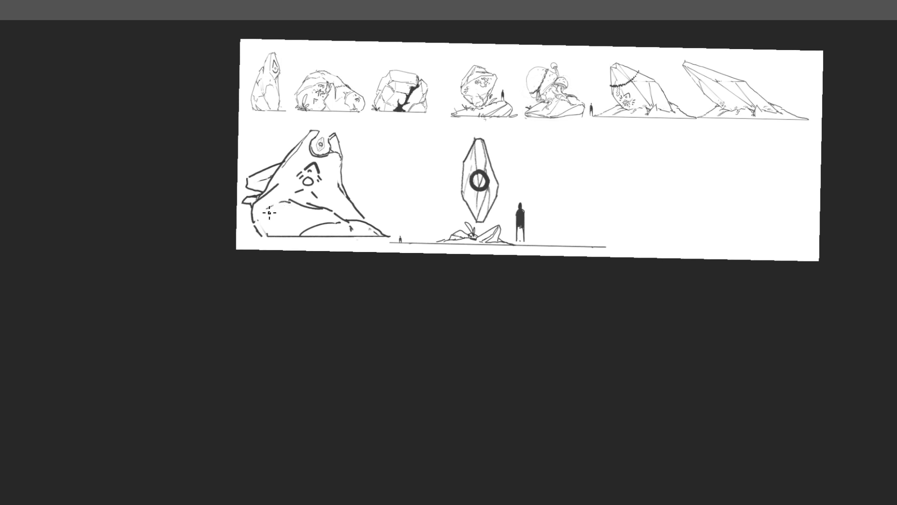
Curve the rock's right edge down into the mound and add a contour line across its lower body
mouse_move(277, 197)
mouse_down()
mouse_move(296, 202)
mouse_move(289, 198)
mouse_up()
mouse_move(359, 205)
mouse_down()
mouse_move(349, 220)
mouse_move(343, 133)
mouse_move(341, 216)
mouse_move(346, 183)
mouse_move(351, 220)
mouse_up()
key(ctrl+z)
key(ctrl+z)
scroll(460, 170, down, 1)
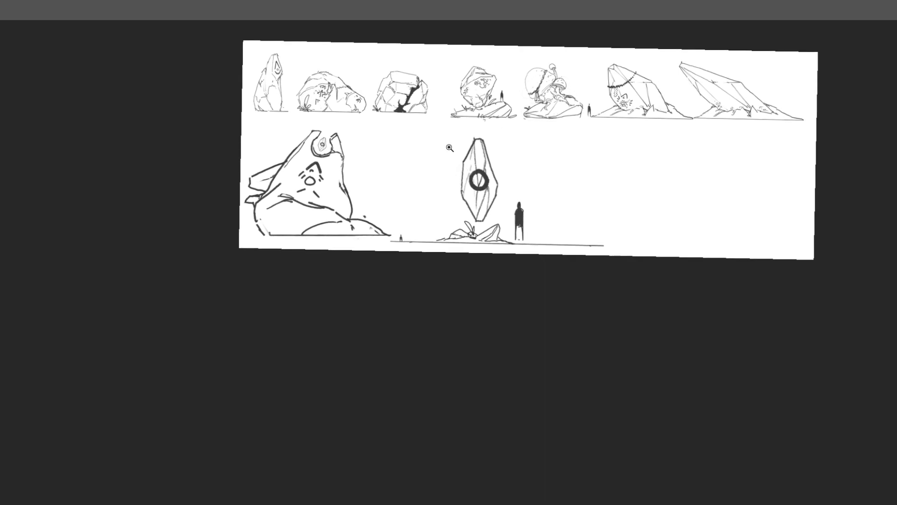
scroll(449, 141, down, 2)
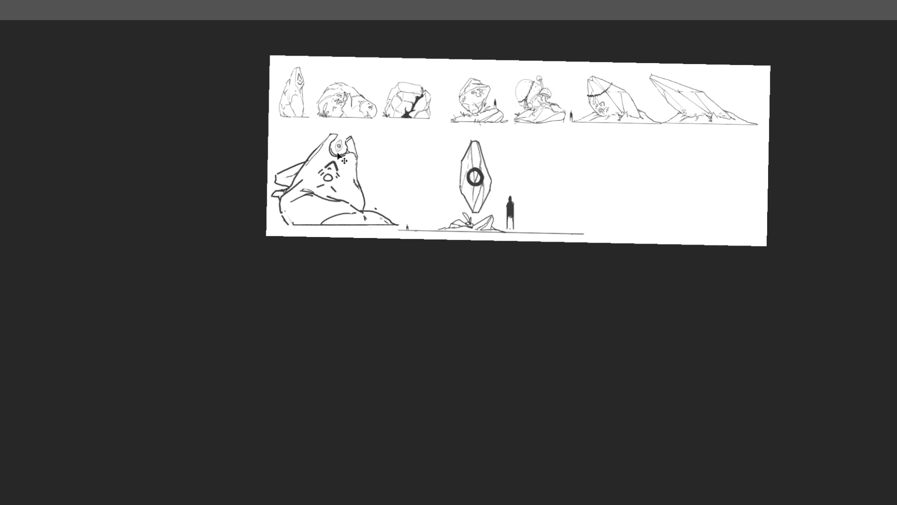
Scale down the notched rock proportionally, together with the low mound along its base
key(ctrl+t)
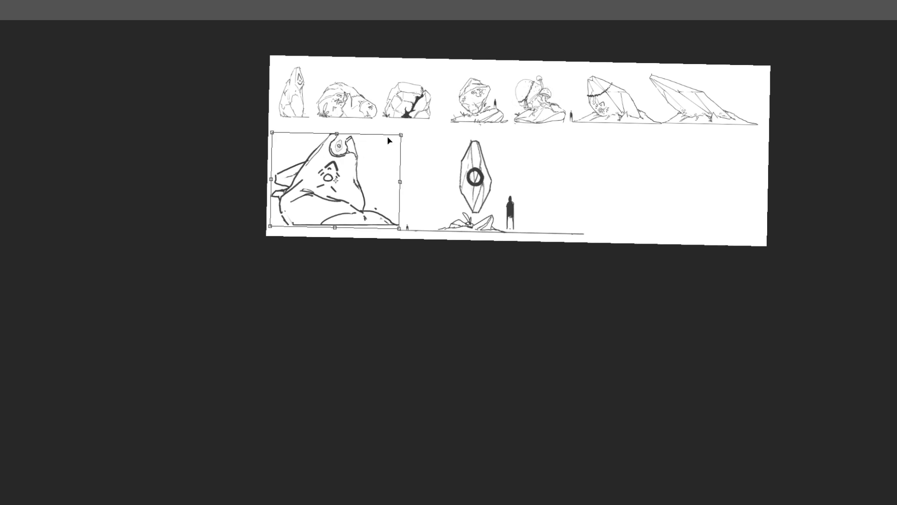
drag(402, 136, 358, 163)
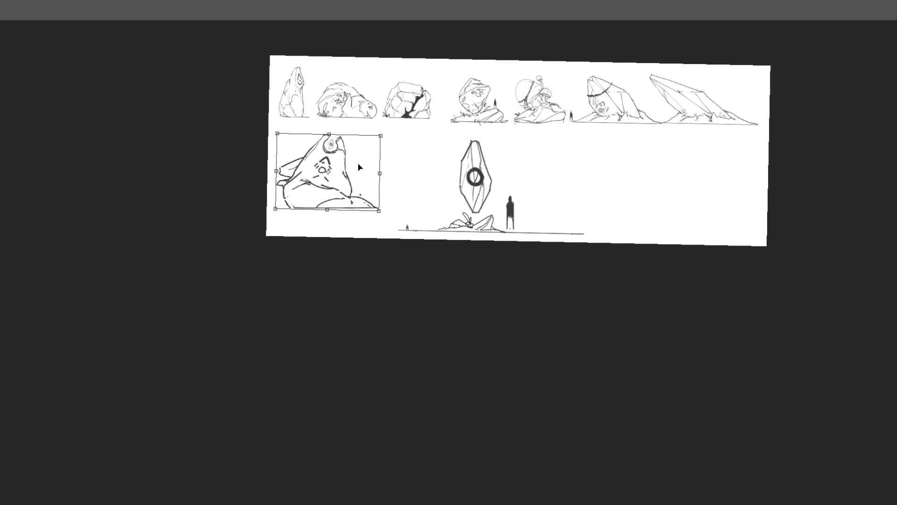
key(Return)
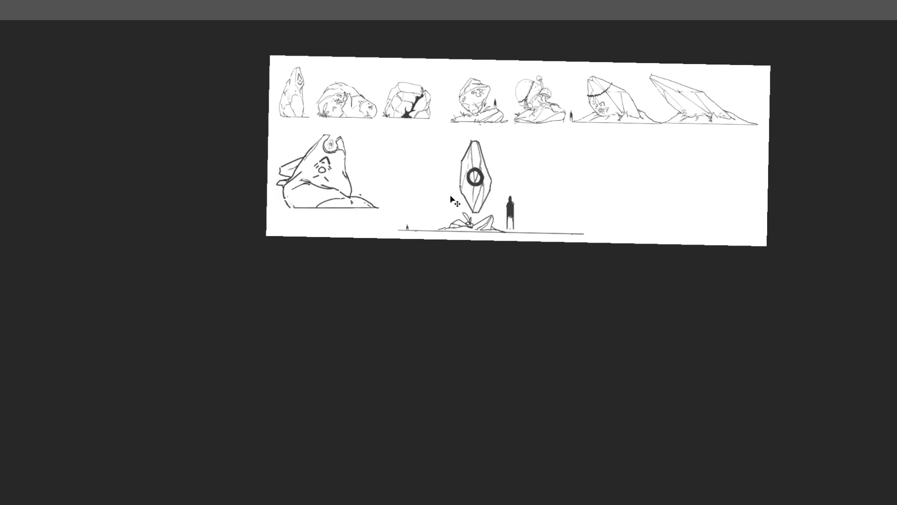
Move the floating crystal and its figure beside the notched rock, scale them down, and align their base with the rock's ground line
mouse_move(471, 187)
mouse_down()
mouse_move(453, 166)
mouse_move(449, 190)
mouse_move(423, 172)
mouse_up()
key(ctrl+z)
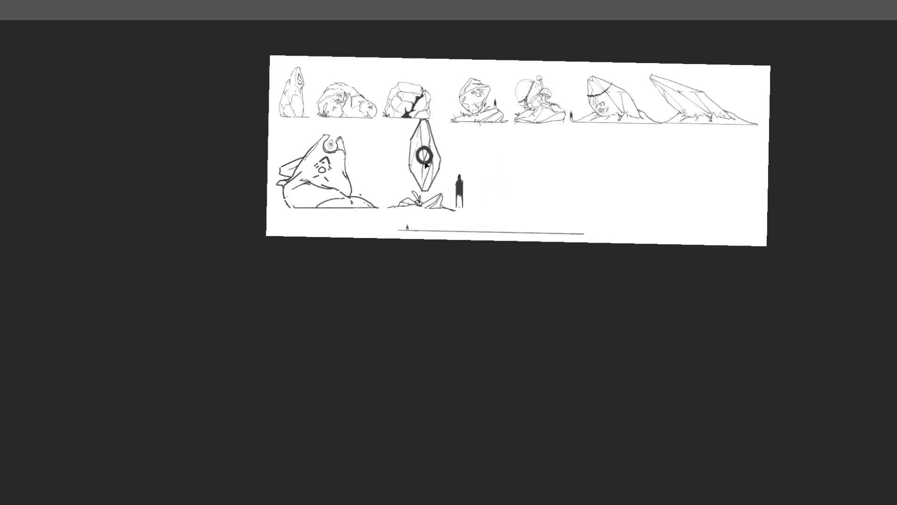
key(ctrl+t)
drag(465, 121, 448, 138)
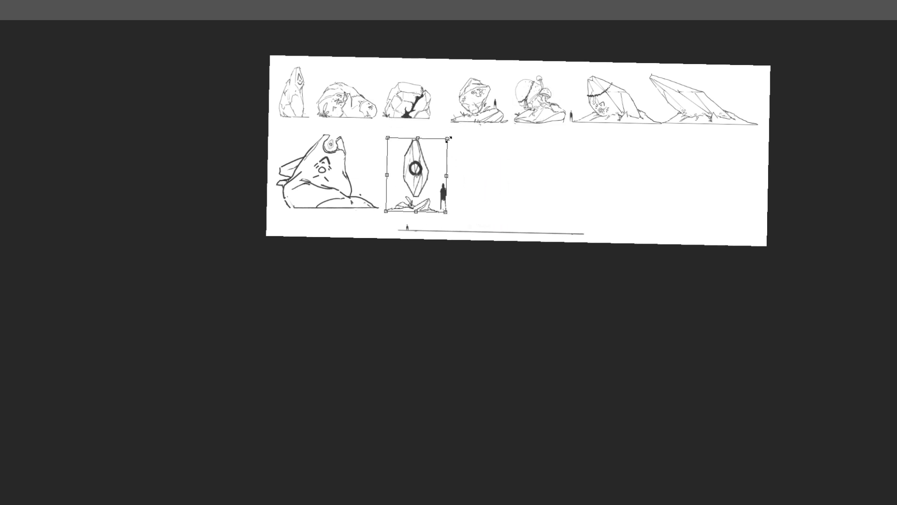
key(Return)
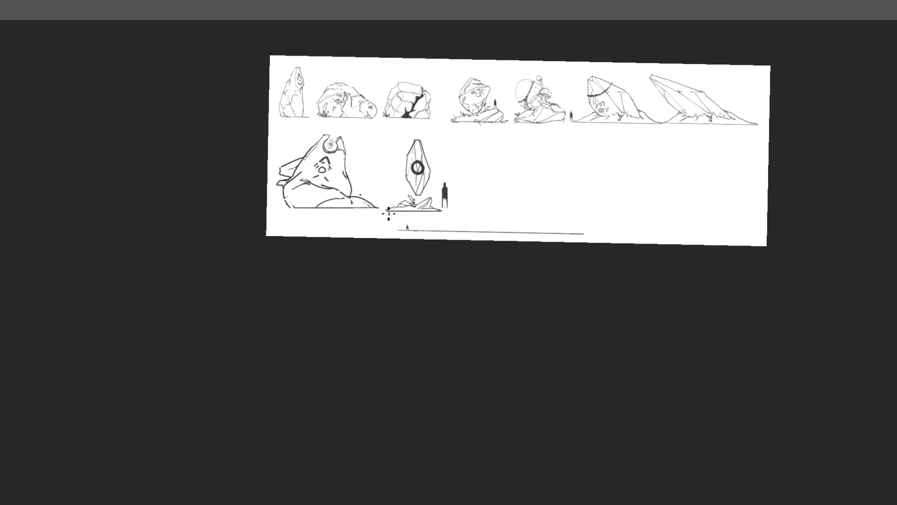
key(ctrl+t)
drag(438, 193, 437, 191)
key(Return)
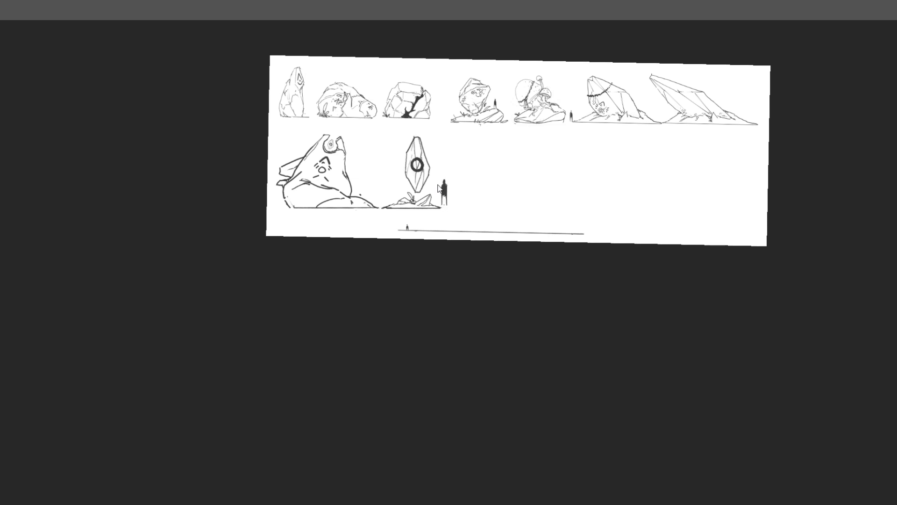
Outline a slanted wedge-shaped rock with a pointed overhang in the empty space beside the crystal's figure, and start its side facets
scroll(599, 167, up, 2)
drag(590, 213, 595, 213)
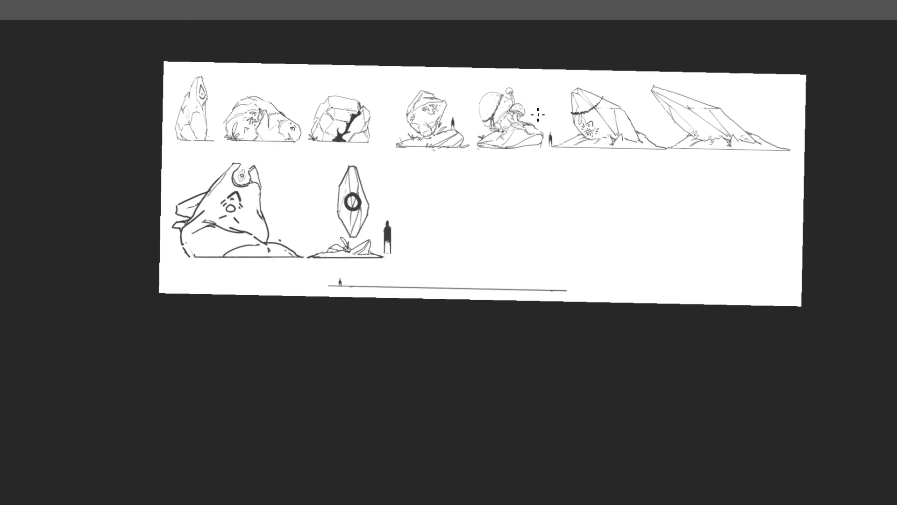
scroll(607, 220, up, 1)
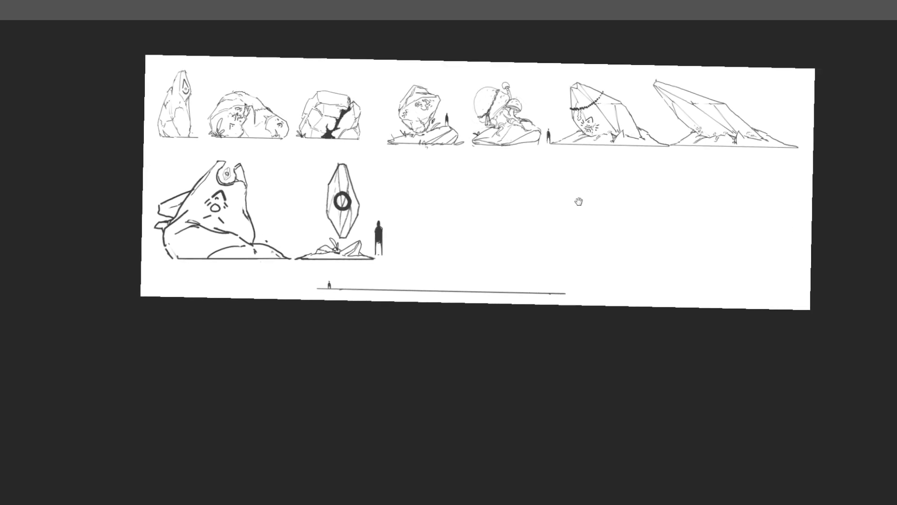
scroll(529, 267, down, 1)
scroll(543, 231, up, 3)
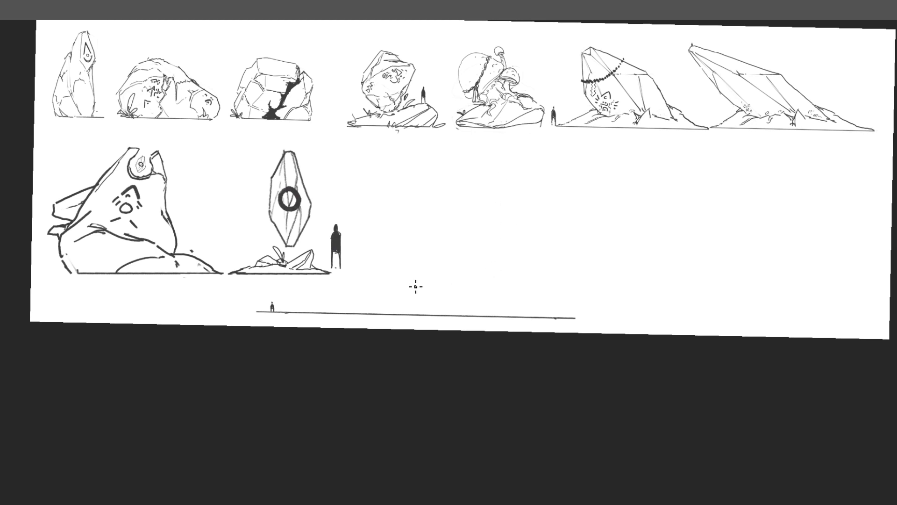
mouse_move(423, 284)
mouse_down()
mouse_move(416, 269)
mouse_move(437, 216)
mouse_move(441, 225)
mouse_move(495, 213)
mouse_up()
key(ctrl+z)
key(ctrl+z)
key(ctrl+z)
mouse_move(445, 220)
mouse_down()
mouse_move(515, 198)
mouse_move(470, 239)
mouse_move(440, 241)
mouse_up()
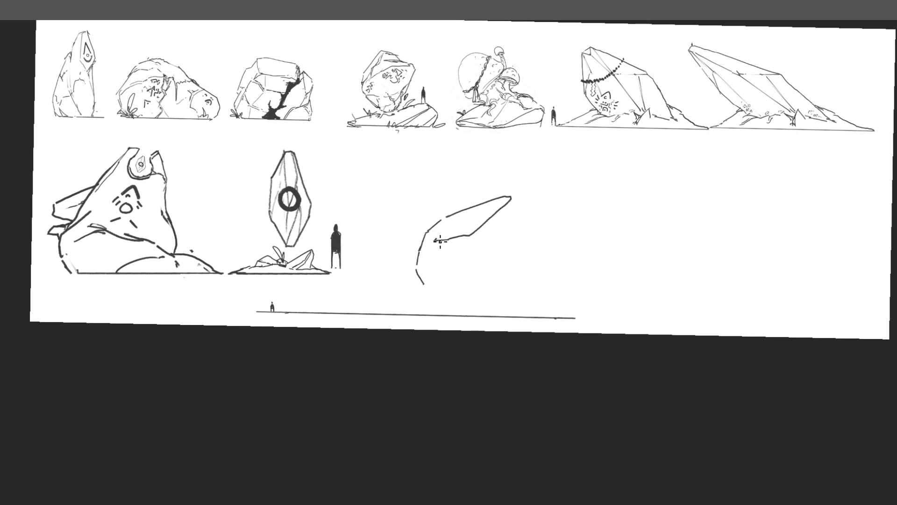
drag(515, 200, 508, 242)
key(ctrl+z)
mouse_move(493, 285)
mouse_down()
mouse_move(512, 206)
mouse_move(490, 282)
mouse_up()
drag(441, 238, 431, 260)
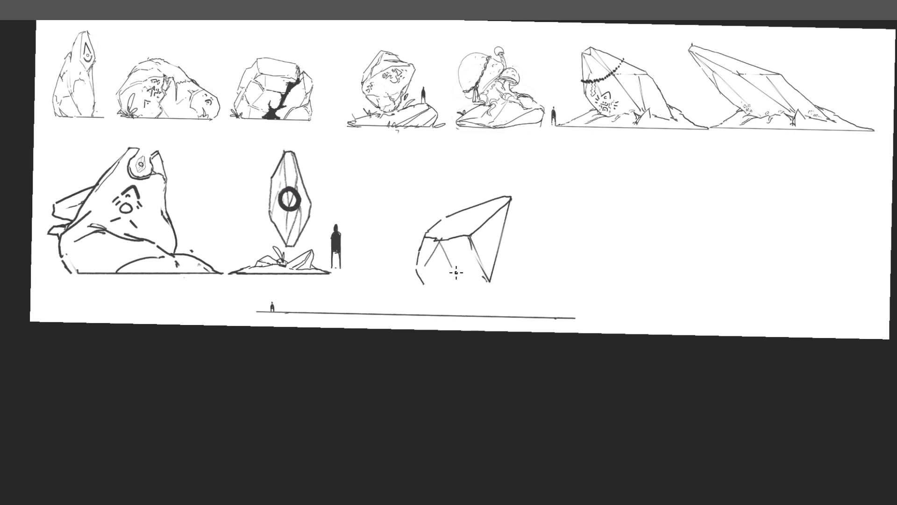
Add a vertical front edge to the slanted rock and rough ground strokes around its base
drag(468, 238, 468, 276)
key(ctrl+z)
drag(487, 293, 472, 296)
mouse_move(429, 294)
mouse_down()
mouse_move(444, 285)
mouse_move(386, 290)
mouse_up()
drag(490, 281, 496, 282)
mouse_move(493, 275)
mouse_down()
mouse_move(516, 297)
mouse_move(500, 277)
mouse_up()
Draw an inner rim and spiral-like carved lines on the slanted rock's top face
drag(447, 218, 428, 232)
key(ctrl+z)
mouse_move(428, 234)
mouse_down()
mouse_move(506, 199)
mouse_move(475, 223)
mouse_move(483, 226)
mouse_move(445, 235)
mouse_move(454, 219)
mouse_move(484, 209)
mouse_up()
key(ctrl+z)
mouse_move(484, 210)
mouse_down()
mouse_move(465, 228)
mouse_move(448, 229)
mouse_up()
drag(448, 229, 462, 229)
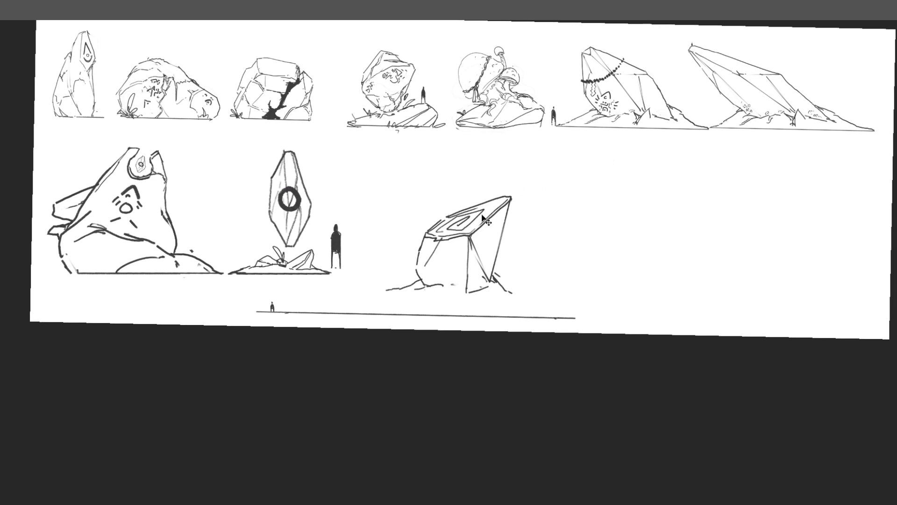
Undo the latest carving strokes on the slanted rock's top face and redraw them as long nested lines
key(ctrl+z)
key(ctrl+z)
key(ctrl+z)
key(ctrl+z)
key(ctrl+z)
key(ctrl+z)
mouse_move(456, 223)
mouse_down()
mouse_move(490, 214)
mouse_move(439, 235)
mouse_move(469, 230)
mouse_move(493, 213)
mouse_move(476, 216)
mouse_move(500, 204)
mouse_up()
drag(500, 204, 490, 216)
drag(567, 214, 543, 182)
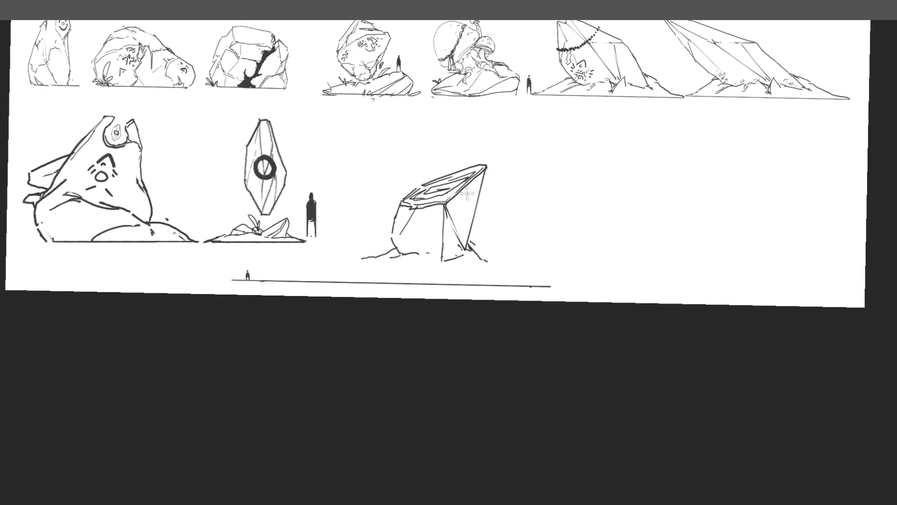
Add a short drip mark below the slanted rock's overhang and thin facet lines on its front face
drag(466, 190, 467, 198)
drag(434, 204, 420, 233)
drag(414, 194, 422, 191)
Draw low mounds and a straight ground line under the slanted rock and align it with the second row's ground level
drag(640, 183, 573, 174)
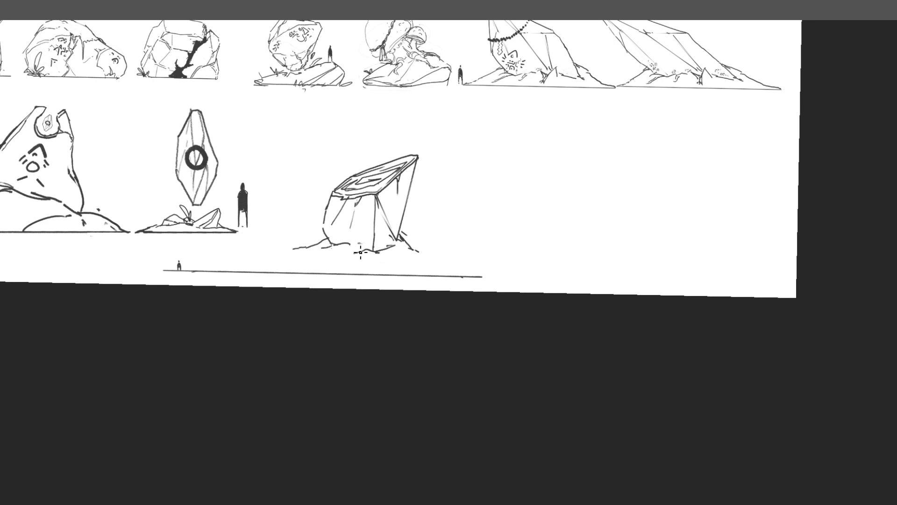
drag(347, 246, 367, 250)
mouse_move(281, 254)
mouse_down()
mouse_move(423, 265)
mouse_move(423, 254)
mouse_move(392, 244)
mouse_move(409, 250)
mouse_move(418, 206)
mouse_move(407, 206)
mouse_up()
scroll(468, 194, down, 3)
key(ctrl+t)
key(Return)
Sketch a small box-shaped structure with a domed cap and a hatched window beside the slanted rock
mouse_move(542, 152)
mouse_down()
mouse_move(553, 158)
mouse_move(531, 166)
mouse_move(525, 190)
mouse_move(552, 192)
mouse_move(529, 198)
mouse_move(532, 204)
mouse_move(533, 189)
mouse_move(521, 195)
mouse_move(533, 191)
mouse_move(535, 167)
mouse_up()
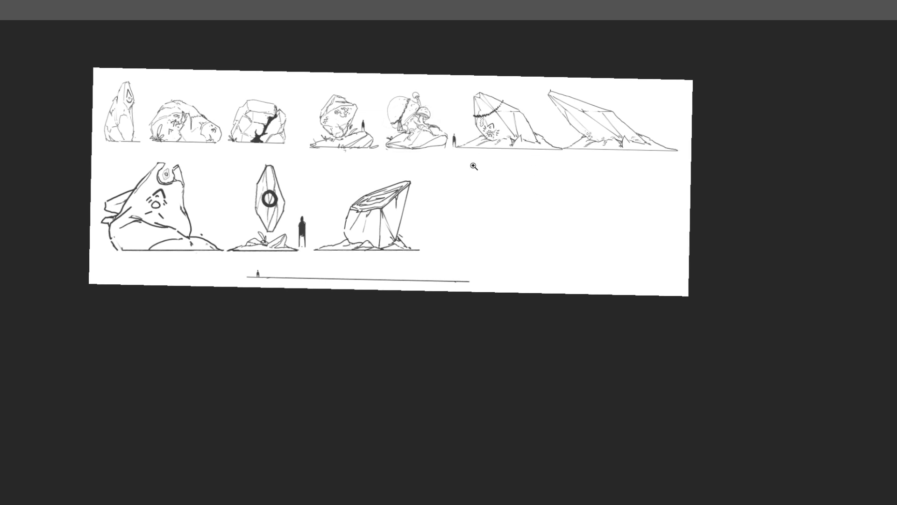
scroll(475, 166, up, 1)
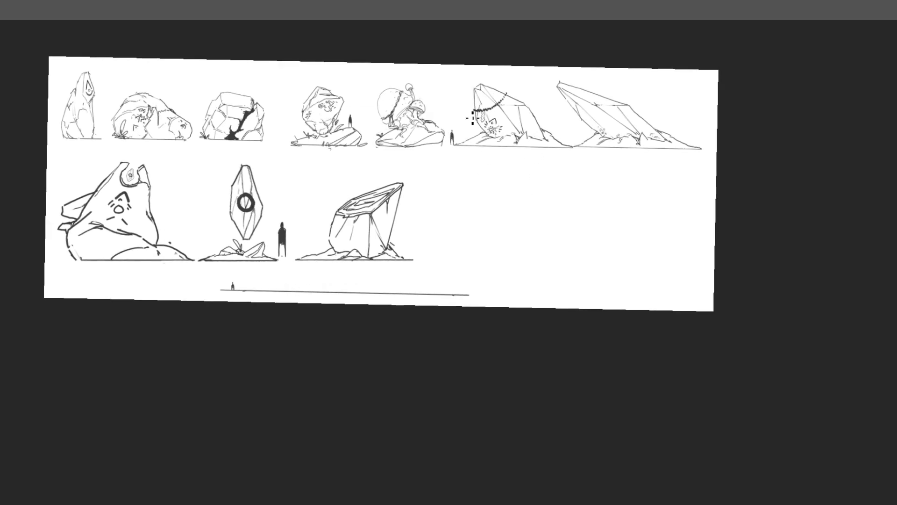
drag(471, 188, 575, 145)
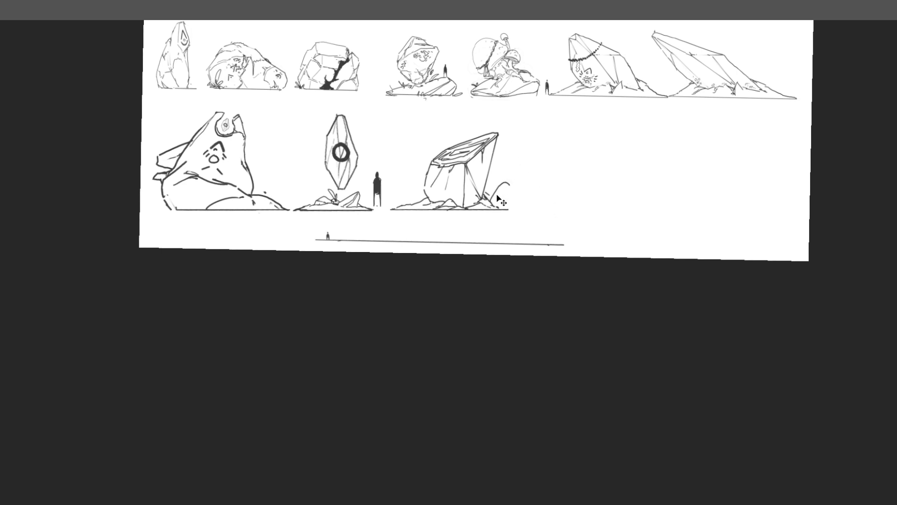
mouse_move(500, 177)
mouse_down()
mouse_move(518, 171)
mouse_move(520, 207)
mouse_up()
mouse_move(498, 179)
mouse_down()
mouse_move(513, 177)
mouse_move(497, 173)
mouse_up()
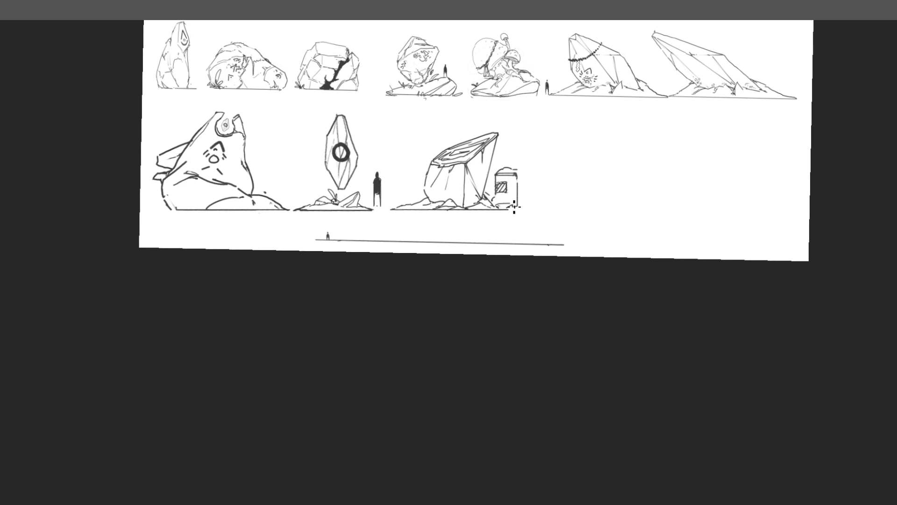
mouse_move(522, 202)
mouse_down()
mouse_move(500, 209)
mouse_move(491, 173)
mouse_move(545, 189)
mouse_up()
Shift the small structure slightly away from the slanted rock and tilt it a little
key(ctrl+t)
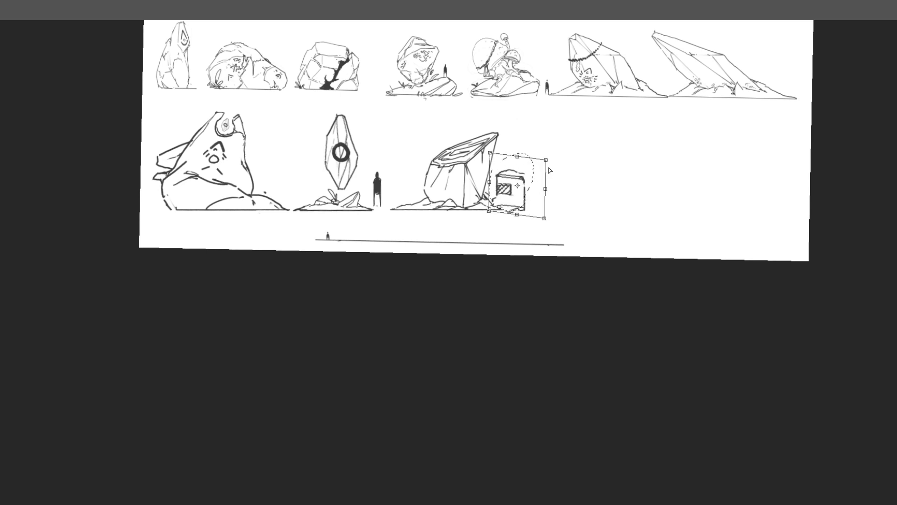
key(ctrl+z)
drag(556, 148, 565, 154)
ctrl+drag(533, 187, 536, 189)
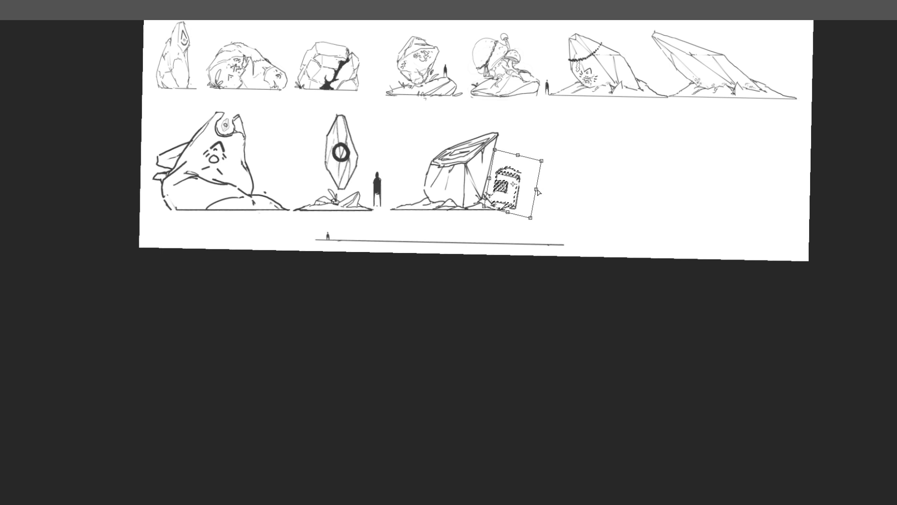
key(Escape)
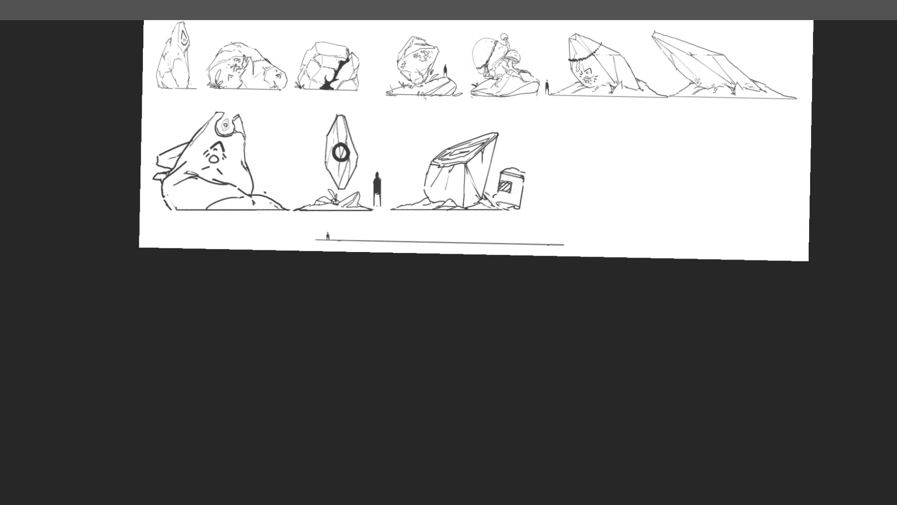
Draw a leaning post joined to the small structure by a sagging cable, with rubble and speckles at the base
drag(515, 209, 529, 207)
drag(540, 180, 538, 192)
drag(527, 173, 525, 177)
mouse_move(498, 192)
mouse_down()
mouse_move(496, 203)
mouse_move(507, 203)
mouse_up()
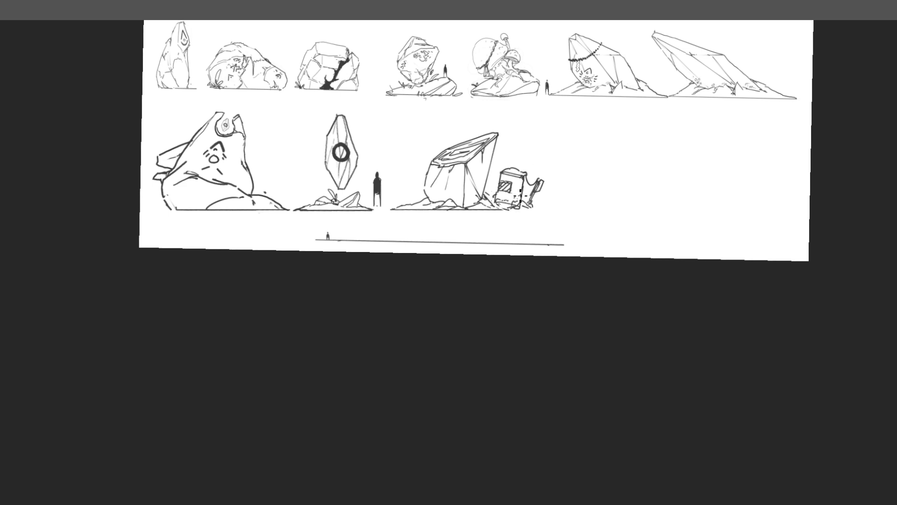
drag(519, 172, 526, 175)
Refine the small structure's side edge, extend the ground line beneath it, and add a crack to the slanted rock's front face
drag(639, 144, 596, 131)
drag(620, 139, 594, 146)
scroll(547, 153, up, 3)
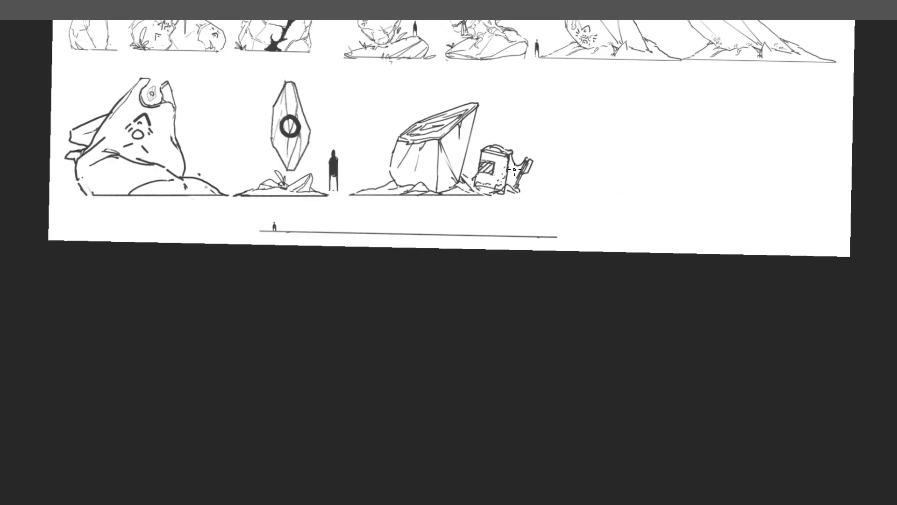
drag(510, 159, 504, 191)
drag(567, 146, 546, 156)
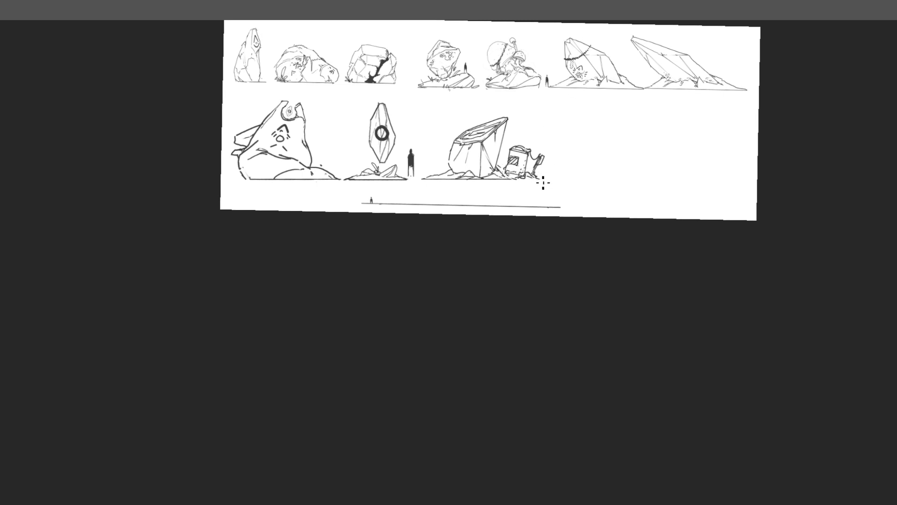
drag(547, 186, 510, 184)
drag(470, 148, 470, 146)
drag(629, 213, 552, 263)
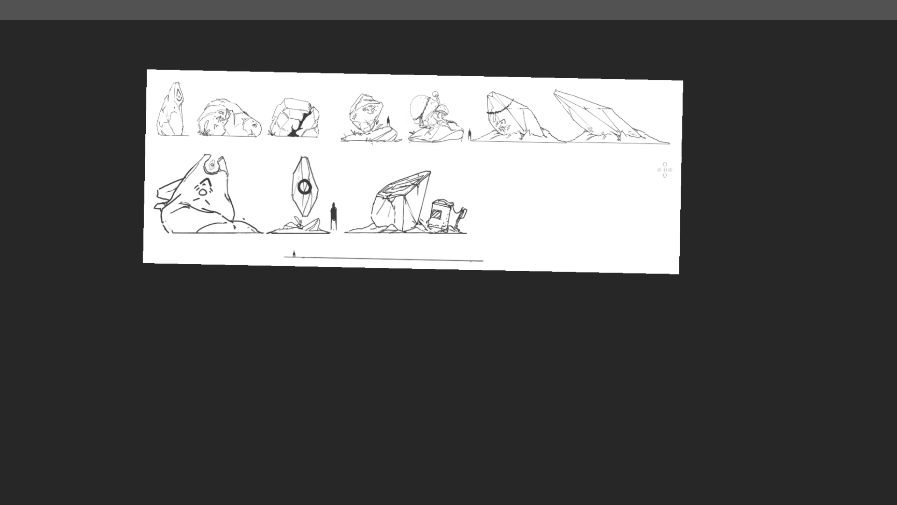
Look over the reference photos of standing stones, balanced rocks and rope-wrapped boulders
drag(588, 159, 605, 157)
drag(622, 165, 599, 156)
drag(597, 161, 611, 182)
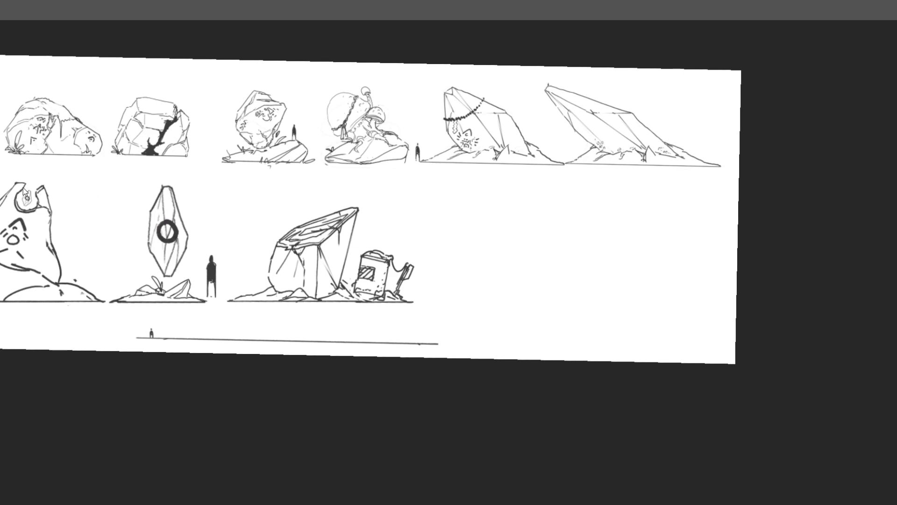
key(ctrl+z)
drag(267, 239, 511, 254)
drag(383, 266, 429, 252)
drag(346, 272, 448, 243)
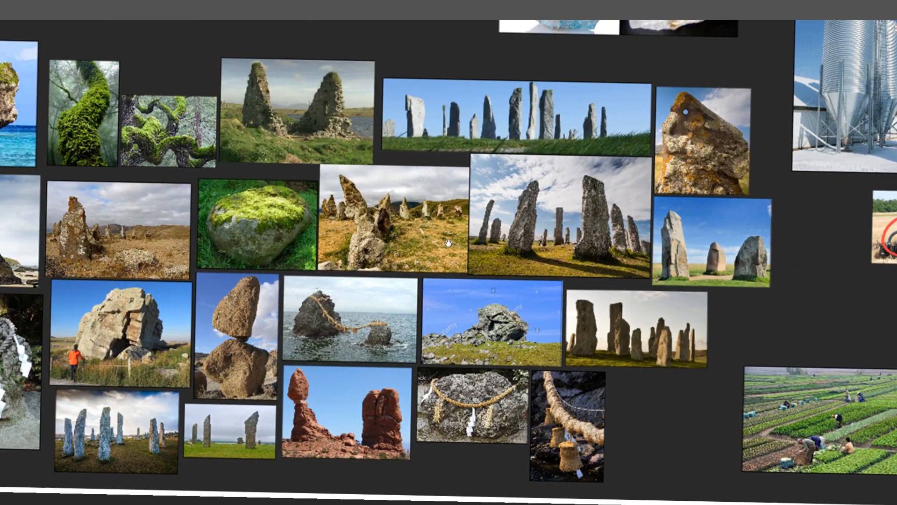
drag(510, 300, 612, 294)
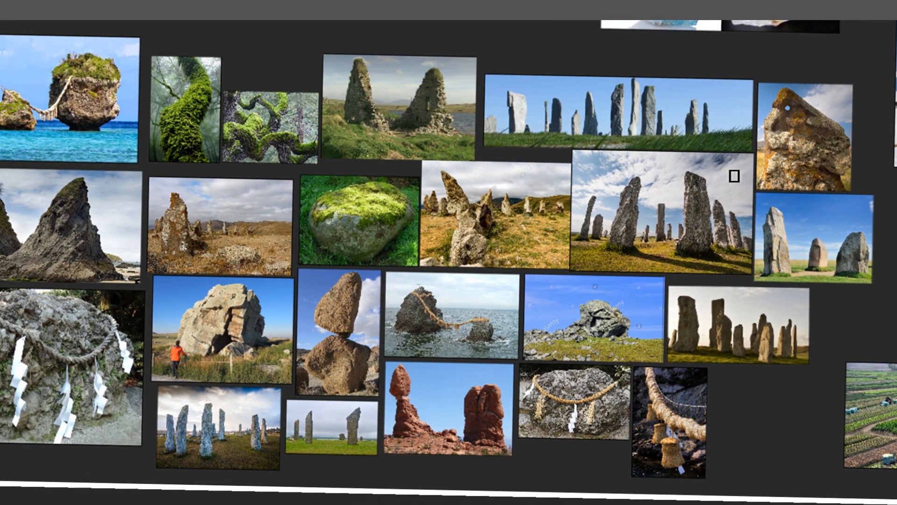
drag(598, 177, 471, 191)
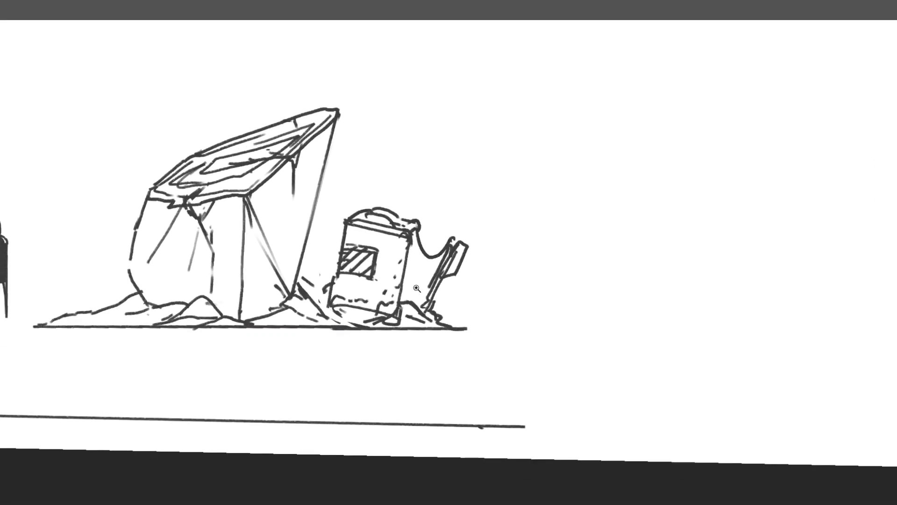
Draw a straight ground line with a low mound at its near end, in the empty space beyond the small structure
key(ctrl+0)
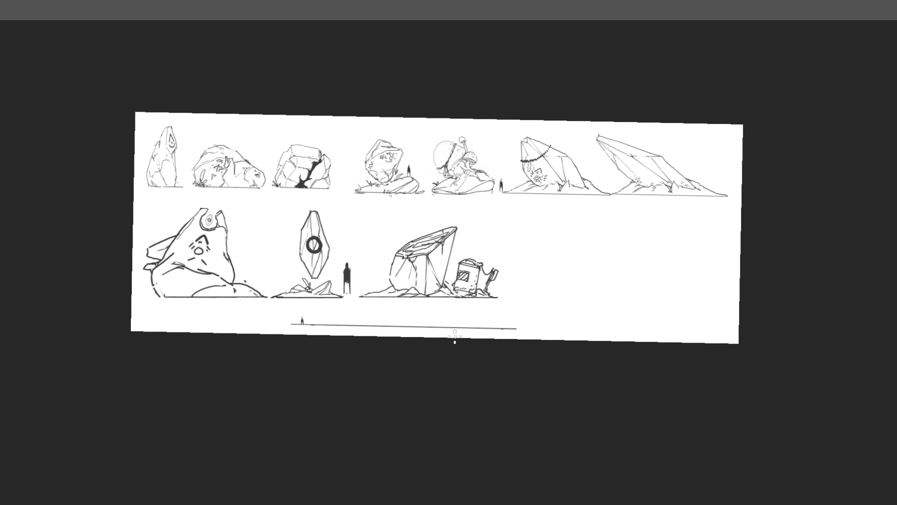
scroll(627, 285, up, 2)
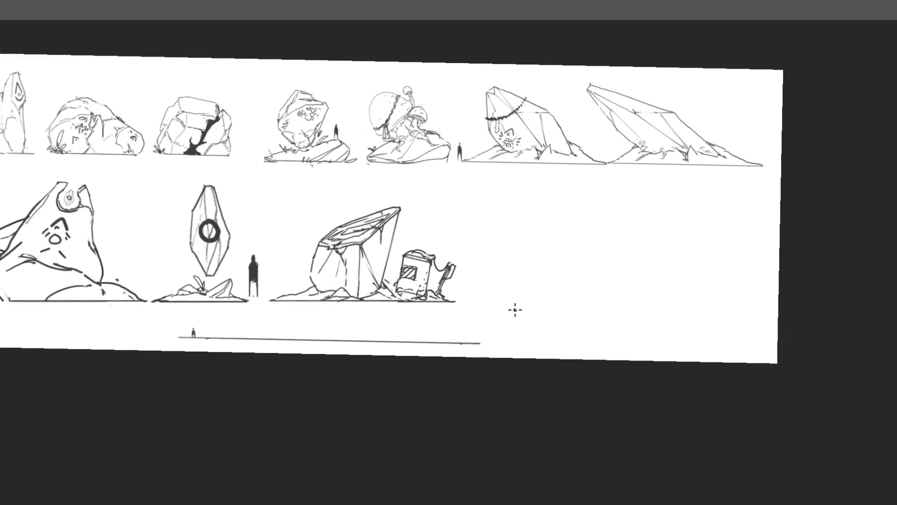
drag(509, 312, 668, 312)
mouse_move(501, 311)
mouse_down()
mouse_move(552, 302)
mouse_move(537, 295)
mouse_up()
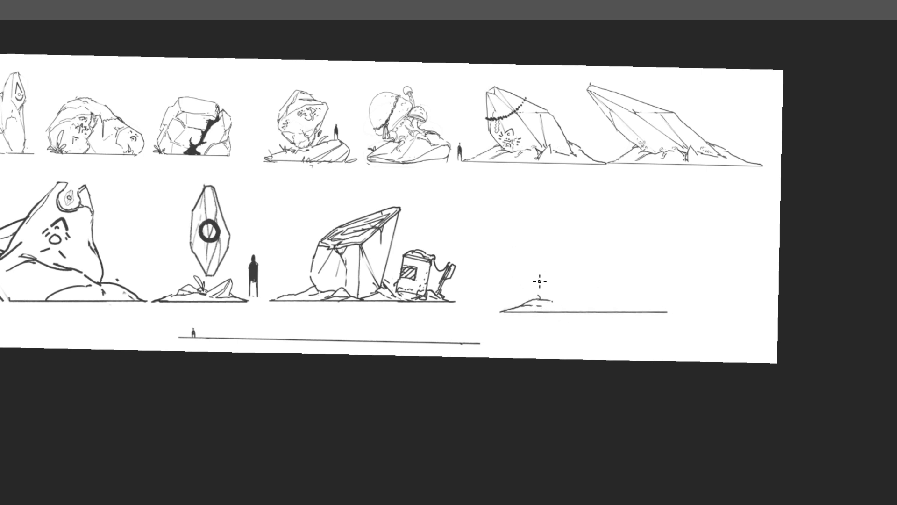
Sketch a tall pointed standing stone rising from the mound, redrawing its first strokes
drag(502, 230, 533, 286)
key(ctrl+z)
key(ctrl+z)
mouse_move(546, 299)
mouse_down()
mouse_move(535, 251)
mouse_move(547, 220)
mouse_move(558, 221)
mouse_move(577, 284)
mouse_move(554, 261)
mouse_move(585, 296)
mouse_up()
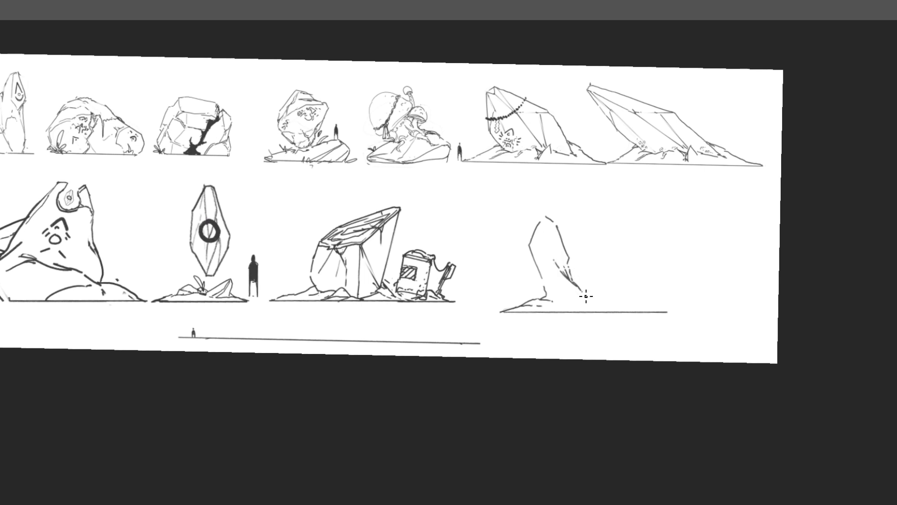
drag(587, 302, 579, 296)
drag(538, 224, 552, 221)
Sketch a smaller squared stone beside the standing stone, with a flat slab at its foot, and clean up stray lines
mouse_move(584, 298)
mouse_down()
mouse_move(596, 296)
mouse_move(601, 262)
mouse_move(637, 276)
mouse_move(616, 296)
mouse_move(669, 300)
mouse_move(607, 304)
mouse_move(641, 290)
mouse_move(569, 313)
mouse_up()
key(e)
key(b)
key(ctrl+z)
key(ctrl+z)
key(e)
mouse_move(639, 301)
mouse_down()
mouse_move(629, 309)
mouse_move(639, 291)
mouse_up()
key(e)
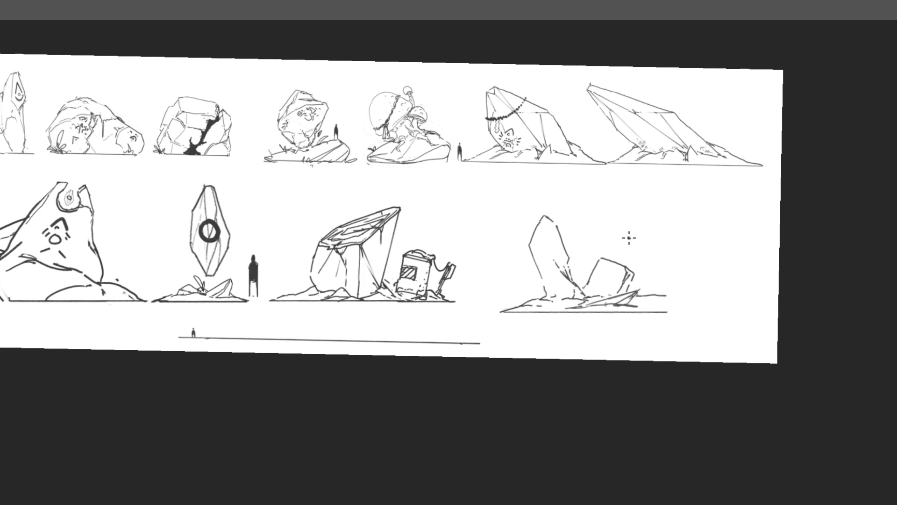
Redraw the smaller squared stone beside the standing stone as a peaked, faceted boulder
key(e)
mouse_move(613, 263)
mouse_down()
mouse_move(621, 252)
mouse_move(626, 260)
mouse_move(603, 279)
mouse_up()
key(b)
key(ctrl+z)
drag(625, 276, 596, 293)
key(ctrl+z)
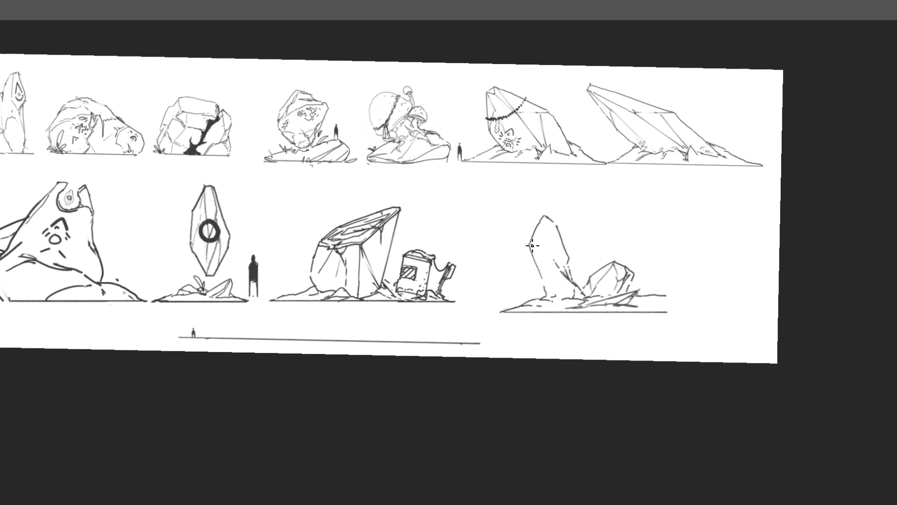
Add facet lines to the tall standing stone and sketch a drooping leafy plant growing behind the small boulder's top
drag(545, 219, 549, 249)
key(e)
mouse_move(641, 284)
mouse_down()
mouse_move(633, 270)
mouse_move(628, 290)
mouse_move(603, 276)
mouse_move(626, 257)
mouse_move(611, 265)
mouse_move(599, 253)
mouse_move(587, 263)
mouse_move(600, 272)
mouse_up()
key(b)
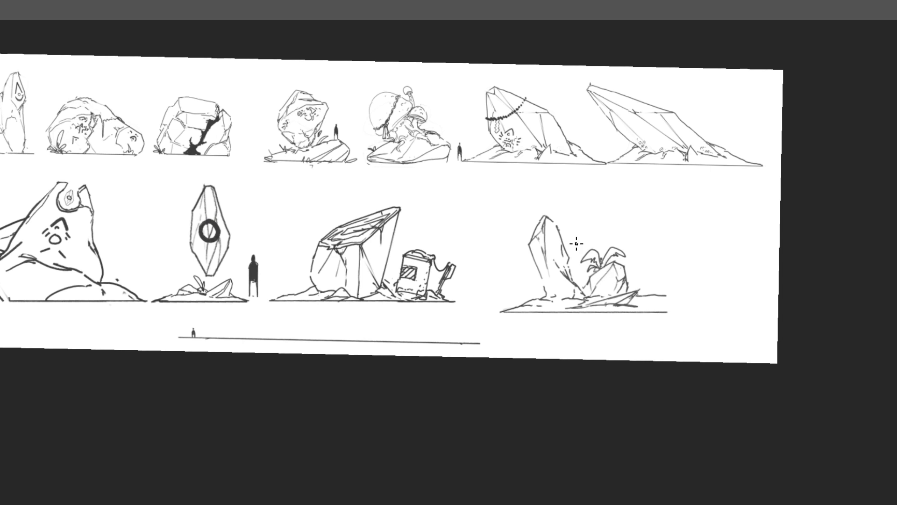
key(ctrl+z)
Sketch a small tuft of leaves at the standing stone's foot and refine the stone's facet lines
drag(536, 285, 547, 299)
drag(631, 292, 639, 287)
drag(547, 222, 572, 261)
drag(556, 244, 571, 269)
key(ctrl+z)
scroll(651, 276, down, 3)
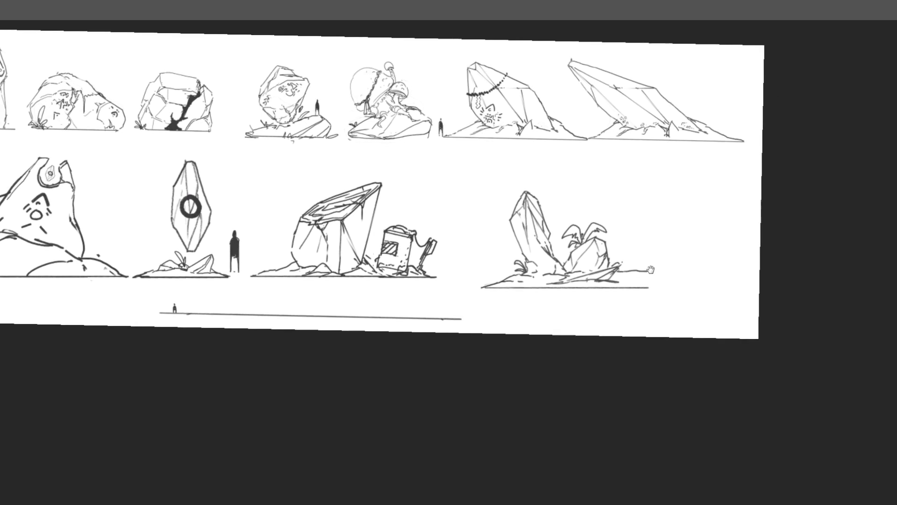
scroll(682, 164, down, 2)
key(ctrl+t)
drag(648, 176, 625, 202)
key(Return)
key(ctrl+z)
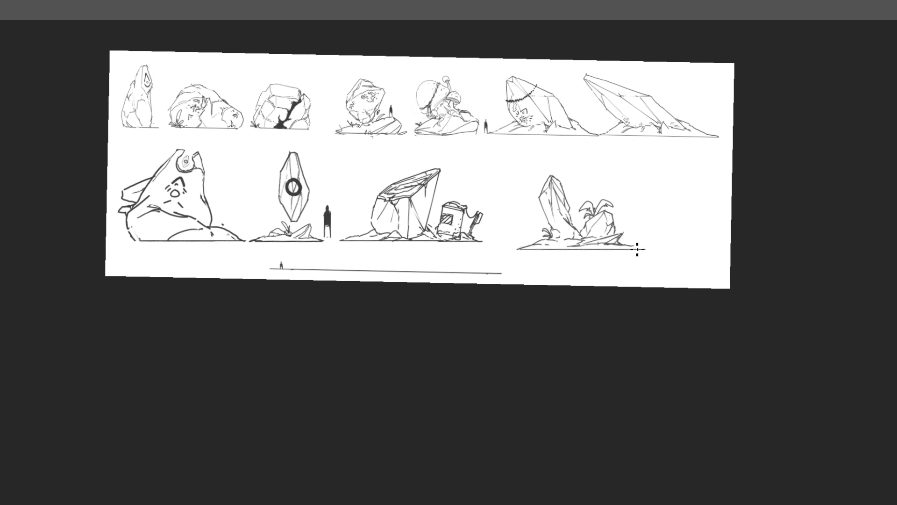
Draw the flat slab's sharp outer point and tidy the end of the ground line under the standing stones
mouse_move(654, 253)
mouse_down()
mouse_move(645, 253)
mouse_move(653, 257)
mouse_up()
drag(630, 253, 633, 249)
mouse_move(637, 269)
mouse_down()
mouse_move(625, 247)
mouse_move(636, 261)
mouse_move(643, 254)
mouse_move(584, 268)
mouse_move(531, 262)
mouse_up()
key(ctrl+z)
Scale the standing stones sketch down slightly and move it onto the second row's baseline beside the small structure
mouse_move(643, 254)
mouse_down()
mouse_move(513, 260)
mouse_move(527, 251)
mouse_move(632, 258)
mouse_up()
drag(577, 180, 550, 168)
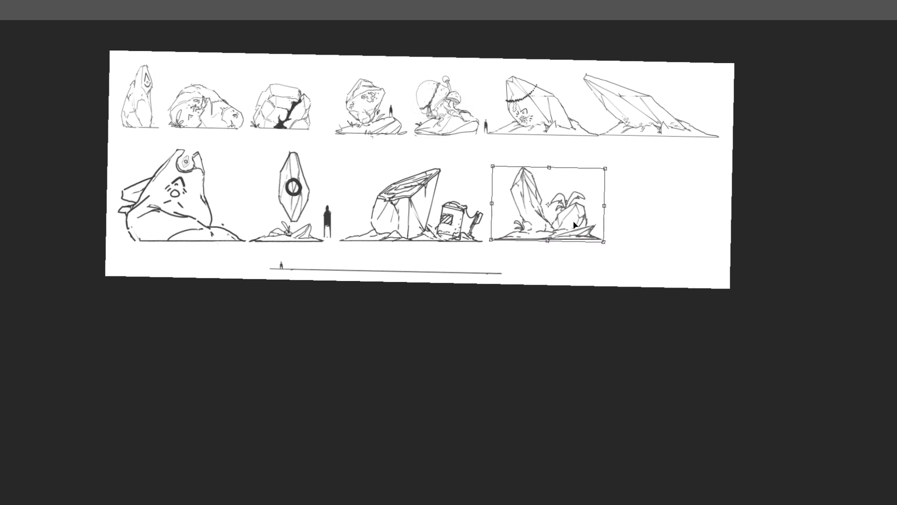
drag(611, 161, 618, 159)
key(Return)
Sketch a tiny figure perched on the tip of the tall standing stone
drag(423, 167, 545, 204)
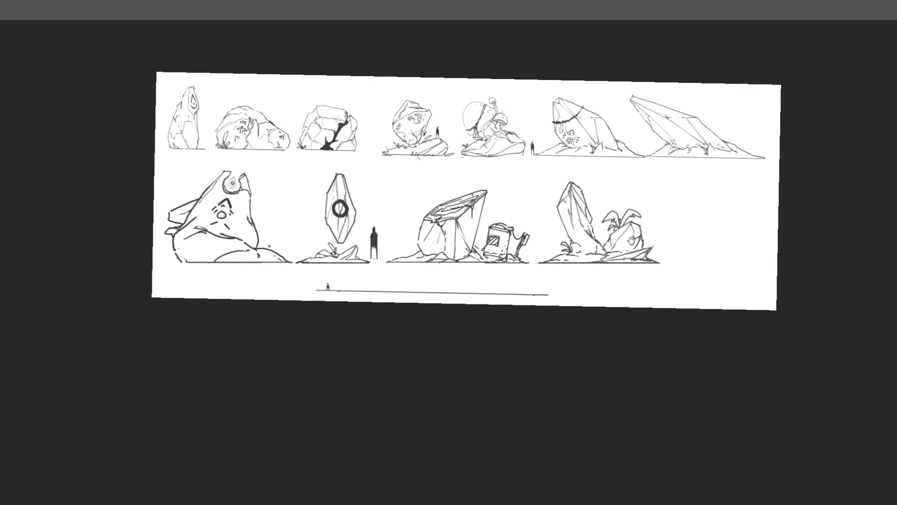
click(606, 179)
drag(606, 179, 621, 169)
mouse_move(563, 167)
mouse_down()
mouse_move(565, 178)
mouse_move(554, 182)
mouse_move(561, 167)
mouse_up()
key(ctrl+z)
key(ctrl+z)
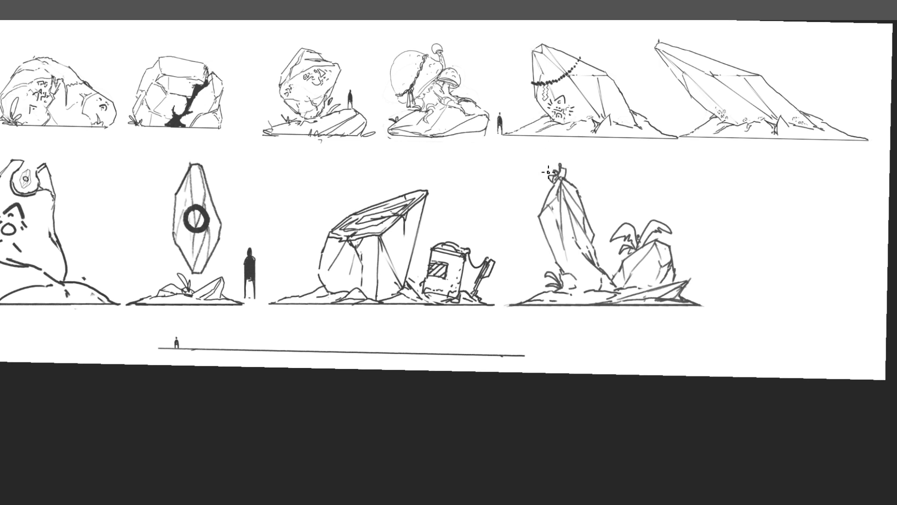
Draw a curved fishing rod from the perched figure with a long vertical line hanging from its tip to the ground
drag(559, 165, 504, 152)
key(ctrl+z)
drag(528, 175, 539, 286)
key(ctrl+z)
drag(527, 176, 531, 264)
key(ctrl+z)
drag(527, 176, 531, 266)
scroll(643, 144, down, 1)
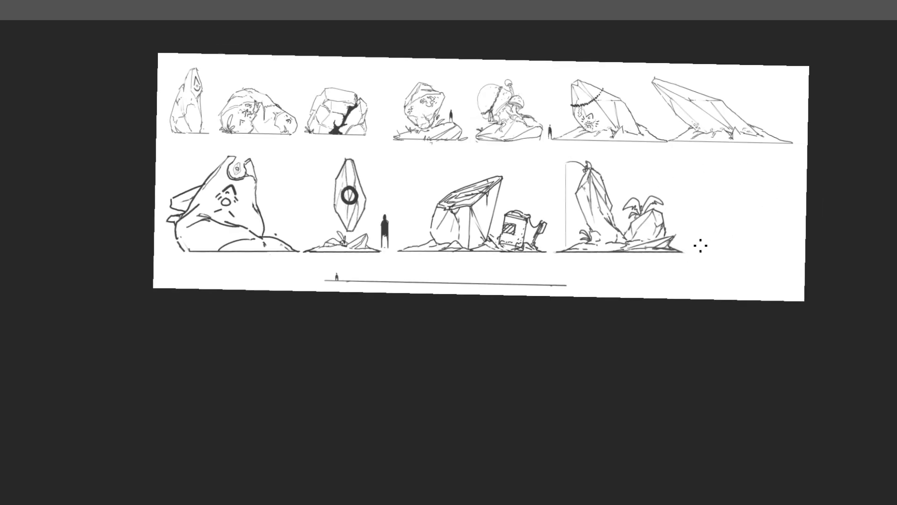
Extend the ground line with a thin straight stroke beyond the standing stones
drag(709, 252, 742, 251)
scroll(695, 228, up, 2)
mouse_move(639, 219)
mouse_down()
mouse_move(751, 219)
mouse_move(753, 232)
mouse_up()
scroll(754, 231, down, 2)
drag(653, 268, 607, 274)
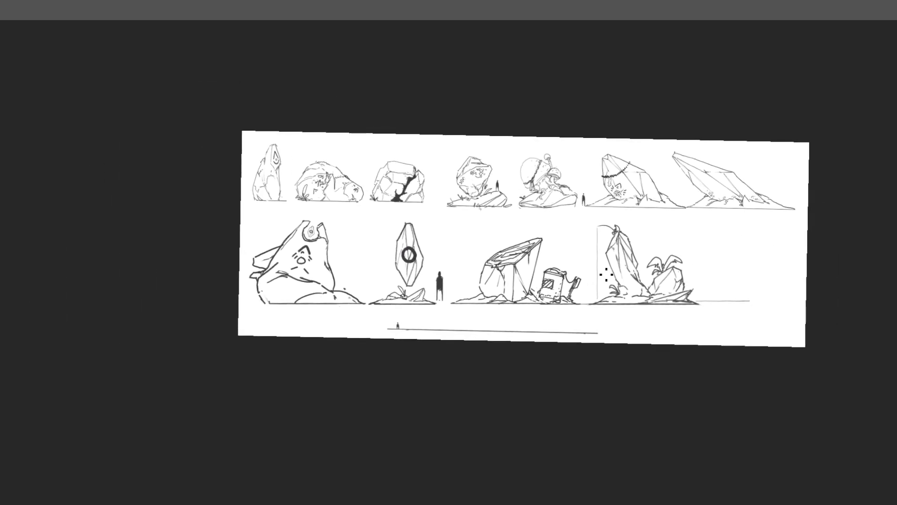
drag(615, 220, 660, 201)
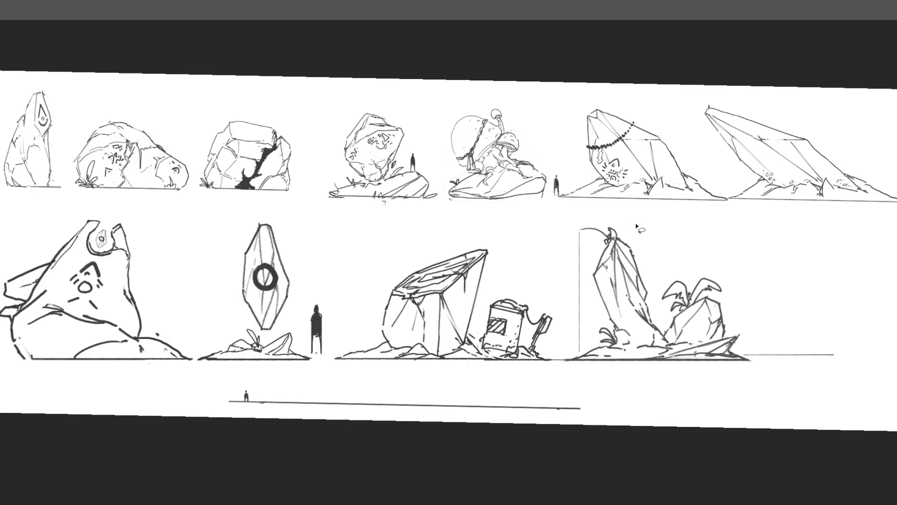
mouse_move(606, 253)
mouse_down()
mouse_move(580, 360)
mouse_move(584, 211)
mouse_move(631, 212)
mouse_up()
key(ctrl+d)
drag(548, 210, 524, 214)
drag(541, 215, 515, 217)
drag(528, 217, 499, 219)
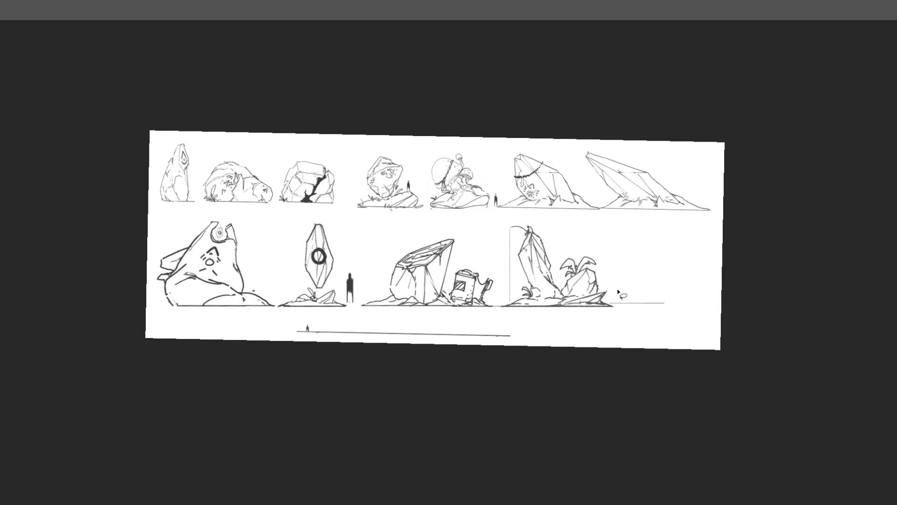
Select the first carved rock in the second row and scale it down slightly on its baseline
drag(225, 277, 272, 234)
key(ctrl+t)
drag(337, 208, 305, 238)
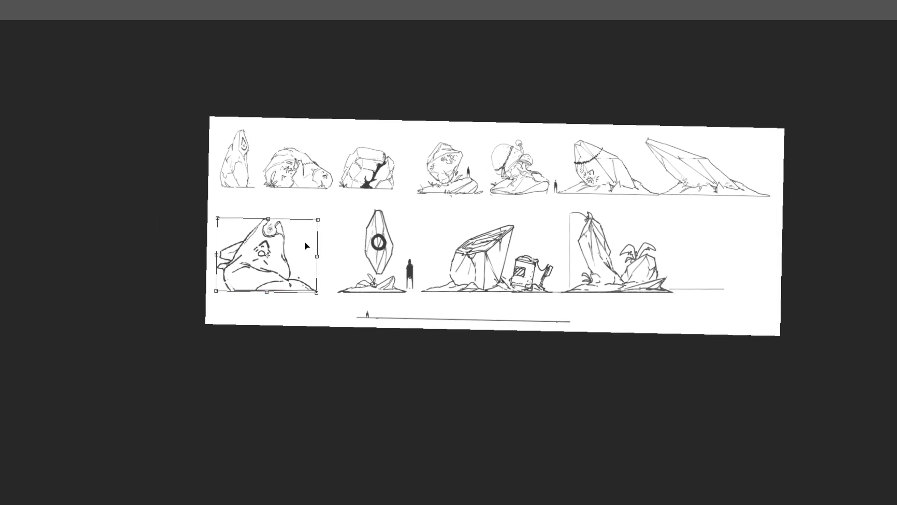
key(Return)
Move the floating crystal and its scale figure next to the first carved rock and scale them down to match
drag(381, 254, 356, 255)
key(ctrl+t)
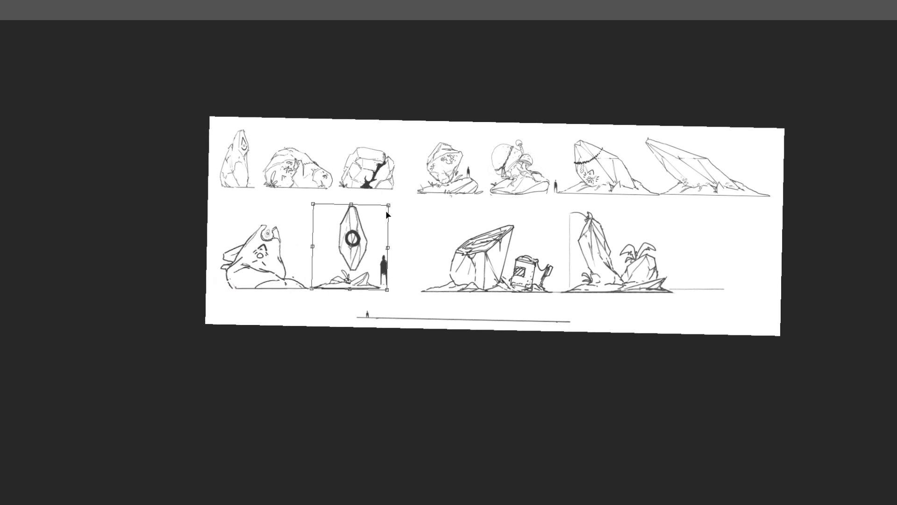
drag(387, 204, 372, 224)
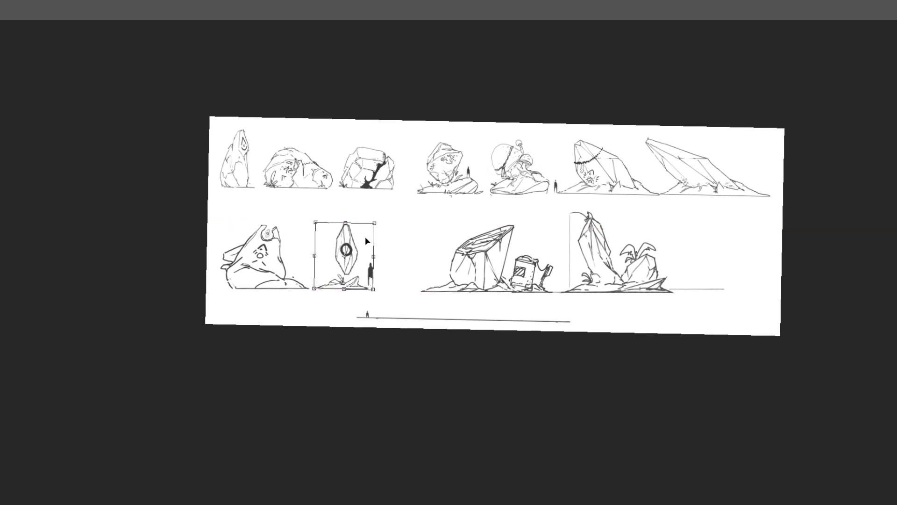
key(Return)
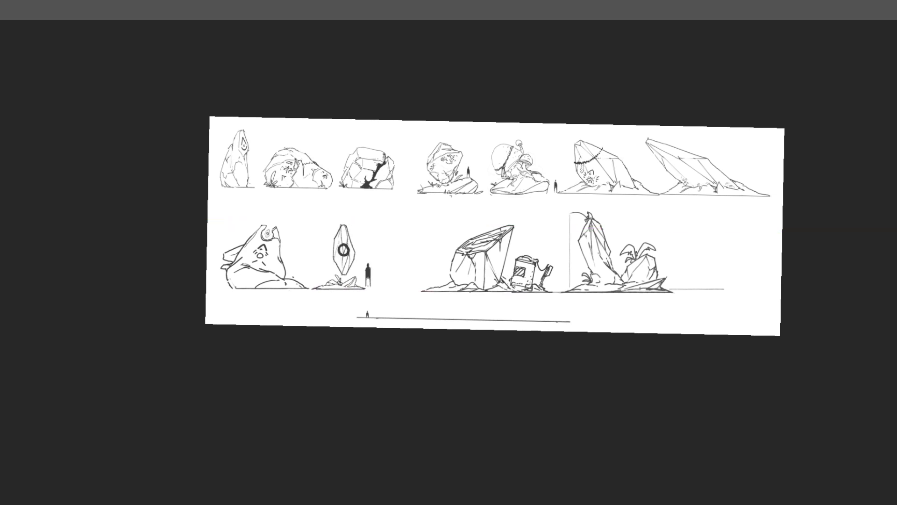
Move the slanted rock and small structure along the baseline next to the crystal's scale figure
drag(470, 259, 417, 255)
key(ctrl+t)
key(Return)
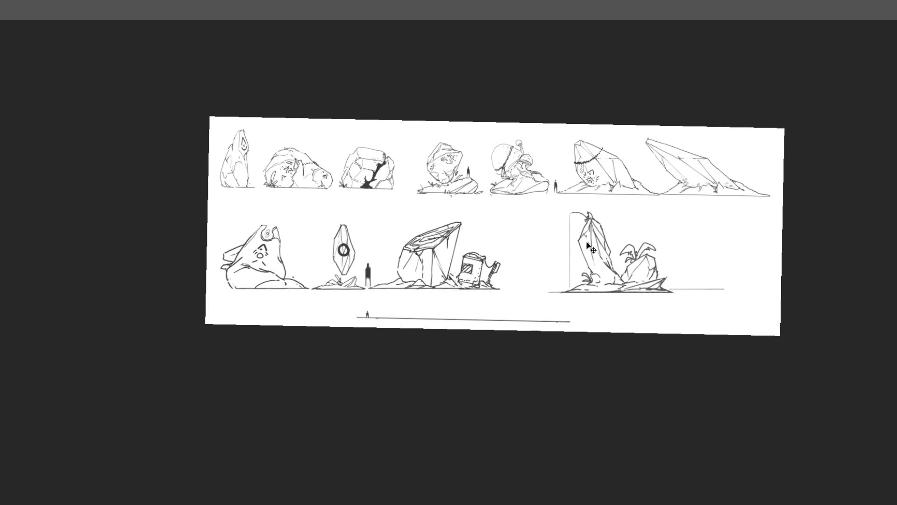
Move the standing stones group along the baseline to close the gap beside the small structure
drag(590, 221, 547, 227)
key(ctrl+z)
key(ctrl+t)
drag(576, 253, 575, 254)
key(Return)
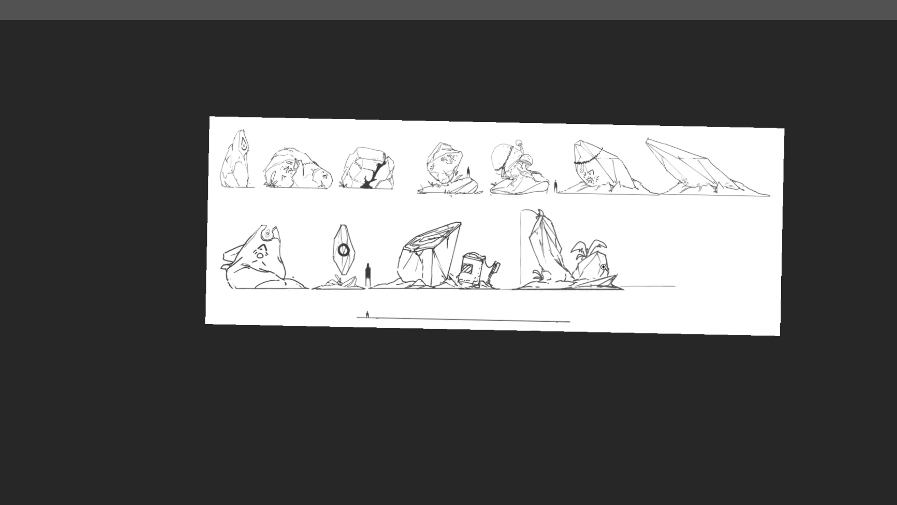
Erase the thin ground line extending beyond the standing stones
scroll(604, 267, up, 3)
drag(641, 260, 401, 254)
drag(573, 261, 406, 282)
scroll(452, 283, down, 2)
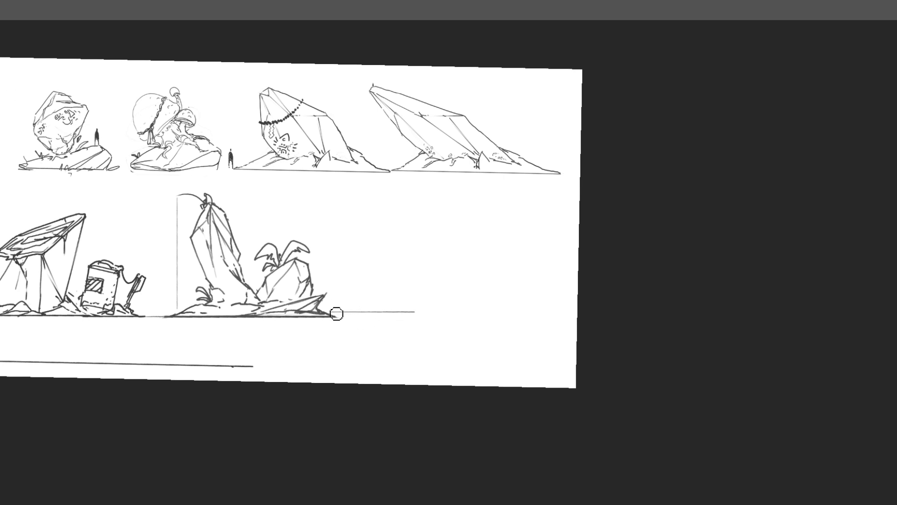
key(ctrl+z)
drag(417, 158, 587, 173)
scroll(587, 172, down, 2)
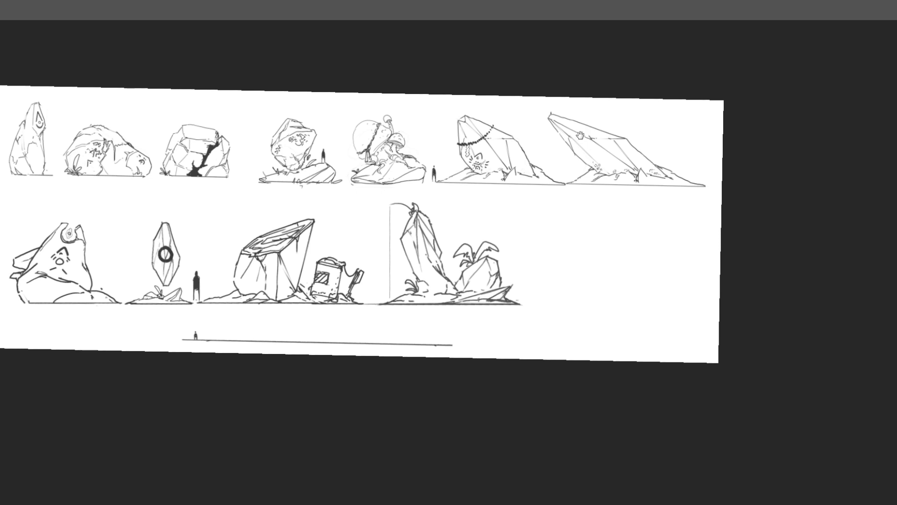
Straighten the canvas view and start a large peaked rock outline in the empty space beyond the standing stones
mouse_move(607, 96)
mouse_down()
mouse_move(658, 136)
mouse_move(639, 142)
mouse_move(713, 148)
mouse_move(695, 138)
mouse_move(711, 117)
mouse_up()
key(r)
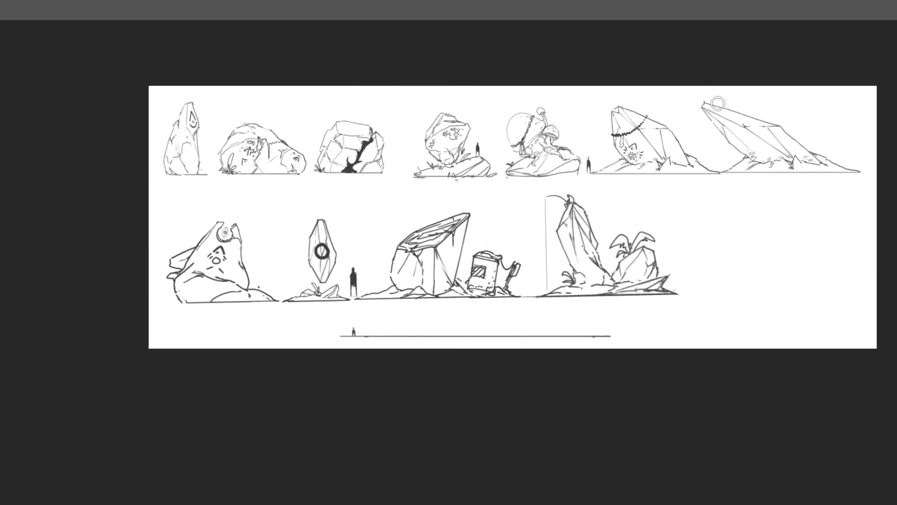
click(725, 155)
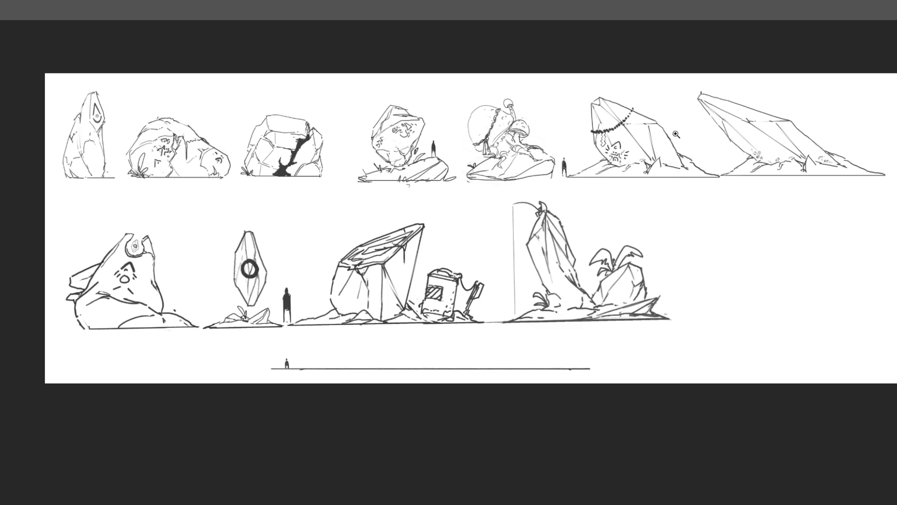
drag(713, 158, 730, 158)
mouse_move(700, 189)
mouse_down()
mouse_move(681, 194)
mouse_move(456, 80)
mouse_move(430, 46)
mouse_up()
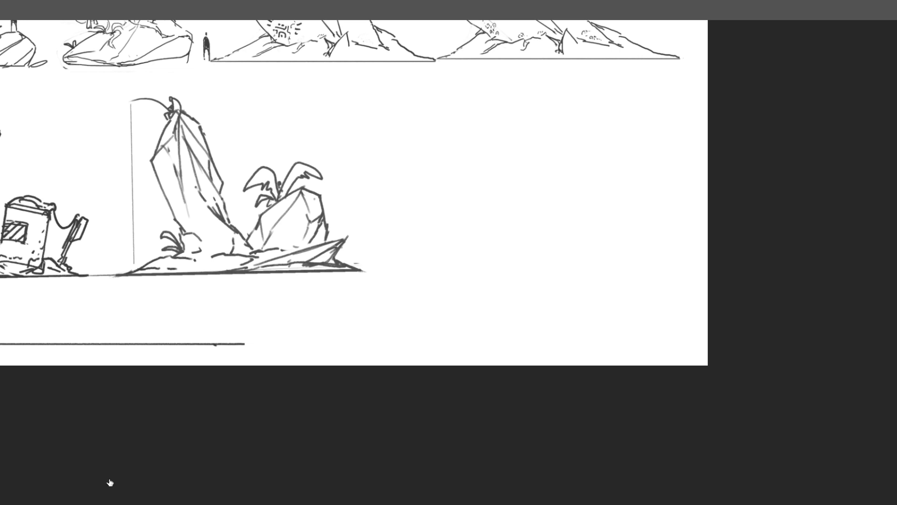
mouse_move(536, 154)
mouse_down()
mouse_move(444, 274)
mouse_move(438, 266)
mouse_move(552, 151)
mouse_move(562, 153)
mouse_move(588, 204)
mouse_move(575, 260)
mouse_up()
key(ctrl+z)
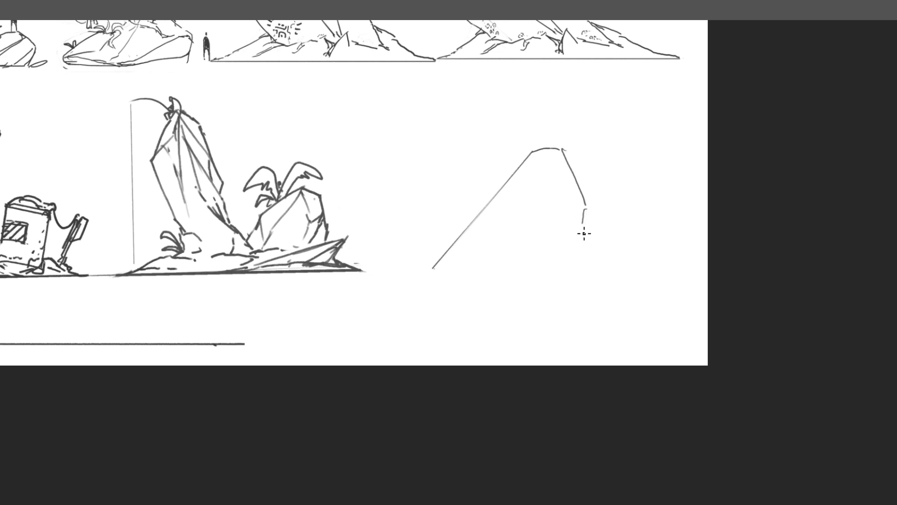
Bring the large rock's steep side down to ground level, redrawing the lower edge
drag(560, 286, 582, 229)
mouse_move(559, 287)
mouse_down()
mouse_move(420, 291)
mouse_move(473, 274)
mouse_move(575, 281)
mouse_move(563, 263)
mouse_up()
key(ctrl+z)
key(e)
key(b)
Draw low mounds at both ends of the large rock's base and trim the overlapping lines
mouse_move(409, 270)
mouse_down()
mouse_move(457, 261)
mouse_move(488, 270)
mouse_up()
key(e)
mouse_move(433, 269)
mouse_down()
mouse_move(444, 271)
mouse_move(441, 260)
mouse_move(400, 270)
mouse_up()
key(b)
mouse_move(566, 272)
mouse_down()
mouse_move(594, 279)
mouse_move(574, 262)
mouse_move(599, 278)
mouse_move(534, 270)
mouse_up()
key(ctrl+z)
key(ctrl+z)
key(e)
mouse_move(524, 169)
mouse_down()
mouse_move(496, 195)
mouse_move(528, 173)
mouse_up()
key(b)
key(ctrl+z)
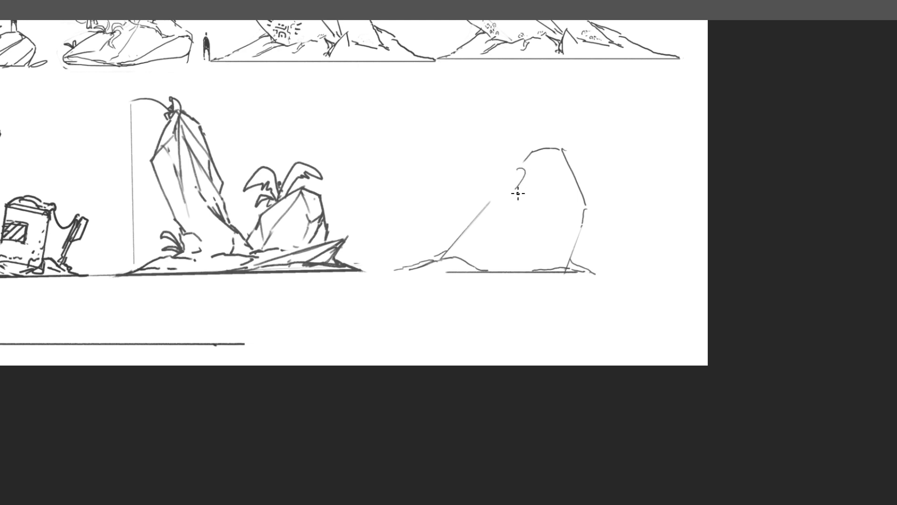
key(ctrl+z)
drag(490, 202, 496, 199)
mouse_move(487, 189)
mouse_down()
mouse_move(514, 167)
mouse_move(496, 193)
mouse_move(505, 174)
mouse_up()
key(e)
key(ctrl+z)
key(ctrl+z)
key(ctrl+z)
key(ctrl+z)
key(ctrl+z)
key(ctrl+z)
Draw facet lines inside the large rock, running from its peak and steep edge to a shared inner corner
mouse_move(522, 173)
mouse_down()
mouse_move(505, 218)
mouse_move(563, 151)
mouse_up()
mouse_move(508, 220)
mouse_down()
mouse_move(470, 259)
mouse_move(517, 215)
mouse_up()
key(ctrl+z)
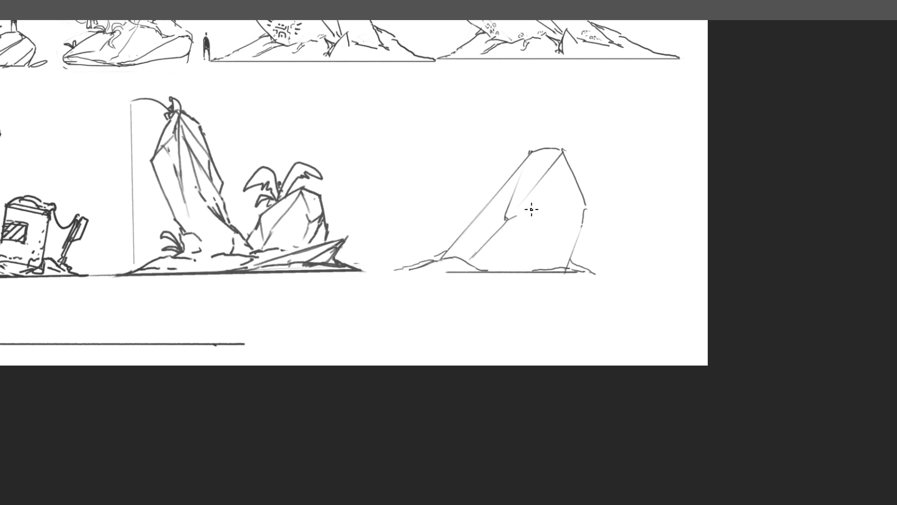
drag(586, 207, 525, 214)
Sketch rounded tube-shaped structure segments jutting out from both sides of the large rock
drag(612, 223, 616, 240)
mouse_move(616, 241)
mouse_down()
mouse_move(586, 240)
mouse_move(593, 229)
mouse_move(590, 239)
mouse_move(603, 240)
mouse_up()
drag(613, 224, 609, 240)
mouse_move(479, 217)
mouse_down()
mouse_move(427, 223)
mouse_move(437, 236)
mouse_move(459, 233)
mouse_move(462, 214)
mouse_move(463, 232)
mouse_move(449, 210)
mouse_move(472, 208)
mouse_up()
mouse_move(596, 223)
mouse_down()
mouse_move(584, 226)
mouse_move(591, 252)
mouse_move(590, 209)
mouse_up()
key(ctrl+z)
Raise the tube segment on the rock's steep side to line up with the segment on the sloping side
key(ctrl+t)
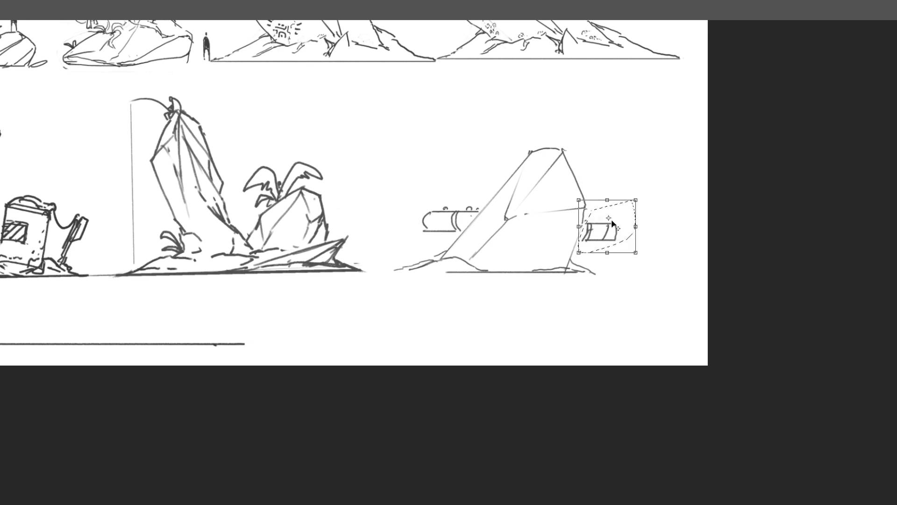
drag(623, 236, 624, 228)
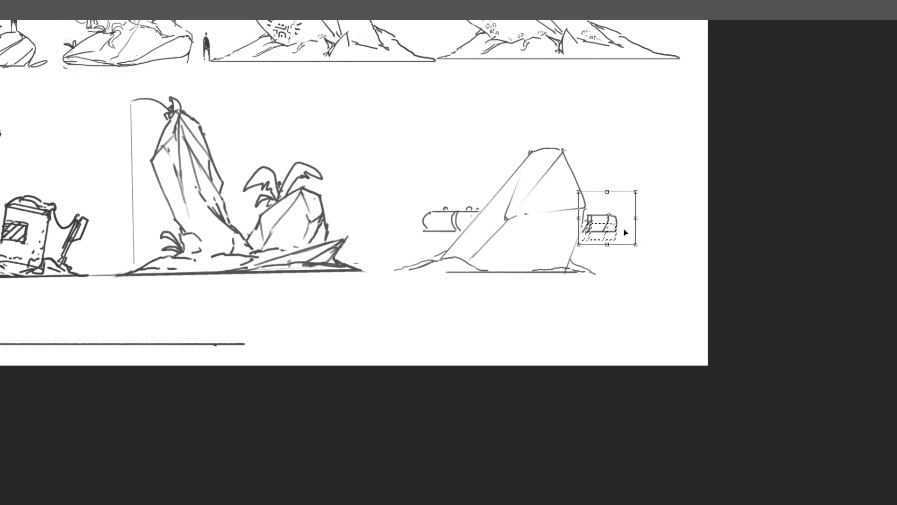
key(Return)
mouse_move(584, 213)
mouse_down()
mouse_move(611, 212)
mouse_move(615, 233)
mouse_up()
key(ctrl+z)
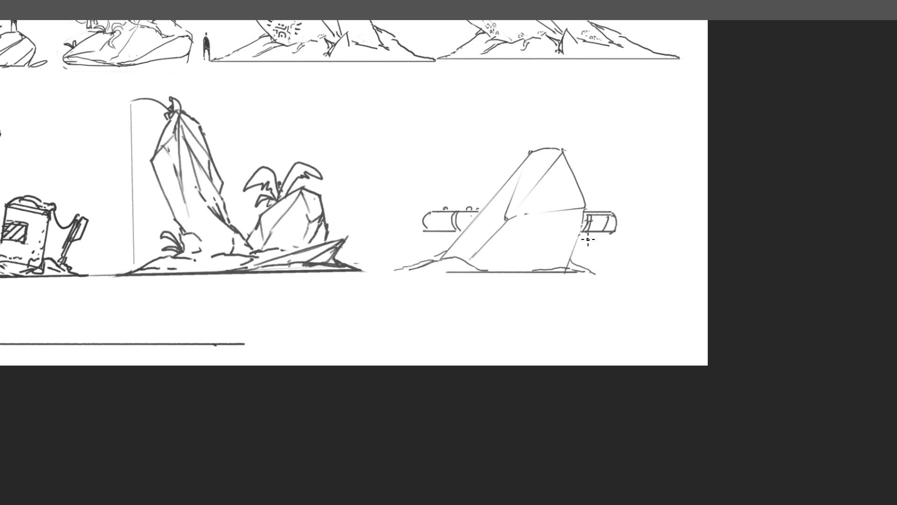
Draw bent support legs under the outer ends of both tube segments
drag(437, 230, 436, 257)
drag(604, 235, 611, 270)
drag(605, 236, 610, 274)
Extend the tube segments over the rock's face with slanted inner ends and clean up the overlapping lines
key(b)
mouse_move(582, 218)
mouse_down()
mouse_move(554, 215)
mouse_move(542, 238)
mouse_move(604, 235)
mouse_move(592, 214)
mouse_move(572, 237)
mouse_move(585, 217)
mouse_move(598, 236)
mouse_move(607, 214)
mouse_up()
key(e)
mouse_move(462, 214)
mouse_down()
mouse_move(448, 232)
mouse_move(475, 236)
mouse_move(468, 197)
mouse_move(477, 230)
mouse_move(472, 217)
mouse_move(445, 217)
mouse_move(443, 205)
mouse_move(474, 216)
mouse_move(439, 212)
mouse_up()
key(b)
key(ctrl+z)
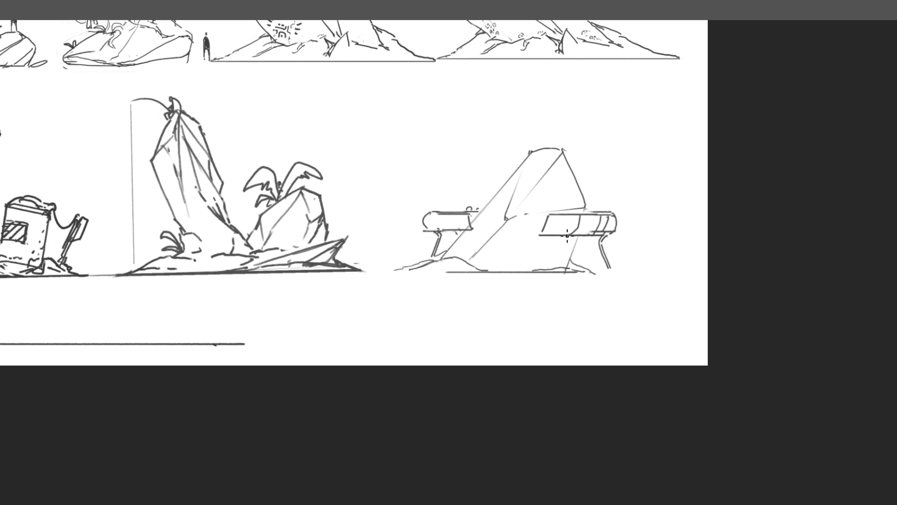
Add a panel line and a second support leg to the larger tube segment, and extend the ground beyond it
drag(567, 231, 572, 211)
mouse_move(588, 242)
mouse_down()
mouse_move(589, 272)
mouse_move(582, 250)
mouse_move(589, 241)
mouse_move(591, 266)
mouse_move(577, 266)
mouse_move(641, 280)
mouse_up()
key(ctrl+z)
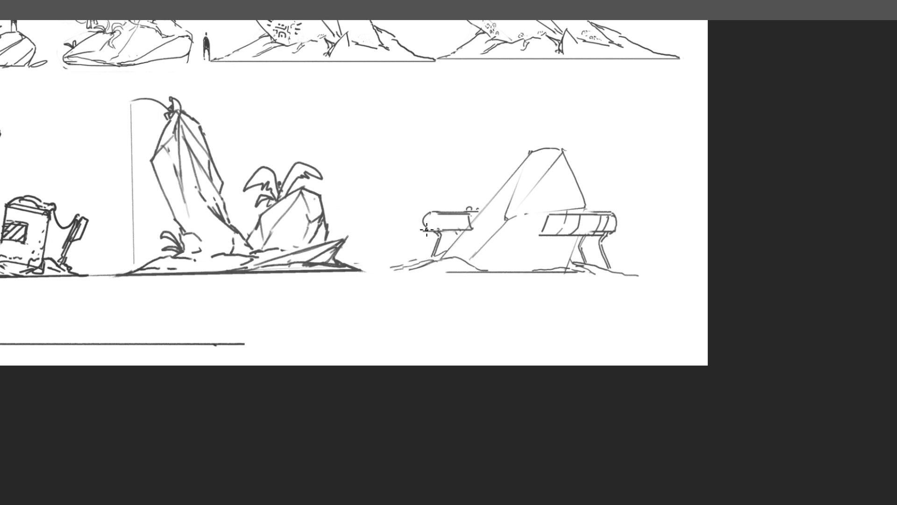
Add panel lines to the smaller tube segment and run a winding cable from the larger segment onto the ground
mouse_move(423, 228)
mouse_down()
mouse_move(434, 210)
mouse_move(470, 233)
mouse_move(439, 229)
mouse_up()
drag(592, 229, 596, 270)
key(ctrl+z)
key(bracketleft)
mouse_move(588, 230)
mouse_down()
mouse_move(597, 269)
mouse_move(573, 295)
mouse_move(557, 290)
mouse_up()
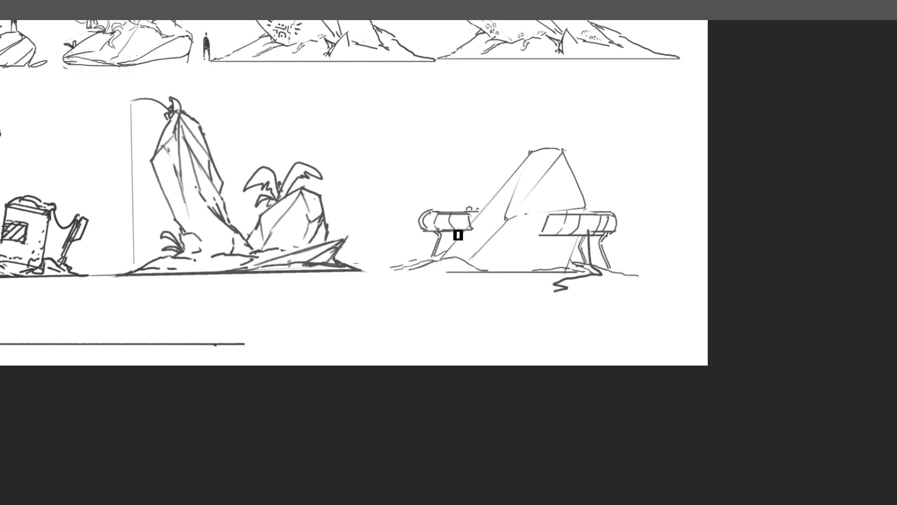
Draw a thick cable along the near mound, firm up the tube segments' inner ends, and add cross braces between legs
mouse_move(425, 230)
mouse_down()
mouse_move(425, 262)
mouse_move(369, 264)
mouse_up()
drag(453, 232, 451, 255)
drag(547, 216, 538, 236)
drag(582, 242, 572, 271)
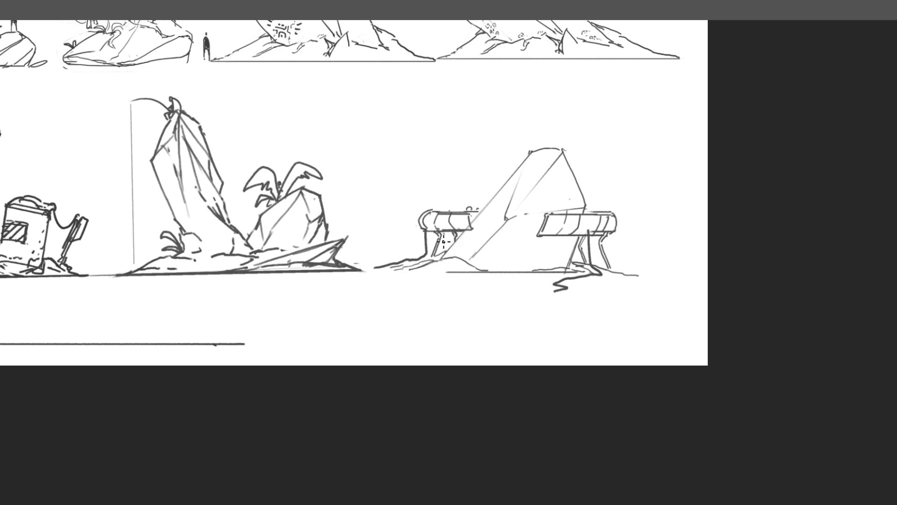
drag(580, 247, 601, 247)
drag(471, 215, 476, 231)
Sketch a small standing scale figure with a backpack beside the larger tube segment's legs
mouse_move(631, 260)
mouse_down()
mouse_move(629, 273)
mouse_move(636, 250)
mouse_move(626, 251)
mouse_move(630, 270)
mouse_up()
key(ctrl+z)
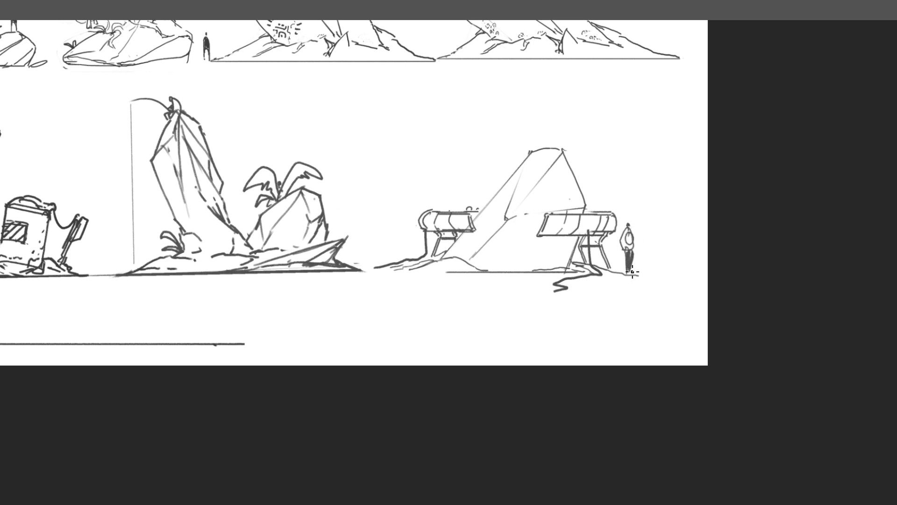
mouse_move(635, 237)
mouse_down()
mouse_move(629, 244)
mouse_move(632, 226)
mouse_up()
drag(623, 242, 617, 255)
key(e)
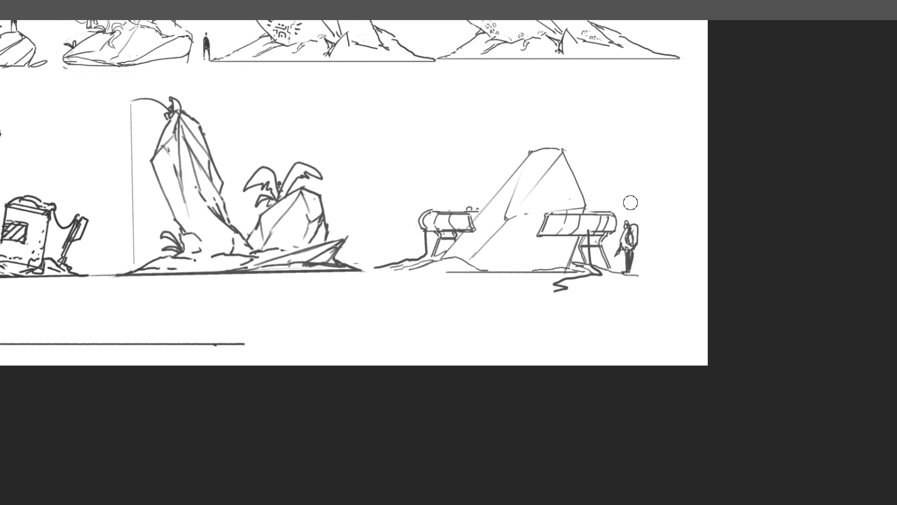
Finish the standing scale figure beside the larger tube's legs with dark legs, a filled backpack and two upright poles
drag(631, 272, 634, 257)
mouse_move(638, 276)
mouse_down()
mouse_move(638, 256)
mouse_move(635, 275)
mouse_up()
key(e)
mouse_move(637, 222)
mouse_down()
mouse_move(645, 241)
mouse_move(636, 237)
mouse_move(632, 251)
mouse_move(641, 225)
mouse_move(638, 233)
mouse_up()
key(b)
key(ctrl+z)
key(ctrl+z)
scroll(657, 234, down, 2)
drag(675, 265, 659, 203)
scroll(652, 184, up, 2)
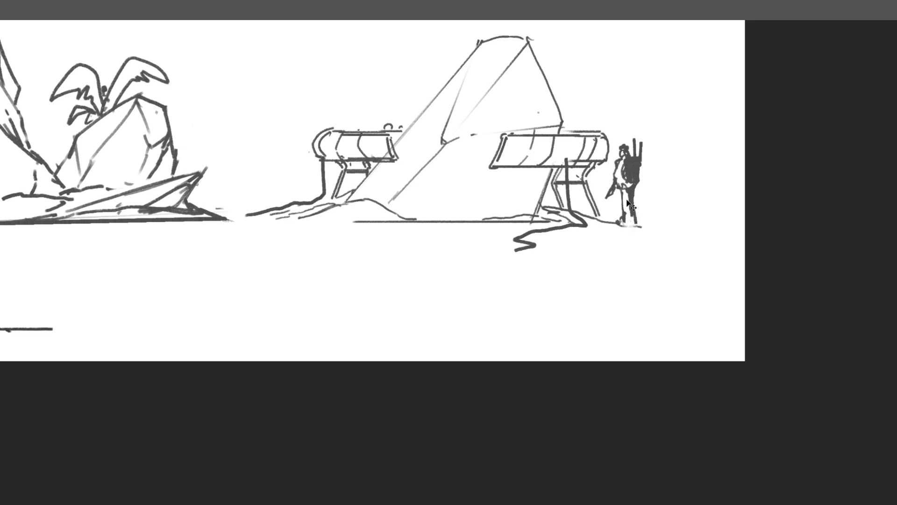
mouse_move(628, 207)
mouse_down()
mouse_move(635, 200)
mouse_move(631, 226)
mouse_move(641, 225)
mouse_up()
mouse_move(631, 168)
mouse_down()
mouse_move(627, 180)
mouse_move(636, 153)
mouse_move(713, 226)
mouse_up()
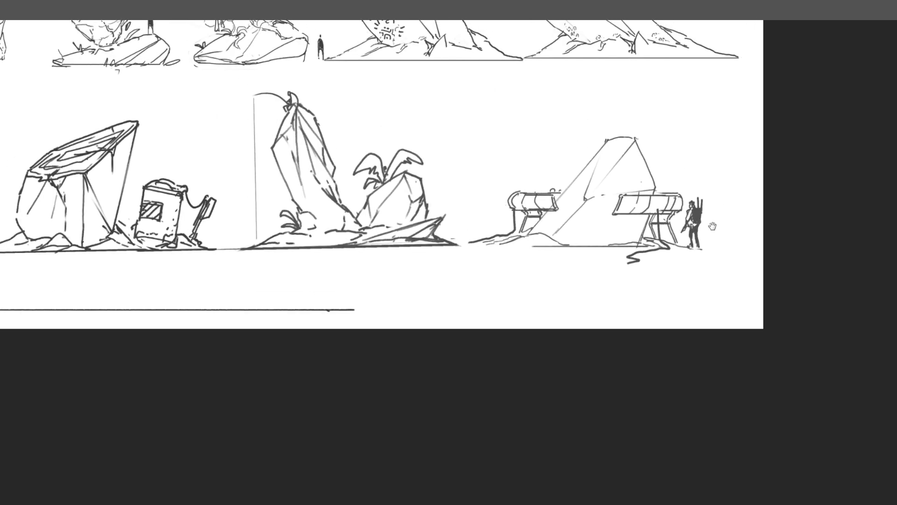
Add a small crouching figure on top of the smaller tube segment and a standing figure beside it, with extra ground strokes
mouse_move(520, 191)
mouse_down()
mouse_move(528, 182)
mouse_move(532, 190)
mouse_move(523, 189)
mouse_move(536, 192)
mouse_up()
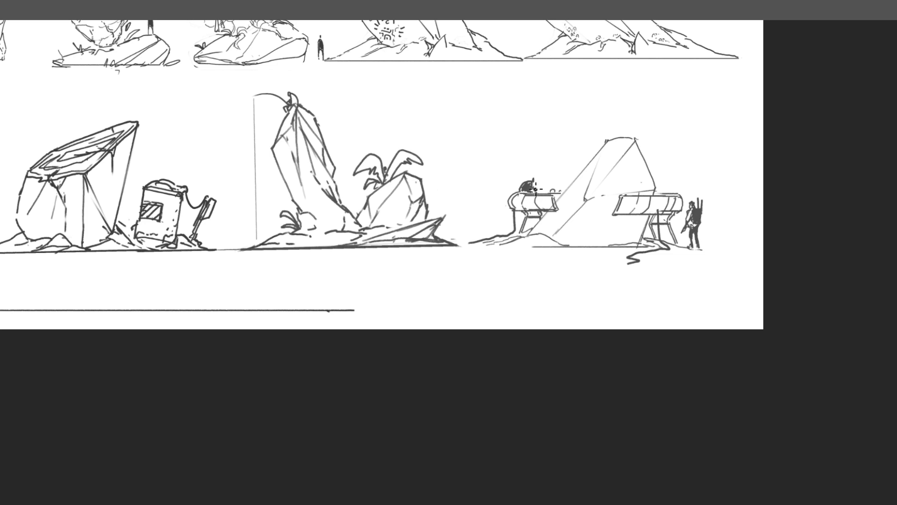
scroll(542, 153, down, 3)
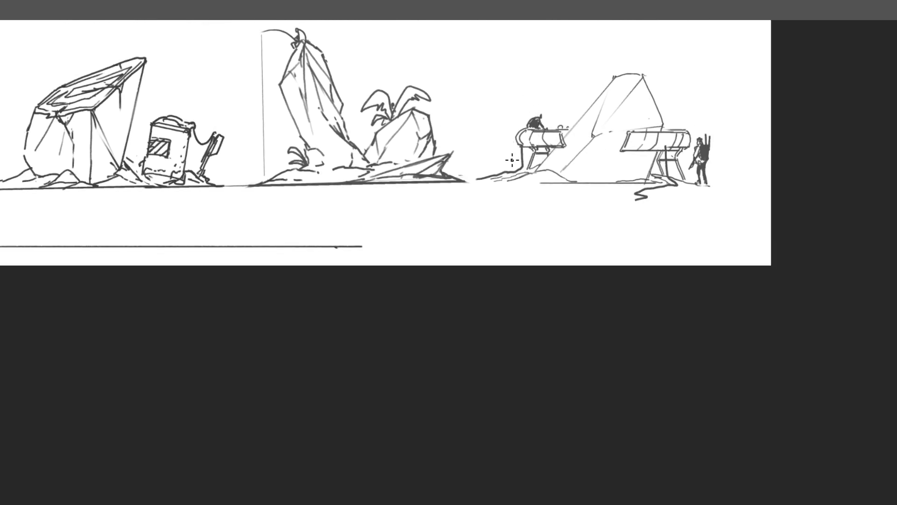
mouse_move(506, 154)
mouse_down()
mouse_move(509, 168)
mouse_move(505, 139)
mouse_move(517, 135)
mouse_up()
drag(477, 178, 496, 176)
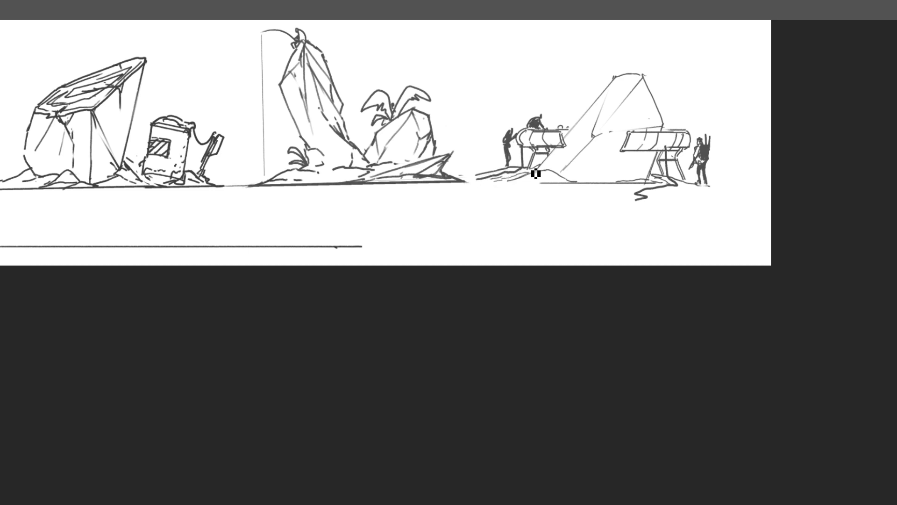
Draw a house-shaped arrow symbol framed by short broken strokes on the lower face of the large rock
scroll(664, 189, down, 2)
drag(670, 190, 591, 263)
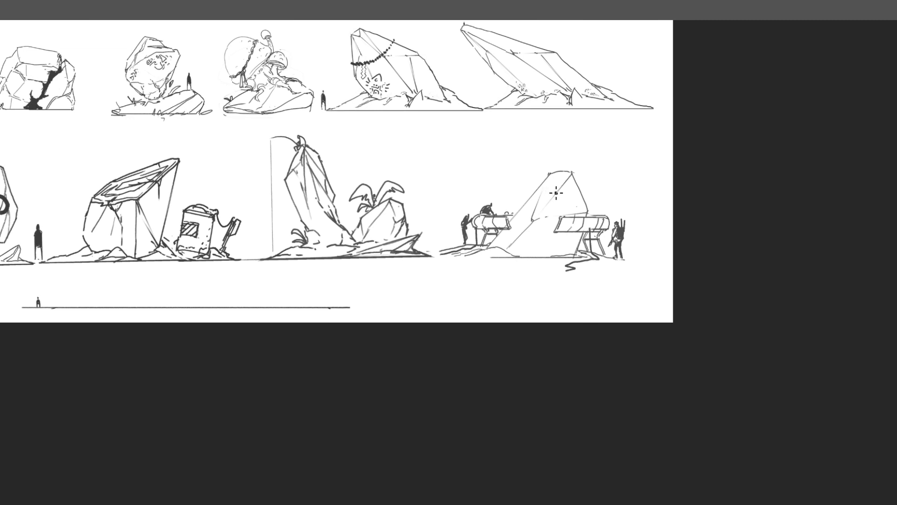
mouse_move(536, 231)
mouse_down()
mouse_move(530, 239)
mouse_move(542, 243)
mouse_move(538, 227)
mouse_move(545, 235)
mouse_move(524, 245)
mouse_move(554, 241)
mouse_up()
key(ctrl+z)
key(ctrl+z)
click(537, 235)
drag(550, 244, 518, 236)
drag(522, 240, 518, 242)
key(ctrl+z)
drag(529, 240, 544, 244)
drag(522, 243, 518, 243)
drag(521, 245, 517, 247)
drag(534, 245, 543, 245)
Add stepped rock edges beside the larger tube's legs and clean up the lines around the tube ends
mouse_move(517, 219)
mouse_down()
mouse_move(588, 213)
mouse_move(576, 193)
mouse_up()
drag(565, 254, 575, 246)
key(e)
drag(519, 221, 526, 219)
drag(579, 203, 582, 207)
mouse_move(504, 217)
mouse_down()
mouse_move(509, 231)
mouse_move(512, 216)
mouse_up()
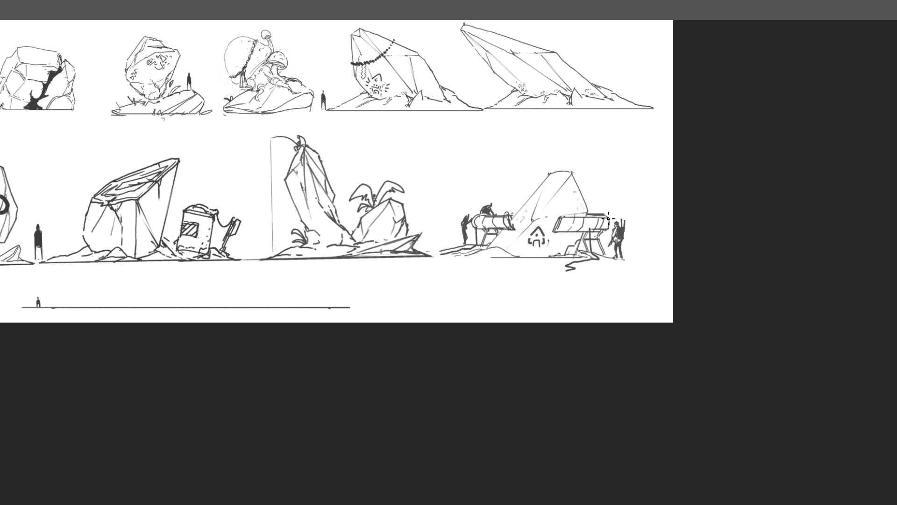
mouse_move(494, 220)
mouse_down()
mouse_move(518, 217)
mouse_move(502, 252)
mouse_move(515, 256)
mouse_up()
Review the complete two-row lineup of rock designs, checking the shapes and scale figures across both rows
scroll(618, 101, down, 4)
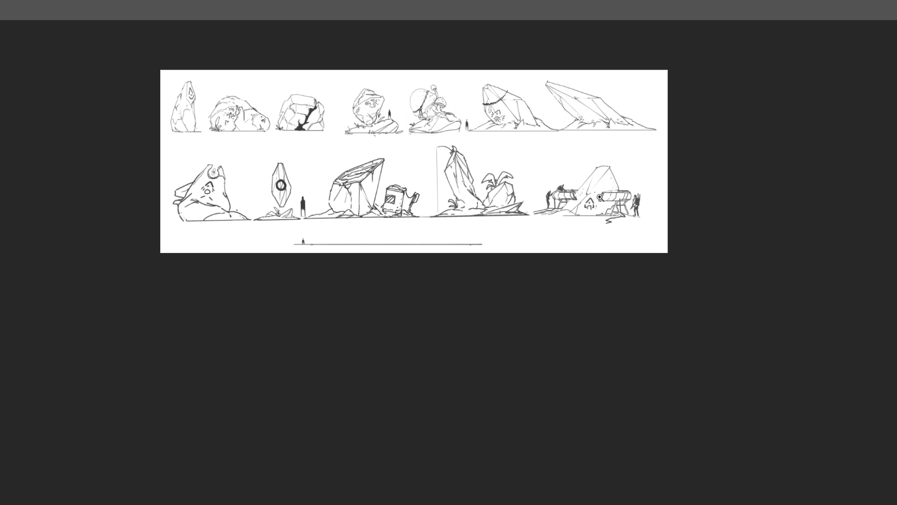
drag(601, 195, 701, 206)
drag(621, 233, 552, 238)
mouse_move(440, 163)
mouse_down()
mouse_move(397, 182)
mouse_move(444, 188)
mouse_up()
drag(269, 161, 251, 162)
mouse_move(248, 163)
mouse_down()
mouse_move(426, 170)
mouse_move(483, 142)
mouse_move(488, 173)
mouse_up()
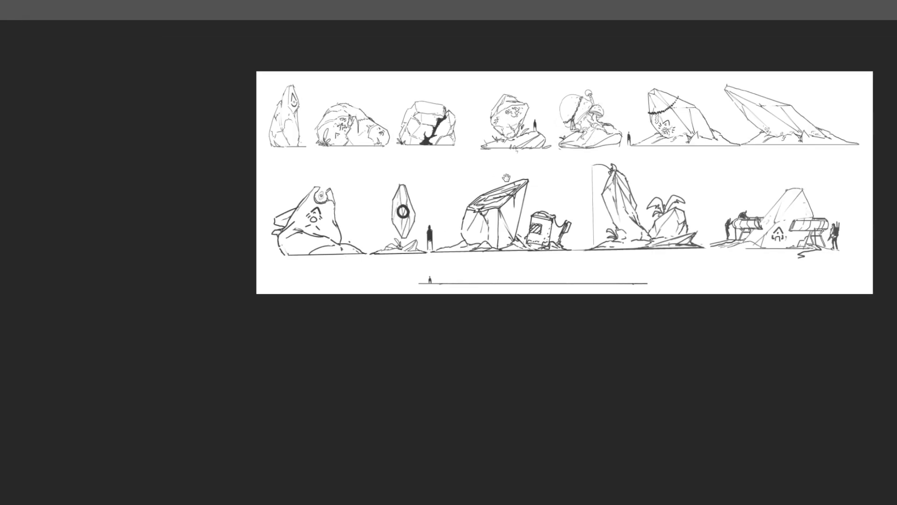
drag(594, 198, 499, 184)
drag(647, 176, 523, 163)
drag(524, 163, 531, 211)
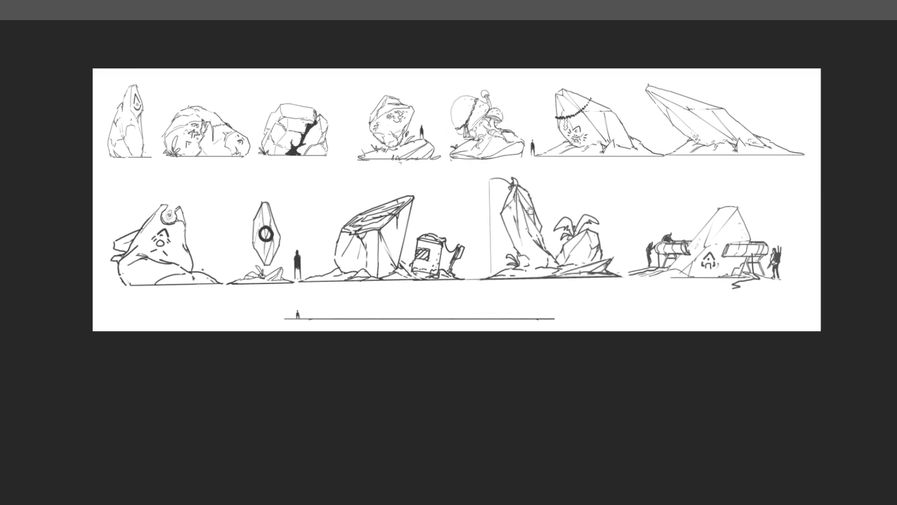
drag(596, 229, 580, 232)
mouse_move(626, 249)
mouse_down()
mouse_move(656, 220)
mouse_move(661, 197)
mouse_move(623, 201)
mouse_move(636, 183)
mouse_up()
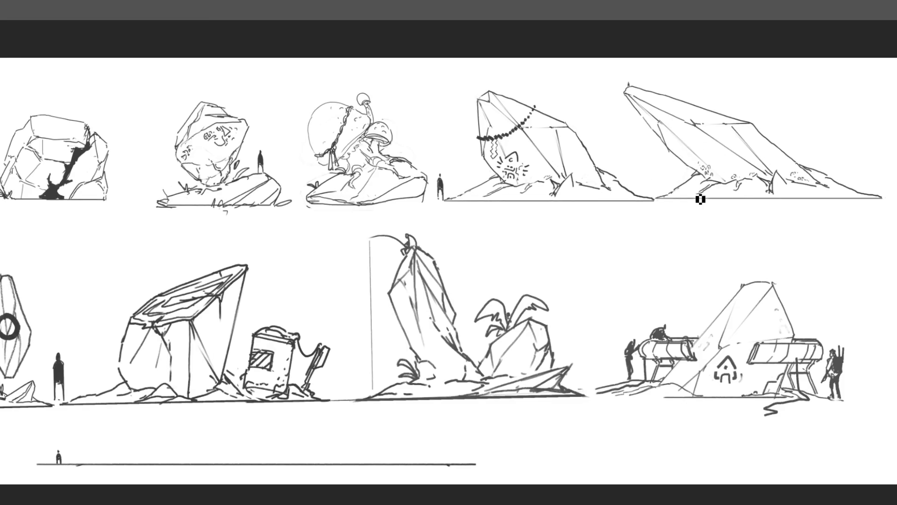
mouse_move(705, 141)
mouse_down()
mouse_move(673, 184)
mouse_move(625, 199)
mouse_up()
drag(517, 262, 540, 254)
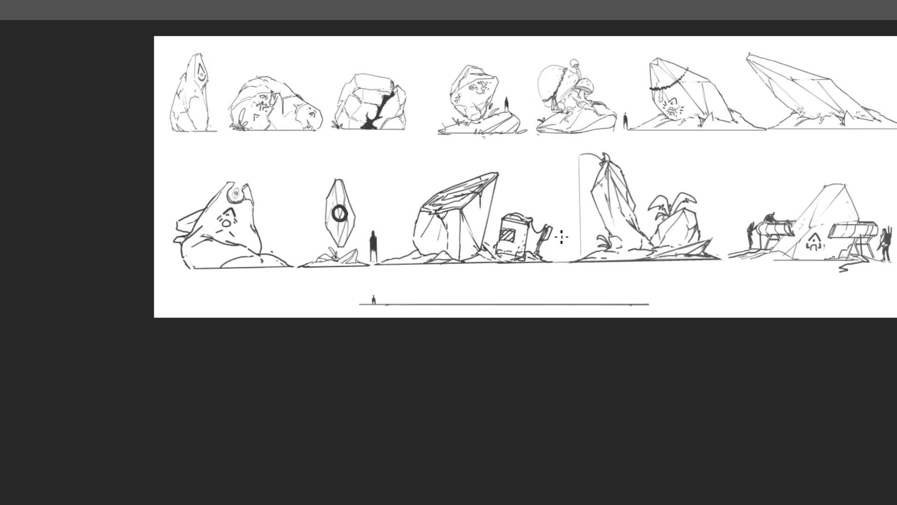
drag(667, 184, 651, 187)
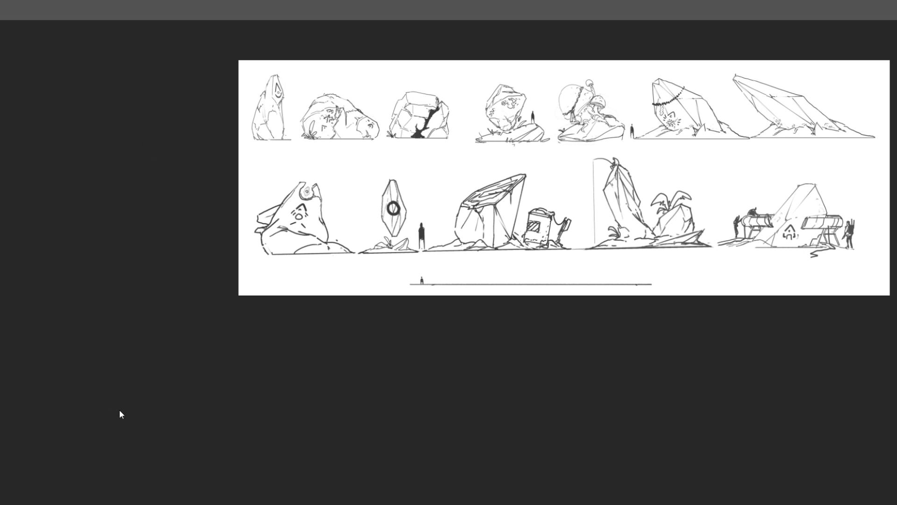
Hide the finished rock lineup, leaving only the tiny scale figure and its ground line on the canvas
click(45, 175)
click(44, 175)
click(42, 231)
click(44, 228)
click(40, 175)
click(40, 176)
click(41, 176)
click(41, 176)
drag(661, 174, 569, 201)
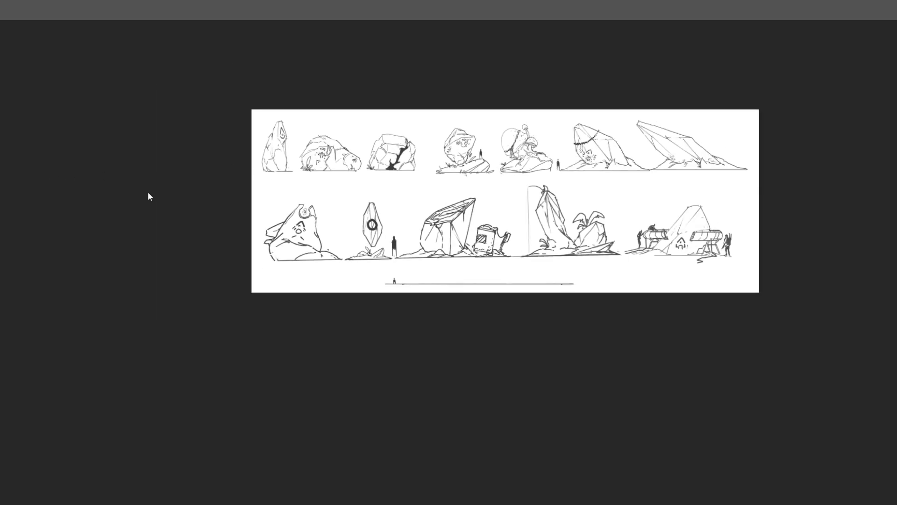
click(46, 177)
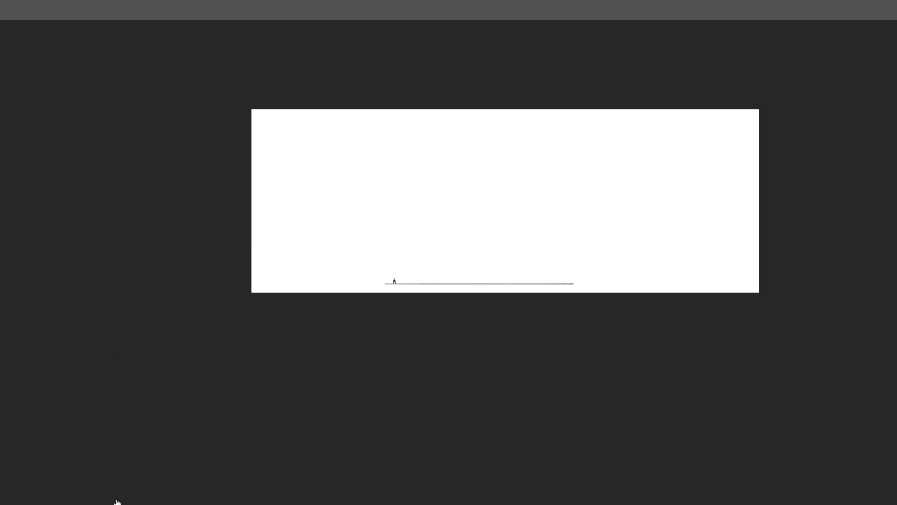
Sketch a huge rounded boulder on the ground line beside the tiny scale figure, with low mounds and contour strokes at its base
mouse_move(575, 178)
mouse_down()
mouse_move(601, 161)
mouse_move(577, 188)
mouse_up()
drag(551, 224, 639, 189)
mouse_move(635, 192)
mouse_down()
mouse_move(601, 199)
mouse_move(634, 181)
mouse_move(579, 206)
mouse_up()
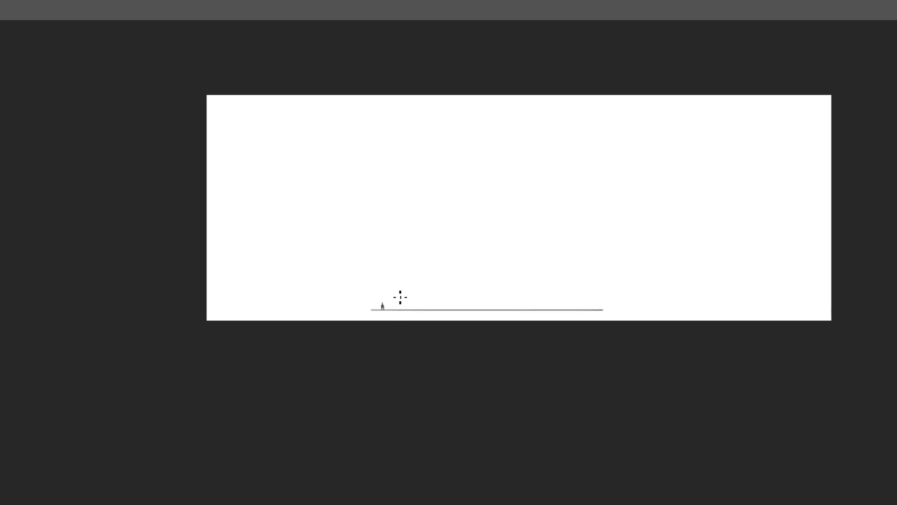
drag(393, 308, 390, 293)
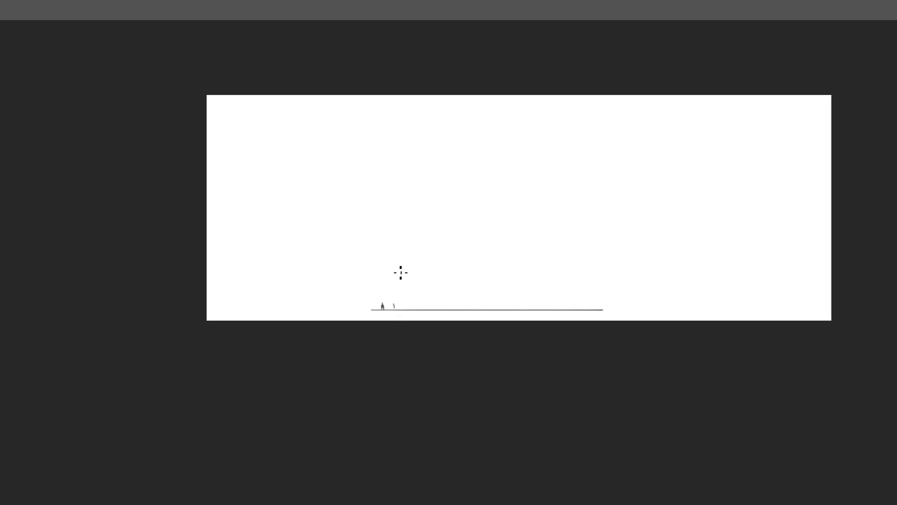
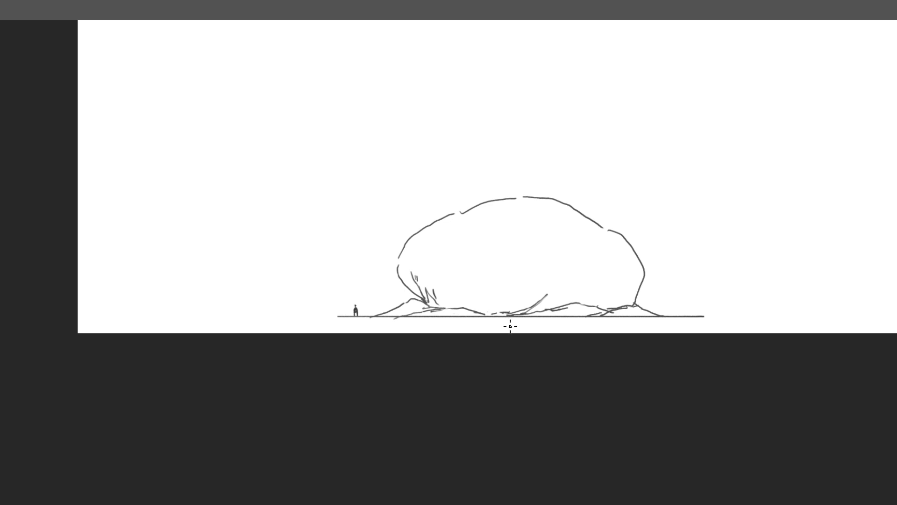
mouse_move(453, 214)
mouse_down()
mouse_move(477, 204)
mouse_move(441, 228)
mouse_up()
key(e)
key(b)
key(e)
mouse_move(640, 295)
mouse_down()
mouse_move(639, 309)
mouse_move(640, 288)
mouse_move(633, 304)
mouse_up()
key(b)
drag(628, 269, 622, 308)
mouse_move(490, 312)
mouse_down()
mouse_move(470, 287)
mouse_move(510, 307)
mouse_up()
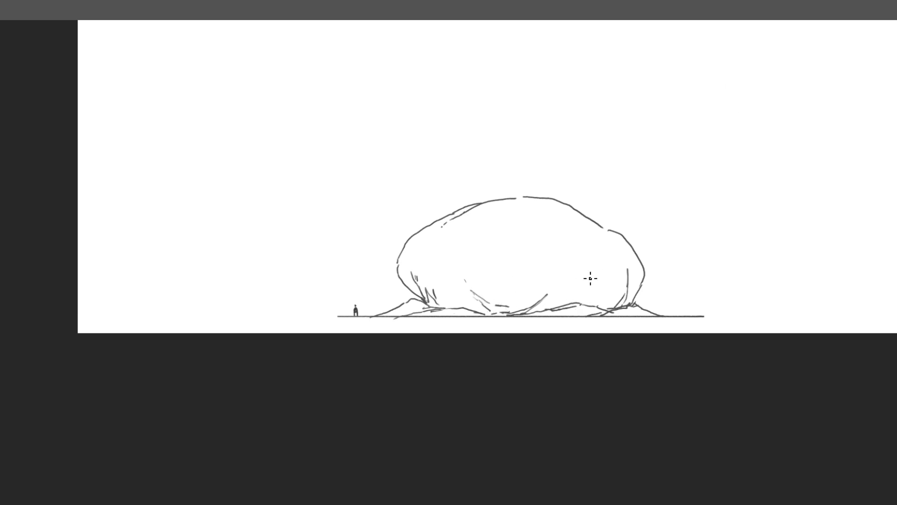
Draw a jagged, drip-like contour across the boulder's middle and add a small spiky clump and surface marks near its top
mouse_move(410, 242)
mouse_down()
mouse_move(415, 282)
mouse_move(417, 257)
mouse_move(428, 244)
mouse_move(426, 265)
mouse_move(441, 243)
mouse_move(450, 264)
mouse_move(439, 258)
mouse_move(450, 257)
mouse_move(468, 294)
mouse_move(493, 249)
mouse_move(507, 281)
mouse_move(510, 262)
mouse_move(532, 267)
mouse_move(546, 251)
mouse_move(580, 277)
mouse_up()
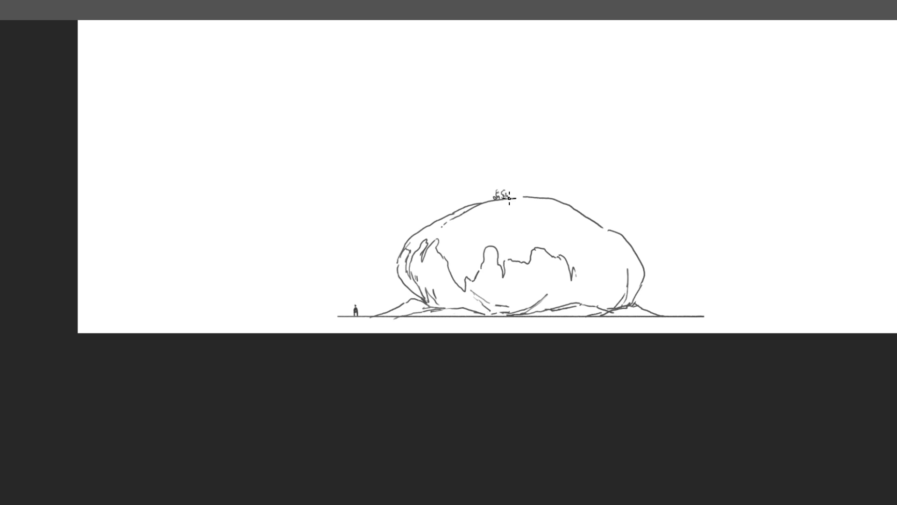
drag(517, 196, 521, 200)
key(e)
drag(519, 192, 508, 196)
drag(510, 191, 510, 197)
mouse_move(580, 270)
mouse_down()
mouse_move(591, 256)
mouse_move(600, 273)
mouse_move(614, 263)
mouse_move(631, 299)
mouse_move(639, 277)
mouse_move(643, 294)
mouse_up()
mouse_move(477, 216)
mouse_down()
mouse_move(469, 231)
mouse_move(481, 216)
mouse_up()
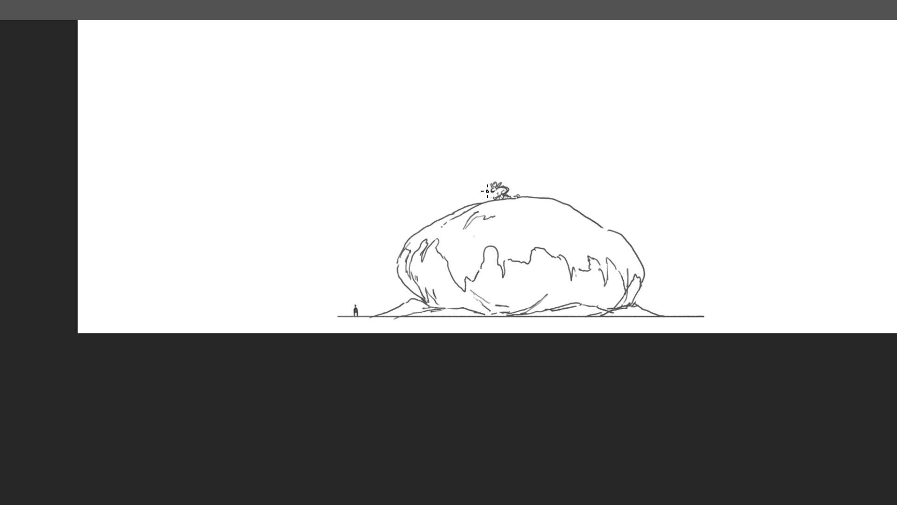
drag(455, 224, 450, 229)
Sketch a small four-rotor drone hovering above the boulder's upper slope on the scale figure's side
drag(413, 151, 400, 157)
key(ctrl+z)
drag(431, 192, 423, 187)
key(ctrl+z)
key(ctrl+z)
mouse_move(439, 185)
mouse_down()
mouse_move(415, 187)
mouse_move(438, 200)
mouse_move(437, 189)
mouse_move(422, 189)
mouse_up()
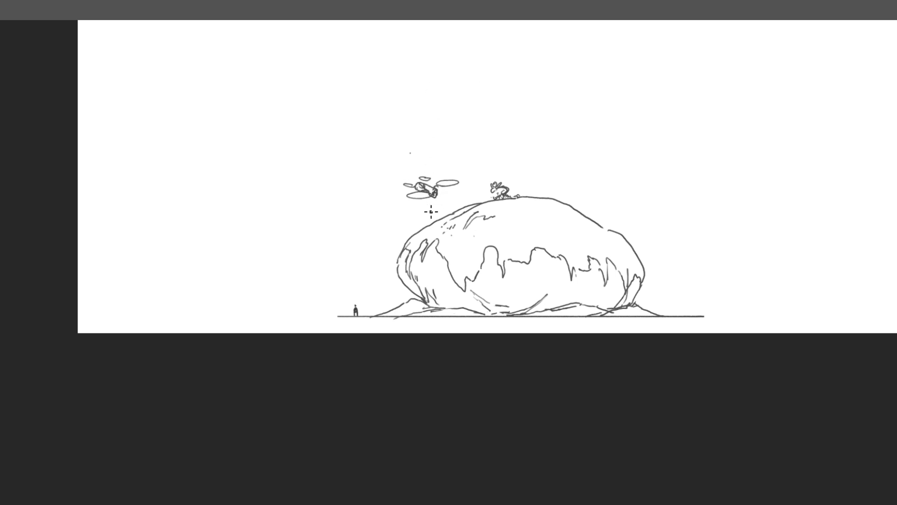
key(ctrl+z)
key(ctrl+z)
Refine the drone's body and thicken the outlines of its rotors
key(r)
mouse_move(486, 132)
mouse_down()
mouse_move(570, 158)
mouse_move(502, 187)
mouse_up()
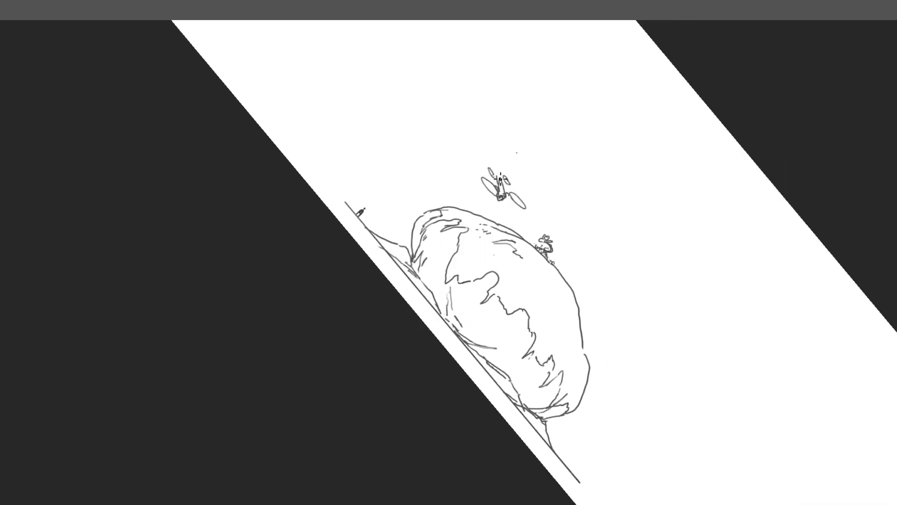
drag(500, 177, 499, 181)
key(r)
drag(605, 152, 392, 134)
drag(586, 123, 664, 170)
key(r)
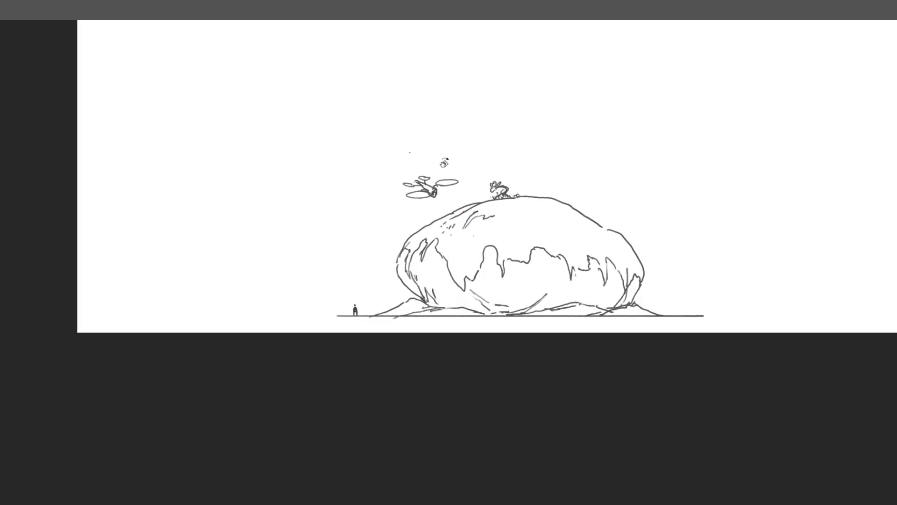
mouse_move(426, 197)
mouse_down()
mouse_move(457, 187)
mouse_move(432, 188)
mouse_move(437, 177)
mouse_move(411, 189)
mouse_move(434, 196)
mouse_up()
Sketch a second aircraft above the boulder with a blunt cockpit, a long tail boom and two upright tail fins
mouse_move(531, 165)
mouse_down()
mouse_move(557, 163)
mouse_move(556, 186)
mouse_move(579, 173)
mouse_move(567, 160)
mouse_move(613, 144)
mouse_move(578, 169)
mouse_up()
key(ctrl+z)
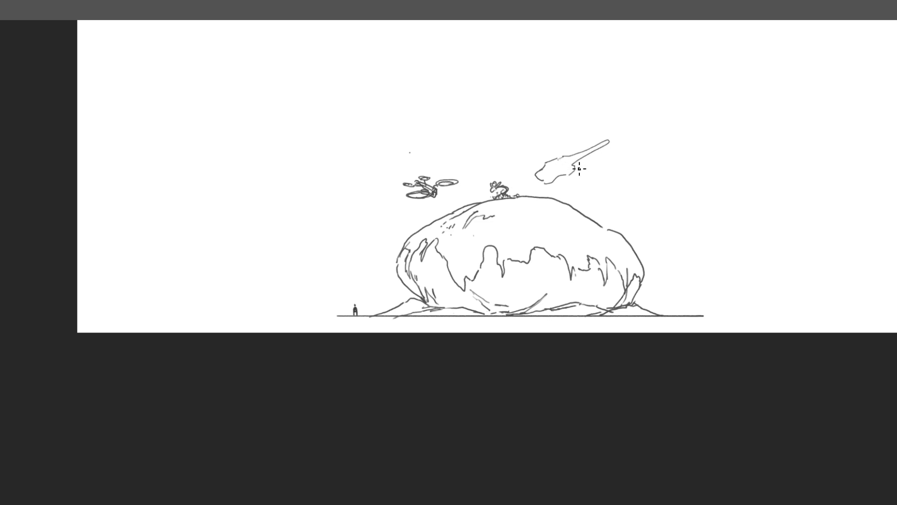
mouse_move(601, 139)
mouse_down()
mouse_move(611, 146)
mouse_move(601, 126)
mouse_move(621, 148)
mouse_up()
mouse_move(567, 164)
mouse_down()
mouse_move(565, 151)
mouse_move(578, 166)
mouse_move(543, 179)
mouse_move(547, 186)
mouse_move(541, 176)
mouse_move(548, 192)
mouse_move(564, 158)
mouse_move(554, 169)
mouse_move(562, 164)
mouse_up()
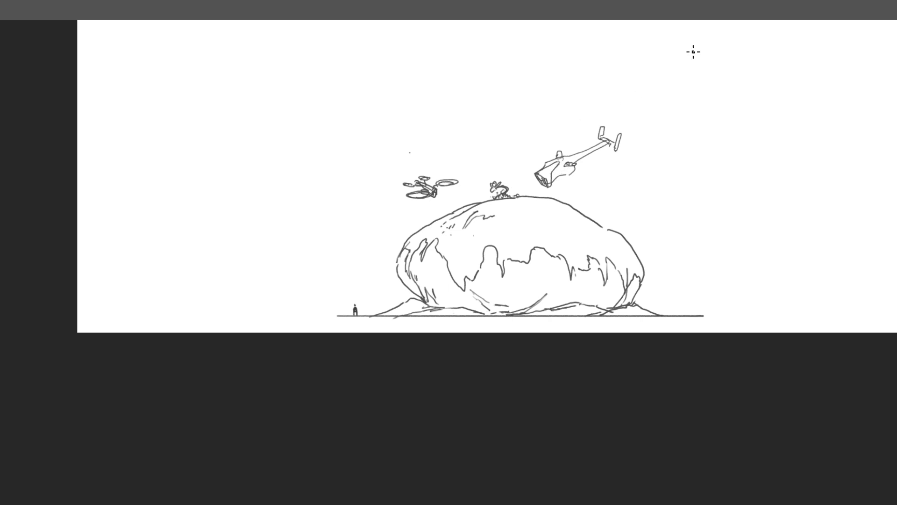
Select the tail-boom aircraft and enlarge it to several times its size in the empty area beside the boulder
mouse_move(552, 164)
mouse_down()
mouse_move(533, 146)
mouse_move(634, 182)
mouse_up()
drag(621, 141, 706, 113)
key(ctrl+d)
mouse_move(706, 147)
mouse_down()
mouse_move(567, 188)
mouse_move(563, 157)
mouse_move(648, 136)
mouse_up()
key(ctrl+t)
drag(619, 187, 677, 191)
drag(702, 137, 683, 151)
drag(656, 186, 670, 179)
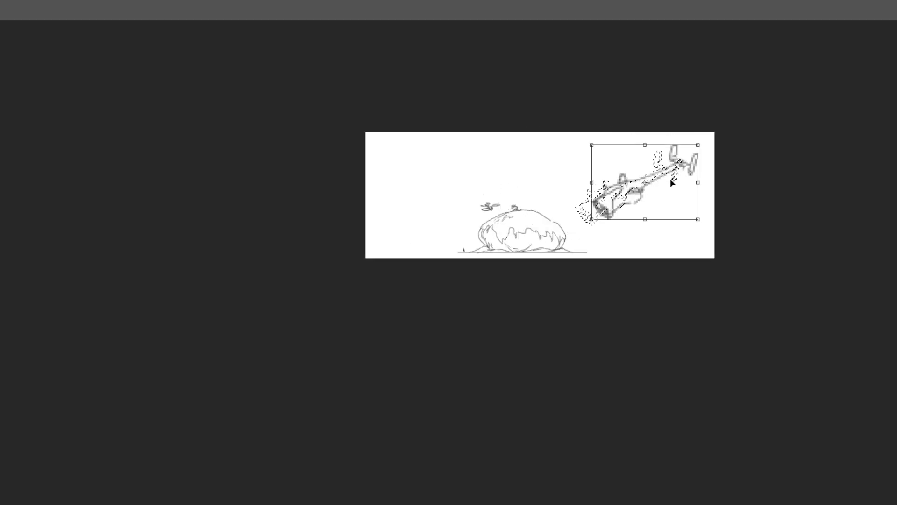
key(Return)
Move the enlarged aircraft slightly closer to the boulder
scroll(725, 187, up, 3)
drag(695, 212, 581, 250)
key(ctrl+t)
drag(506, 219, 480, 236)
key(Return)
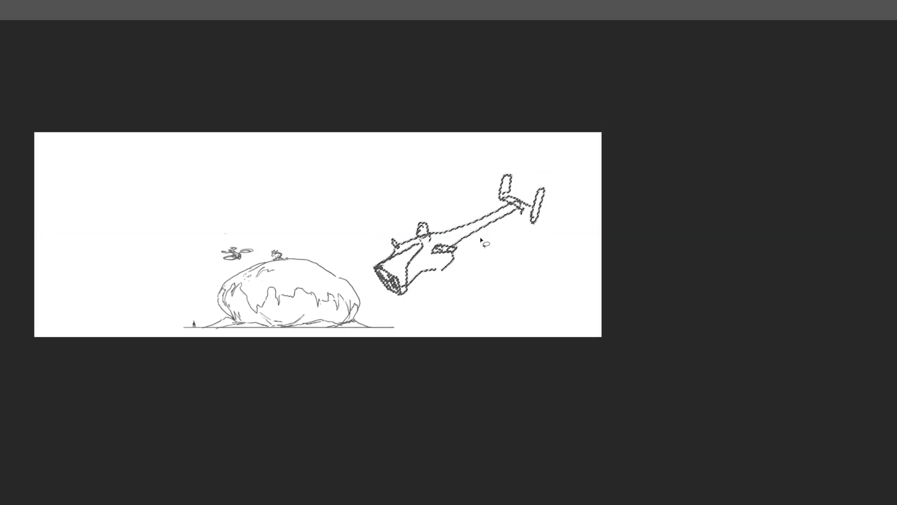
mouse_move(439, 213)
mouse_down()
mouse_move(461, 223)
mouse_move(395, 223)
mouse_move(408, 171)
mouse_up()
key(ctrl+z)
mouse_move(413, 220)
mouse_down()
mouse_move(385, 212)
mouse_move(452, 190)
mouse_move(383, 219)
mouse_move(448, 204)
mouse_move(436, 192)
mouse_move(455, 199)
mouse_up()
key(ctrl+z)
key(ctrl+z)
key(ctrl+z)
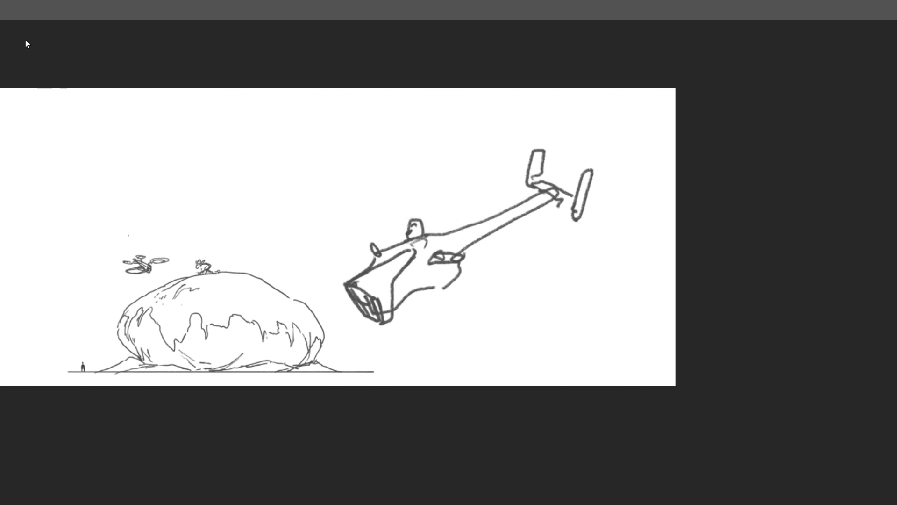
Make four elliptical selections around the enlarged aircraft for its rotors, with the largest one below the cockpit
mouse_move(476, 230)
mouse_down()
mouse_move(497, 219)
mouse_move(472, 219)
mouse_up()
drag(396, 255, 368, 257)
drag(489, 297, 567, 326)
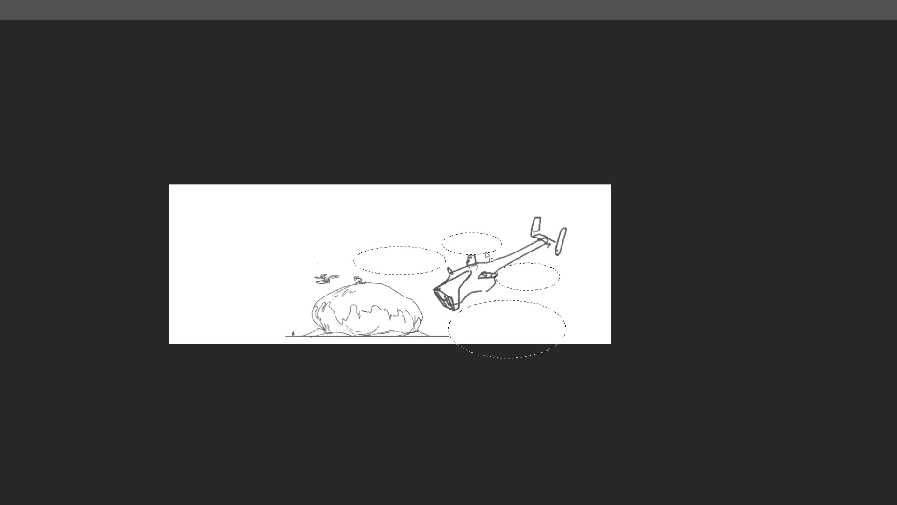
Try to outline all four elliptical rotor selections with a stroke
key(i)
click(513, 113)
mouse_move(550, 264)
mouse_down()
mouse_move(573, 270)
mouse_move(545, 240)
mouse_up()
key(ctrl+d)
key(ctrl+t)
key(Escape)
key(ctrl+shift+d)
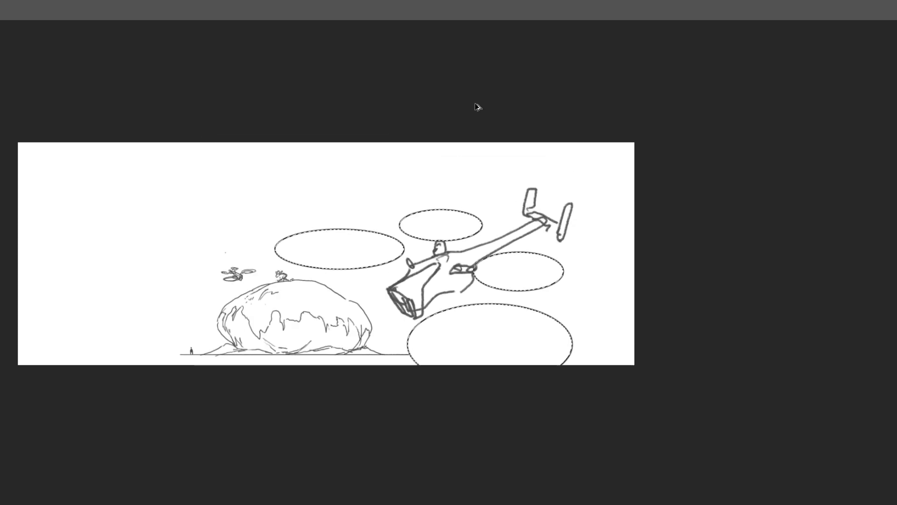
mouse_move(502, 329)
mouse_down()
mouse_move(495, 282)
mouse_move(484, 278)
mouse_up()
key(ctrl+z)
key(ctrl+z)
Remove the largest ellipse from the selection and outline the remaining three rotor ellipses with a stroke
drag(511, 339, 507, 279)
key(ctrl+shift+d)
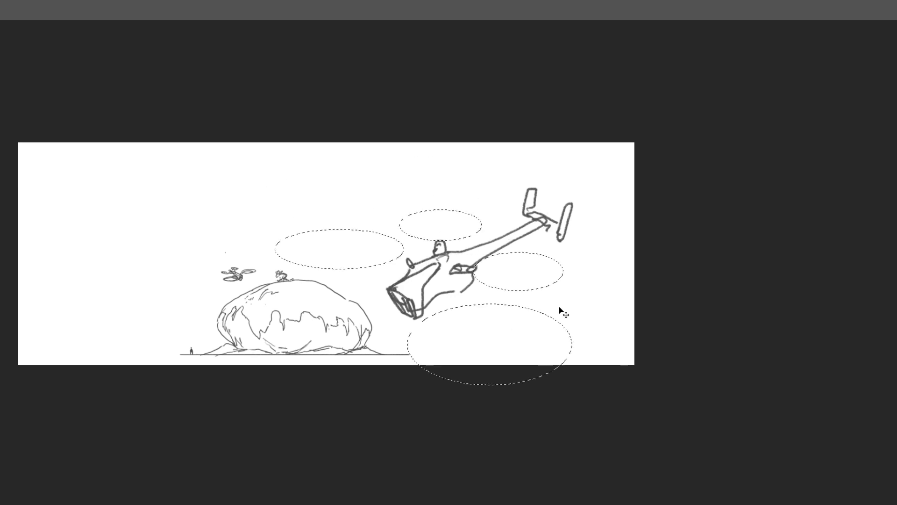
key(ctrl+z)
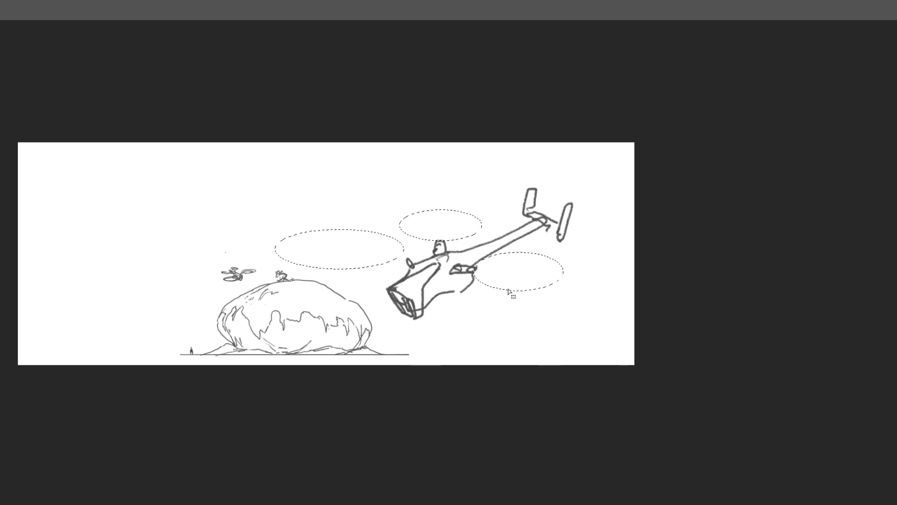
click(503, 121)
key(ctrl+d)
Lasso the enlarged aircraft with its three outlined rotors and cut it out onto its own layer
drag(532, 248, 546, 243)
key(ctrl+t)
drag(474, 267, 499, 249)
key(Escape)
mouse_move(302, 170)
mouse_down()
mouse_move(239, 197)
mouse_move(274, 279)
mouse_move(425, 363)
mouse_move(440, 135)
mouse_up()
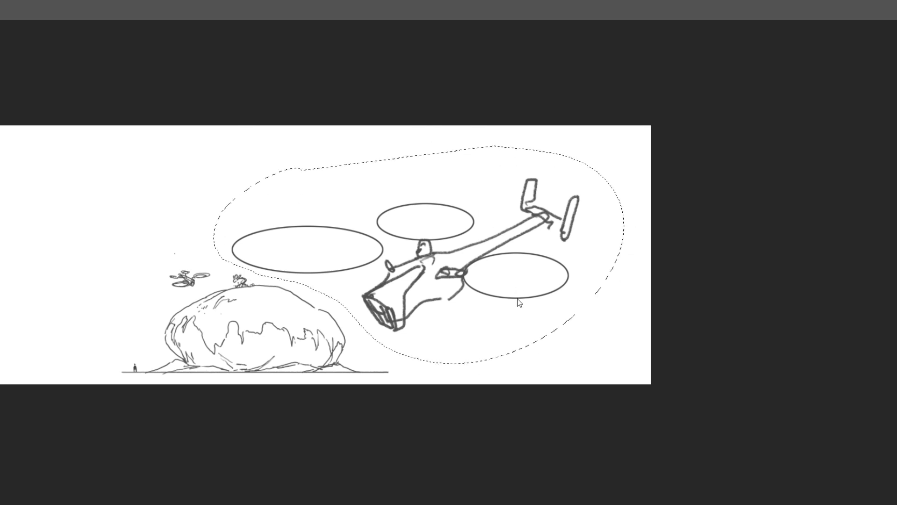
key(ctrl+j)
key(ctrl+z)
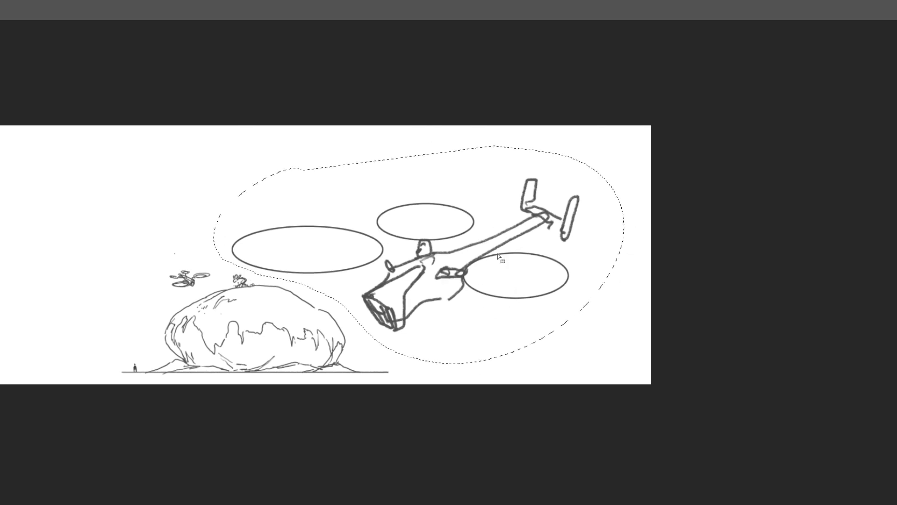
key(ctrl+shift+j)
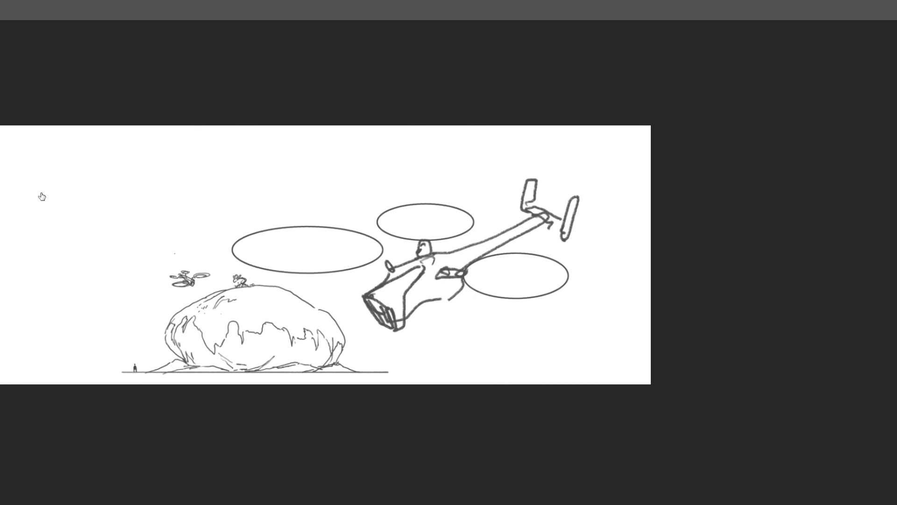
Hide the boulder sketch and slightly enlarge the aircraft above the ground line
click(47, 193)
drag(472, 286, 433, 223)
key(ctrl+t)
drag(559, 115, 588, 105)
key(Return)
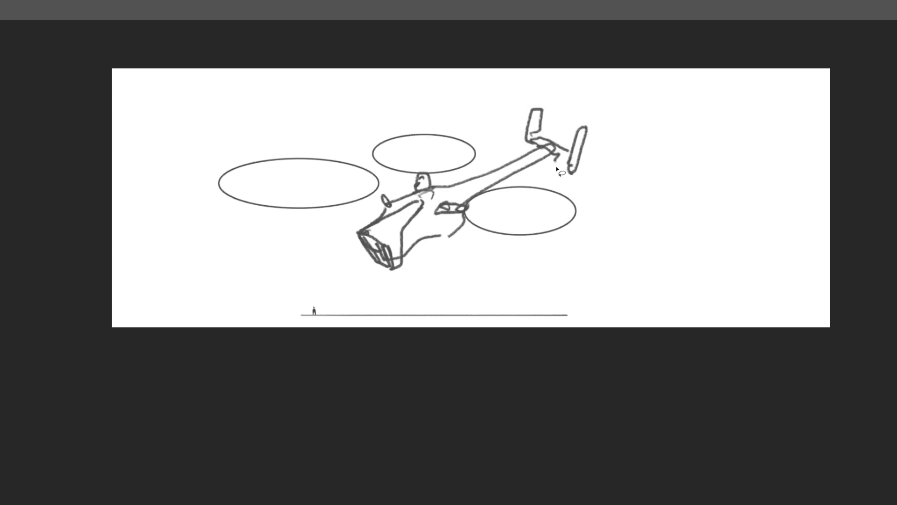
Move the rotor beneath the tail boom slightly outward from the fuselage and extend its arm to reach it
mouse_move(469, 228)
mouse_down()
mouse_move(464, 207)
mouse_move(494, 193)
mouse_move(570, 186)
mouse_move(530, 273)
mouse_move(491, 250)
mouse_up()
drag(568, 216, 583, 216)
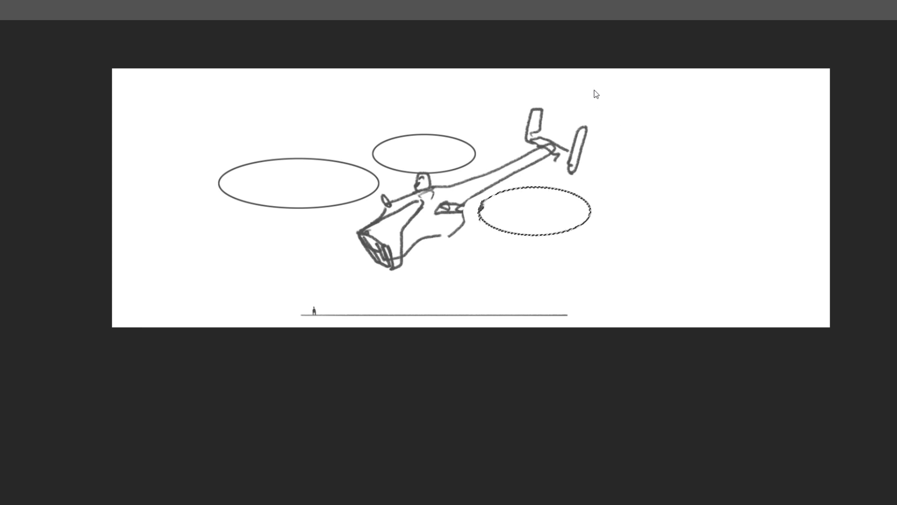
key(ctrl+d)
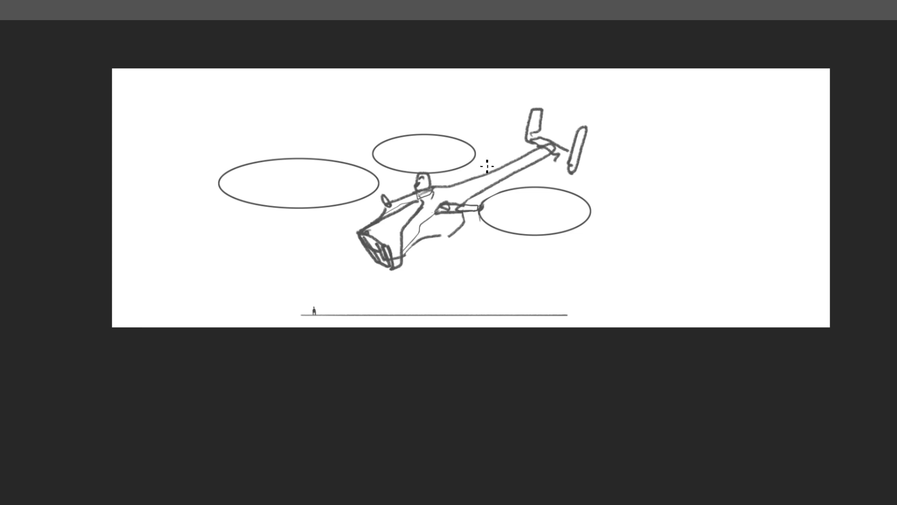
mouse_move(437, 181)
mouse_down()
mouse_move(423, 182)
mouse_move(422, 198)
mouse_move(424, 180)
mouse_move(435, 191)
mouse_up()
Draw a tapered support arm from the fuselage to the largest rotor ellipse
key(r)
drag(516, 100, 634, 223)
key(e)
mouse_move(483, 170)
mouse_down()
mouse_move(485, 177)
mouse_move(470, 141)
mouse_up()
key(b)
key(ctrl+z)
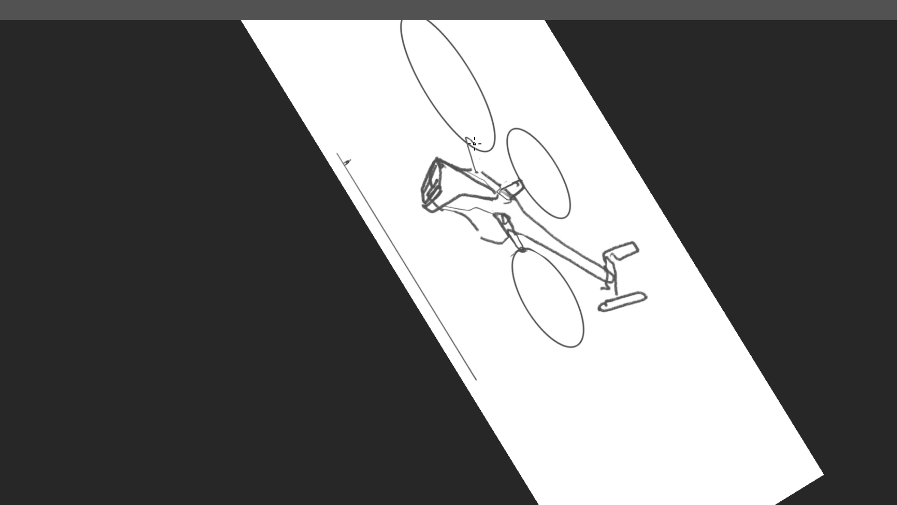
Try to draw a straight fourth rotor arm hanging from the underside of the fuselage
key(r)
drag(585, 139, 466, 69)
key(b)
drag(434, 216, 442, 253)
key(ctrl+z)
drag(434, 212, 443, 250)
mouse_move(452, 208)
mouse_down()
mouse_move(455, 252)
mouse_move(447, 252)
mouse_move(458, 253)
mouse_move(440, 217)
mouse_up()
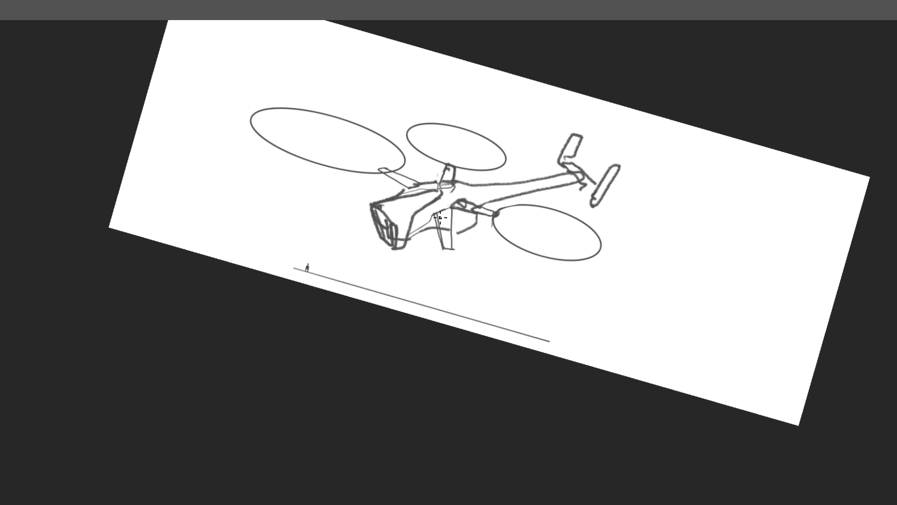
scroll(621, 184, down, 2)
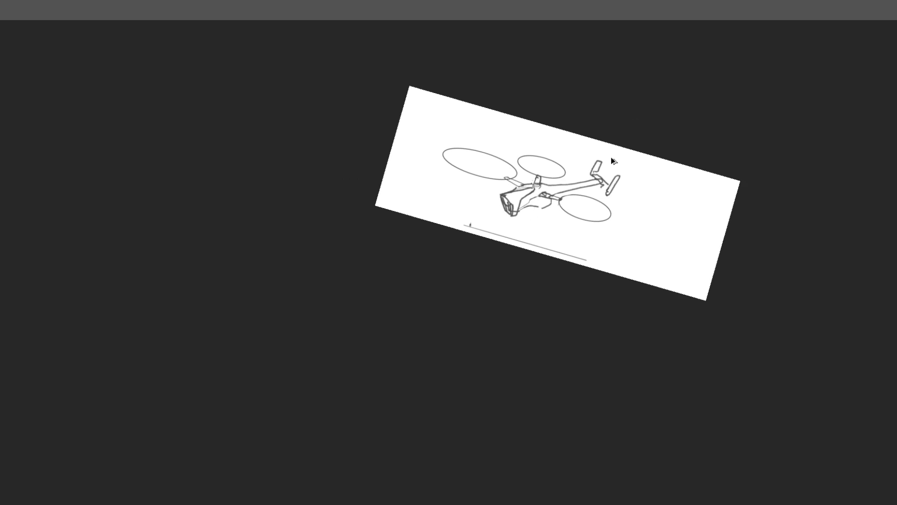
Draw a fourth, tapered rotor arm angled down and backward from the fuselage's underside
scroll(587, 192, up, 2)
key(r)
drag(668, 182, 647, 140)
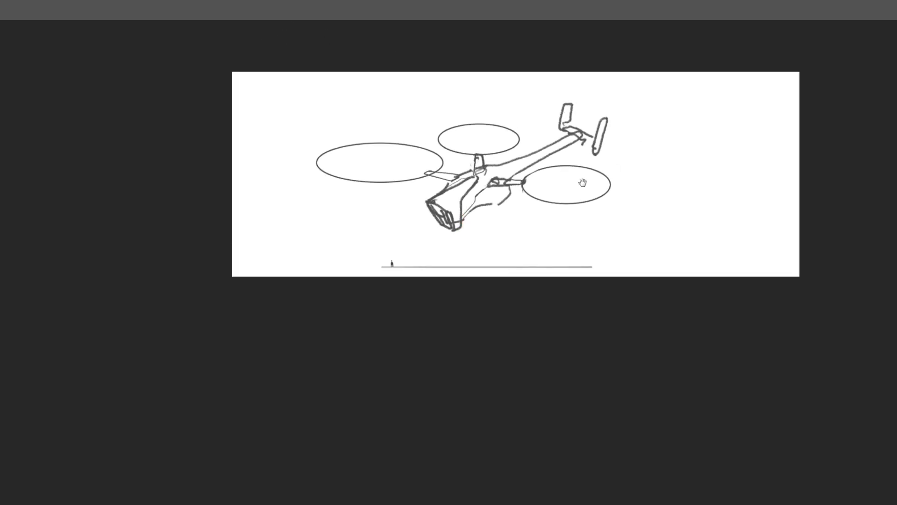
scroll(586, 182, up, 1)
drag(594, 191, 599, 225)
scroll(603, 222, up, 1)
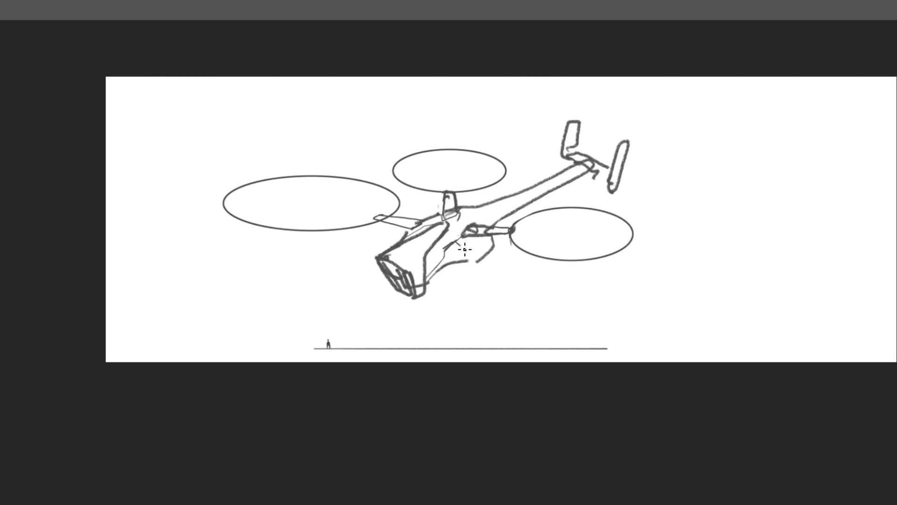
mouse_move(482, 288)
mouse_down()
mouse_move(448, 255)
mouse_move(462, 245)
mouse_up()
key(ctrl+z)
Slim the two tail fins by erasing their thick outlines and redraw their edges and the crossbar between them
mouse_move(572, 127)
mouse_down()
mouse_move(570, 140)
mouse_move(579, 127)
mouse_move(586, 136)
mouse_move(578, 154)
mouse_up()
mouse_move(627, 187)
mouse_down()
mouse_move(622, 177)
mouse_move(620, 187)
mouse_move(631, 154)
mouse_move(622, 145)
mouse_move(615, 165)
mouse_up()
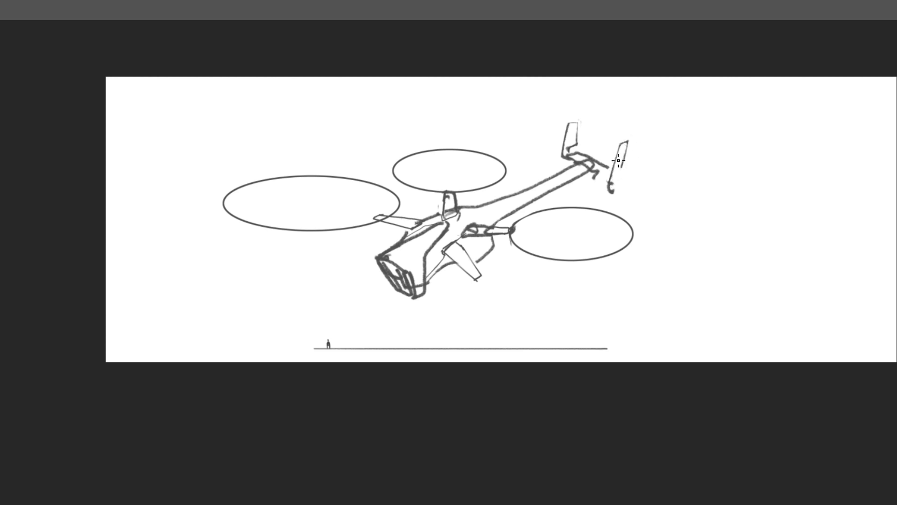
key(r)
mouse_move(663, 122)
mouse_down()
mouse_move(608, 260)
mouse_move(636, 257)
mouse_move(641, 269)
mouse_move(636, 262)
mouse_move(625, 276)
mouse_move(627, 266)
mouse_move(634, 278)
mouse_up()
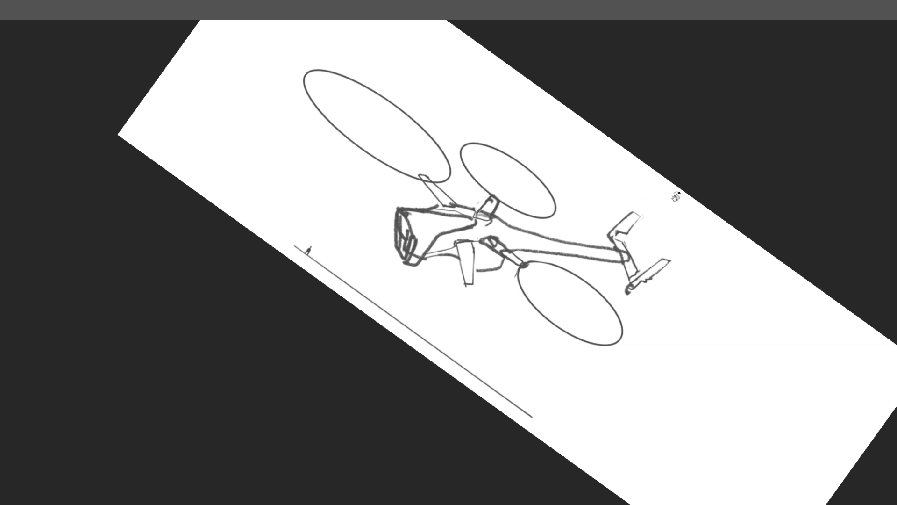
drag(667, 193, 483, 67)
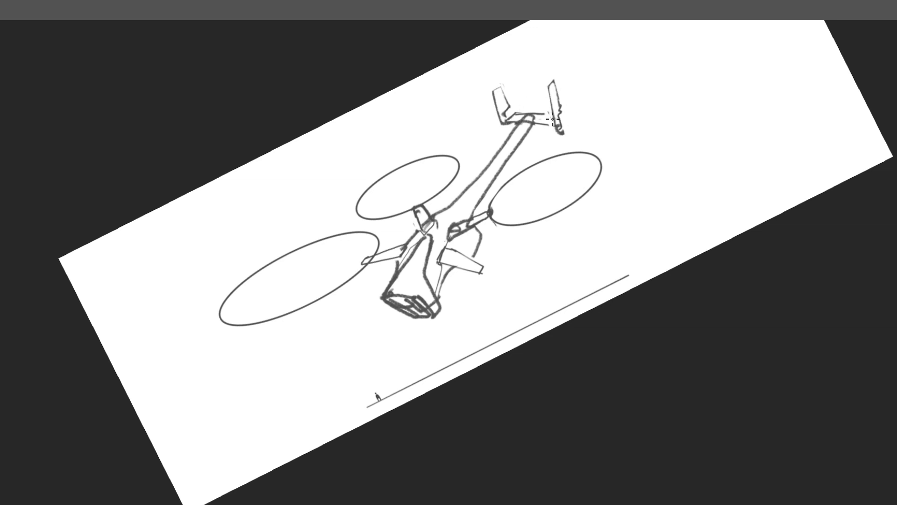
mouse_move(554, 114)
mouse_down()
mouse_move(621, 160)
mouse_move(629, 213)
mouse_up()
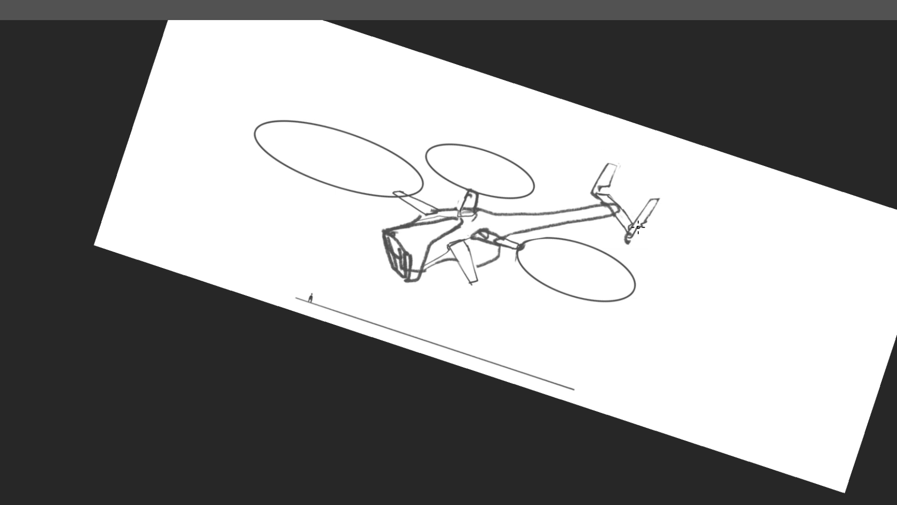
drag(713, 188, 678, 123)
drag(692, 170, 695, 167)
drag(663, 197, 667, 196)
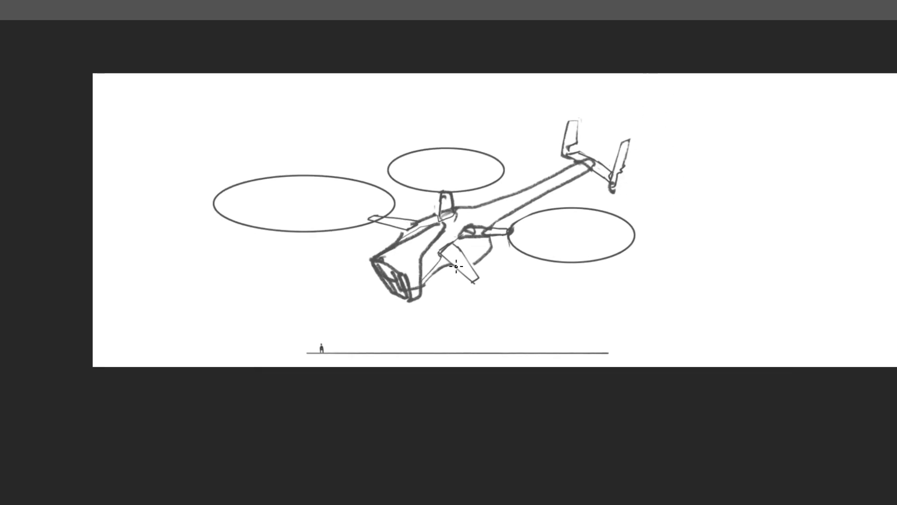
drag(447, 269, 443, 304)
key(ctrl+z)
key(ctrl+z)
key(ctrl+z)
Sample the line colour from the outline of the largest rotor
click(228, 211)
click(232, 214)
click(238, 216)
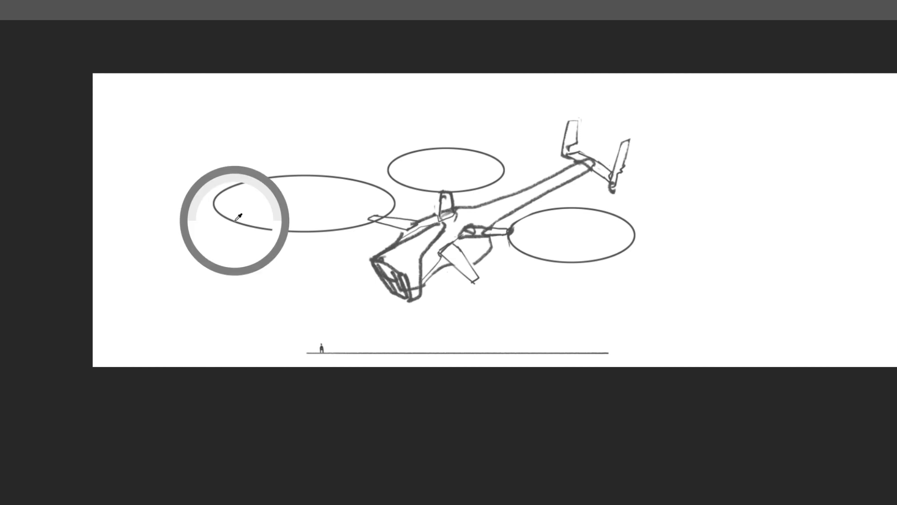
drag(221, 219, 247, 213)
click(241, 215)
Make an elliptical selection below the fourth arm, distort it into a larger tilted ellipse and outline it as the fourth rotor
drag(455, 121, 371, 139)
drag(570, 163, 606, 168)
drag(588, 143, 648, 130)
mouse_move(480, 200)
mouse_down()
mouse_move(473, 189)
mouse_move(585, 249)
mouse_move(591, 275)
mouse_up()
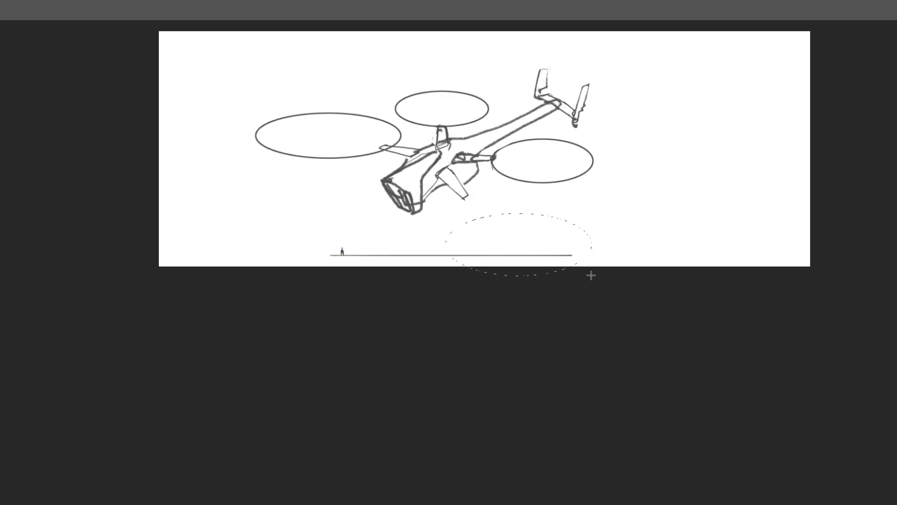
key(ctrl+t)
drag(586, 257, 571, 279)
drag(565, 245, 576, 237)
drag(561, 277, 557, 283)
drag(589, 193, 601, 192)
drag(580, 240, 578, 228)
drag(595, 180, 602, 210)
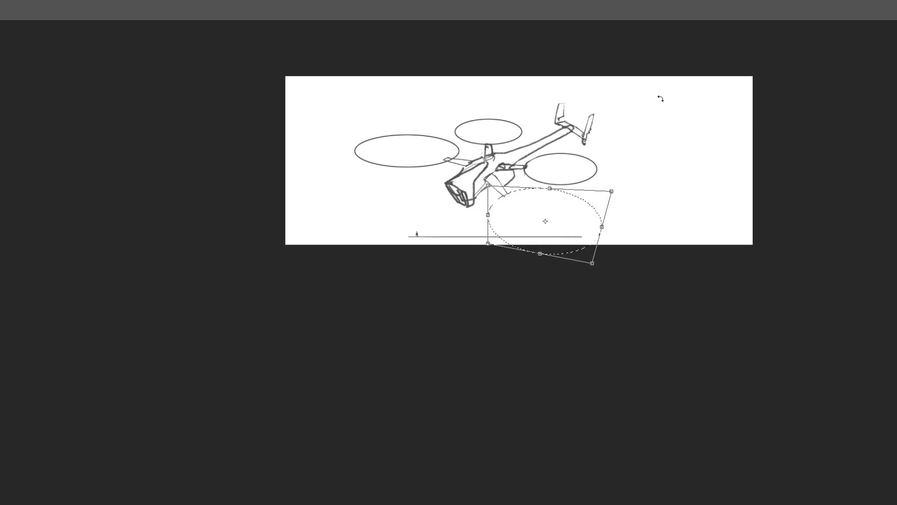
key(Return)
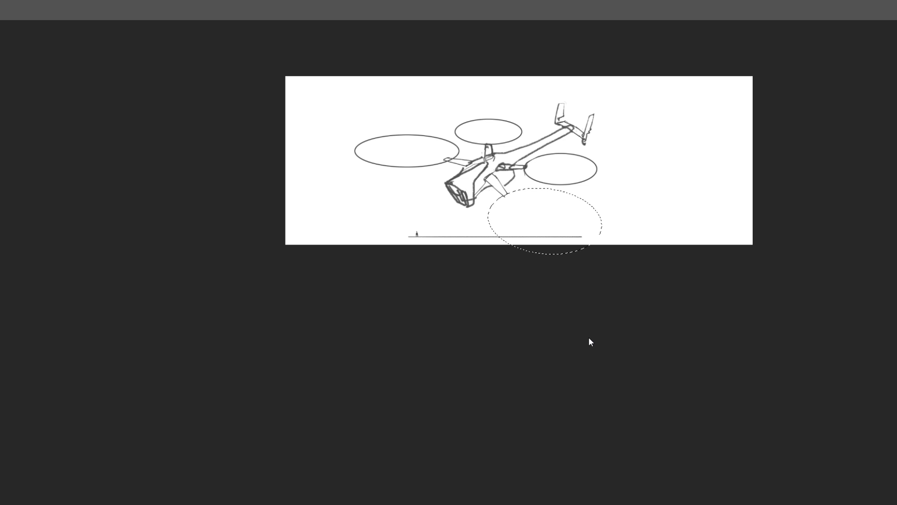
click(503, 127)
key(ctrl+d)
scroll(626, 169, up, 3)
key(ctrl+t)
scroll(581, 177, down, 3)
drag(580, 106, 537, 132)
drag(515, 178, 514, 131)
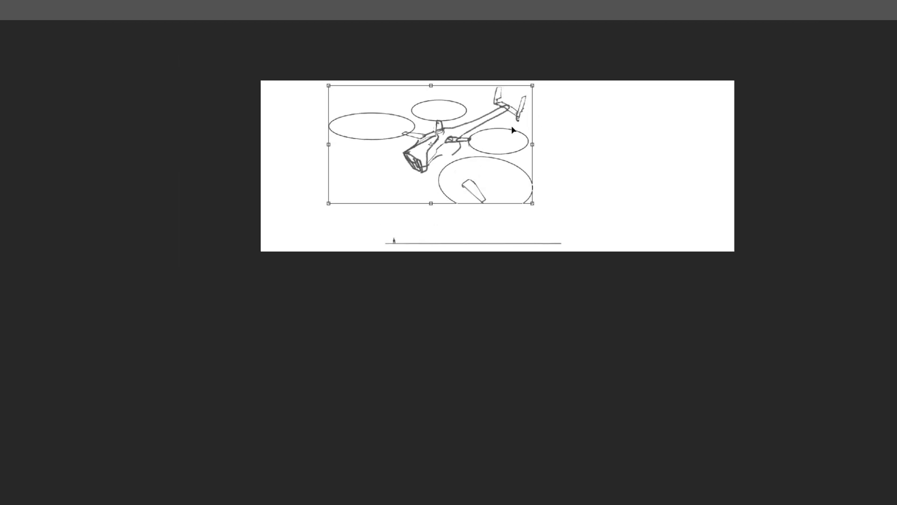
key(Escape)
Shrink the complete four-rotor aircraft and place it higher above the ground line
key(ctrl+t)
drag(583, 106, 519, 144)
drag(506, 196, 511, 141)
key(Return)
Close the missing lower edge of the fourth rotor ellipse with a curved stroke
drag(413, 247, 448, 192)
key(r)
drag(519, 187, 603, 246)
key(r)
drag(606, 85, 672, 111)
Sketch the side-view fuselage outline beside the perspective aircraft and add the upper edge of its tail boom
drag(555, 133, 640, 133)
key(ctrl+z)
mouse_move(539, 138)
mouse_down()
mouse_move(567, 136)
mouse_move(542, 144)
mouse_move(549, 162)
mouse_move(563, 151)
mouse_move(559, 160)
mouse_move(650, 139)
mouse_up()
key(ctrl+z)
key(ctrl+z)
drag(612, 138, 648, 134)
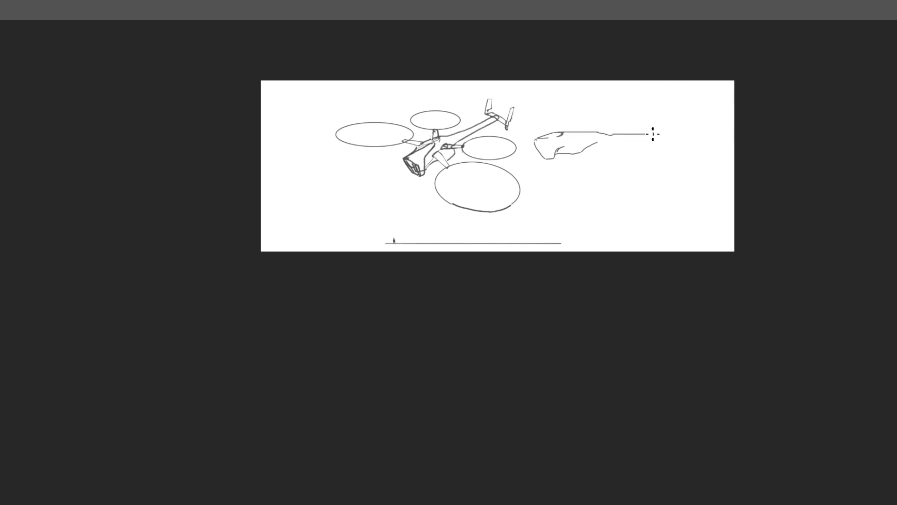
Add the lower edge of the side view's tail boom and draw a slanted tail fin at its end
mouse_move(587, 148)
mouse_down()
mouse_move(667, 141)
mouse_move(613, 144)
mouse_move(660, 140)
mouse_up()
key(ctrl+z)
key(ctrl+z)
mouse_move(663, 121)
mouse_down()
mouse_move(657, 153)
mouse_move(663, 121)
mouse_up()
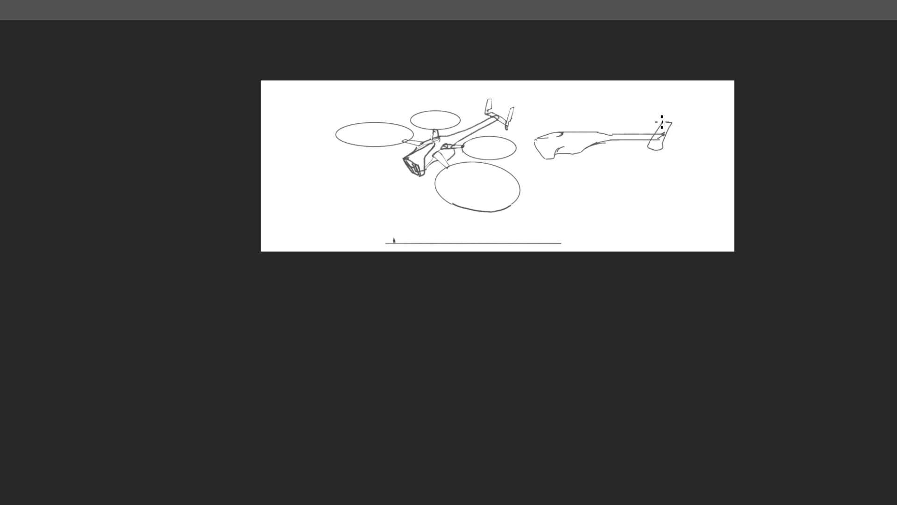
key(ctrl+z)
Detail the side view with a framed nose, an upper rotor arm, a cabin opening and lower body panels
drag(536, 141, 547, 158)
mouse_move(558, 127)
mouse_down()
mouse_move(596, 126)
mouse_move(560, 124)
mouse_move(570, 126)
mouse_up()
key(ctrl+z)
key(ctrl+z)
key(ctrl+z)
drag(579, 149, 588, 144)
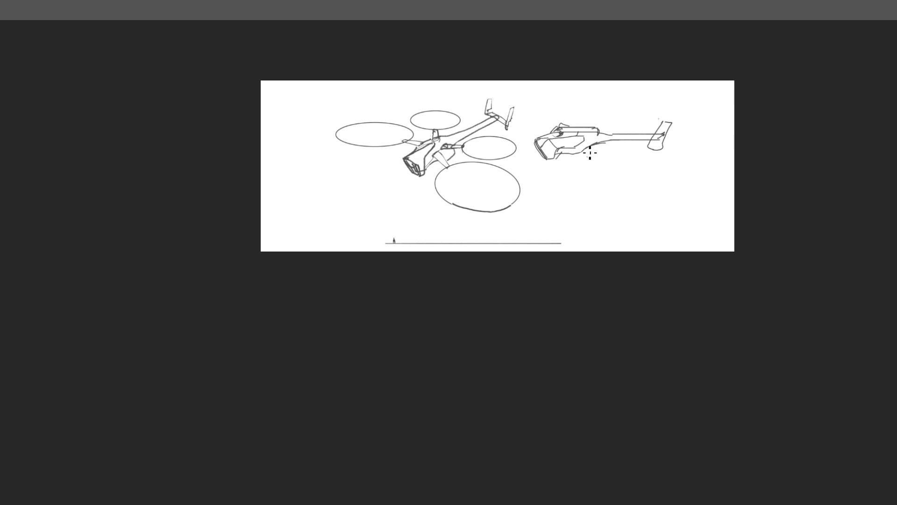
Draw jointed front and rear landing legs under the side-view aircraft
scroll(591, 152, up, 2)
mouse_move(563, 161)
mouse_down()
mouse_move(537, 183)
mouse_move(590, 158)
mouse_move(585, 163)
mouse_move(612, 165)
mouse_move(640, 182)
mouse_move(619, 165)
mouse_move(638, 174)
mouse_up()
key(ctrl+z)
key(ctrl+z)
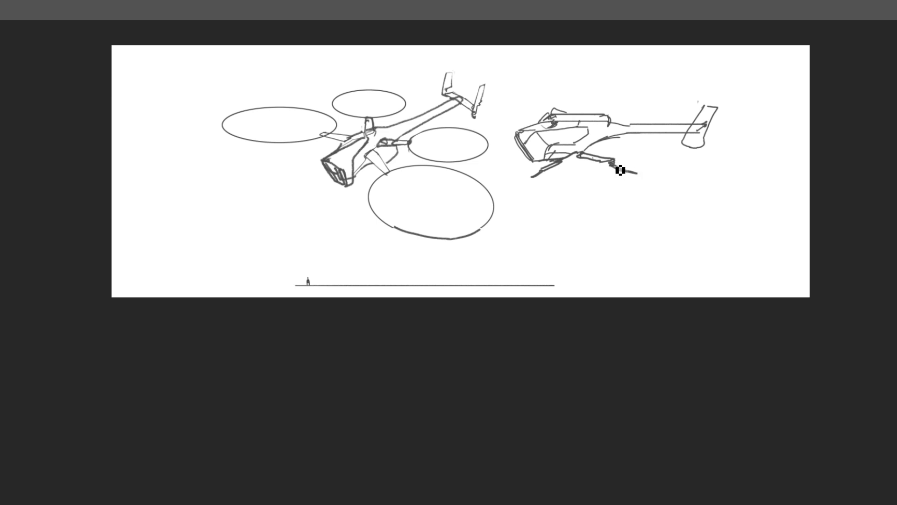
Erase the boom lines crossing the side view's tail fin and redraw the fin's rear edge
scroll(684, 100, down, 3)
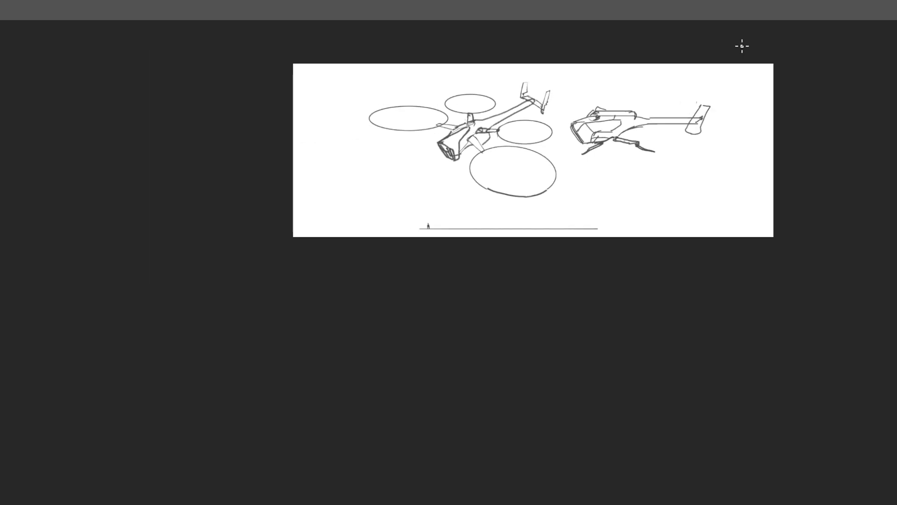
key(e)
drag(702, 118, 705, 131)
key(b)
scroll(682, 105, up, 3)
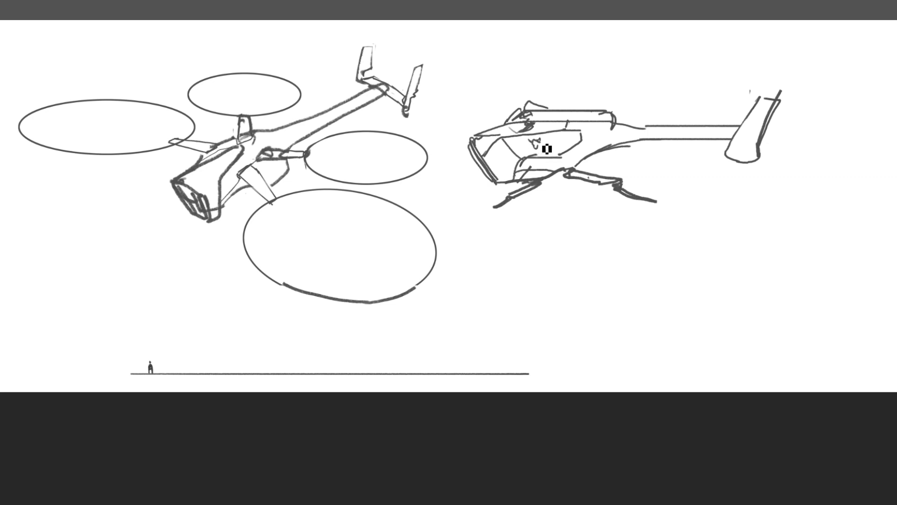
Sketch a small four-legged animal inside the cabin opening of the side-view aircraft
mouse_move(555, 146)
mouse_down()
mouse_move(567, 146)
mouse_move(568, 154)
mouse_move(549, 155)
mouse_move(565, 154)
mouse_up()
key(ctrl+z)
key(ctrl+z)
key(ctrl+z)
key(ctrl+z)
key(ctrl+z)
scroll(644, 93, down, 3)
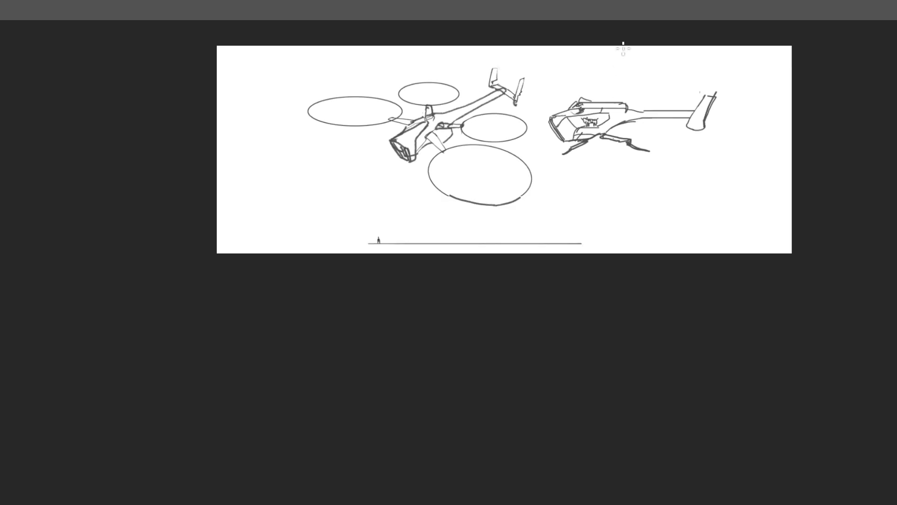
Lasso the animal in the cabin, scale it down and clear the selection
scroll(606, 104, up, 3)
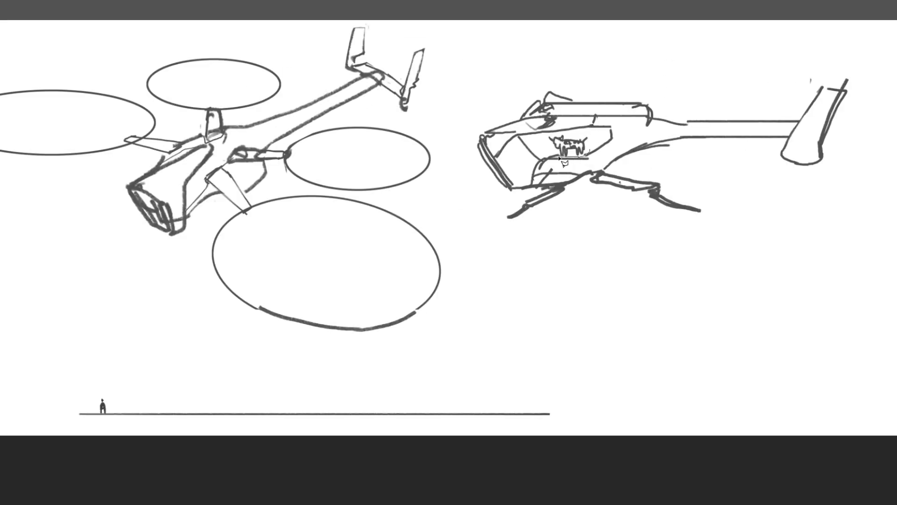
mouse_move(546, 137)
mouse_down()
mouse_move(595, 134)
mouse_move(586, 142)
mouse_up()
key(ctrl+t)
key(Return)
key(ctrl+d)
scroll(606, 143, down, 3)
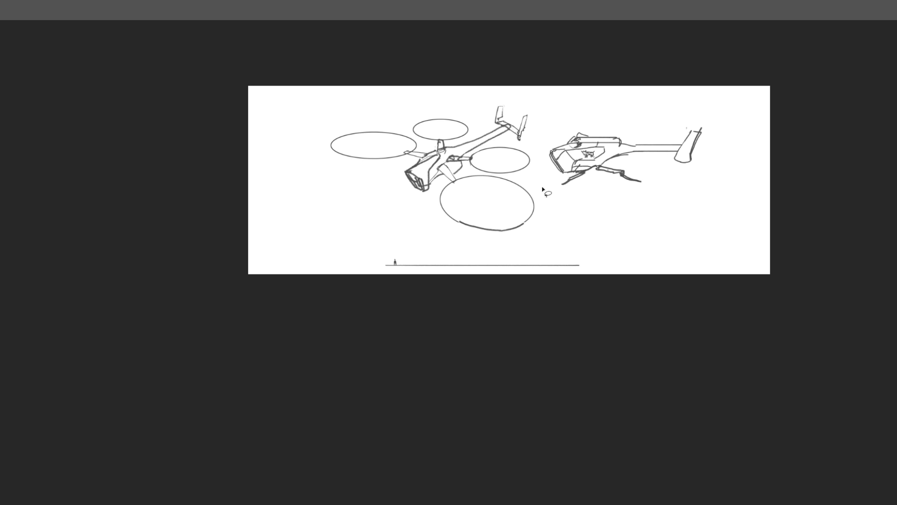
Apply a free transform to the aircraft sketches to move and resize them
key(ctrl+t)
mouse_move(461, 176)
mouse_down()
mouse_move(416, 189)
mouse_move(383, 165)
mouse_up()
drag(626, 220, 752, 242)
key(Return)
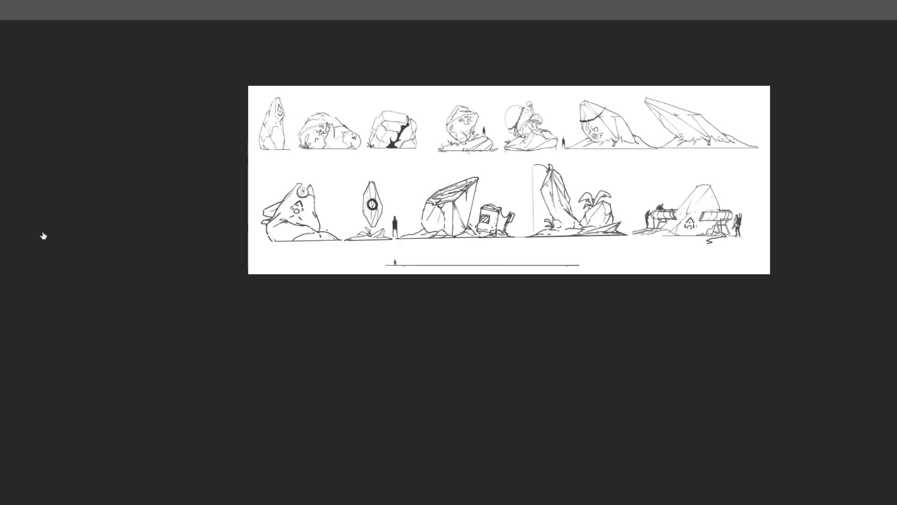
Examine the rock concepts and scale figures across both rows of the lineup
drag(421, 181, 461, 180)
drag(551, 186, 575, 226)
drag(570, 219, 549, 218)
drag(269, 106, 318, 103)
drag(337, 130, 375, 148)
drag(486, 189, 366, 198)
drag(490, 214, 373, 199)
mouse_move(809, 242)
mouse_down()
mouse_move(541, 248)
mouse_move(511, 236)
mouse_up()
drag(654, 233, 498, 237)
drag(630, 237, 478, 223)
drag(690, 259, 468, 239)
drag(471, 325, 458, 233)
mouse_move(405, 253)
mouse_down()
mouse_move(616, 263)
mouse_move(658, 280)
mouse_up()
drag(503, 248, 545, 245)
Hide the rock lineup and toggle through the earlier building, tree and prop sketch layers
click(46, 234)
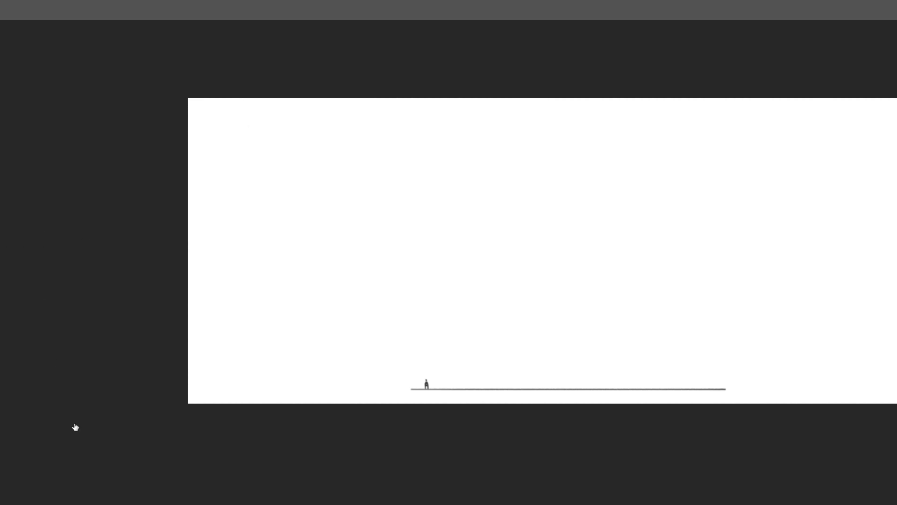
click(45, 417)
mouse_move(621, 297)
mouse_down()
mouse_move(498, 295)
mouse_move(535, 297)
mouse_up()
scroll(574, 306, down, 3)
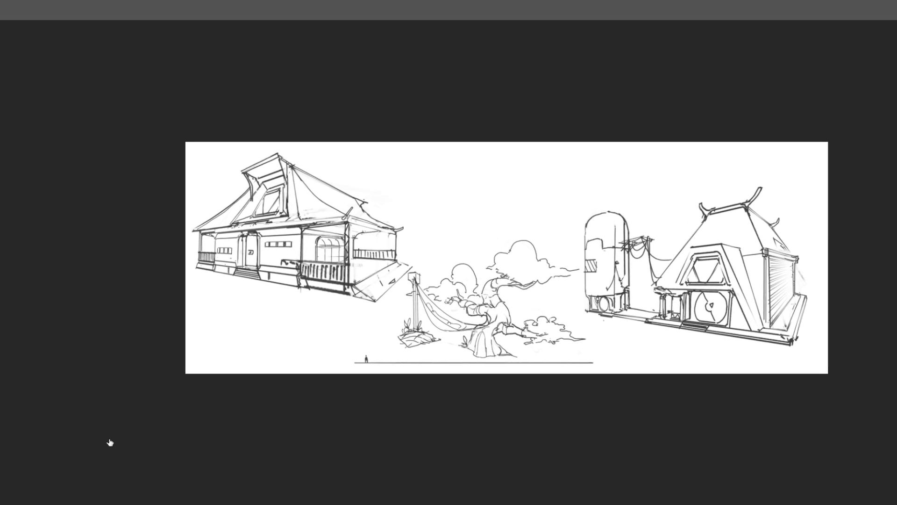
click(47, 413)
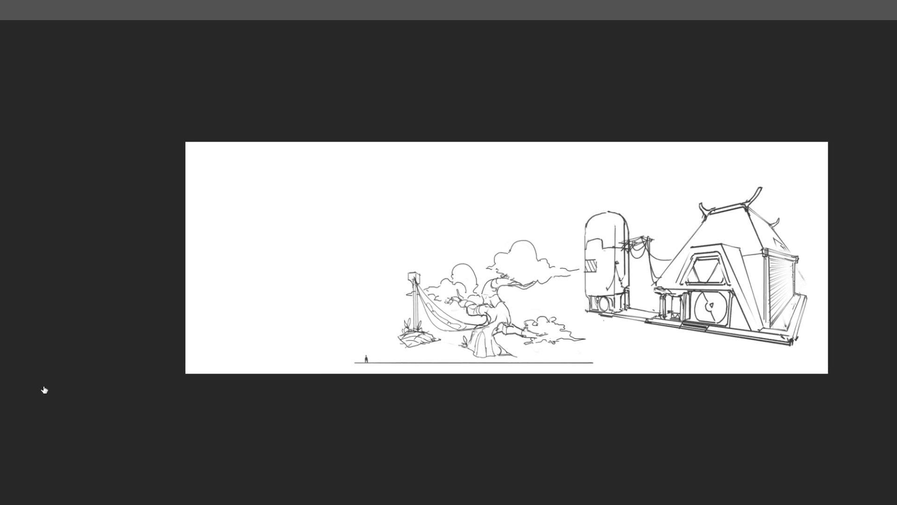
click(44, 390)
click(43, 416)
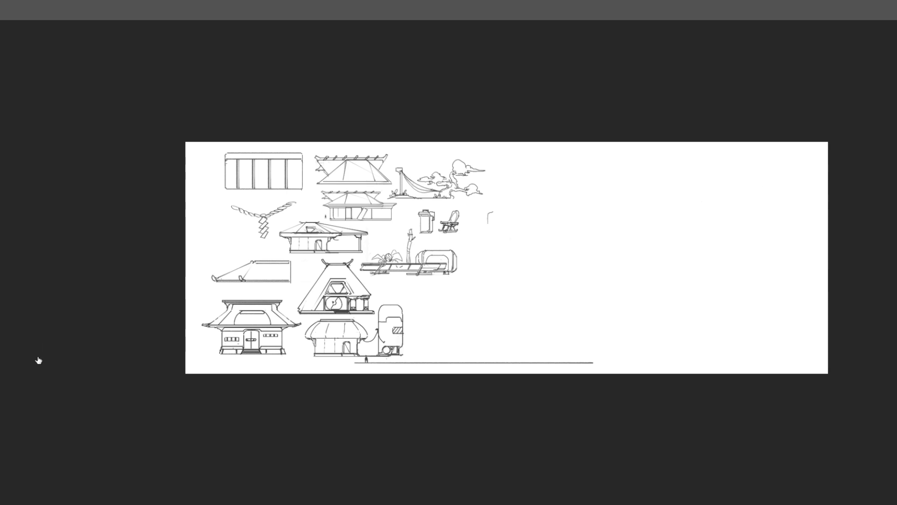
Hide the ground line sketch and show the perspective house, wide veranda house and boulder sketch layers
click(43, 317)
click(44, 293)
click(49, 253)
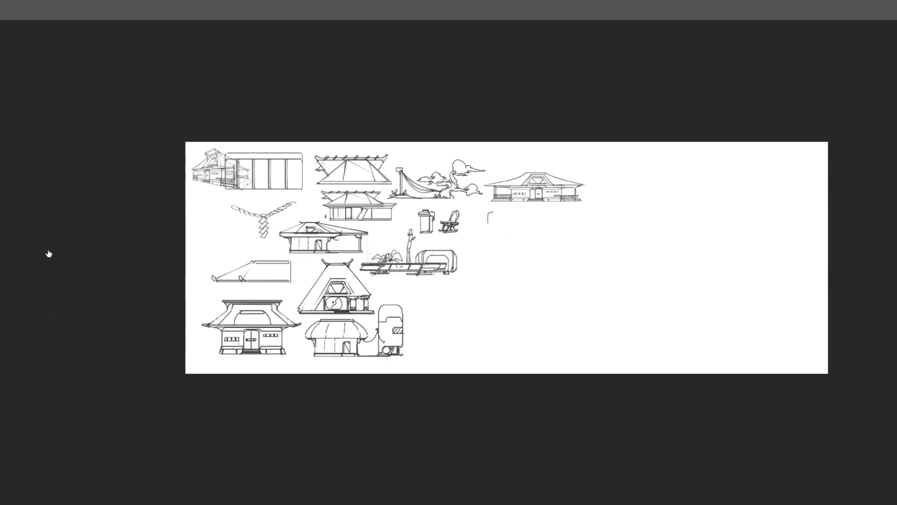
click(45, 176)
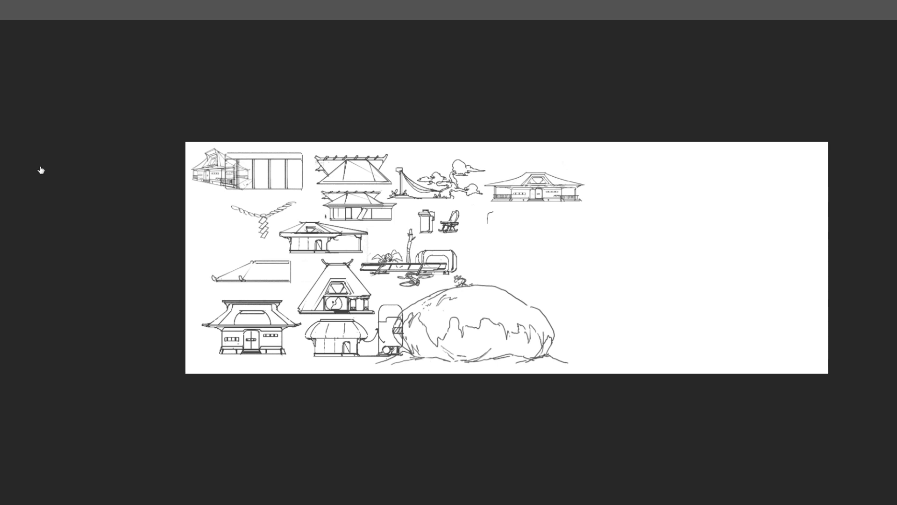
Move the perspective house sketch down beside the twisted rope ornament so it no longer overlaps the slatted panel
mouse_move(443, 291)
mouse_down()
mouse_move(535, 281)
mouse_move(512, 284)
mouse_up()
drag(349, 271, 444, 260)
drag(380, 258, 436, 270)
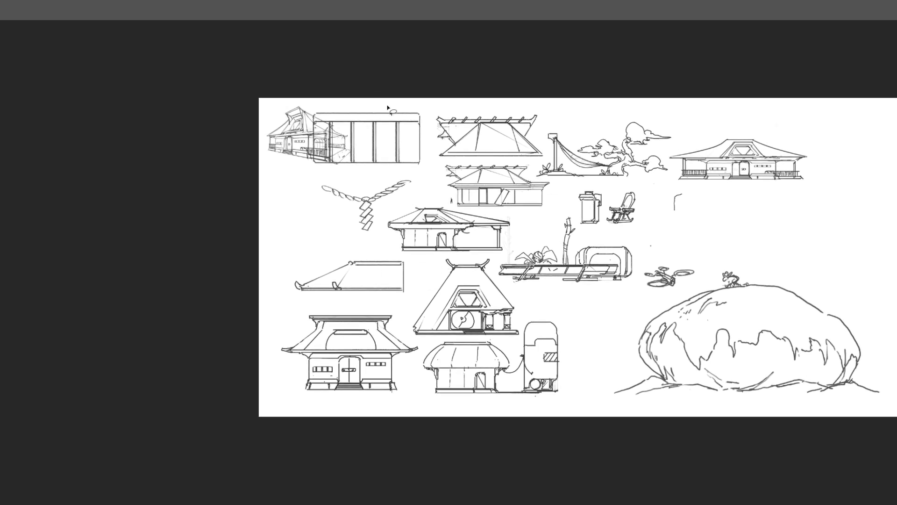
drag(290, 135, 290, 219)
drag(454, 224, 477, 220)
drag(554, 227, 536, 226)
mouse_move(537, 232)
mouse_down()
mouse_move(683, 228)
mouse_move(596, 235)
mouse_up()
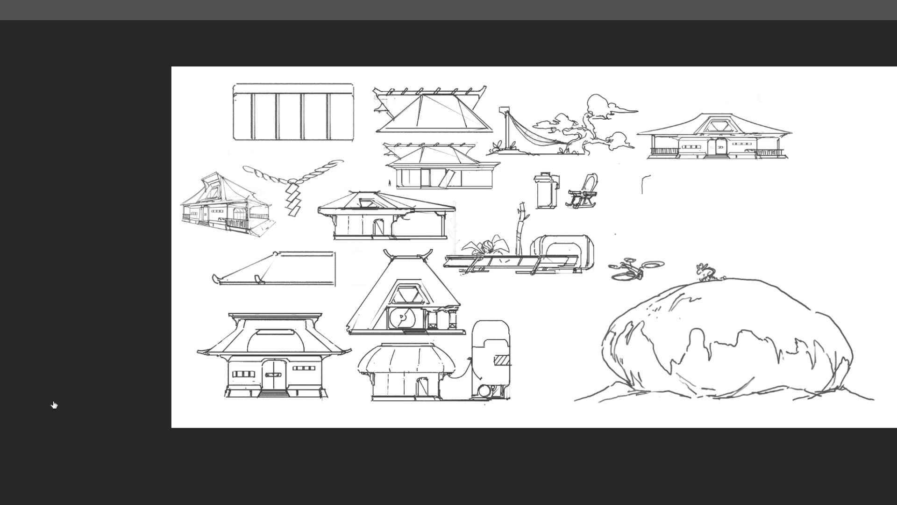
Review the full sheet of building and prop sketches and hide its layers until the canvas is blank
drag(633, 259, 527, 279)
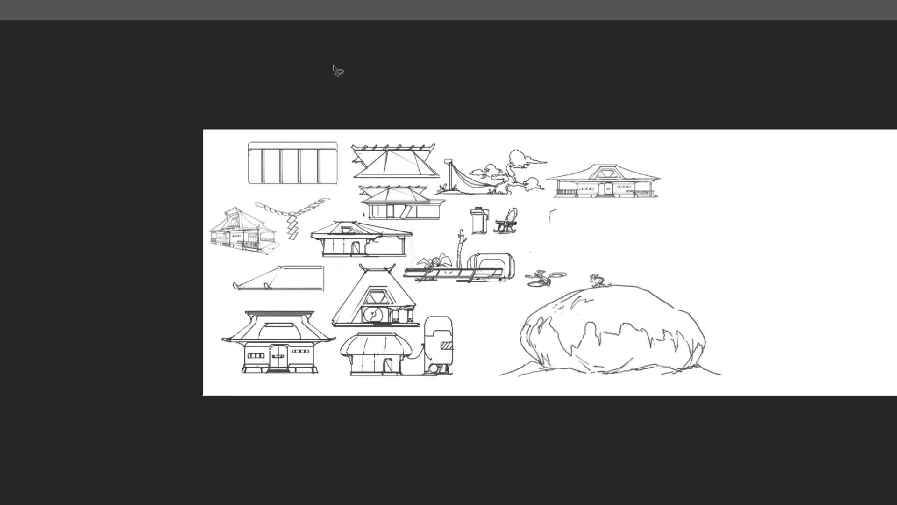
drag(433, 234, 423, 225)
drag(523, 245, 441, 237)
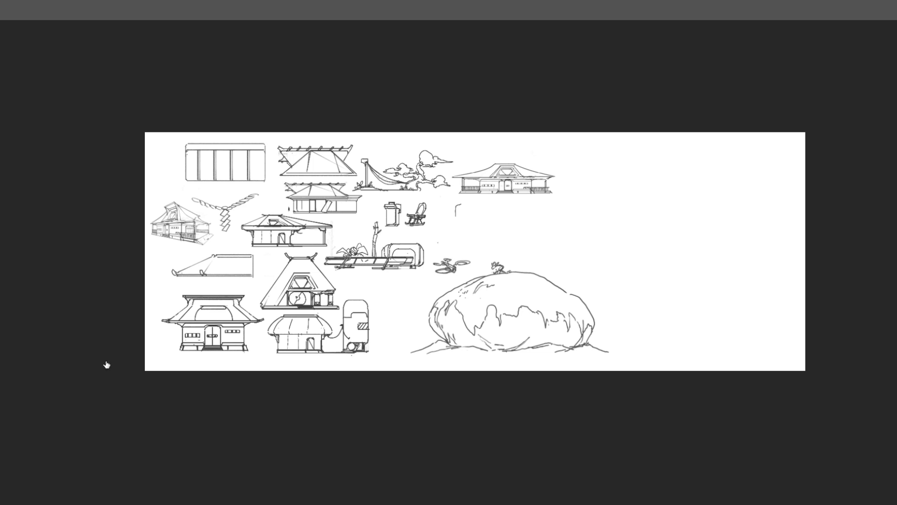
click(45, 303)
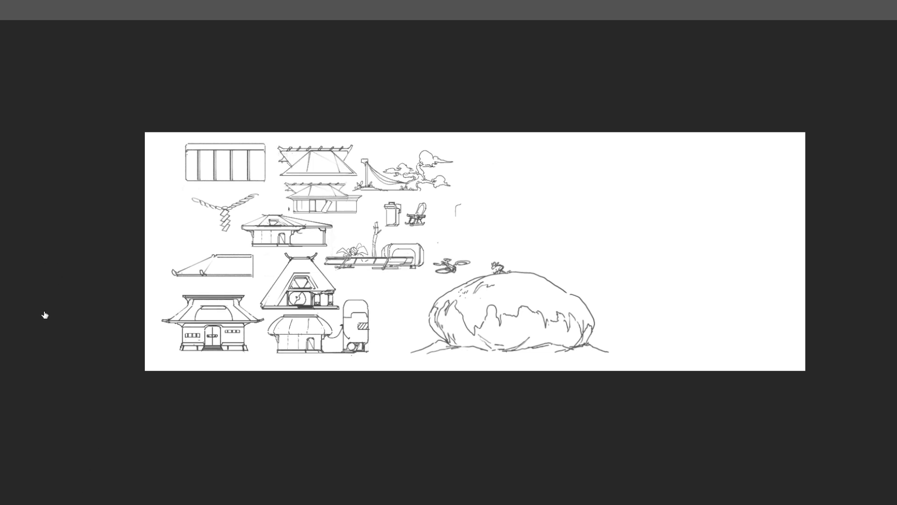
click(45, 315)
click(39, 191)
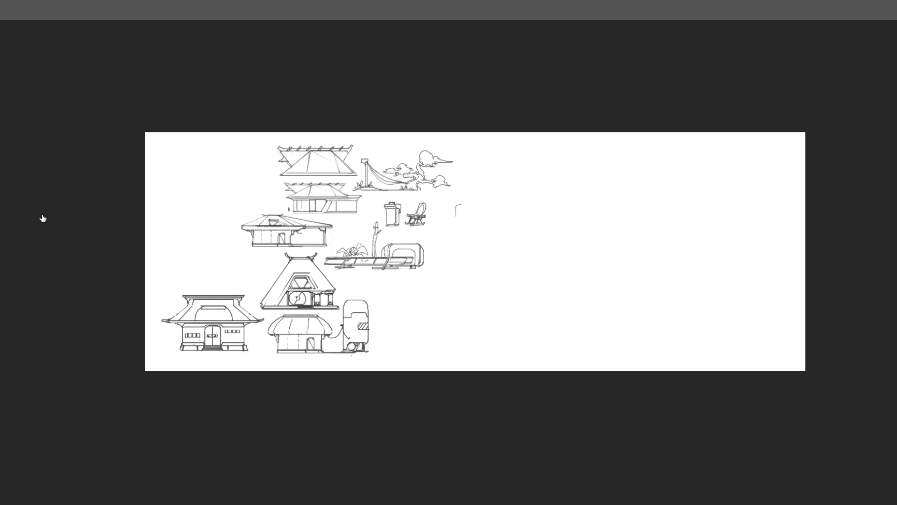
click(45, 302)
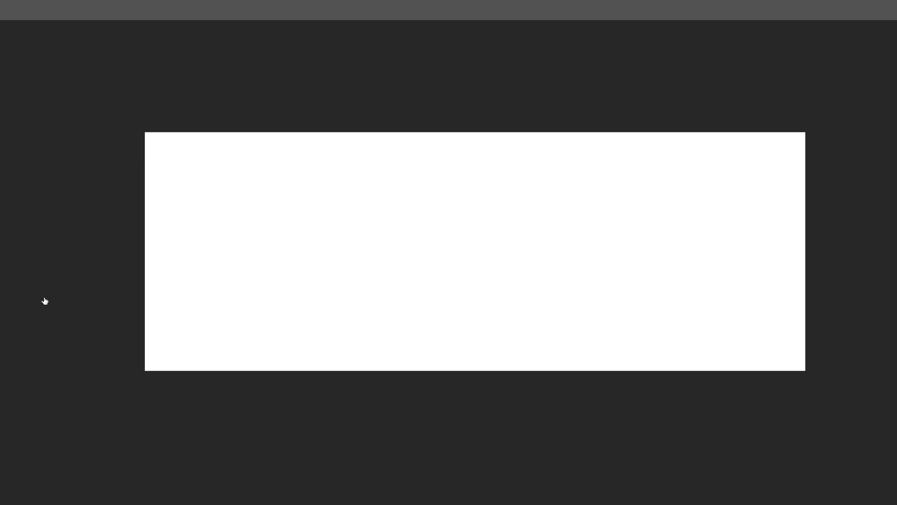
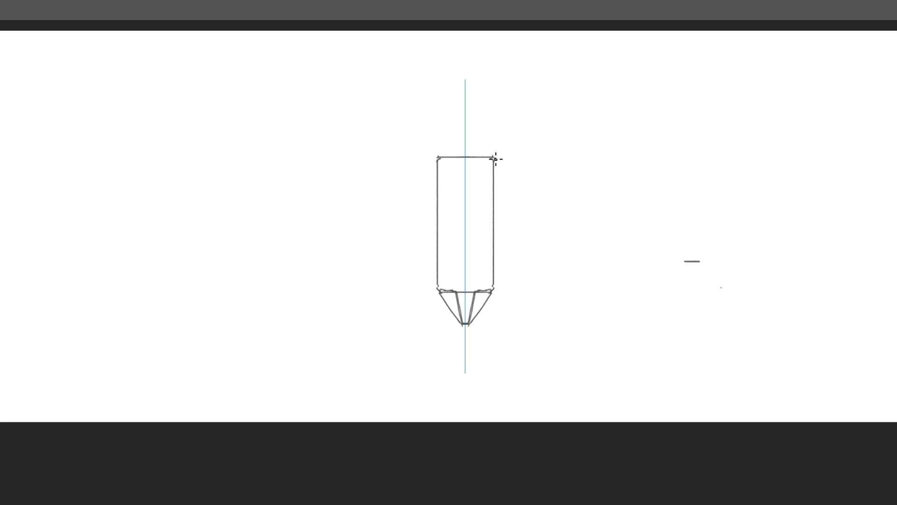
Draw a domed cap on the cylindrical tank and mirrored support legs with a flat base plate around its cone
drag(495, 158, 466, 142)
mouse_move(457, 303)
mouse_down()
mouse_move(455, 327)
mouse_move(441, 292)
mouse_move(444, 333)
mouse_move(510, 334)
mouse_move(462, 330)
mouse_up()
drag(457, 297, 459, 330)
key(ctrl+z)
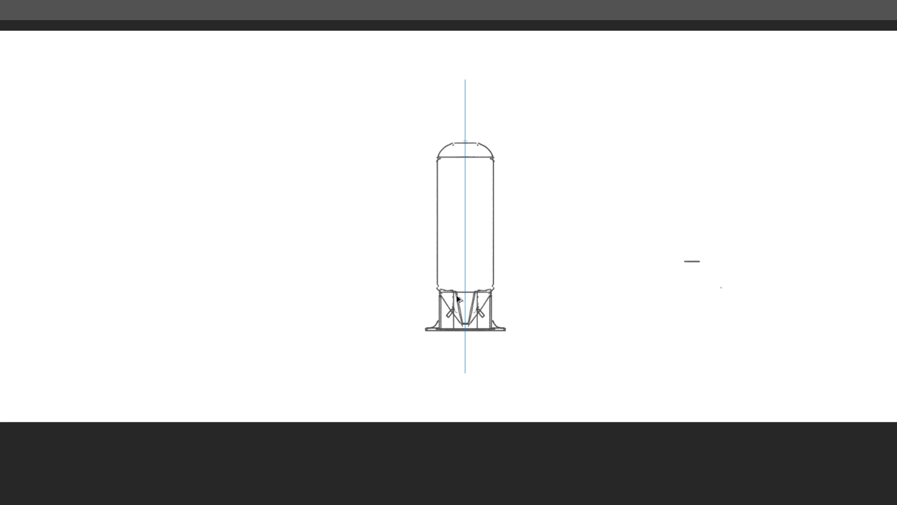
Refine the inner edges of the tank's support legs beside the cone, undoing the stray strokes
key(ctrl+z)
drag(460, 297, 460, 331)
mouse_move(459, 298)
mouse_down()
mouse_move(461, 331)
mouse_move(460, 296)
mouse_up()
key(ctrl+z)
key(ctrl+z)
key(ctrl+z)
Draw a square panel with diagonal hatching on the upper left of the tank body
mouse_move(438, 170)
mouse_down()
mouse_move(493, 122)
mouse_move(444, 172)
mouse_move(469, 174)
mouse_move(469, 208)
mouse_move(442, 211)
mouse_move(441, 186)
mouse_move(451, 172)
mouse_move(441, 197)
mouse_move(457, 169)
mouse_up()
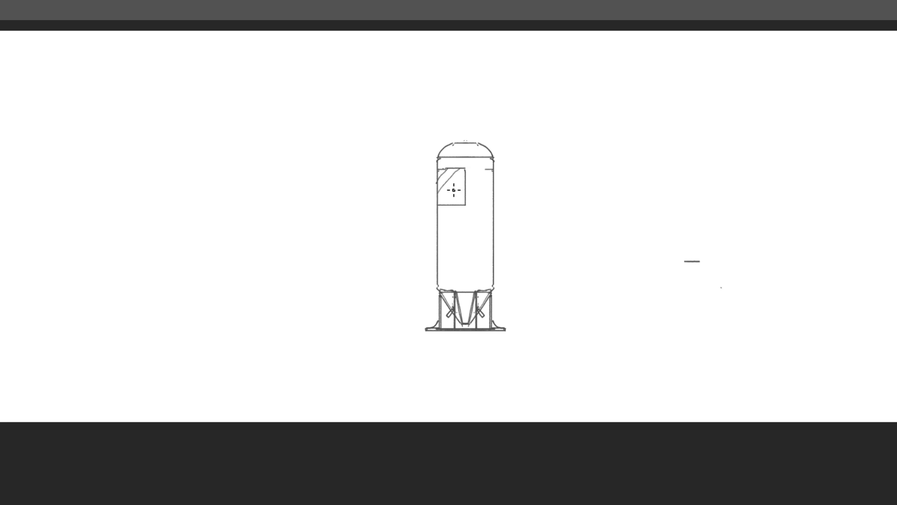
drag(440, 205, 458, 187)
drag(451, 204, 465, 192)
Draw a horizontal rectangular panel on the lower right of the tank body, undoing the first strokes
mouse_move(493, 232)
mouse_down()
mouse_move(460, 237)
mouse_move(459, 247)
mouse_move(488, 247)
mouse_move(457, 245)
mouse_up()
key(ctrl+z)
key(ctrl+z)
drag(457, 246, 487, 246)
Enlarge the tank sketch with a free transform and move it to the left on the canvas
scroll(581, 192, down, 5)
key(ctrl+t)
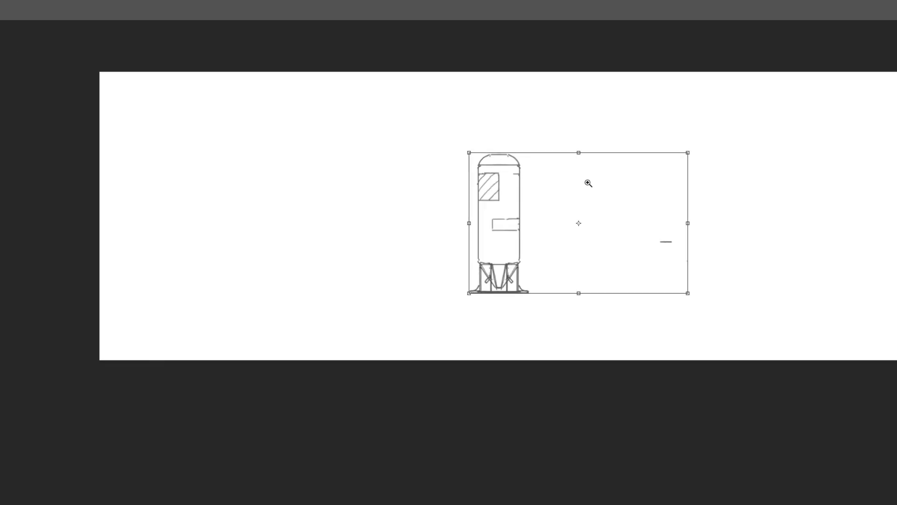
drag(685, 152, 718, 128)
drag(678, 192, 520, 209)
key(Return)
Add a vertical pipe line along the tank's right edge, duplicate the tank layer and place the copy to the right
mouse_move(377, 272)
mouse_down()
mouse_move(383, 178)
mouse_move(367, 152)
mouse_up()
key(v)
key(ctrl+j)
key(ctrl+t)
drag(363, 230, 521, 225)
key(Return)
Draw a rounded equipment box with a tall mast on the upper right side of the tank copy
mouse_move(528, 152)
mouse_down()
mouse_move(564, 148)
mouse_move(558, 126)
mouse_move(540, 190)
mouse_move(539, 162)
mouse_move(534, 190)
mouse_move(527, 169)
mouse_move(531, 201)
mouse_move(528, 155)
mouse_move(547, 153)
mouse_move(533, 202)
mouse_up()
key(e)
key(m)
mouse_move(525, 152)
mouse_down()
mouse_move(534, 207)
mouse_move(552, 208)
mouse_move(543, 209)
mouse_move(538, 191)
mouse_move(538, 204)
mouse_move(535, 154)
mouse_move(548, 154)
mouse_move(537, 155)
mouse_move(545, 145)
mouse_move(539, 151)
mouse_move(550, 148)
mouse_move(551, 157)
mouse_move(556, 102)
mouse_up()
key(ctrl+z)
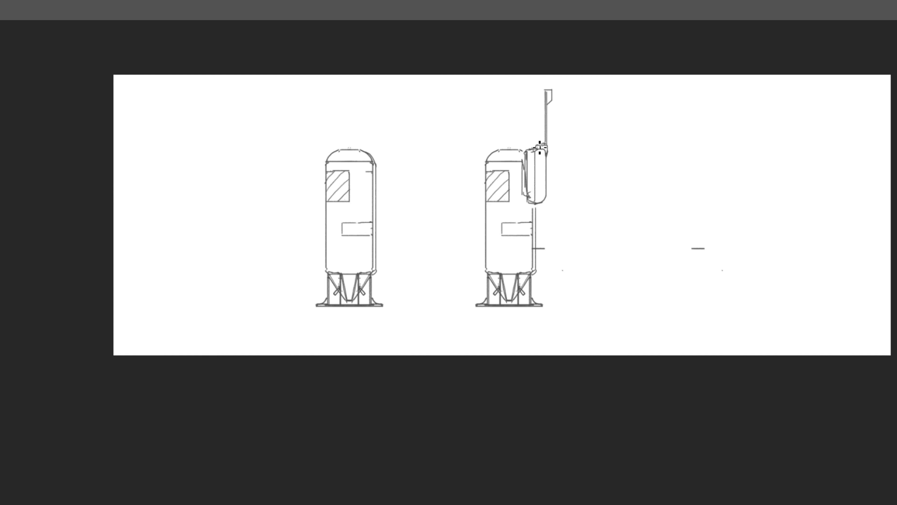
Draw curved cables from the mast top to the tank copy and a ribbed ladder-like strip below the equipment box
mouse_move(545, 92)
mouse_down()
mouse_move(507, 149)
mouse_move(543, 121)
mouse_move(532, 154)
mouse_up()
key(ctrl+z)
drag(538, 120, 543, 109)
mouse_move(544, 203)
mouse_down()
mouse_move(541, 249)
mouse_move(541, 207)
mouse_move(541, 222)
mouse_up()
drag(535, 224, 541, 236)
mouse_move(535, 238)
mouse_down()
mouse_move(535, 261)
mouse_move(533, 206)
mouse_up()
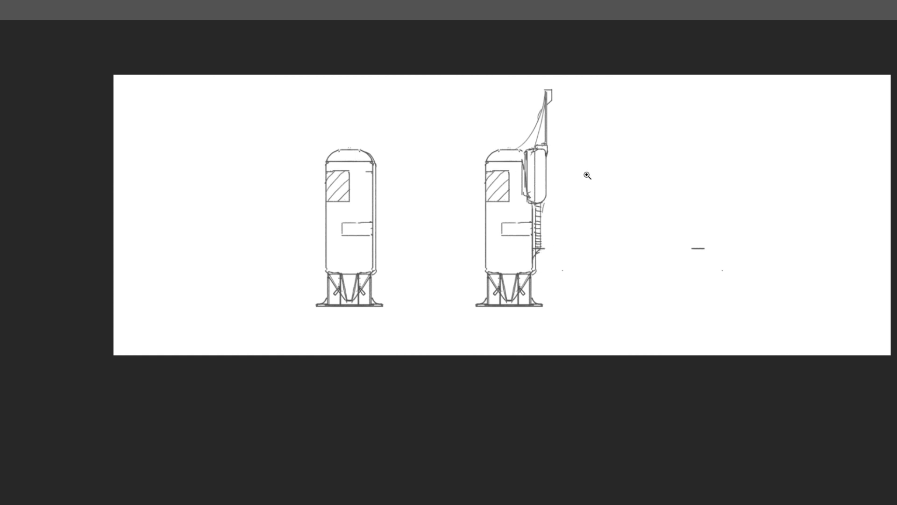
Move the tank copy with the mast left, close beside the original tank
scroll(600, 173, down, 2)
scroll(577, 195, up, 4)
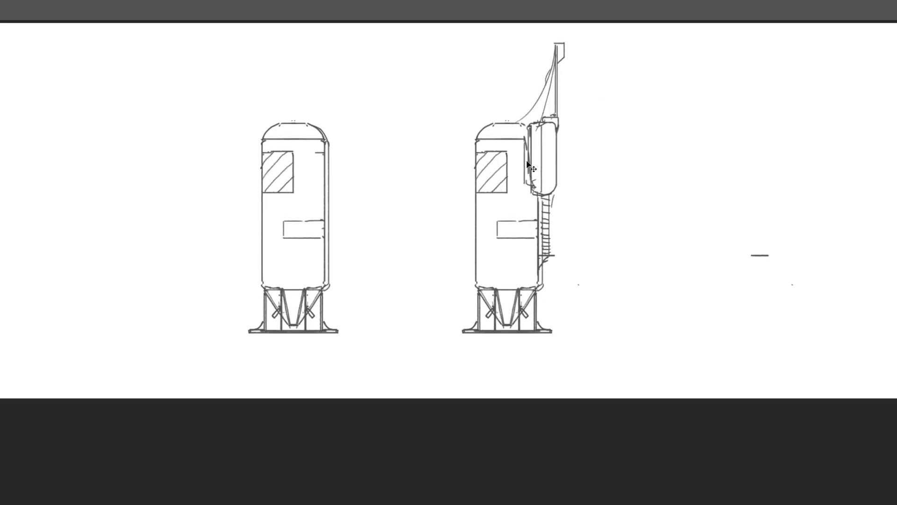
mouse_move(530, 167)
mouse_down()
mouse_move(409, 164)
mouse_move(429, 154)
mouse_up()
key(m)
key(h)
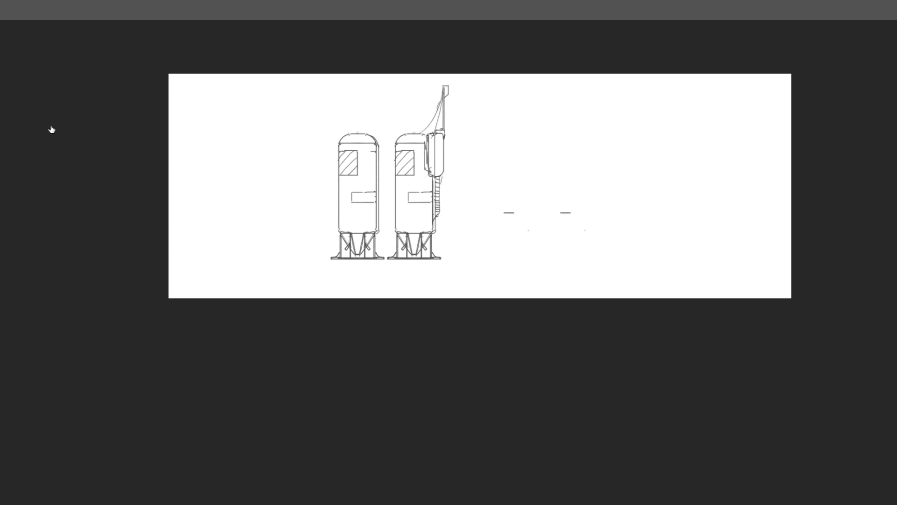
Hide the tank sketches and show the small four-rotor drone in perspective and top view
mouse_move(149, 240)
mouse_down()
mouse_move(150, 286)
mouse_move(93, 328)
mouse_move(93, 355)
mouse_move(122, 336)
mouse_up()
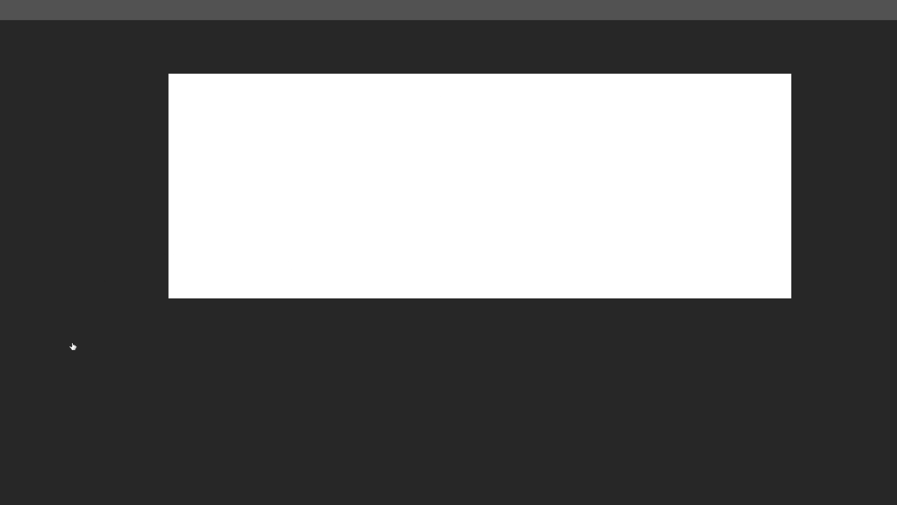
click(45, 321)
click(42, 186)
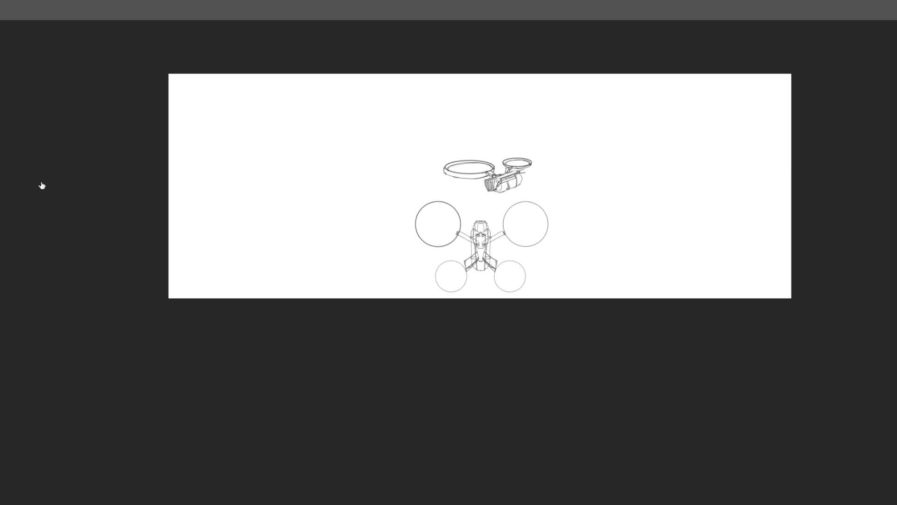
drag(457, 194, 471, 196)
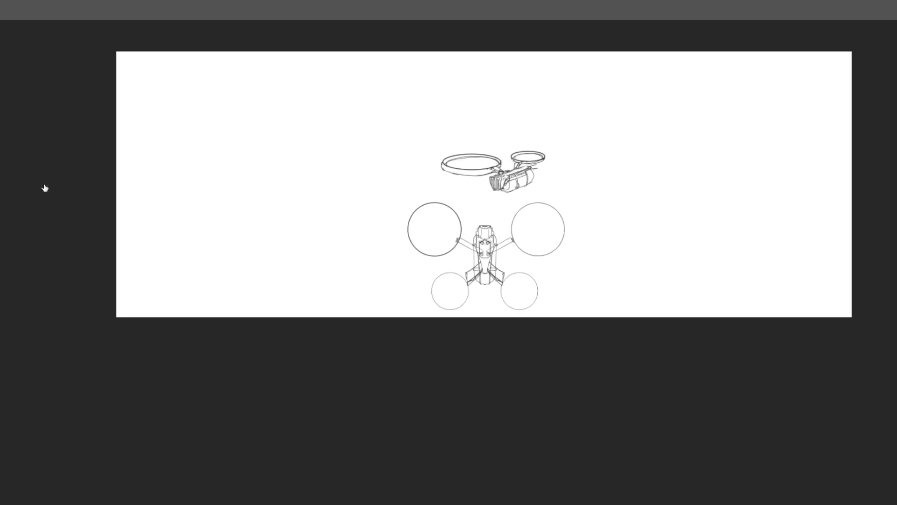
Switch from the small drone layer to the large four-rotor aircraft sketches and examine both views
click(43, 182)
click(43, 225)
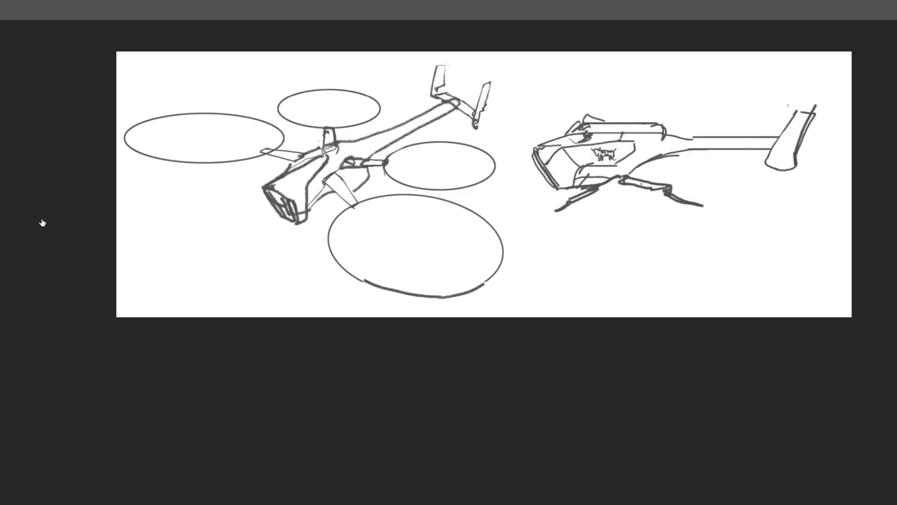
drag(621, 214, 584, 228)
drag(663, 193, 661, 232)
drag(637, 204, 648, 227)
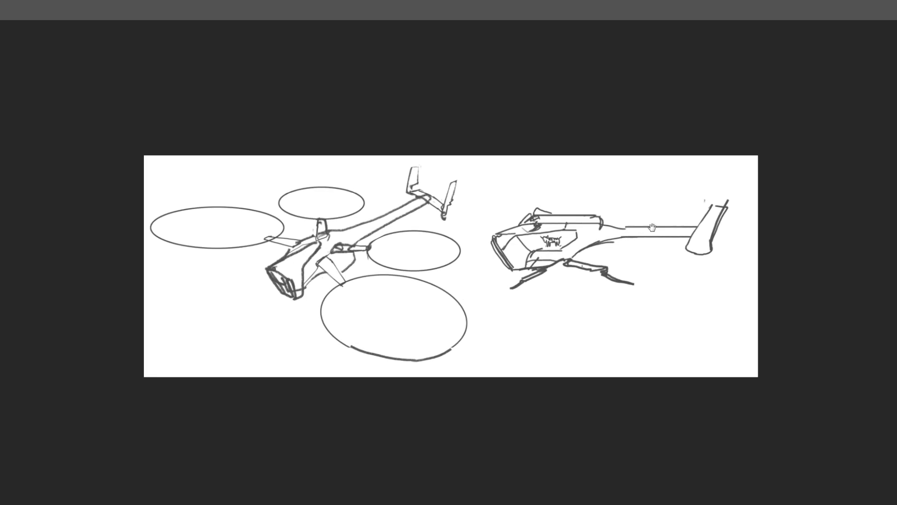